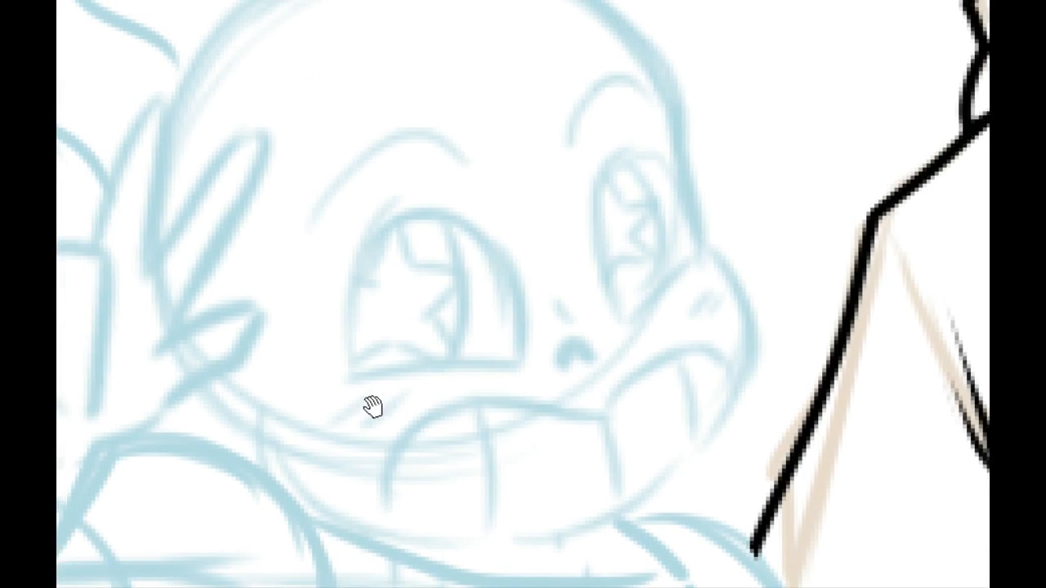
# Step: Ink the outline of the smaller character's nose in black over the blue sketch
pyautogui.moveTo(288, 446); pyautogui.dragTo(504, 297)
pyautogui.moveTo(393, 321); pyautogui.dragTo(319, 388)
pyautogui.moveTo(442, 420); pyautogui.dragTo(316, 317)
pyautogui.moveTo(377, 242); pyautogui.dragTo(286, 419)
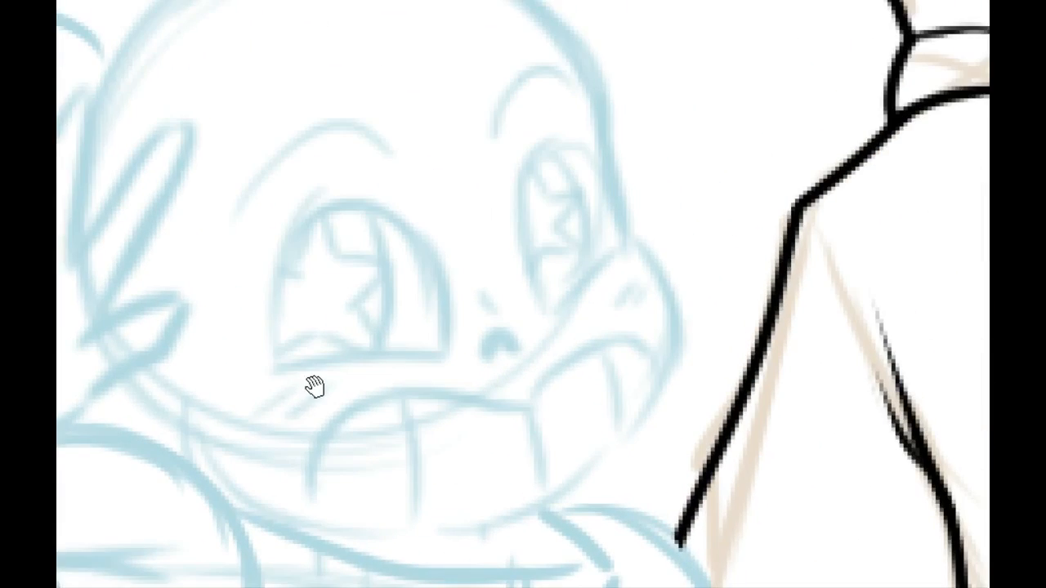
pyautogui.moveTo(487, 271); pyautogui.dragTo(471, 213)
pyautogui.moveTo(490, 292)
pyautogui.mouseDown()
pyautogui.moveTo(395, 292)
pyautogui.moveTo(418, 299)
pyautogui.mouseUp()
pyautogui.hotkey('ctrl', 'z')
pyautogui.hotkey('ctrl', 'z')
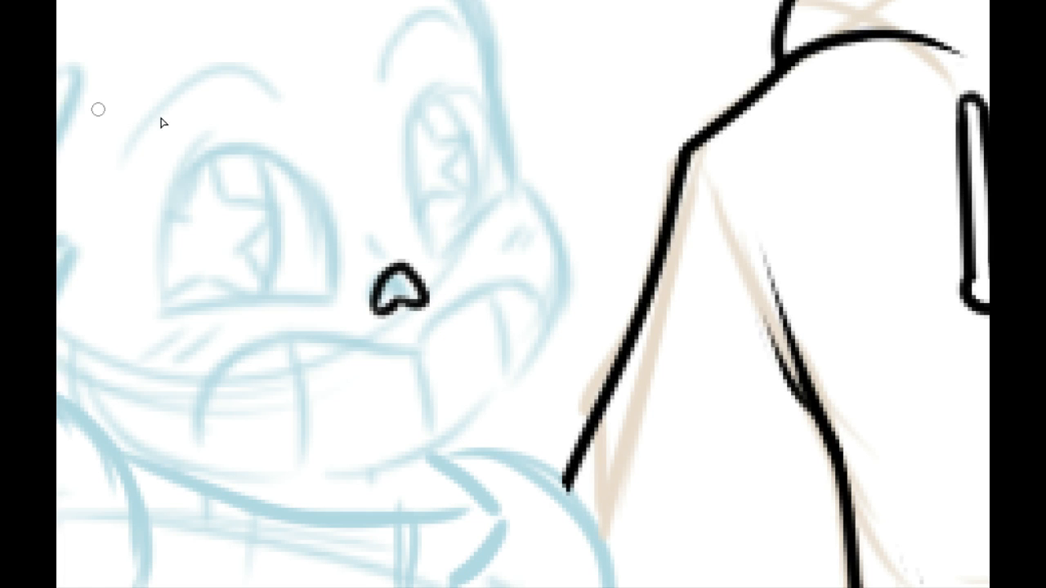
# Step: Ink a small hook-shaped crease just above the smaller character's nose
pyautogui.moveTo(395, 251)
pyautogui.mouseDown()
pyautogui.moveTo(387, 227)
pyautogui.moveTo(398, 248)
pyautogui.moveTo(385, 235)
pyautogui.moveTo(406, 237)
pyautogui.mouseUp()
pyautogui.hotkey('ctrl', 'z')
pyautogui.hotkey('ctrl', 'z')
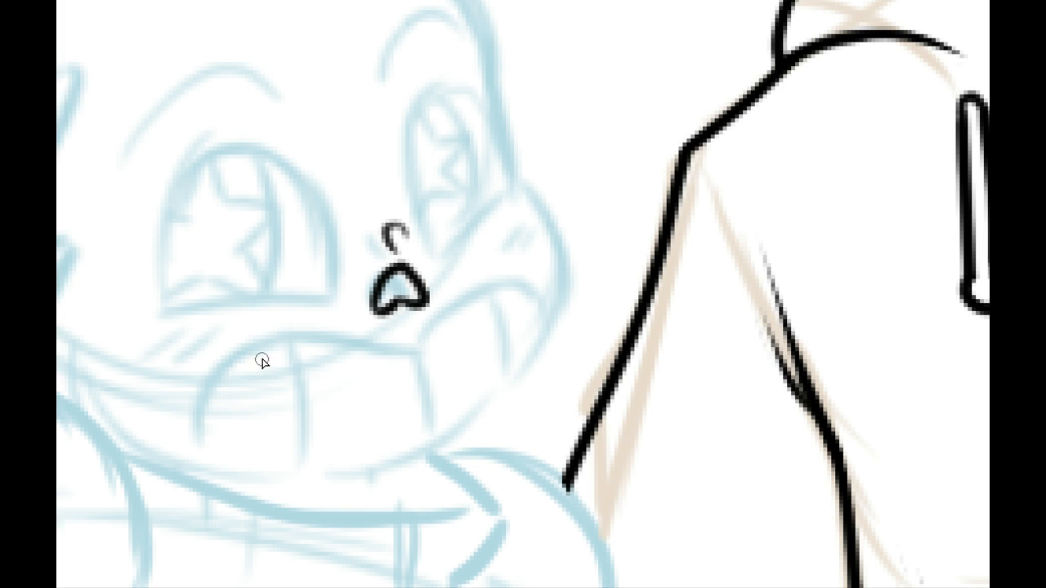
pyautogui.moveTo(309, 296); pyautogui.dragTo(426, 399)
pyautogui.hotkey('ctrl', 'z')
# Step: Ink the outer outline of the two folded fingers on the smaller character's raised hand
pyautogui.moveTo(222, 237)
pyautogui.mouseDown()
pyautogui.moveTo(330, 381)
pyautogui.moveTo(284, 300)
pyautogui.mouseUp()
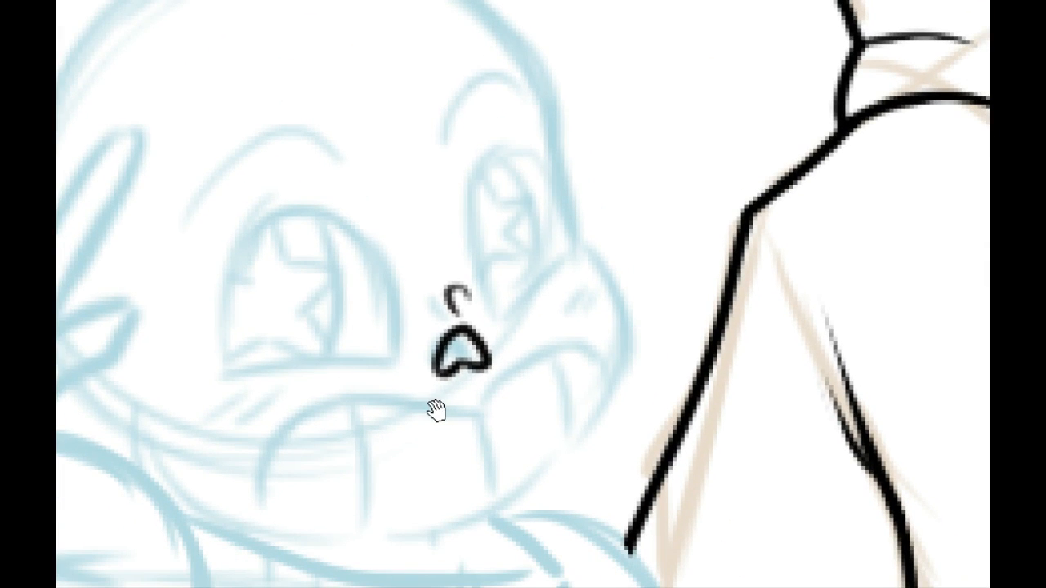
pyautogui.moveTo(434, 411); pyautogui.dragTo(458, 420)
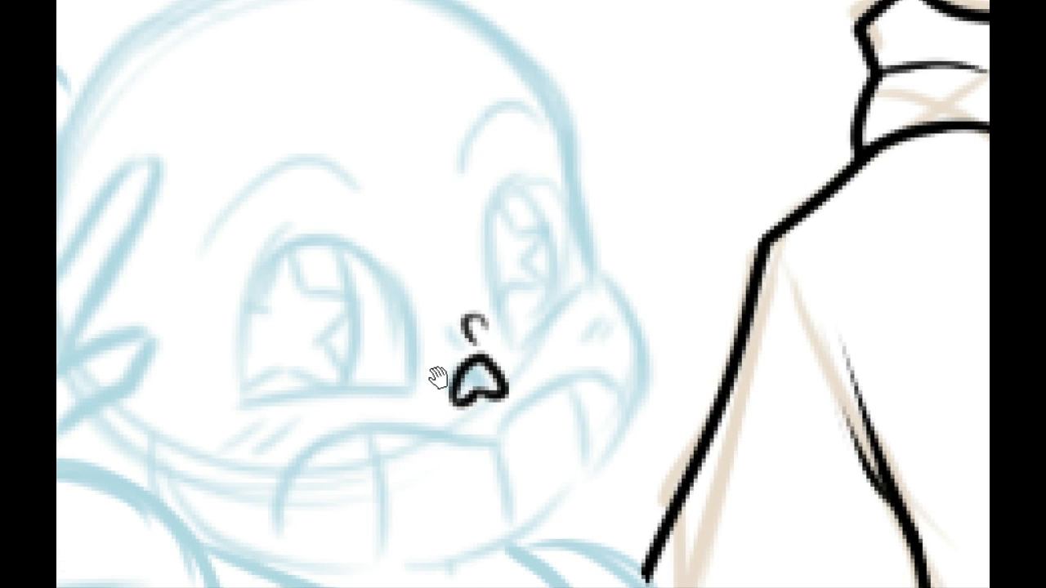
pyautogui.moveTo(437, 370); pyautogui.dragTo(664, 301)
pyautogui.moveTo(156, 233); pyautogui.dragTo(187, 263)
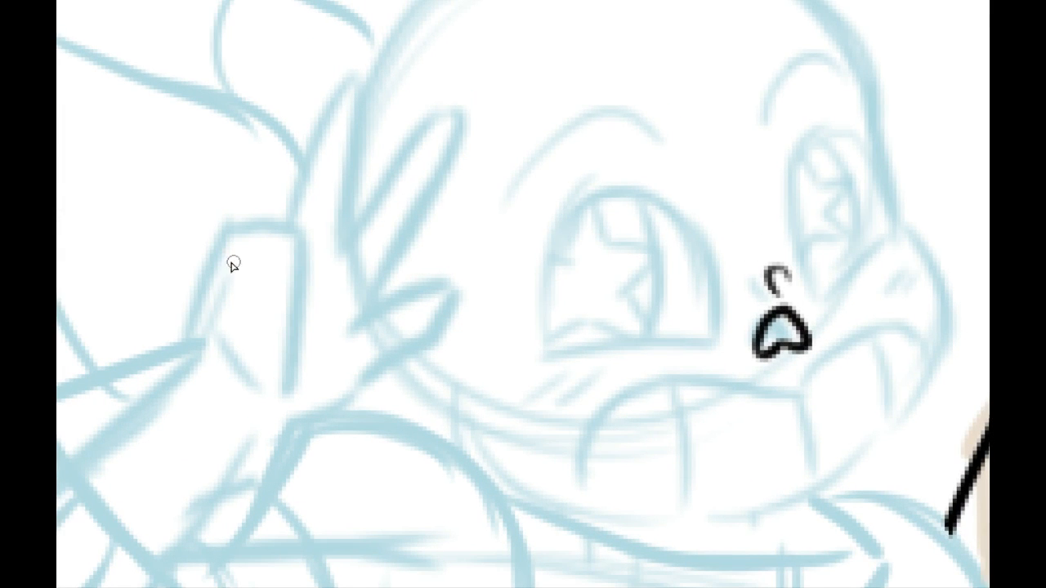
pyautogui.moveTo(187, 353)
pyautogui.mouseDown()
pyautogui.moveTo(193, 223)
pyautogui.moveTo(214, 225)
pyautogui.moveTo(187, 280)
pyautogui.moveTo(235, 232)
pyautogui.moveTo(180, 269)
pyautogui.moveTo(188, 358)
pyautogui.moveTo(199, 236)
pyautogui.moveTo(239, 215)
pyautogui.moveTo(259, 230)
pyautogui.moveTo(285, 215)
pyautogui.moveTo(306, 241)
pyautogui.moveTo(307, 306)
pyautogui.mouseUp()
pyautogui.hotkey('ctrl', 'z')
pyautogui.hotkey('ctrl', 'z')
pyautogui.hotkey('ctrl', 'z')
pyautogui.moveTo(216, 276); pyautogui.dragTo(267, 346)
# Step: Ink the line dividing the two folded fingers and the curled tip of the outer one
pyautogui.hotkey('ctrl', 'z')
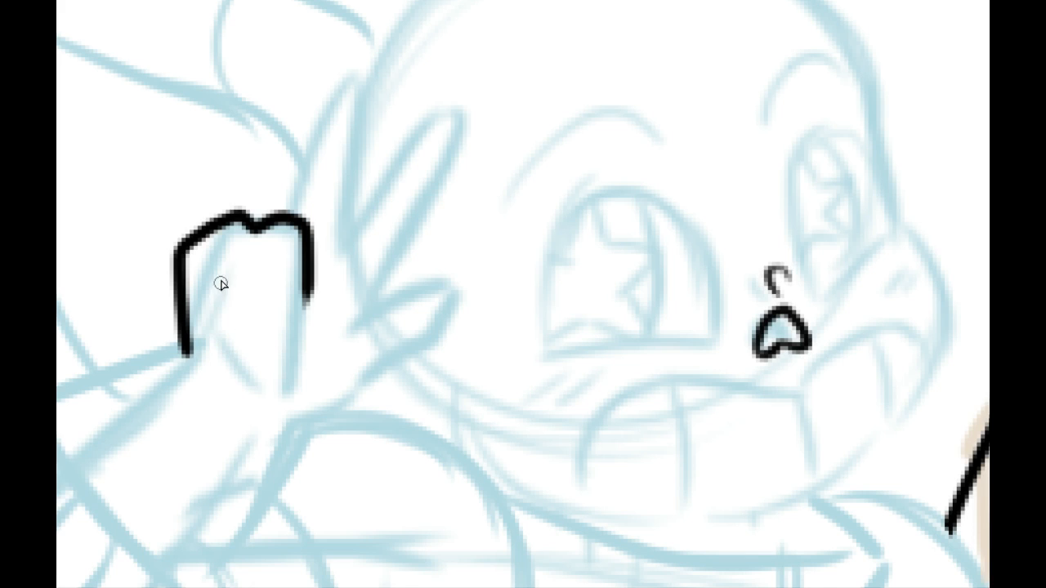
pyautogui.moveTo(217, 263)
pyautogui.mouseDown()
pyautogui.moveTo(245, 352)
pyautogui.moveTo(266, 268)
pyautogui.mouseUp()
pyautogui.hotkey('ctrl', 'z')
pyautogui.moveTo(249, 228); pyautogui.dragTo(257, 343)
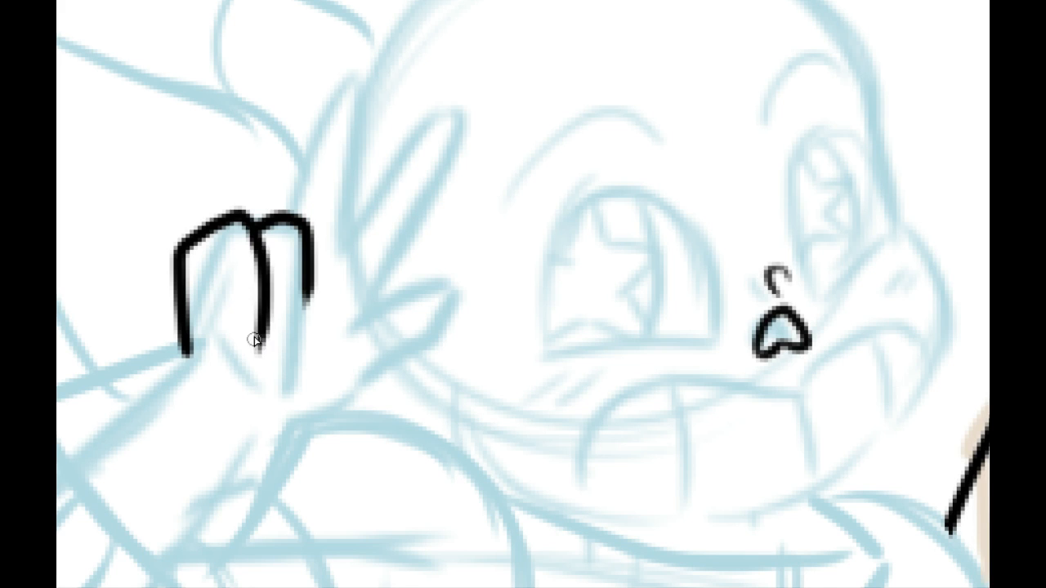
pyautogui.hotkey('ctrl', 'z')
pyautogui.moveTo(214, 264)
pyautogui.mouseDown()
pyautogui.moveTo(250, 235)
pyautogui.moveTo(260, 255)
pyautogui.mouseUp()
pyautogui.moveTo(256, 332); pyautogui.dragTo(310, 296)
# Step: Close the second folded finger, and ink the palm crease below it and a small crease inside the outer finger
pyautogui.hotkey('ctrl', 'z')
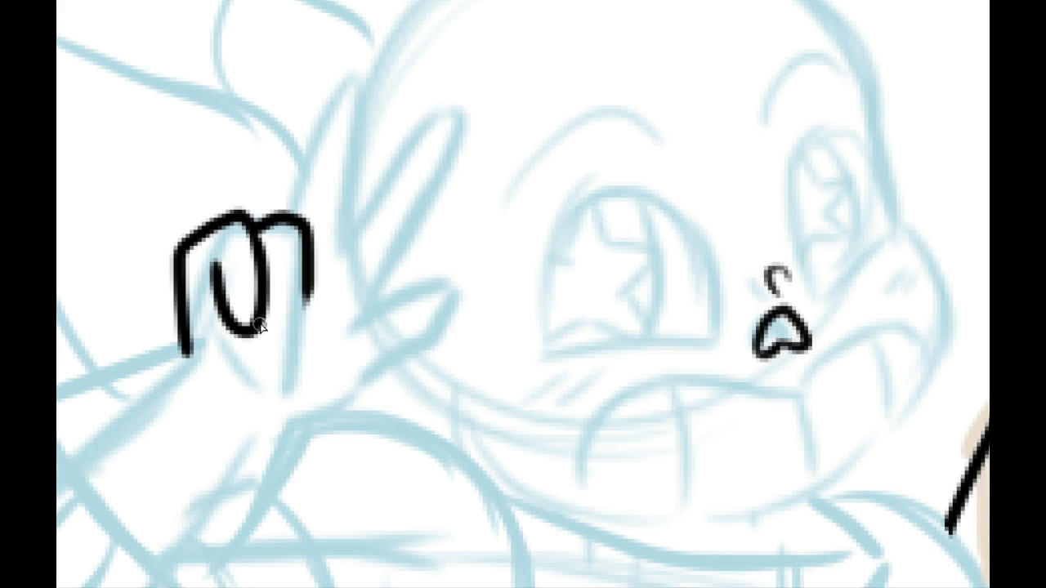
pyautogui.moveTo(258, 330)
pyautogui.mouseDown()
pyautogui.moveTo(309, 297)
pyautogui.moveTo(290, 358)
pyautogui.moveTo(222, 432)
pyautogui.mouseUp()
pyautogui.hotkey('ctrl', 'z')
pyautogui.moveTo(264, 360); pyautogui.dragTo(237, 415)
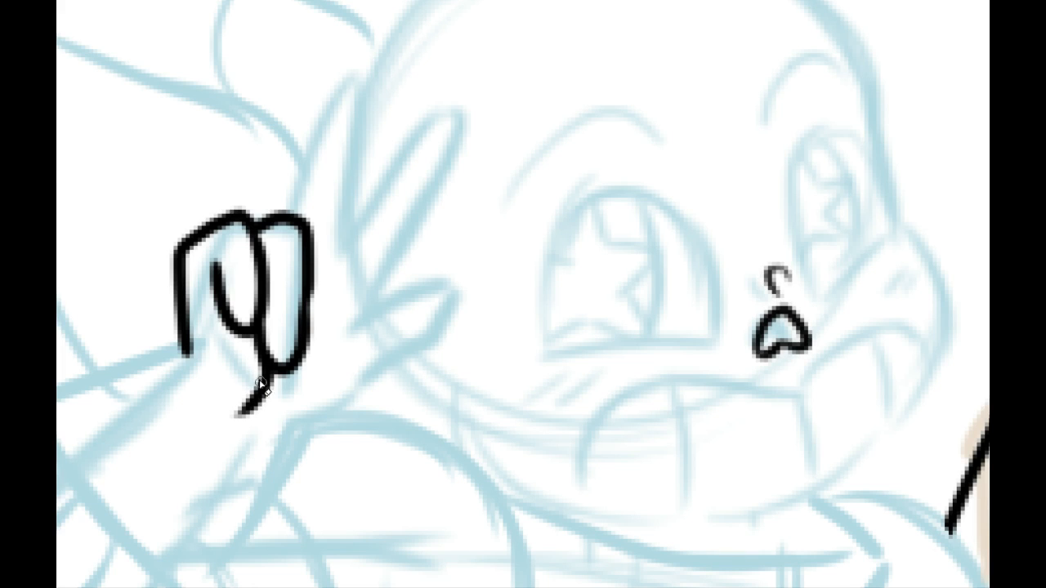
pyautogui.moveTo(210, 270); pyautogui.dragTo(216, 252)
pyautogui.hotkey('ctrl', 'z')
pyautogui.moveTo(244, 331); pyautogui.dragTo(217, 260)
pyautogui.moveTo(258, 371)
pyautogui.mouseDown()
pyautogui.moveTo(217, 422)
pyautogui.moveTo(257, 375)
pyautogui.mouseUp()
pyautogui.moveTo(215, 283); pyautogui.dragTo(198, 274)
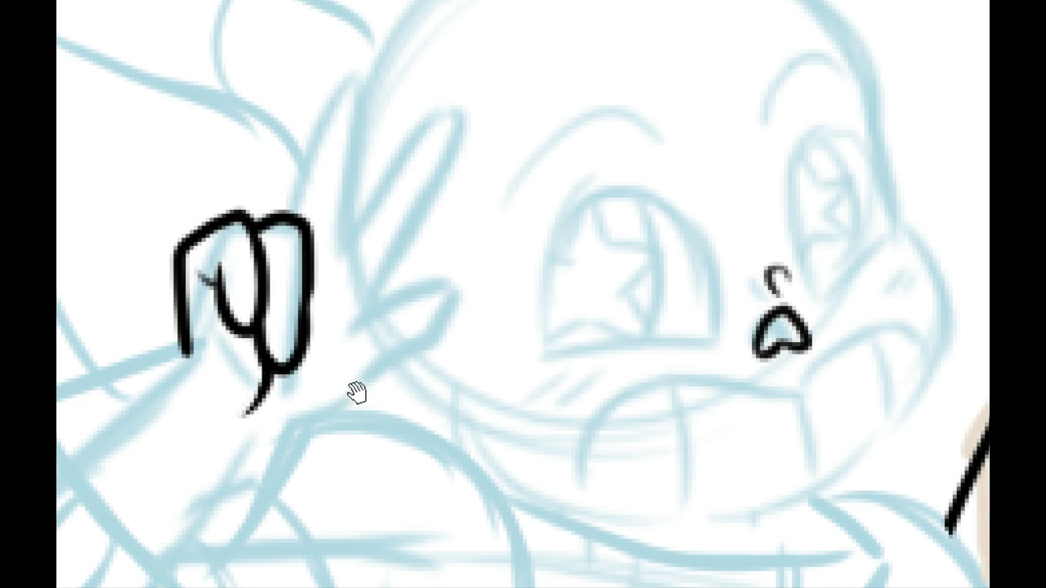
# Step: Ink the upright raised finger as a narrow rounded shape rising from the folded fingers
pyautogui.moveTo(343, 394)
pyautogui.mouseDown()
pyautogui.moveTo(247, 437)
pyautogui.moveTo(233, 482)
pyautogui.mouseUp()
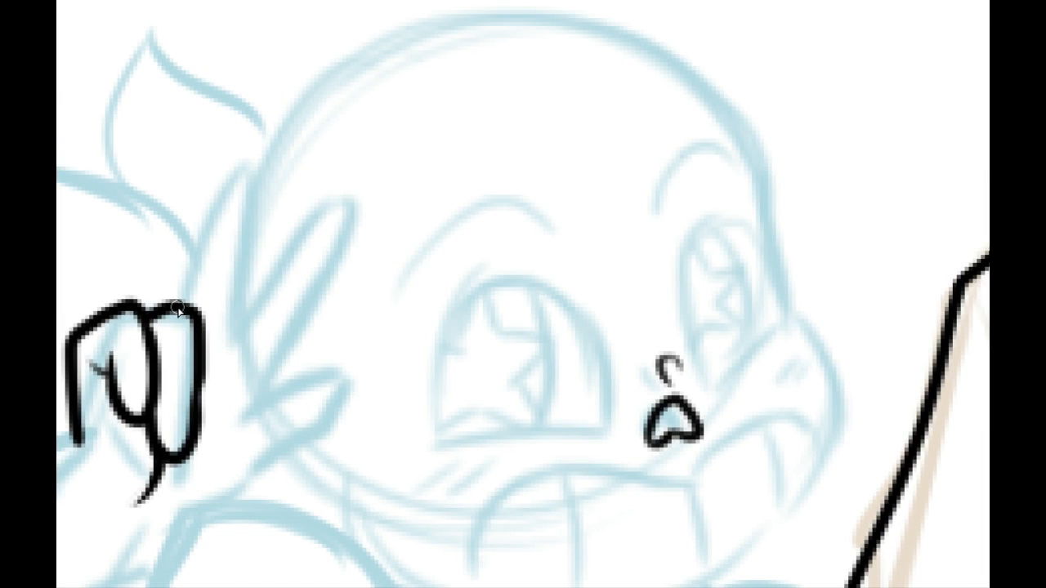
pyautogui.moveTo(177, 305); pyautogui.dragTo(259, 133)
pyautogui.hotkey('ctrl', 'z')
pyautogui.moveTo(178, 305); pyautogui.dragTo(245, 129)
pyautogui.hotkey('ctrl', 'z')
pyautogui.moveTo(178, 307); pyautogui.dragTo(221, 143)
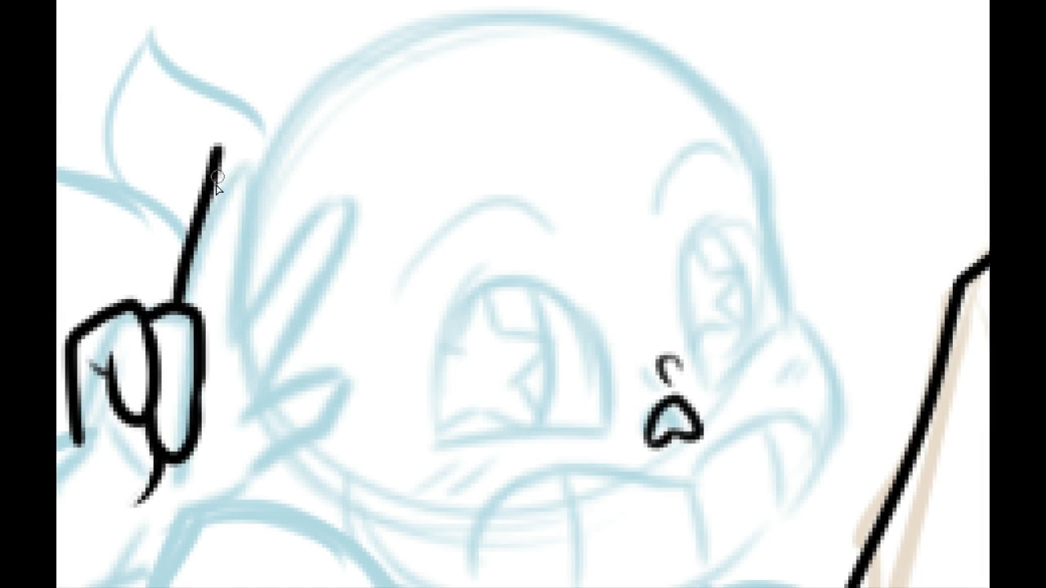
pyautogui.hotkey('ctrl', 'z')
pyautogui.moveTo(180, 309)
pyautogui.mouseDown()
pyautogui.moveTo(222, 165)
pyautogui.moveTo(250, 209)
pyautogui.mouseUp()
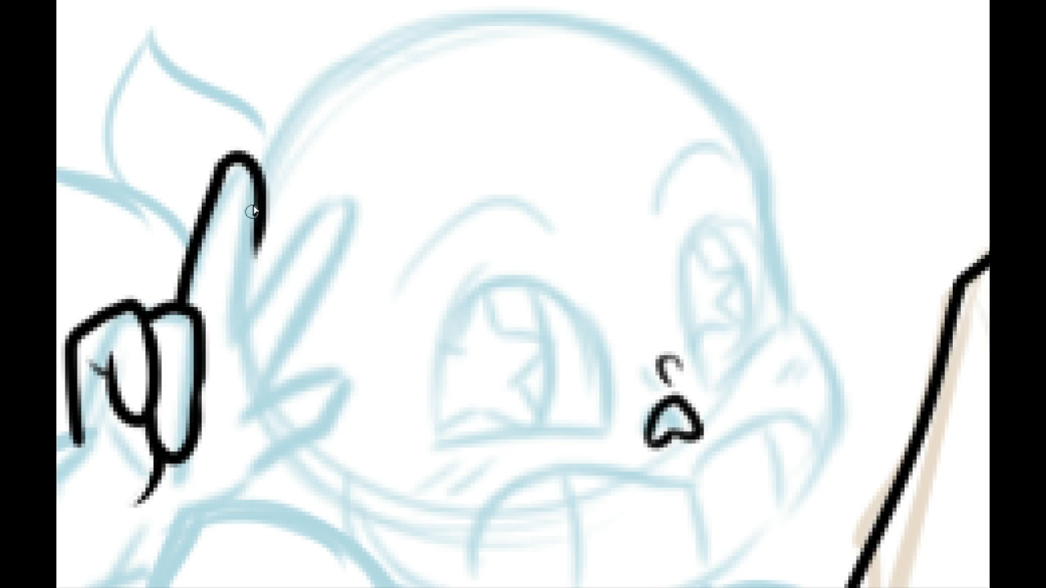
pyautogui.hotkey('ctrl', 'z')
pyautogui.moveTo(219, 166)
pyautogui.mouseDown()
pyautogui.moveTo(237, 303)
pyautogui.moveTo(188, 160)
pyautogui.moveTo(212, 158)
pyautogui.moveTo(237, 266)
pyautogui.moveTo(229, 204)
pyautogui.moveTo(230, 335)
pyautogui.mouseUp()
pyautogui.hotkey('ctrl', 'z')
# Step: Ink the inner edge and rounded tip of the slanted raised finger beside the upright one
pyautogui.hotkey('ctrl', 'z')
pyautogui.hotkey('ctrl', 'z')
pyautogui.moveTo(230, 266)
pyautogui.mouseDown()
pyautogui.moveTo(236, 341)
pyautogui.moveTo(279, 299)
pyautogui.mouseUp()
pyautogui.hotkey('ctrl', 'z')
pyautogui.moveTo(232, 339); pyautogui.dragTo(276, 282)
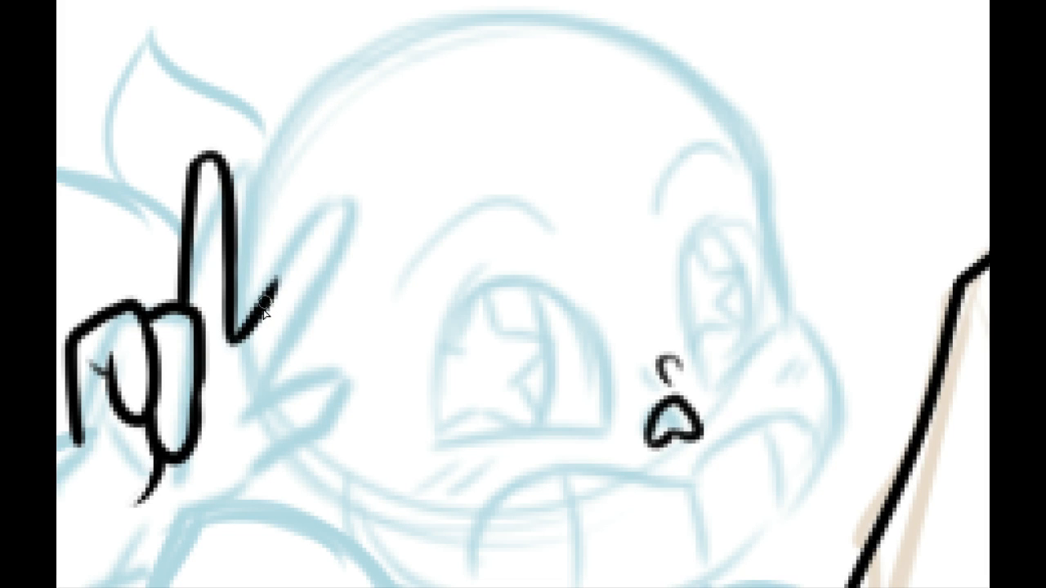
pyautogui.moveTo(235, 339); pyautogui.dragTo(333, 195)
pyautogui.hotkey('ctrl', 'z')
pyautogui.moveTo(258, 312)
pyautogui.mouseDown()
pyautogui.moveTo(337, 193)
pyautogui.moveTo(359, 215)
pyautogui.mouseUp()
pyautogui.hotkey('ctrl', 'z')
pyautogui.hotkey('ctrl', 'z')
pyautogui.moveTo(259, 309)
pyautogui.mouseDown()
pyautogui.moveTo(347, 193)
pyautogui.moveTo(351, 258)
pyautogui.mouseUp()
pyautogui.hotkey('ctrl', 'z')
pyautogui.moveTo(333, 201); pyautogui.dragTo(283, 292)
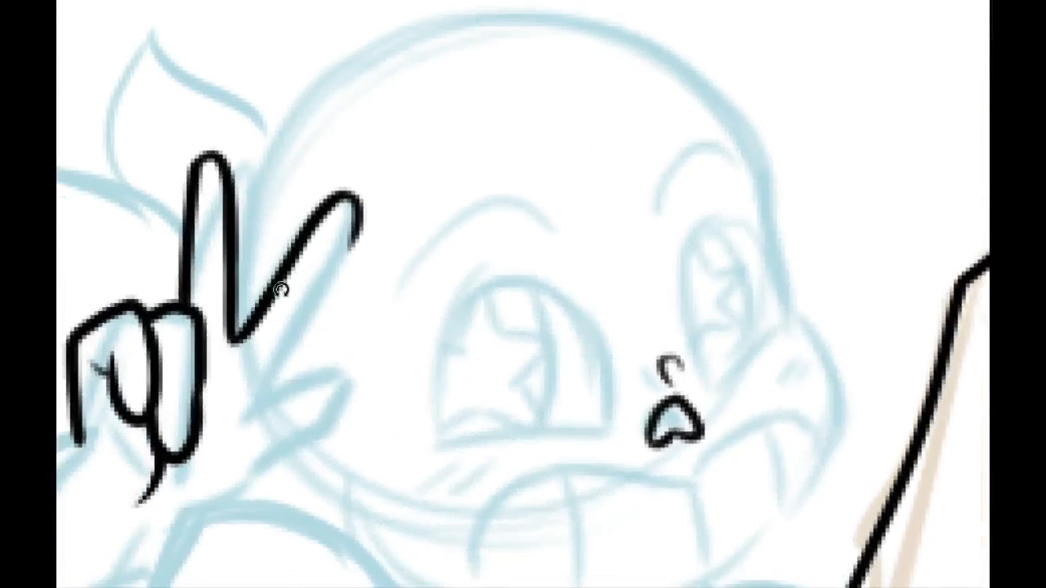
# Step: Ink the thumb down to the wrist and join it to the lower edge of the slanted raised finger
pyautogui.moveTo(303, 444); pyautogui.dragTo(295, 254)
pyautogui.moveTo(234, 306); pyautogui.dragTo(270, 294)
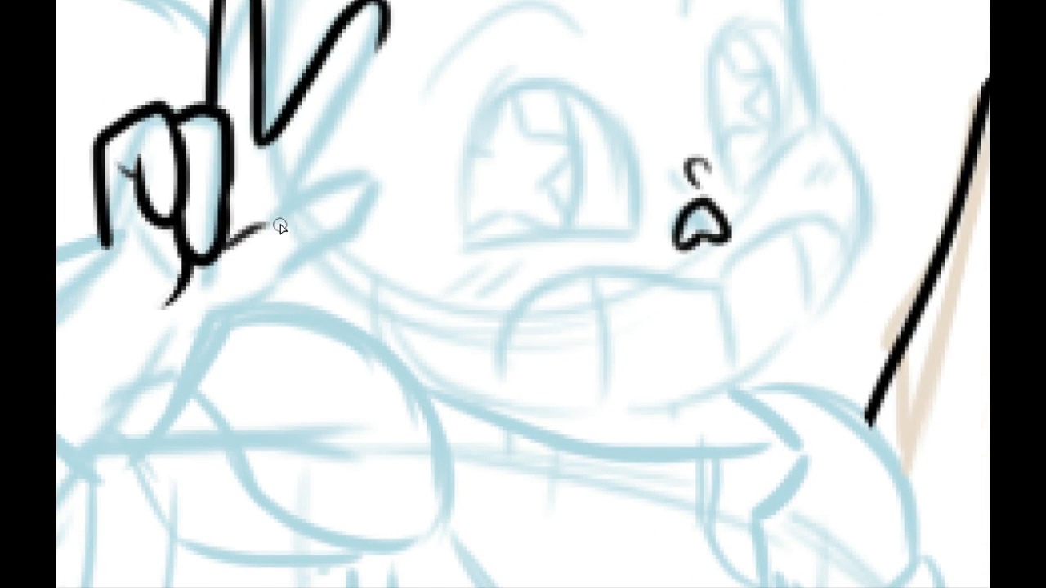
pyautogui.moveTo(227, 245); pyautogui.dragTo(377, 190)
pyautogui.moveTo(209, 319); pyautogui.dragTo(374, 209)
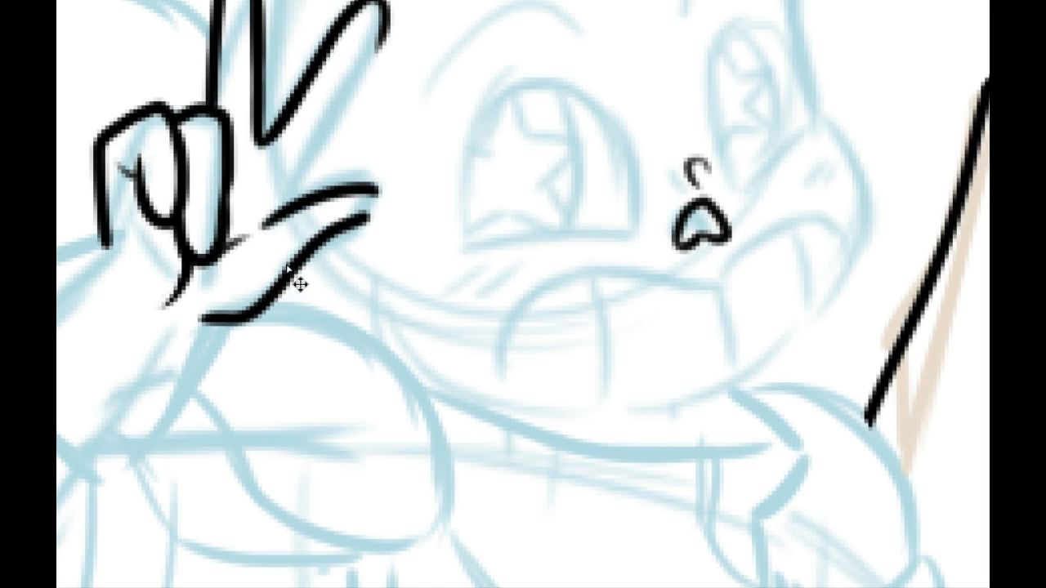
pyautogui.hotkey('ctrl', 'z')
pyautogui.moveTo(210, 322)
pyautogui.mouseDown()
pyautogui.moveTo(299, 295)
pyautogui.moveTo(385, 216)
pyautogui.mouseUp()
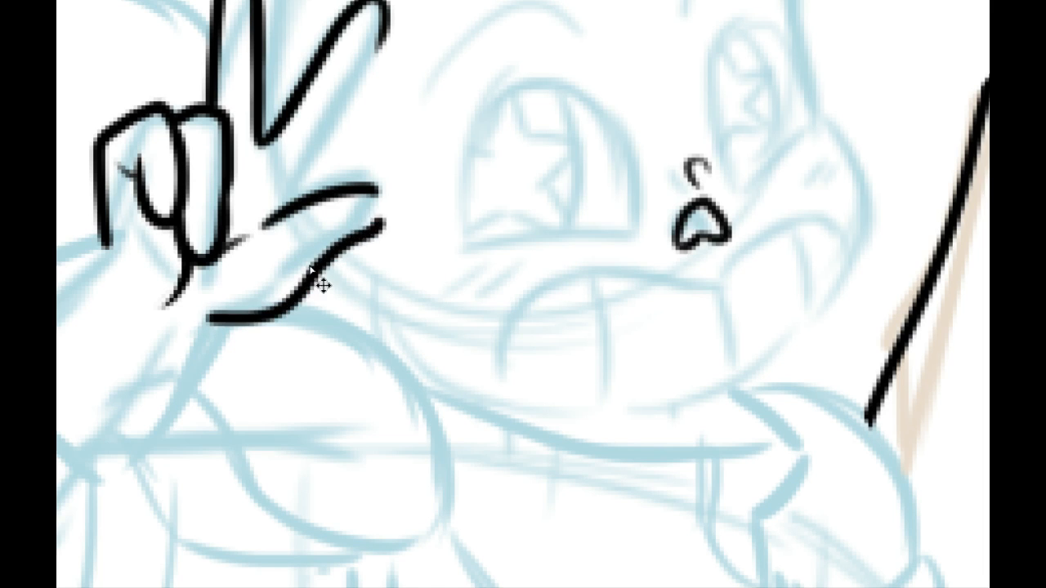
pyautogui.hotkey('ctrl', 'z')
pyautogui.hotkey('ctrl', 'z')
pyautogui.moveTo(210, 316)
pyautogui.mouseDown()
pyautogui.moveTo(366, 235)
pyautogui.moveTo(381, 216)
pyautogui.moveTo(343, 196)
pyautogui.moveTo(296, 201)
pyautogui.moveTo(272, 217)
pyautogui.moveTo(386, 38)
pyautogui.moveTo(286, 204)
pyautogui.moveTo(320, 142)
pyautogui.mouseUp()
pyautogui.hotkey('ctrl', 'z')
pyautogui.moveTo(255, 265)
pyautogui.mouseDown()
pyautogui.moveTo(280, 350)
pyautogui.moveTo(286, 228)
pyautogui.mouseUp()
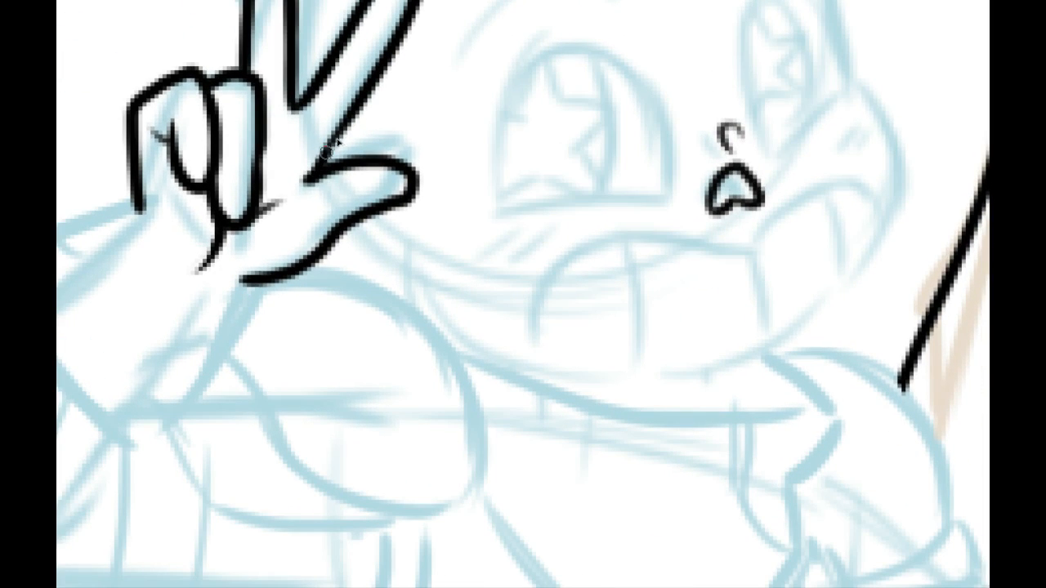
pyautogui.moveTo(367, 71); pyautogui.dragTo(320, 160)
# Step: Ink the two flared sides of the glove cuff running down from the wrist
pyautogui.moveTo(268, 303)
pyautogui.mouseDown()
pyautogui.moveTo(175, 392)
pyautogui.moveTo(226, 497)
pyautogui.moveTo(336, 254)
pyautogui.mouseUp()
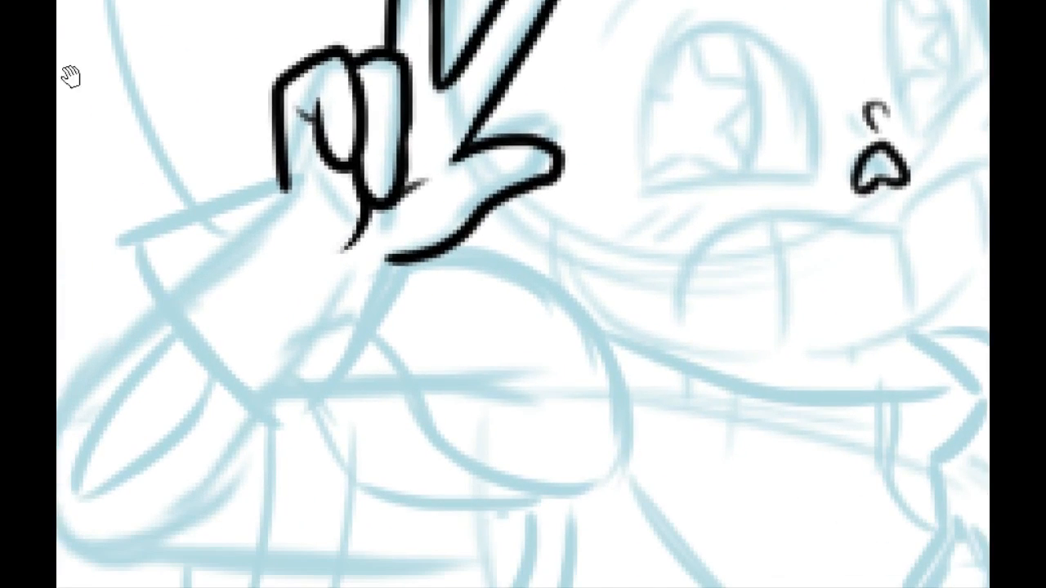
pyautogui.moveTo(256, 258); pyautogui.dragTo(333, 299)
pyautogui.moveTo(250, 286)
pyautogui.mouseDown()
pyautogui.moveTo(183, 334)
pyautogui.moveTo(254, 420)
pyautogui.moveTo(299, 275)
pyautogui.mouseUp()
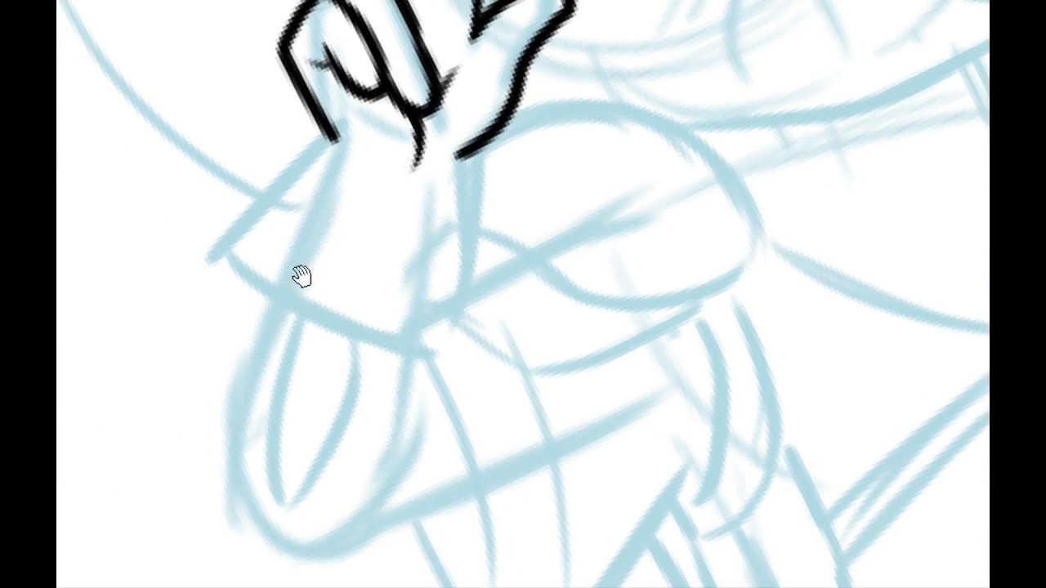
pyautogui.moveTo(332, 147); pyautogui.dragTo(190, 253)
pyautogui.hotkey('ctrl', 'z')
pyautogui.moveTo(335, 141); pyautogui.dragTo(183, 274)
pyautogui.moveTo(466, 152); pyautogui.dragTo(470, 336)
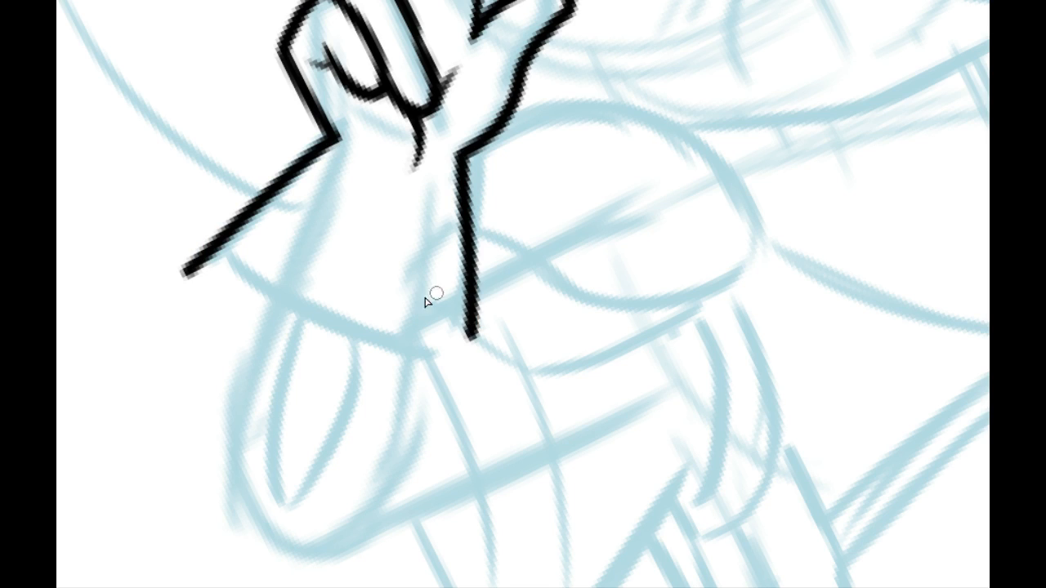
# Step: Ink the curved hem of the glove cuff between its two flared sides
pyautogui.moveTo(198, 261); pyautogui.dragTo(495, 285)
pyautogui.hotkey('ctrl', 'z')
pyautogui.moveTo(223, 245)
pyautogui.mouseDown()
pyautogui.moveTo(262, 299)
pyautogui.moveTo(529, 282)
pyautogui.mouseUp()
pyautogui.hotkey('ctrl', 'z')
pyautogui.moveTo(211, 242); pyautogui.dragTo(513, 318)
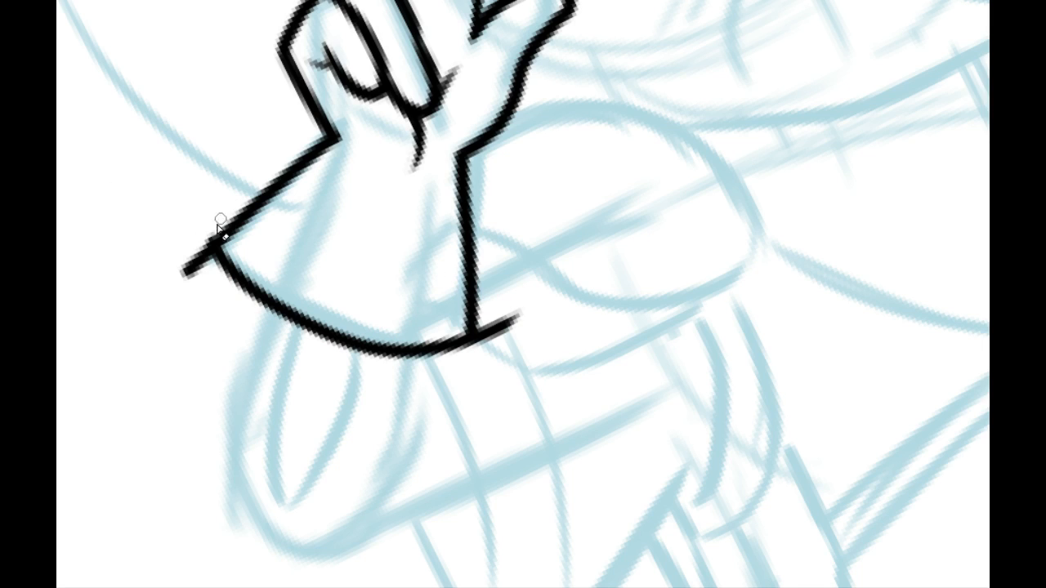
# Step: Erase the overshooting line ends at both corners of the glove cuff
pyautogui.moveTo(197, 236); pyautogui.dragTo(191, 268)
pyautogui.moveTo(469, 326); pyautogui.dragTo(487, 371)
pyautogui.hotkey('ctrl', 'z')
pyautogui.moveTo(502, 322); pyautogui.dragTo(515, 350)
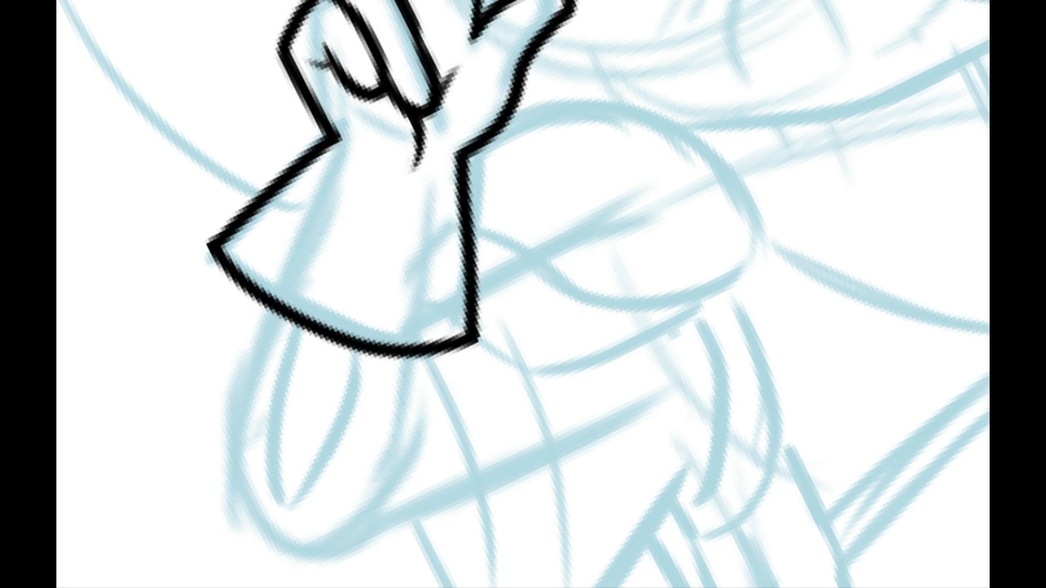
# Step: Ink the rounded shoulder puff emerging from behind the hand and glove cuff
pyautogui.moveTo(424, 282)
pyautogui.mouseDown()
pyautogui.moveTo(367, 555)
pyautogui.moveTo(346, 340)
pyautogui.moveTo(443, 287)
pyautogui.mouseUp()
pyautogui.moveTo(425, 204); pyautogui.dragTo(202, 317)
pyautogui.moveTo(304, 115); pyautogui.dragTo(458, 229)
pyautogui.hotkey('ctrl', 'z')
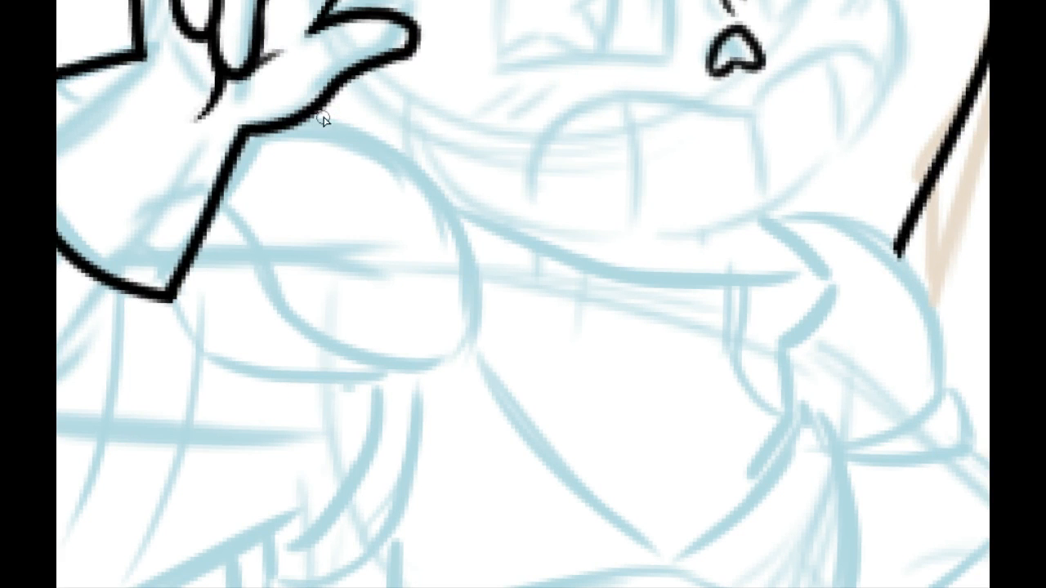
pyautogui.moveTo(304, 115)
pyautogui.mouseDown()
pyautogui.moveTo(349, 118)
pyautogui.moveTo(494, 341)
pyautogui.mouseUp()
pyautogui.hotkey('ctrl', 'z')
pyautogui.moveTo(301, 145)
pyautogui.mouseDown()
pyautogui.moveTo(364, 511)
pyautogui.moveTo(296, 381)
pyautogui.moveTo(515, 270)
pyautogui.mouseUp()
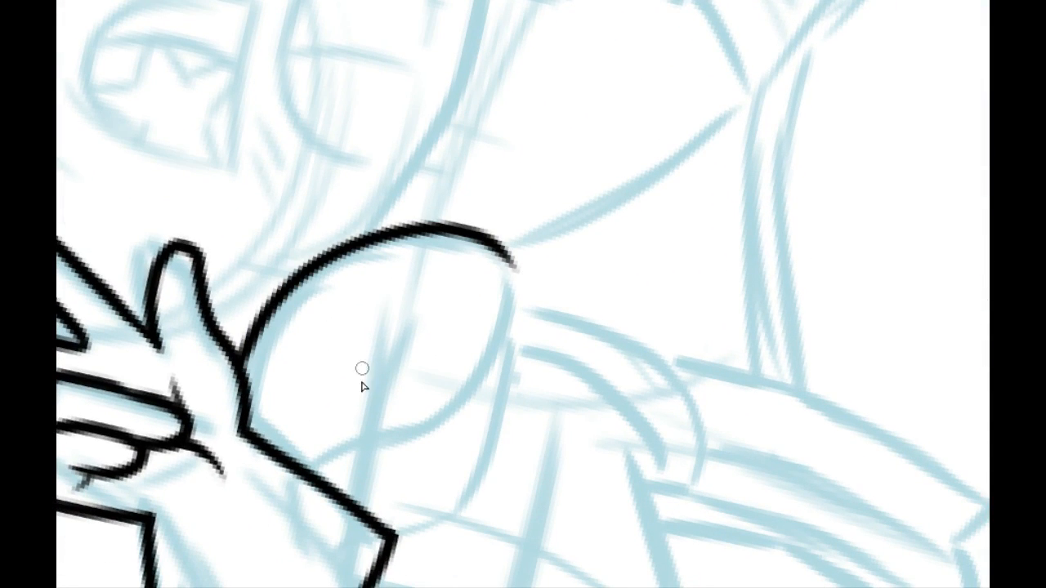
pyautogui.moveTo(294, 463)
pyautogui.mouseDown()
pyautogui.moveTo(481, 383)
pyautogui.moveTo(484, 260)
pyautogui.mouseUp()
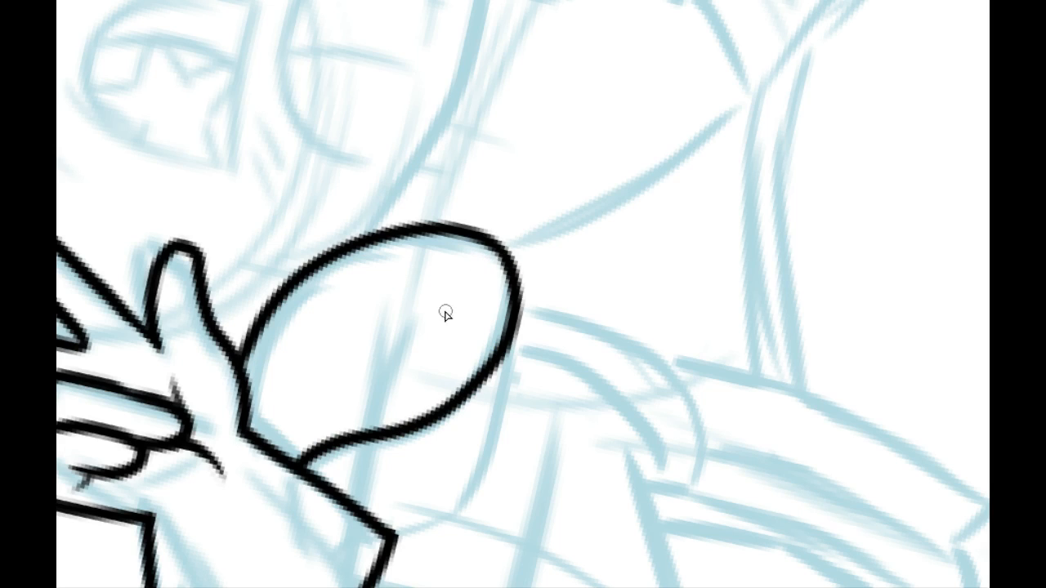
# Step: Ink the underside of the shoulder puff, with a short edge at the cuff and a curve joining the puff's outer side
pyautogui.moveTo(398, 385); pyautogui.dragTo(321, 300)
pyautogui.moveTo(293, 424); pyautogui.dragTo(400, 410)
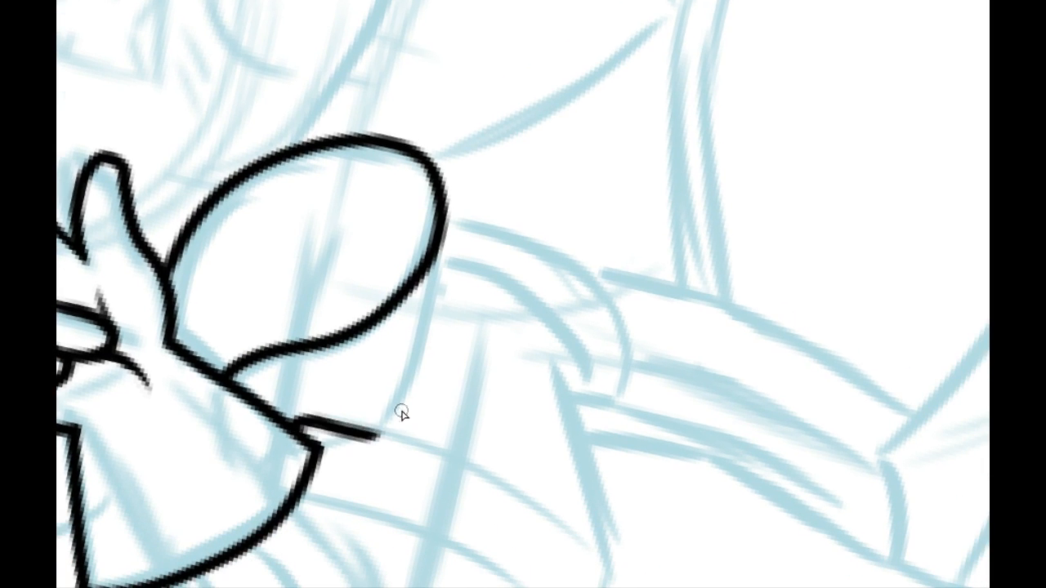
pyautogui.hotkey('ctrl', 'z')
pyautogui.moveTo(260, 406)
pyautogui.mouseDown()
pyautogui.moveTo(370, 411)
pyautogui.moveTo(412, 346)
pyautogui.mouseUp()
pyautogui.hotkey('ctrl', 'z')
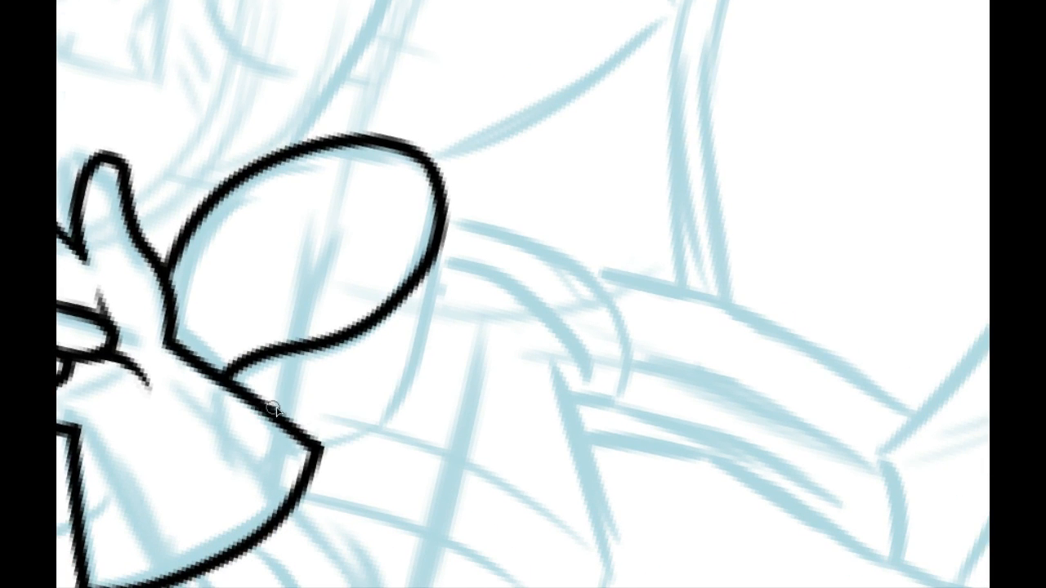
pyautogui.moveTo(275, 408)
pyautogui.mouseDown()
pyautogui.moveTo(462, 233)
pyautogui.moveTo(270, 408)
pyautogui.moveTo(367, 409)
pyautogui.mouseUp()
pyautogui.hotkey('ctrl', 'z')
pyautogui.hotkey('ctrl', 'z')
pyautogui.hotkey('ctrl', 'z')
pyautogui.moveTo(302, 424)
pyautogui.mouseDown()
pyautogui.moveTo(378, 427)
pyautogui.moveTo(448, 237)
pyautogui.mouseUp()
pyautogui.hotkey('ctrl', 'z')
pyautogui.moveTo(448, 234); pyautogui.dragTo(344, 407)
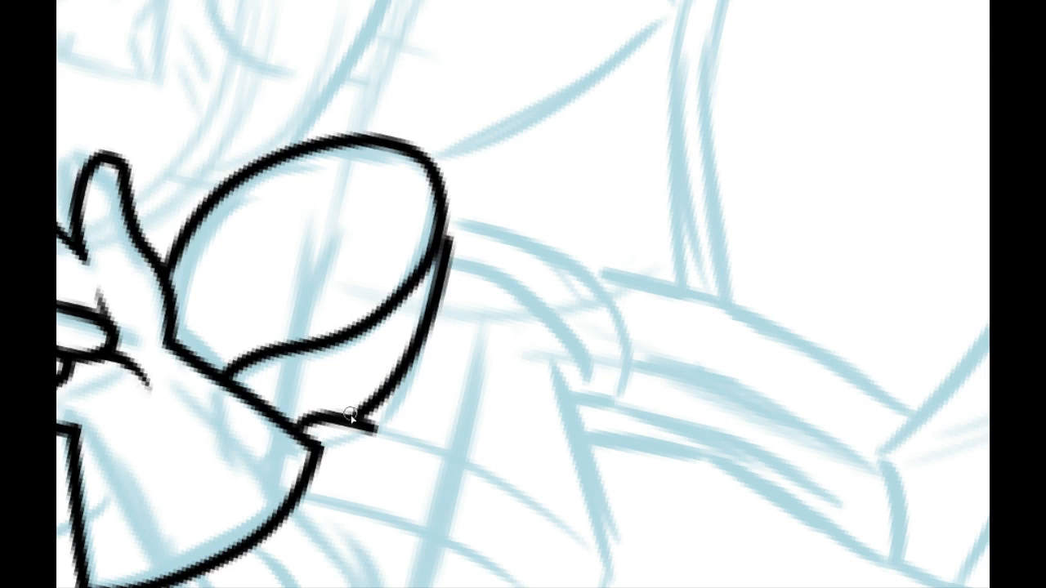
# Step: Clean up the joins at both ends of the shoulder puff's underside curve
pyautogui.moveTo(447, 217); pyautogui.dragTo(418, 315)
pyautogui.moveTo(450, 210); pyautogui.dragTo(442, 295)
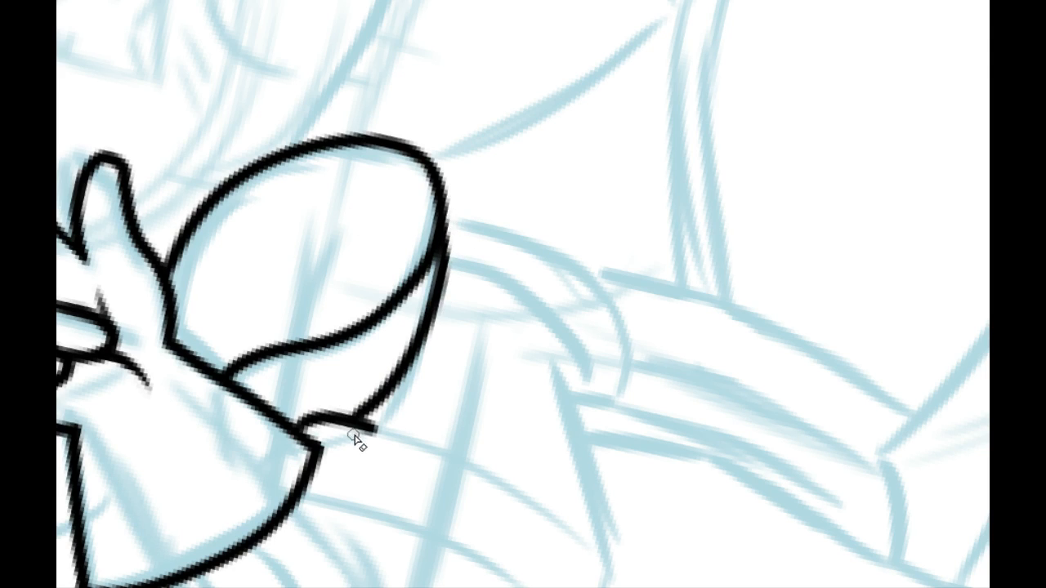
pyautogui.moveTo(351, 432); pyautogui.dragTo(395, 416)
pyautogui.click(347, 0)
pyautogui.click(321, 1)
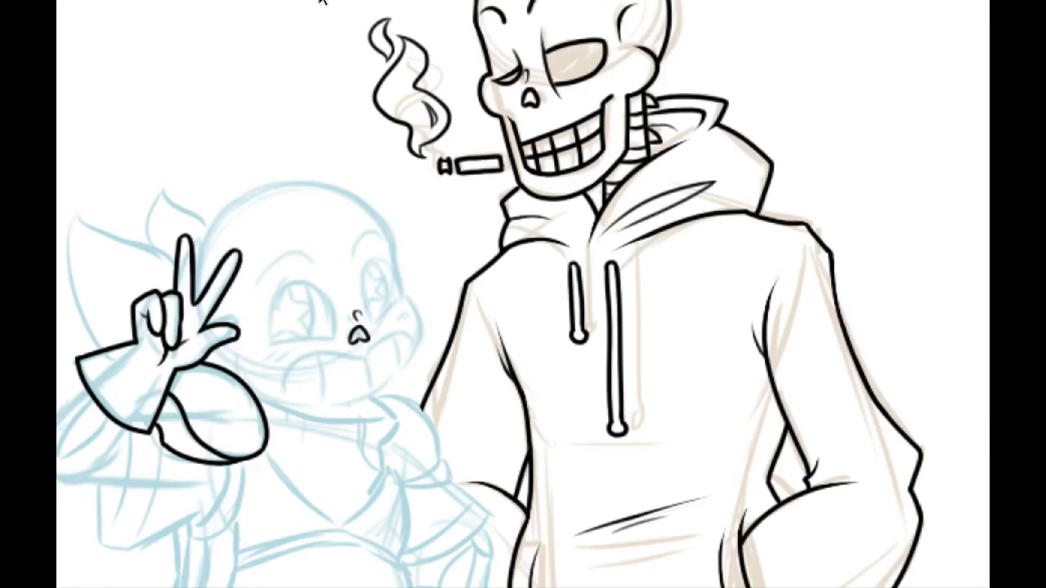
pyautogui.click(321, 1)
pyautogui.click(321, 1)
pyautogui.moveTo(179, 362); pyautogui.dragTo(593, 297)
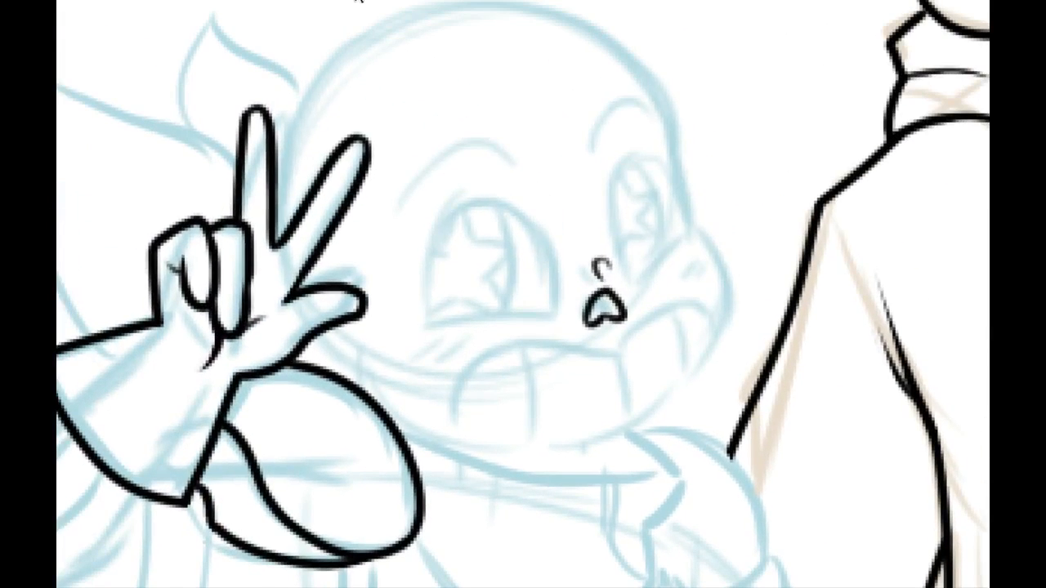
pyautogui.click(354, 1)
pyautogui.click(337, 1)
pyautogui.click(337, 1)
pyautogui.click(337, 1)
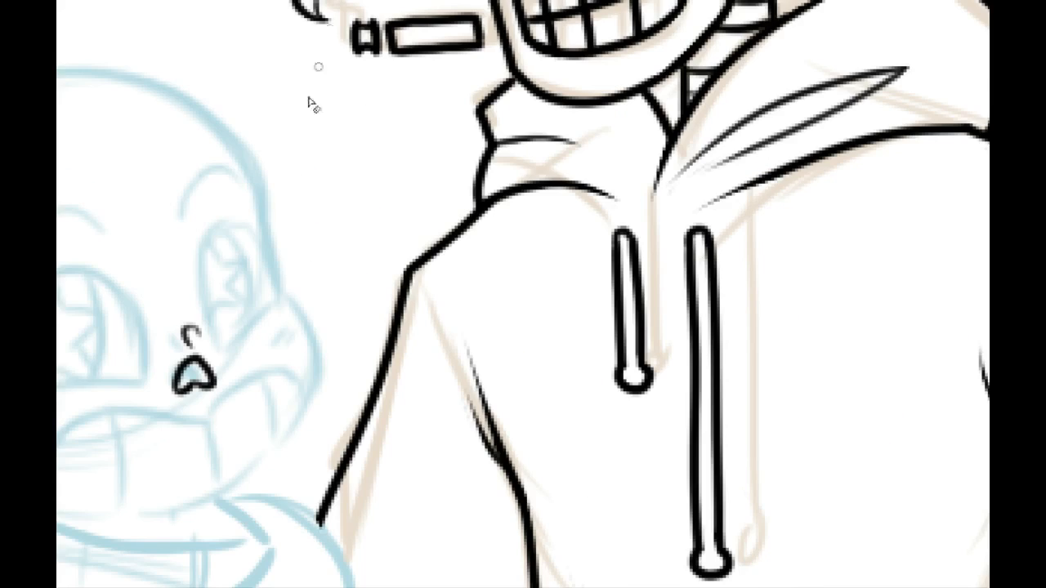
# Step: Ink the outer curve of the bent elbow from the glove cuff around to the start of its underside
pyautogui.moveTo(168, 347); pyautogui.dragTo(551, 296)
pyautogui.moveTo(378, 380); pyautogui.dragTo(541, 303)
pyautogui.moveTo(415, 268); pyautogui.dragTo(399, 168)
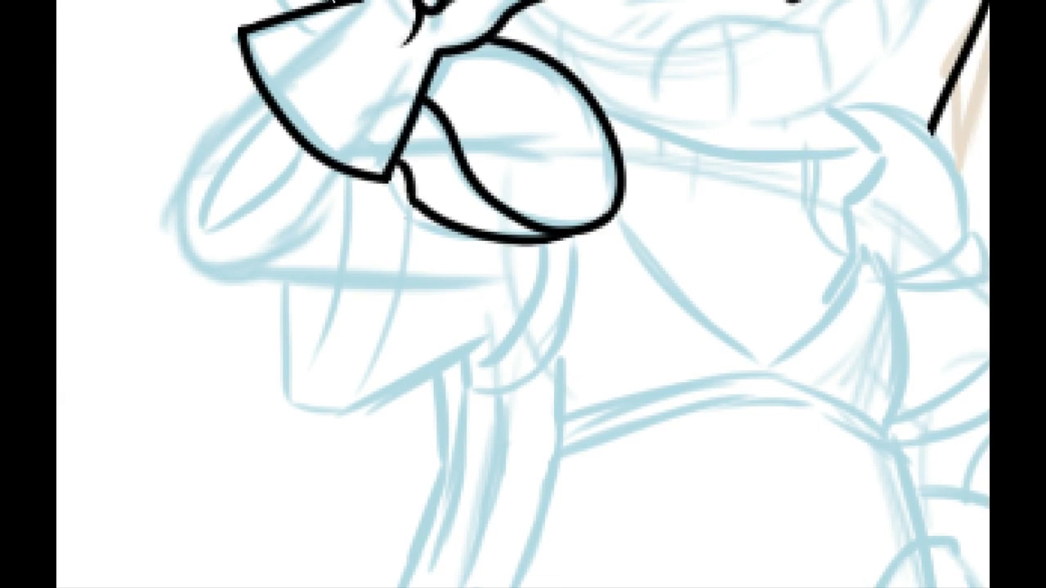
pyautogui.click(330, 0)
pyautogui.moveTo(361, 297); pyautogui.dragTo(410, 276)
pyautogui.moveTo(322, 196); pyautogui.dragTo(401, 296)
pyautogui.moveTo(271, 210); pyautogui.dragTo(275, 213)
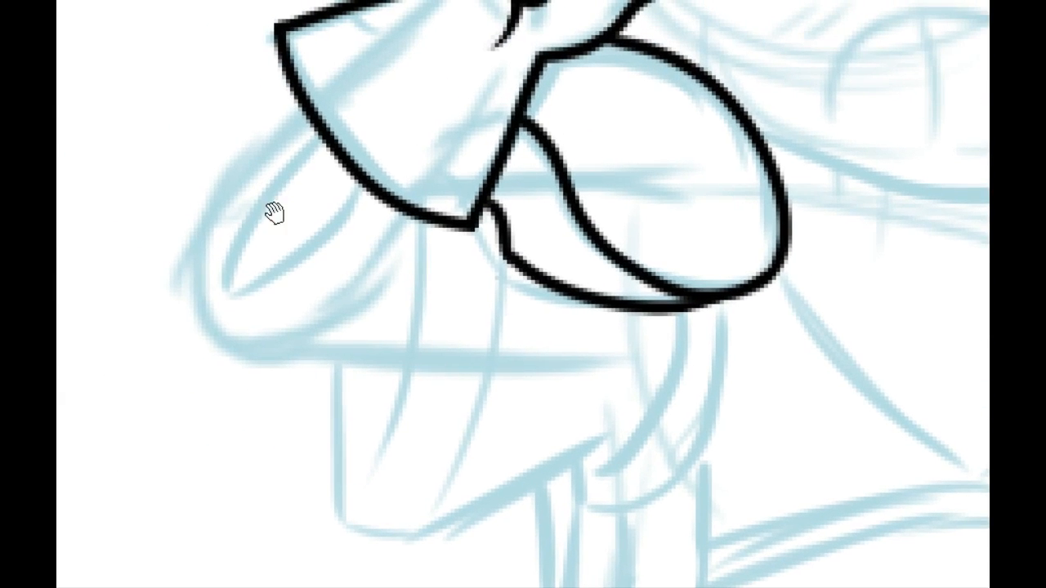
pyautogui.moveTo(205, 335)
pyautogui.mouseDown()
pyautogui.moveTo(302, 132)
pyautogui.moveTo(277, 133)
pyautogui.moveTo(235, 338)
pyautogui.mouseUp()
pyautogui.hotkey('ctrl', 'z')
pyautogui.moveTo(201, 304); pyautogui.dragTo(299, 346)
pyautogui.hotkey('ctrl', 'z')
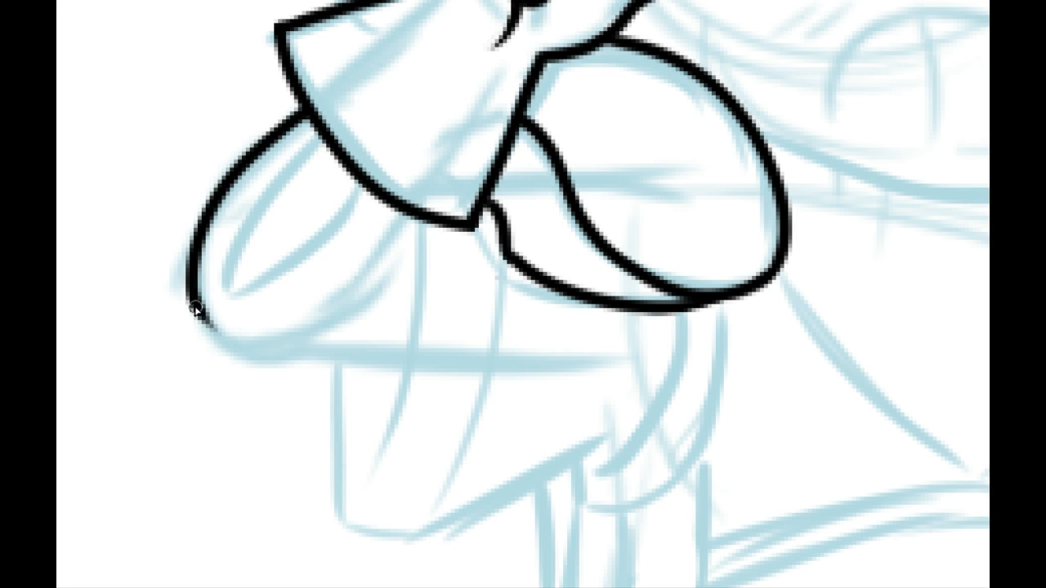
pyautogui.moveTo(194, 303); pyautogui.dragTo(322, 357)
pyautogui.hotkey('ctrl', 'z')
pyautogui.moveTo(196, 306); pyautogui.dragTo(306, 365)
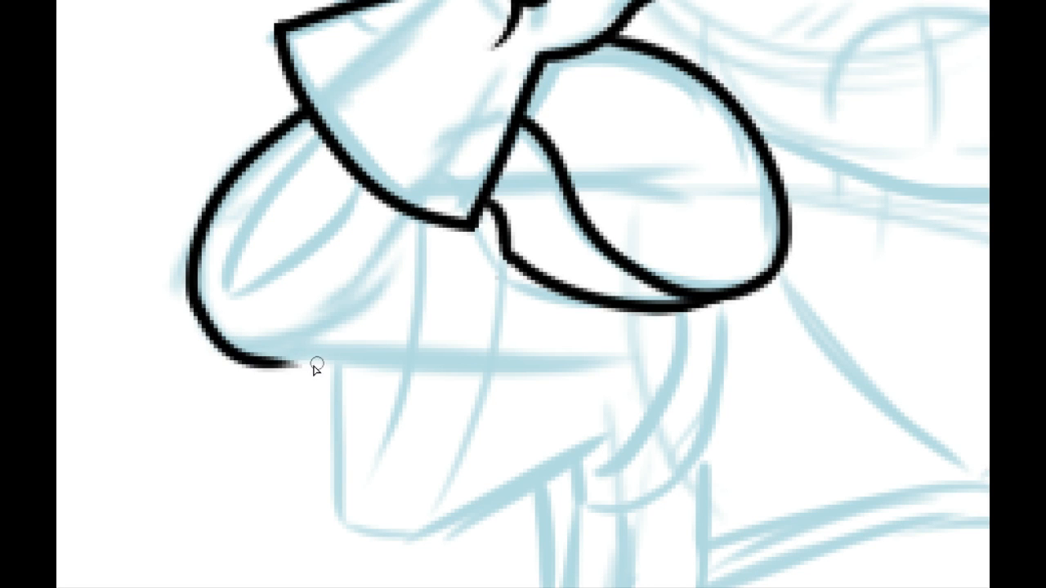
pyautogui.hotkey('ctrl', 'z')
pyautogui.moveTo(187, 303)
pyautogui.mouseDown()
pyautogui.moveTo(302, 360)
pyautogui.moveTo(245, 493)
pyautogui.mouseUp()
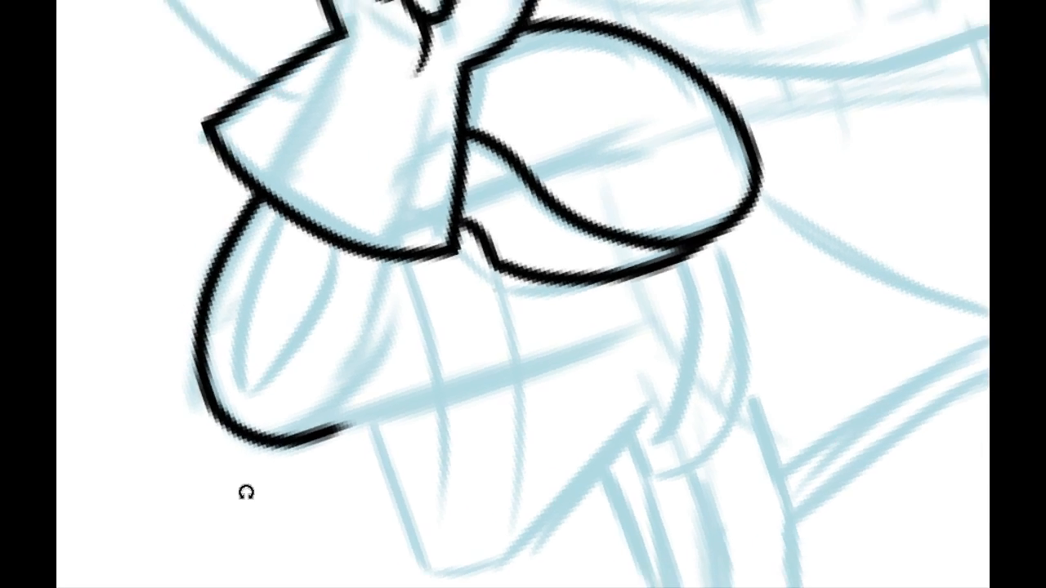
# Step: Ink the elbow's inner curve down from the cuff, and extend the underside as a straight edge toward the body
pyautogui.moveTo(386, 255); pyautogui.dragTo(337, 426)
pyautogui.hotkey('ctrl', 'z')
pyautogui.moveTo(378, 265); pyautogui.dragTo(315, 422)
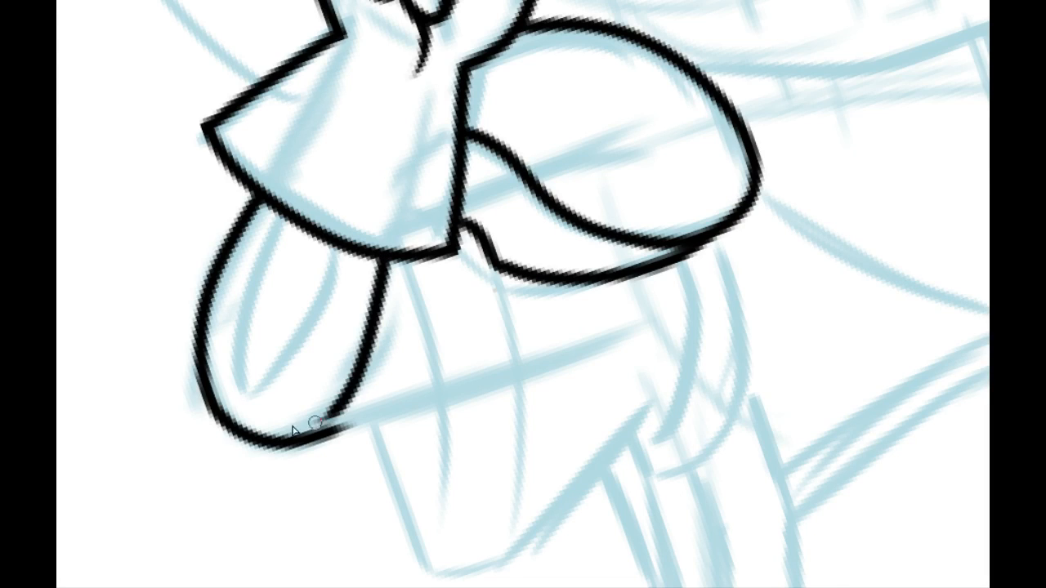
pyautogui.moveTo(421, 407); pyautogui.dragTo(362, 346)
pyautogui.moveTo(270, 373); pyautogui.dragTo(392, 333)
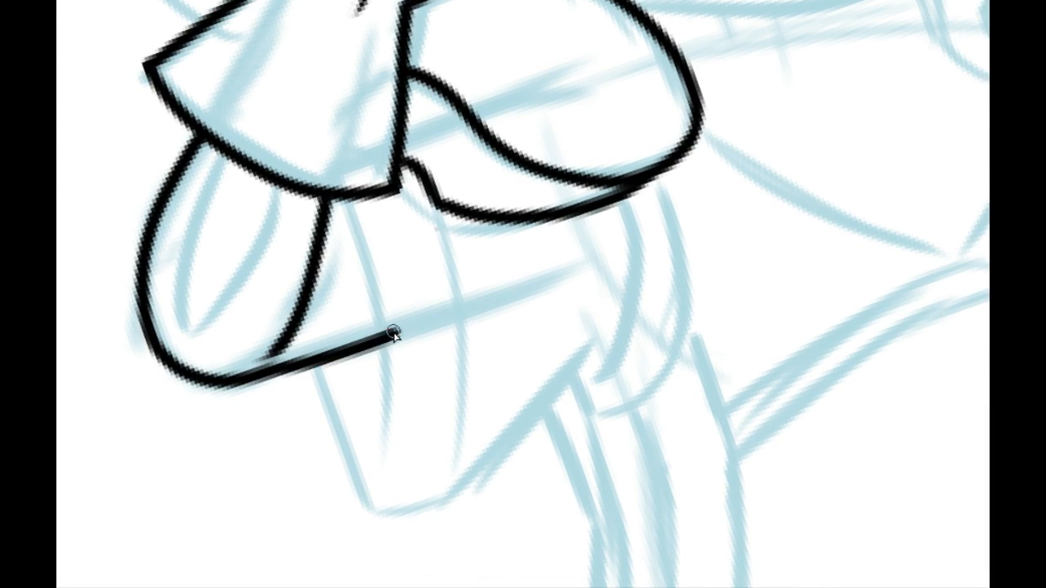
# Step: Ink a curved fold line from the glove cuff down past the elbow's straight lower edge
pyautogui.moveTo(344, 201); pyautogui.dragTo(406, 433)
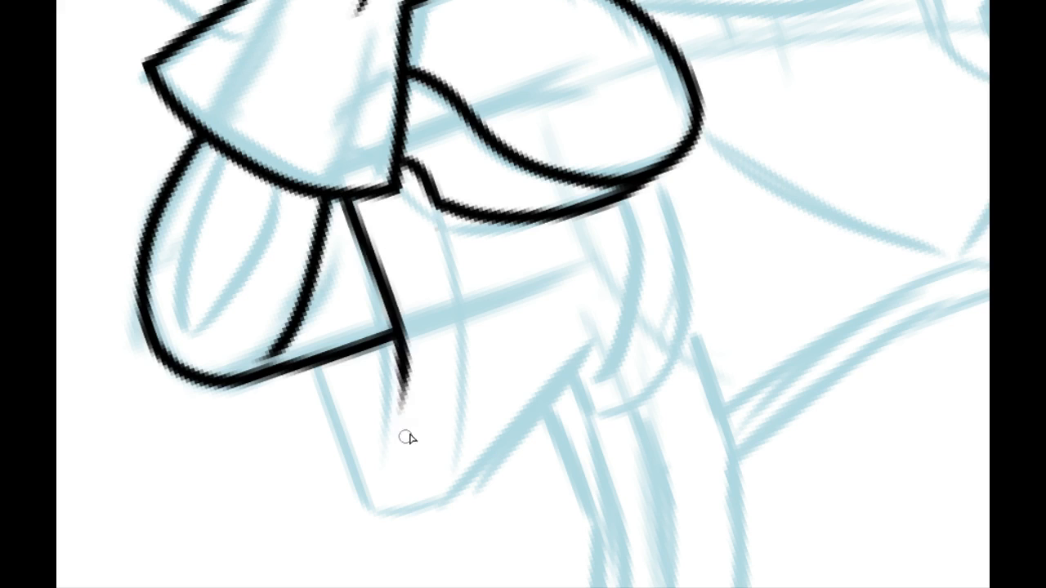
pyautogui.hotkey('ctrl', 'z')
pyautogui.moveTo(337, 198)
pyautogui.mouseDown()
pyautogui.moveTo(385, 473)
pyautogui.moveTo(379, 494)
pyautogui.mouseUp()
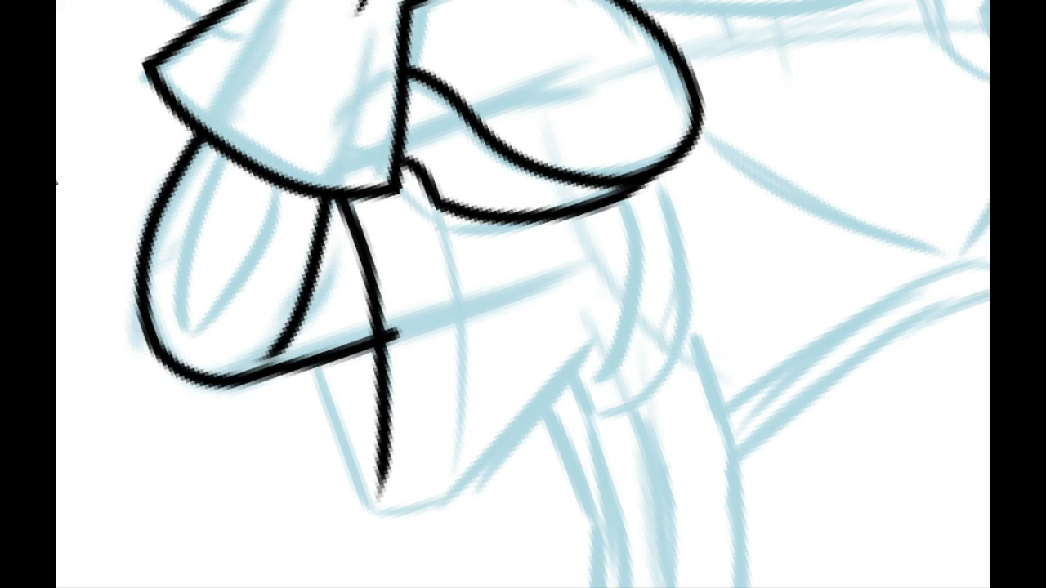
# Step: Erase the lower edge's overshoot at the fold line, and taper the loose ends of the fold and the elbow's inner curve
pyautogui.moveTo(398, 334); pyautogui.dragTo(397, 367)
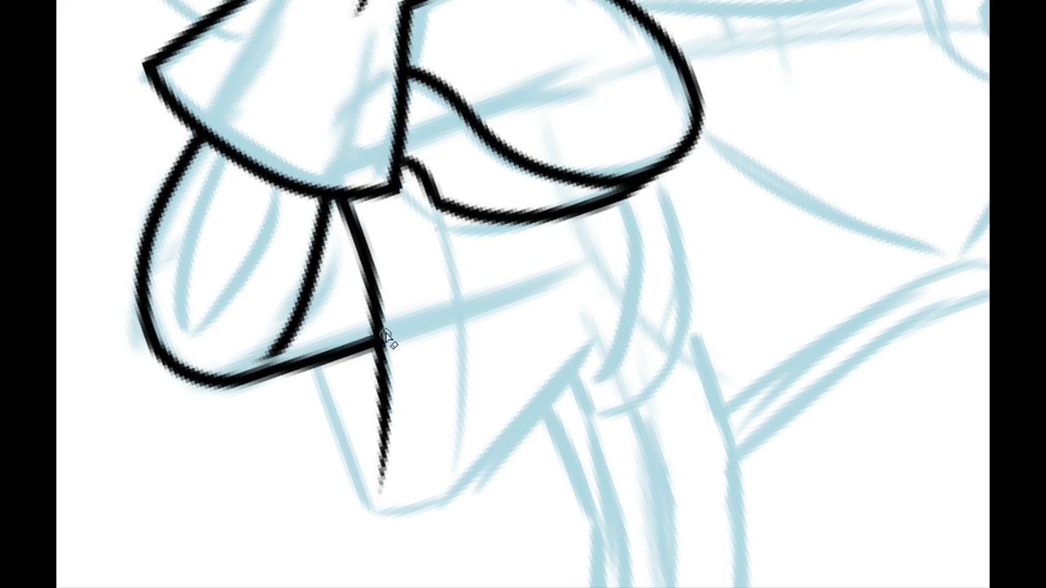
pyautogui.moveTo(384, 338); pyautogui.dragTo(376, 520)
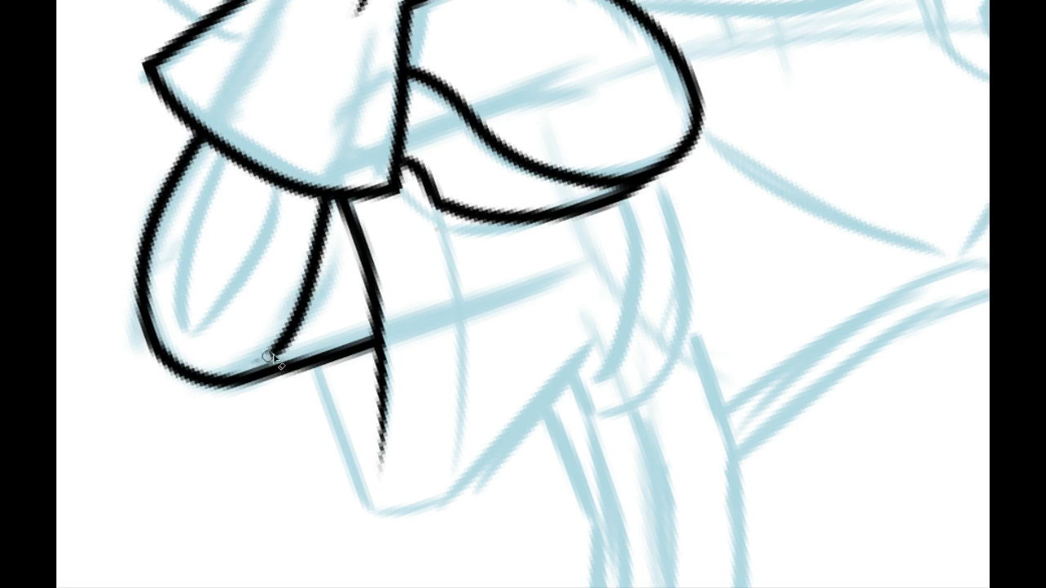
pyautogui.moveTo(275, 354); pyautogui.dragTo(331, 270)
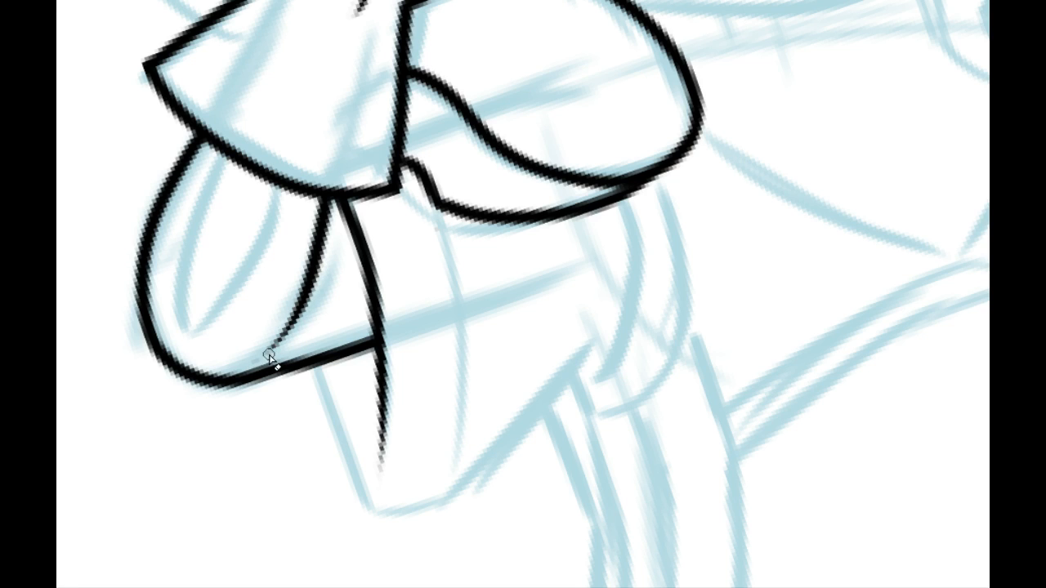
# Step: Ink the outer side edge of the flared cloth hanging below the elbow
pyautogui.moveTo(346, 419); pyautogui.dragTo(260, 297)
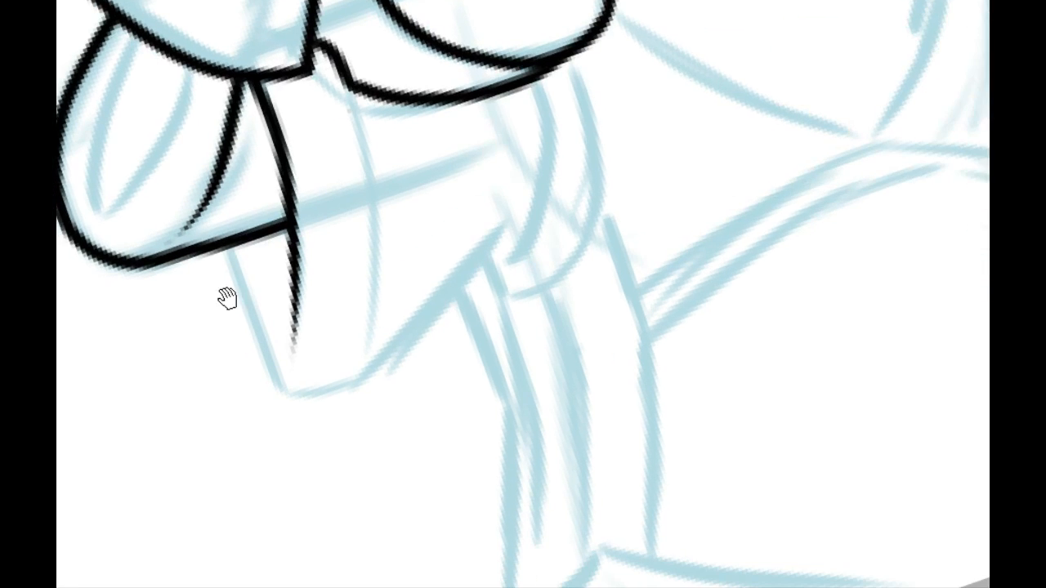
pyautogui.moveTo(261, 253)
pyautogui.mouseDown()
pyautogui.moveTo(268, 237)
pyautogui.moveTo(278, 276)
pyautogui.mouseUp()
pyautogui.hotkey('ctrl', 'z')
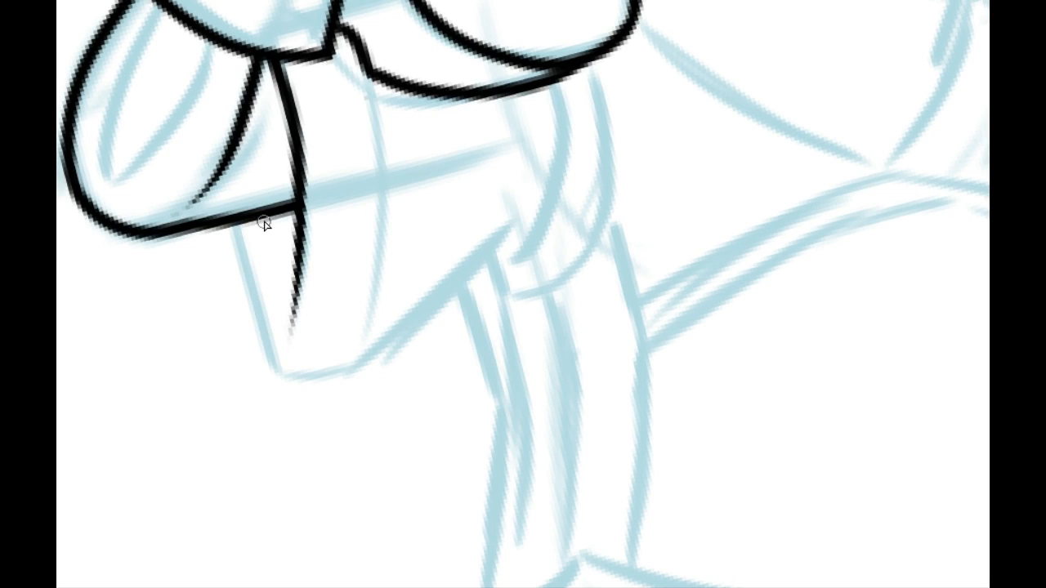
pyautogui.moveTo(263, 216); pyautogui.dragTo(284, 301)
pyautogui.moveTo(232, 227)
pyautogui.mouseDown()
pyautogui.moveTo(302, 384)
pyautogui.moveTo(439, 343)
pyautogui.mouseUp()
pyautogui.hotkey('ctrl', 'z')
# Step: Ink the hanging cloth's bottom hem, curving from its outer corner up toward the body
pyautogui.hotkey('ctrl', 'z')
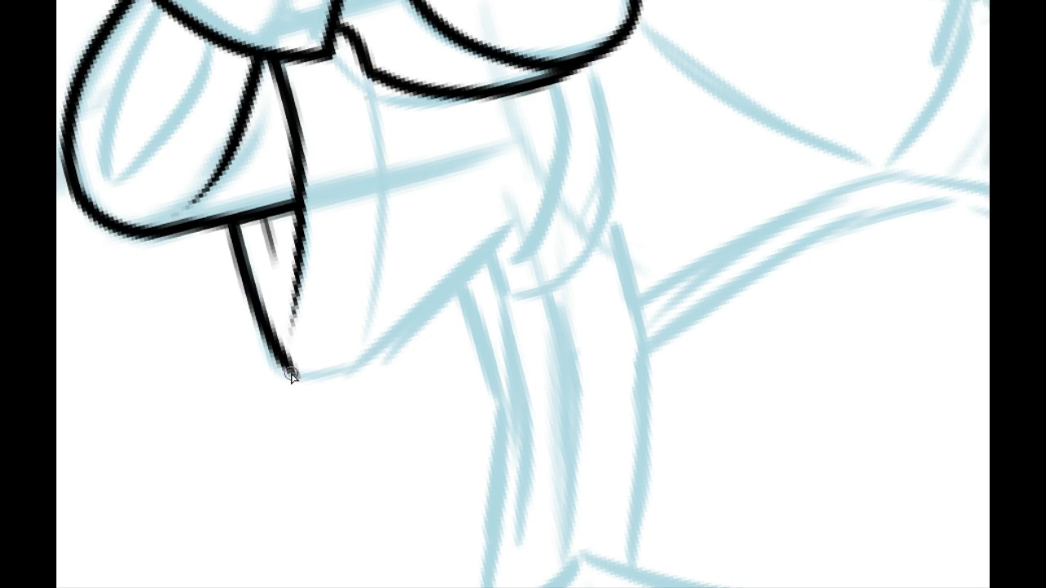
pyautogui.moveTo(292, 375); pyautogui.dragTo(391, 353)
pyautogui.hotkey('ctrl', 'z')
pyautogui.moveTo(292, 374); pyautogui.dragTo(553, 201)
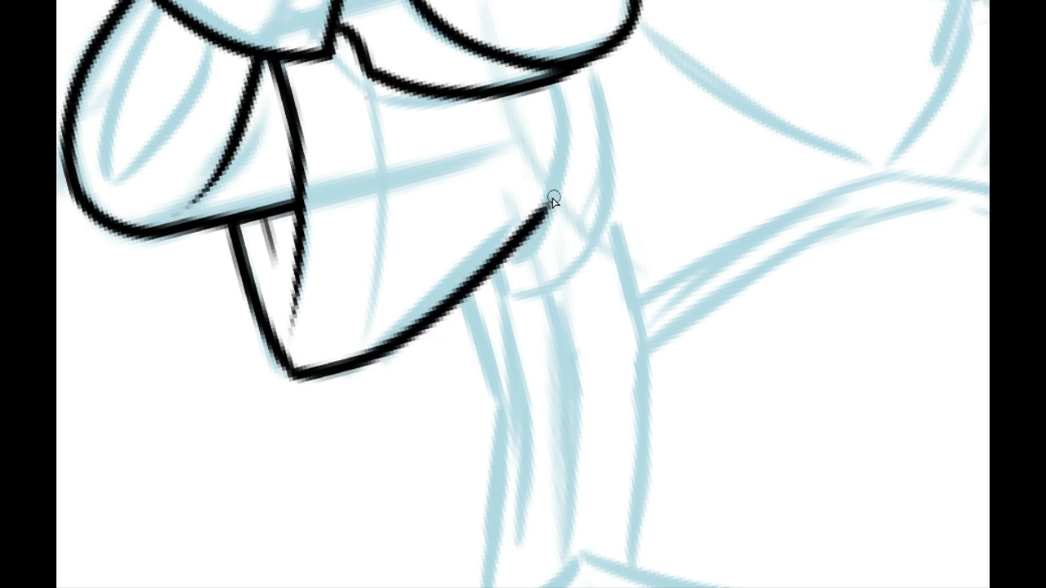
# Step: Ink a second fold line from the shoulder puff down to the hem, and two small scallops under the puff
pyautogui.moveTo(415, 302)
pyautogui.mouseDown()
pyautogui.moveTo(389, 343)
pyautogui.moveTo(395, 359)
pyautogui.mouseUp()
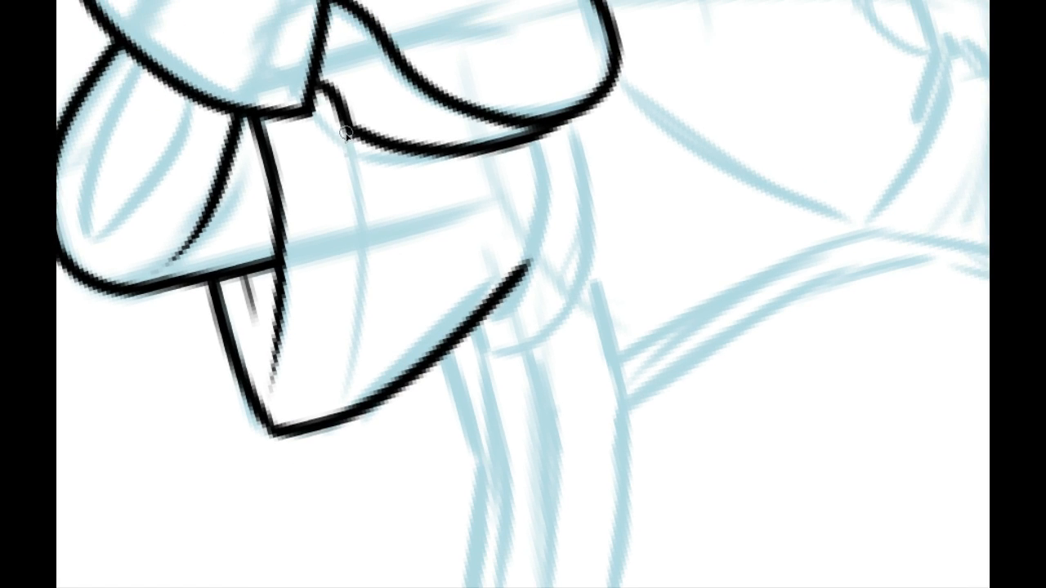
pyautogui.moveTo(344, 133); pyautogui.dragTo(375, 384)
pyautogui.hotkey('ctrl', 'z')
pyautogui.moveTo(345, 131)
pyautogui.mouseDown()
pyautogui.moveTo(350, 431)
pyautogui.moveTo(291, 428)
pyautogui.mouseUp()
pyautogui.moveTo(322, 155)
pyautogui.mouseDown()
pyautogui.moveTo(323, 175)
pyautogui.moveTo(422, 161)
pyautogui.moveTo(433, 145)
pyautogui.moveTo(401, 170)
pyautogui.moveTo(428, 154)
pyautogui.mouseUp()
pyautogui.hotkey('ctrl', 'z')
pyautogui.moveTo(154, 247); pyautogui.dragTo(98, 206)
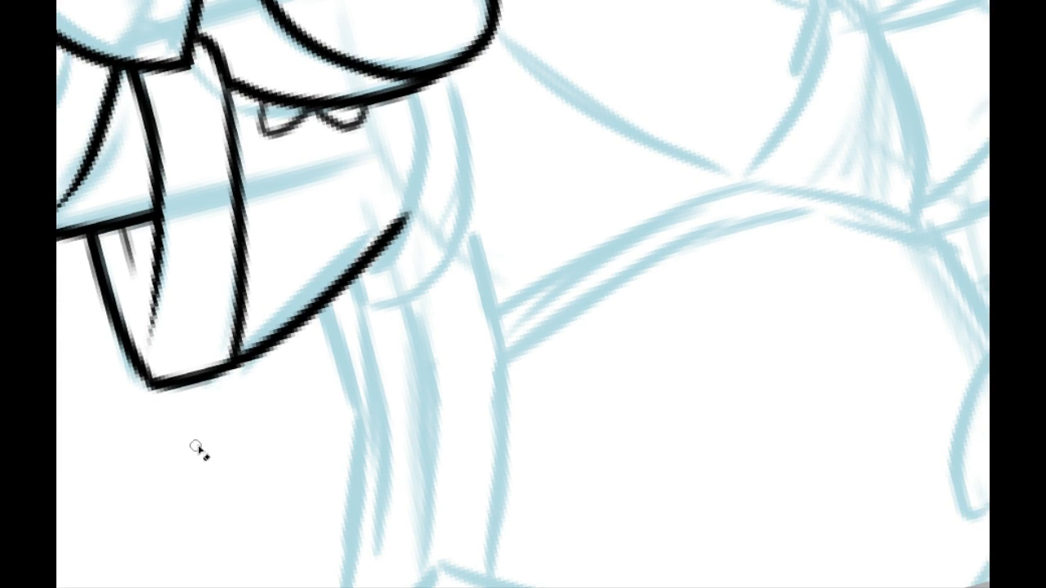
# Step: Ink the inner curve of the armhole band from under the shoulder puff around to the cloth's hem
pyautogui.moveTo(319, 346)
pyautogui.mouseDown()
pyautogui.moveTo(164, 481)
pyautogui.moveTo(128, 347)
pyautogui.mouseUp()
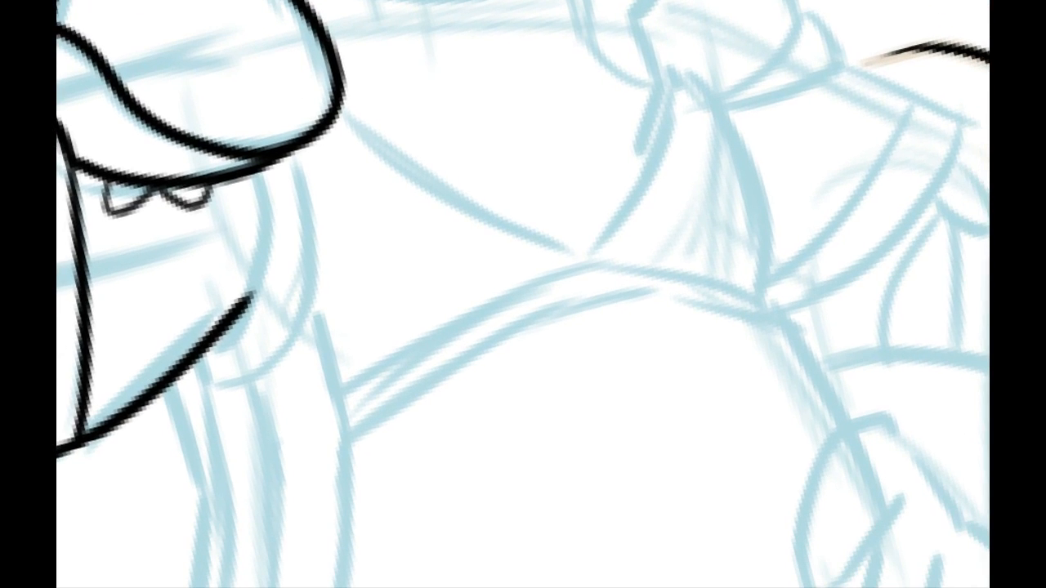
pyautogui.moveTo(309, 248); pyautogui.dragTo(343, 207)
pyautogui.moveTo(245, 306)
pyautogui.mouseDown()
pyautogui.moveTo(322, 169)
pyautogui.moveTo(298, 129)
pyautogui.moveTo(245, 303)
pyautogui.moveTo(310, 175)
pyautogui.moveTo(299, 122)
pyautogui.mouseUp()
pyautogui.hotkey('ctrl', 'z')
pyautogui.hotkey('ctrl', 'z')
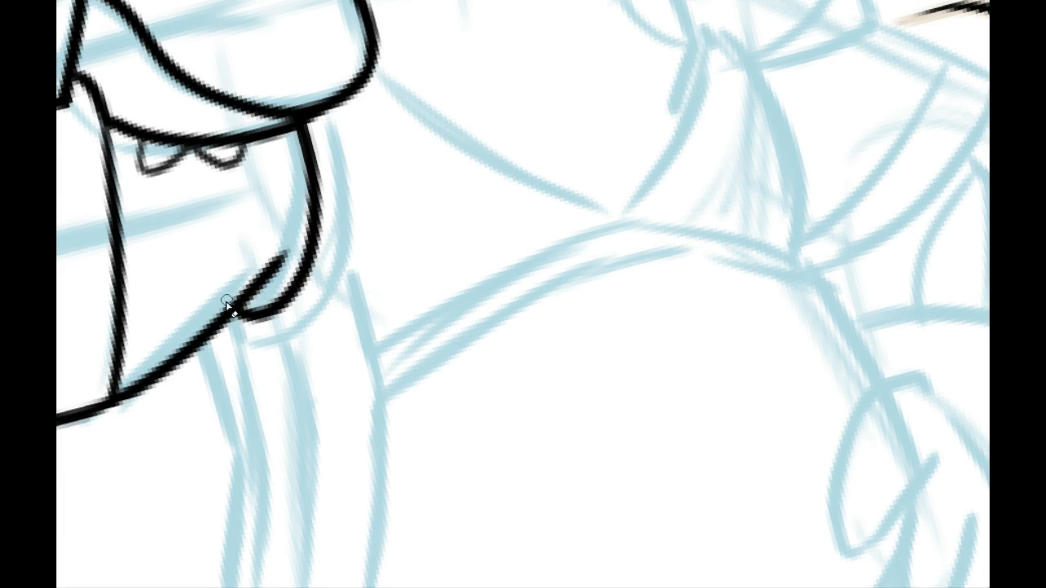
# Step: Thin the hem line's overshooting end inside the armhole band into a tapered tip
pyautogui.moveTo(245, 287); pyautogui.dragTo(288, 246)
pyautogui.hotkey('ctrl', 'z')
pyautogui.moveTo(221, 309); pyautogui.dragTo(292, 240)
# Step: Ink a short curve under the armhole band starting at the hem, with a short downward line crossing its end
pyautogui.moveTo(255, 308); pyautogui.dragTo(300, 250)
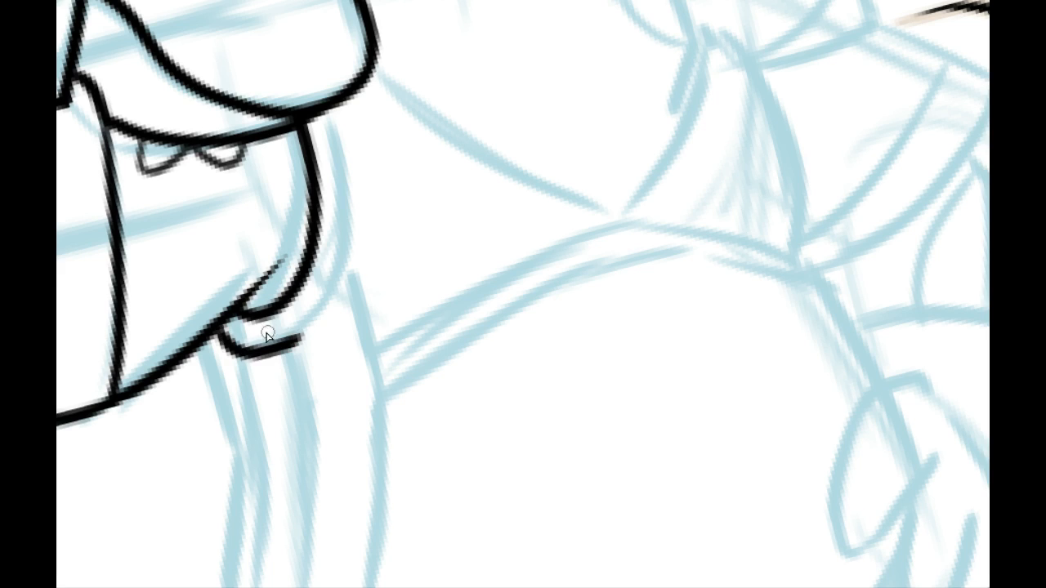
pyautogui.moveTo(278, 325); pyautogui.dragTo(286, 382)
pyautogui.moveTo(222, 329)
pyautogui.mouseDown()
pyautogui.moveTo(252, 352)
pyautogui.moveTo(273, 346)
pyautogui.mouseUp()
# Step: Ink the armhole band's outer curve from the shoulder puff around to the short curve beneath the band
pyautogui.moveTo(335, 112); pyautogui.dragTo(302, 313)
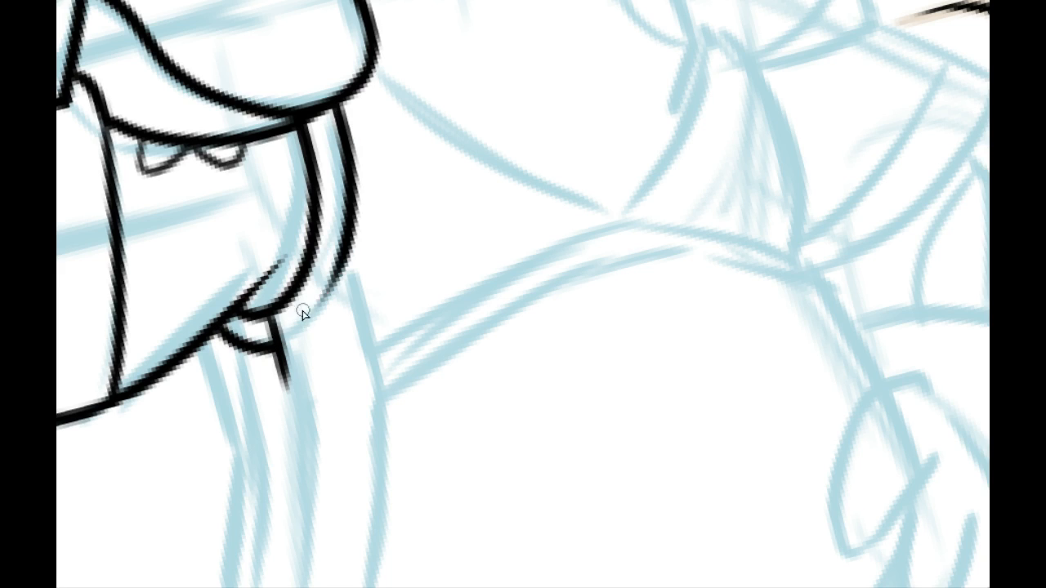
pyautogui.moveTo(281, 347); pyautogui.dragTo(356, 245)
pyautogui.hotkey('ctrl', 'z')
pyautogui.moveTo(279, 347); pyautogui.dragTo(354, 214)
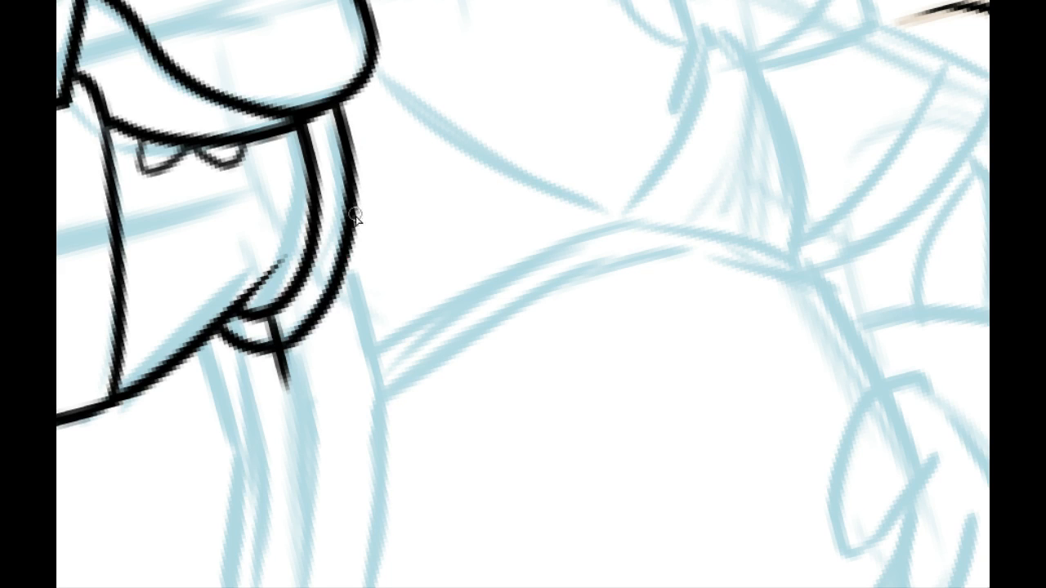
pyautogui.moveTo(272, 352)
pyautogui.mouseDown()
pyautogui.moveTo(318, 328)
pyautogui.moveTo(291, 392)
pyautogui.mouseUp()
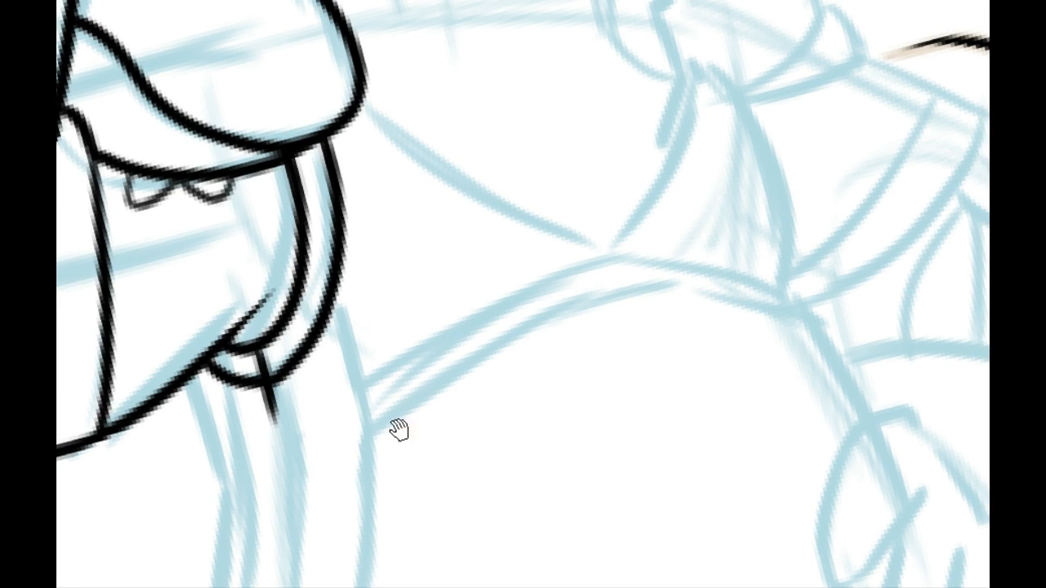
# Step: Ink the long scarf line under the chin, from the shoulder puff toward the opposite shoulder
pyautogui.moveTo(397, 430)
pyautogui.mouseDown()
pyautogui.moveTo(399, 340)
pyautogui.moveTo(427, 395)
pyautogui.mouseUp()
pyautogui.moveTo(369, 341); pyautogui.dragTo(340, 504)
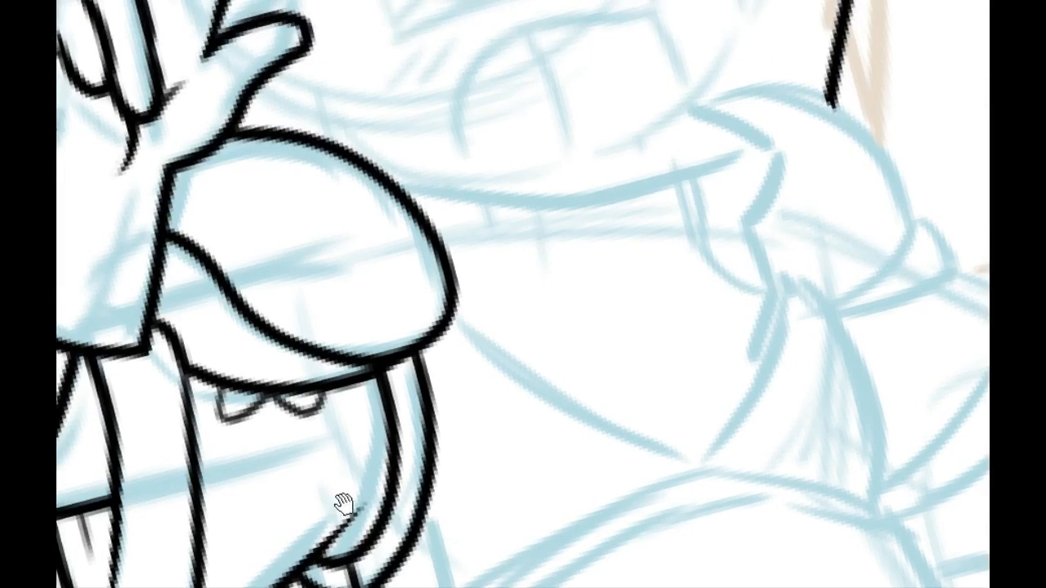
pyautogui.moveTo(385, 427)
pyautogui.mouseDown()
pyautogui.moveTo(430, 107)
pyautogui.moveTo(373, 213)
pyautogui.moveTo(362, 303)
pyautogui.moveTo(362, 166)
pyautogui.moveTo(325, 236)
pyautogui.moveTo(365, 217)
pyautogui.moveTo(413, 303)
pyautogui.moveTo(362, 397)
pyautogui.moveTo(419, 386)
pyautogui.mouseUp()
pyautogui.moveTo(256, 264); pyautogui.dragTo(644, 205)
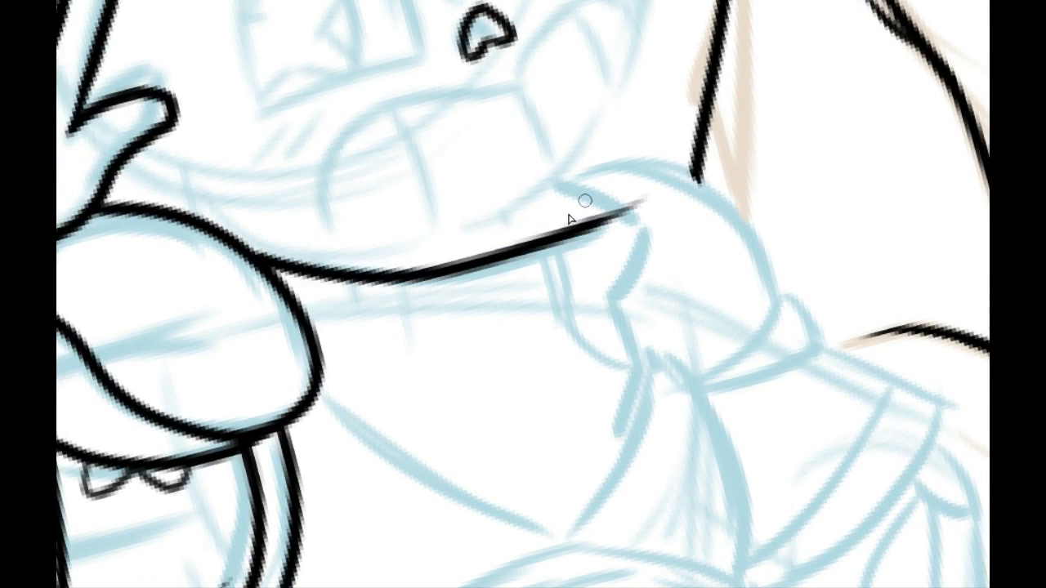
pyautogui.hotkey('ctrl', 'z')
pyautogui.moveTo(253, 257); pyautogui.dragTo(631, 225)
pyautogui.hotkey('ctrl', 'z')
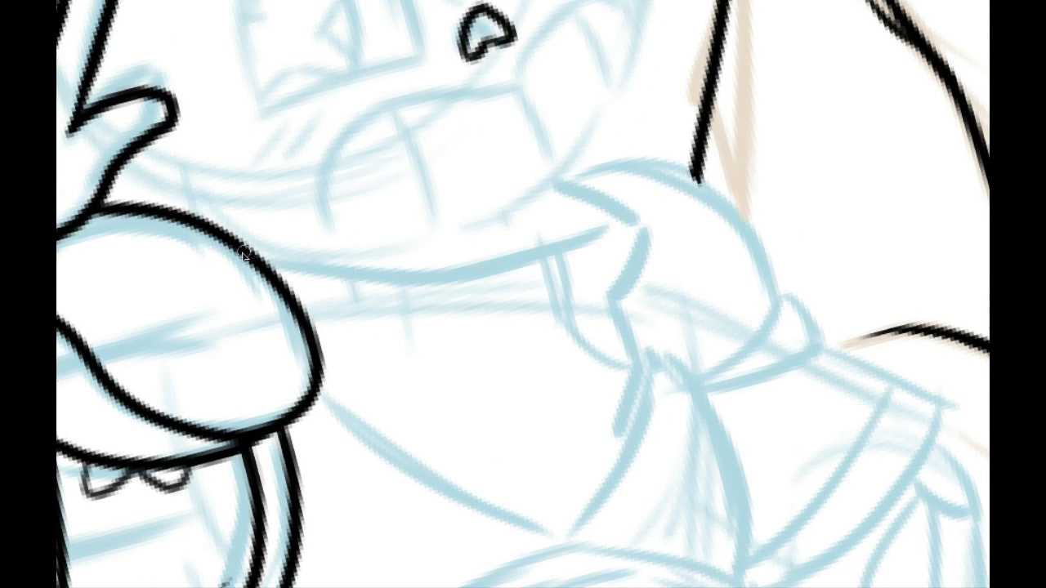
pyautogui.moveTo(245, 255); pyautogui.dragTo(585, 209)
# Step: Ink the angular scarf edge beside the opposite shoulder, with a narrow looped fold running back from its lower corner
pyautogui.moveTo(567, 252); pyautogui.dragTo(530, 215)
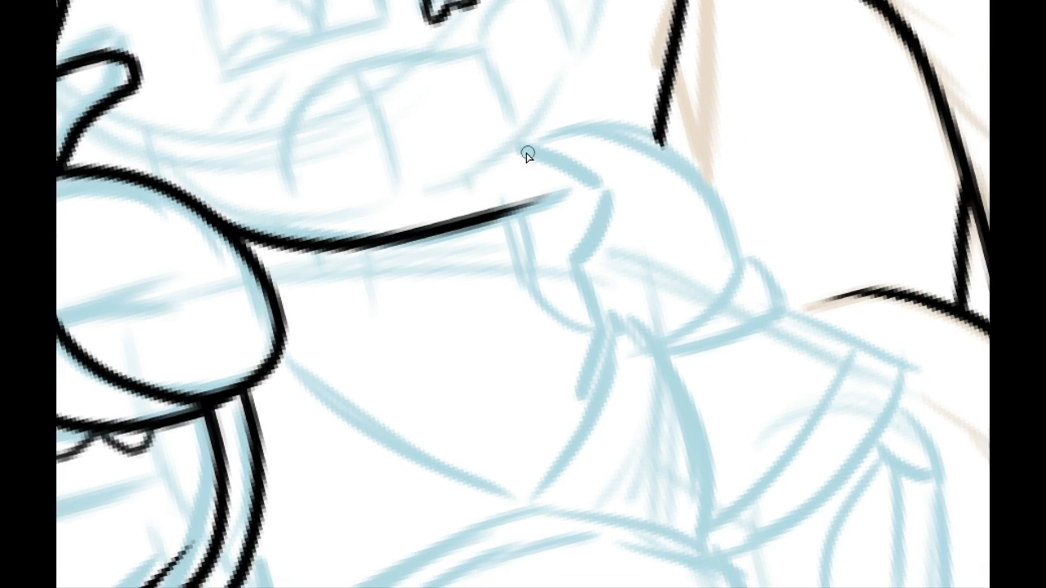
pyautogui.moveTo(518, 144)
pyautogui.mouseDown()
pyautogui.moveTo(609, 193)
pyautogui.moveTo(562, 273)
pyautogui.moveTo(462, 292)
pyautogui.mouseUp()
pyautogui.hotkey('ctrl', 'z')
pyautogui.moveTo(564, 270); pyautogui.dragTo(532, 296)
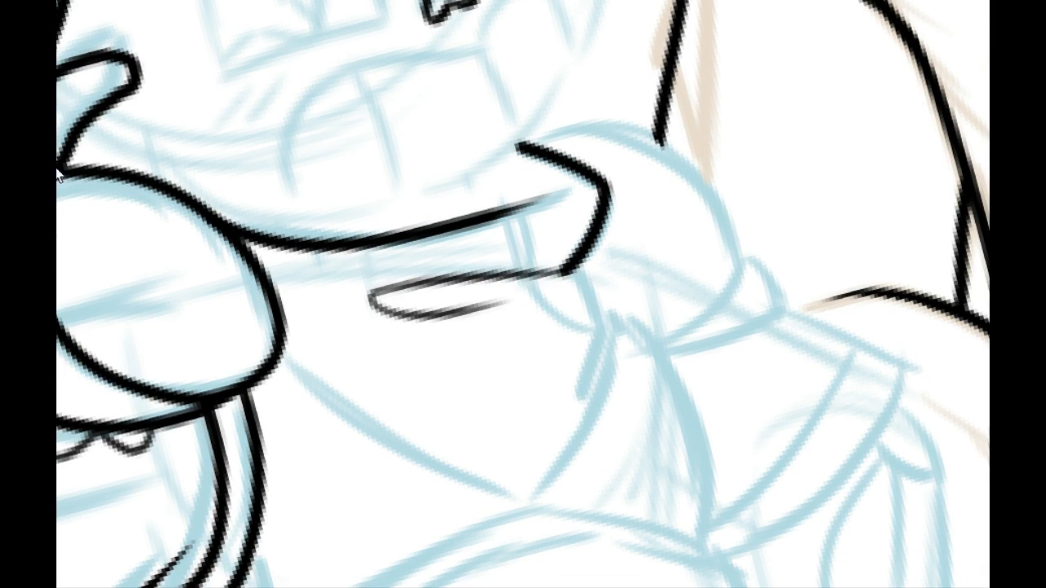
# Step: Thin the underside of the scarf's narrow looped fold
pyautogui.moveTo(417, 302)
pyautogui.mouseDown()
pyautogui.moveTo(518, 289)
pyautogui.moveTo(523, 301)
pyautogui.mouseUp()
pyautogui.hotkey('ctrl', 'z')
# Step: Thin the far half of the scarf line under the chin so it tapers toward the angular edge
pyautogui.hotkey('ctrl', 'z')
pyautogui.moveTo(406, 321)
pyautogui.mouseDown()
pyautogui.moveTo(513, 301)
pyautogui.moveTo(464, 316)
pyautogui.mouseUp()
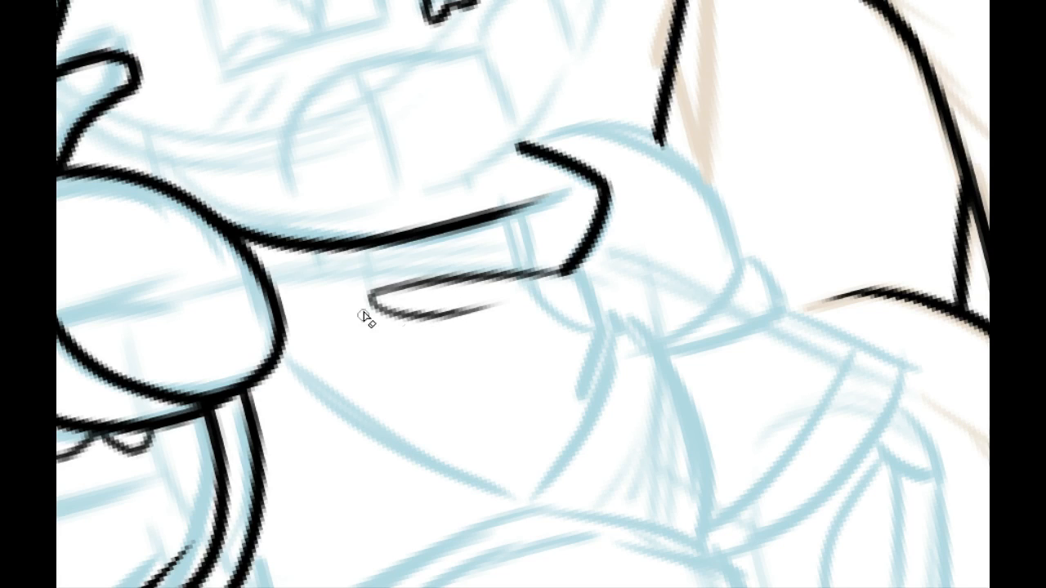
pyautogui.moveTo(557, 204)
pyautogui.mouseDown()
pyautogui.moveTo(347, 248)
pyautogui.moveTo(500, 198)
pyautogui.mouseUp()
pyautogui.hotkey('ctrl', 'z')
pyautogui.moveTo(379, 227)
pyautogui.mouseDown()
pyautogui.moveTo(540, 193)
pyautogui.moveTo(440, 234)
pyautogui.mouseUp()
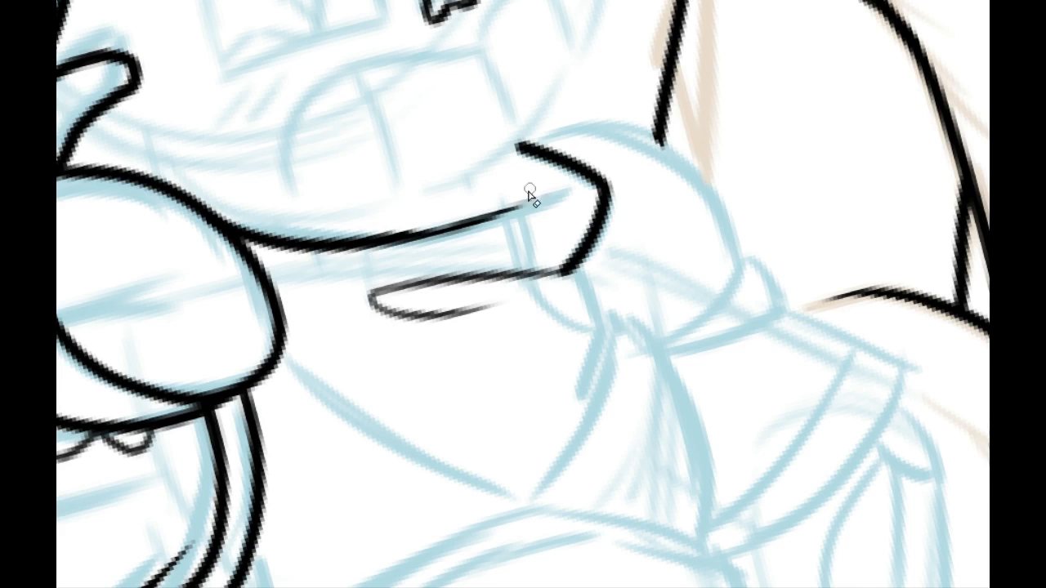
pyautogui.moveTo(521, 214); pyautogui.dragTo(369, 261)
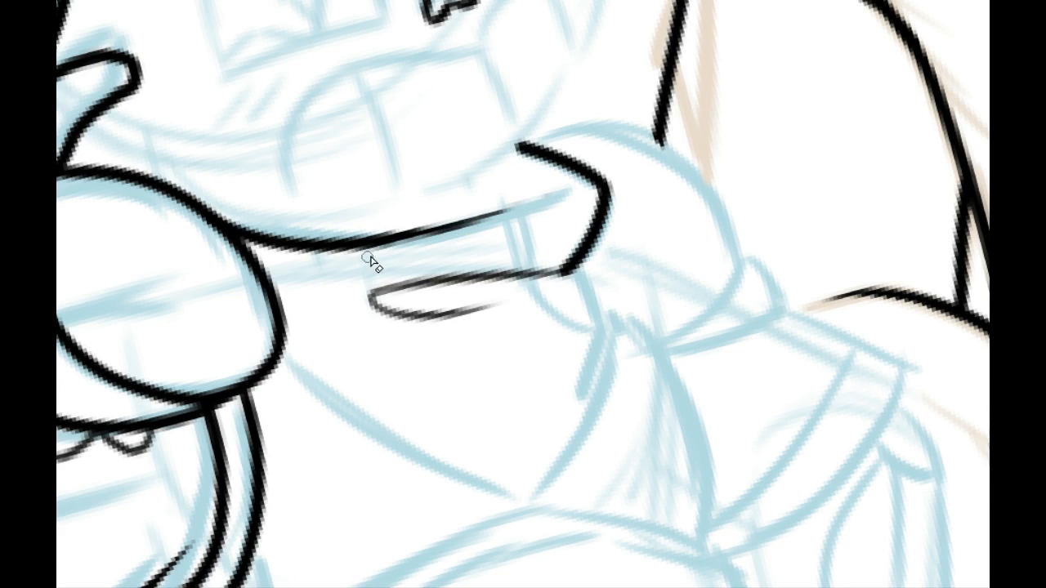
pyautogui.hotkey('ctrl', 'z')
pyautogui.moveTo(454, 239)
pyautogui.mouseDown()
pyautogui.moveTo(518, 207)
pyautogui.moveTo(372, 256)
pyautogui.mouseUp()
pyautogui.hotkey('ctrl', 'z')
pyautogui.moveTo(532, 203); pyautogui.dragTo(344, 267)
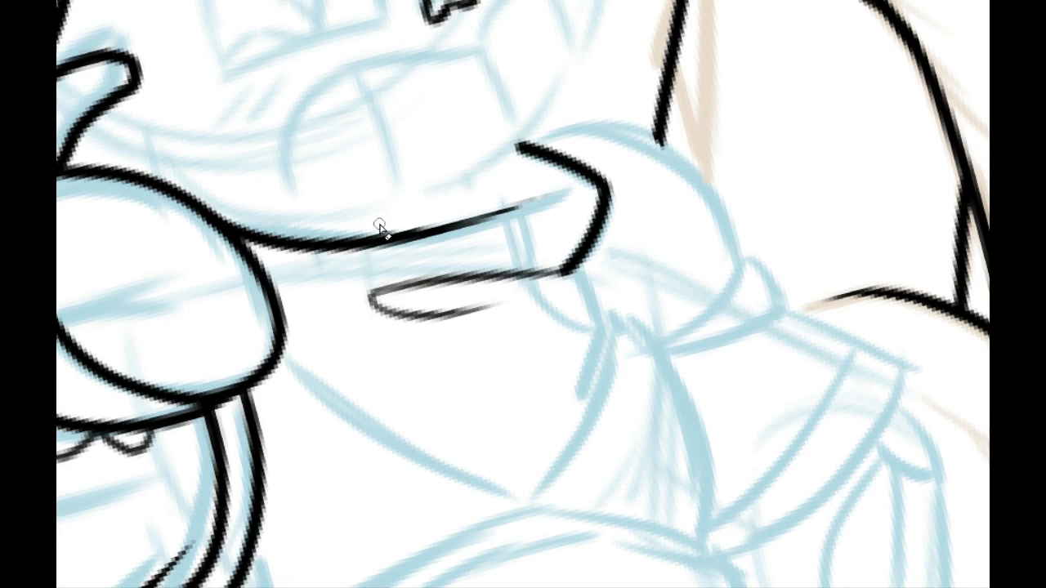
pyautogui.moveTo(378, 226); pyautogui.dragTo(546, 194)
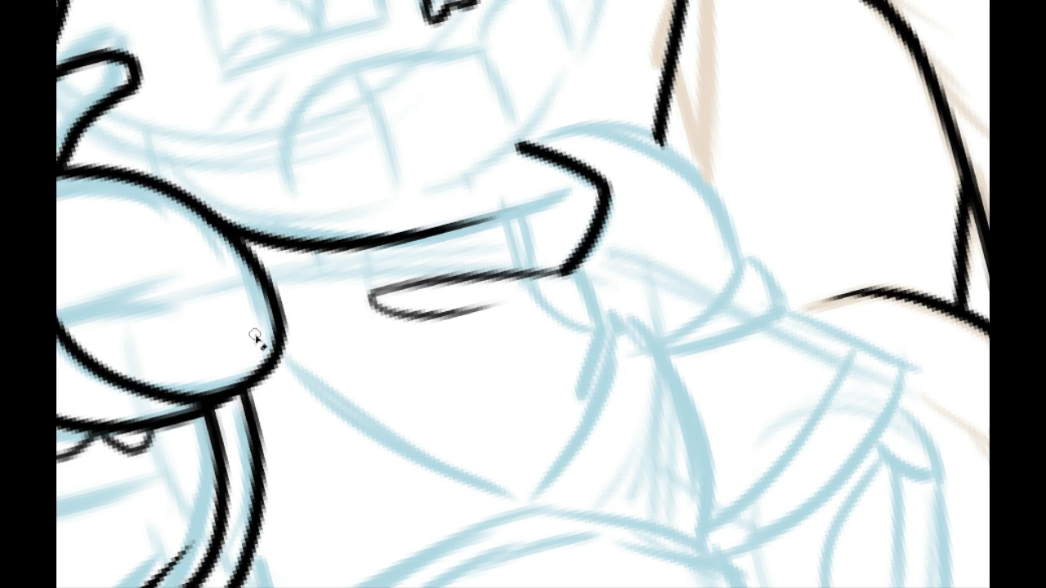
pyautogui.moveTo(408, 587)
pyautogui.mouseDown()
pyautogui.moveTo(433, 587)
pyautogui.moveTo(404, 587)
pyautogui.mouseUp()
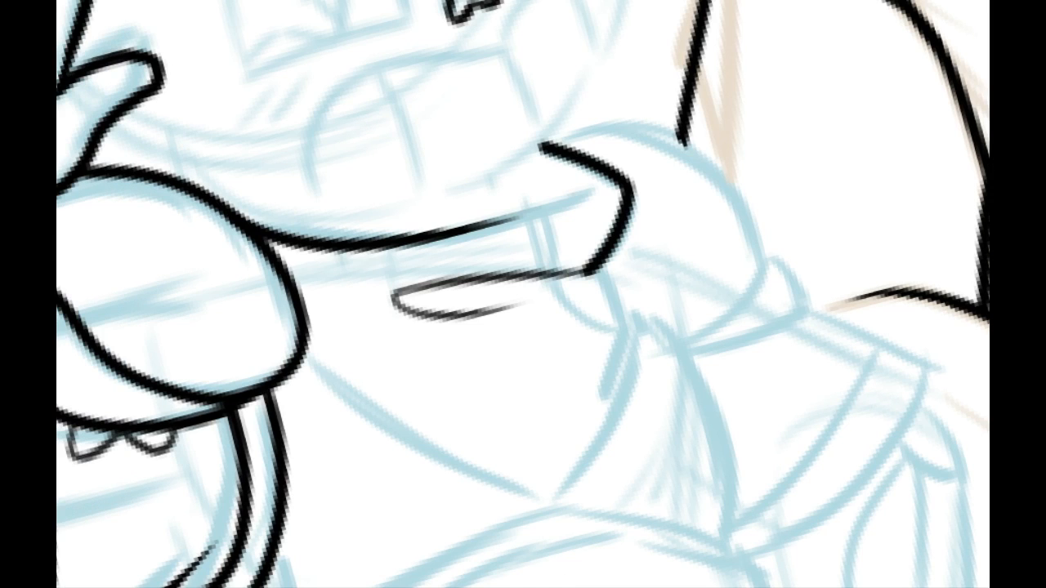
pyautogui.moveTo(433, 326); pyautogui.dragTo(302, 210)
pyautogui.moveTo(225, 249); pyautogui.dragTo(399, 424)
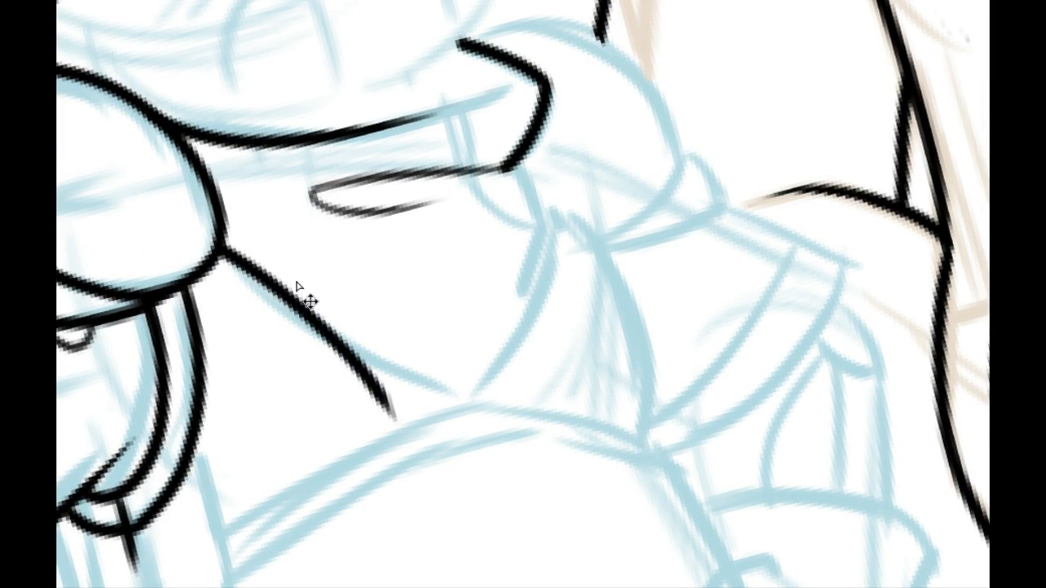
pyautogui.hotkey('ctrl', 'z')
# Step: Ink the hanging scarf triangle's curved edge from the corner of the angular fold down to its pointed tip
pyautogui.moveTo(443, 208)
pyautogui.mouseDown()
pyautogui.moveTo(332, 509)
pyautogui.moveTo(462, 519)
pyautogui.mouseUp()
pyautogui.moveTo(416, 489); pyautogui.dragTo(271, 399)
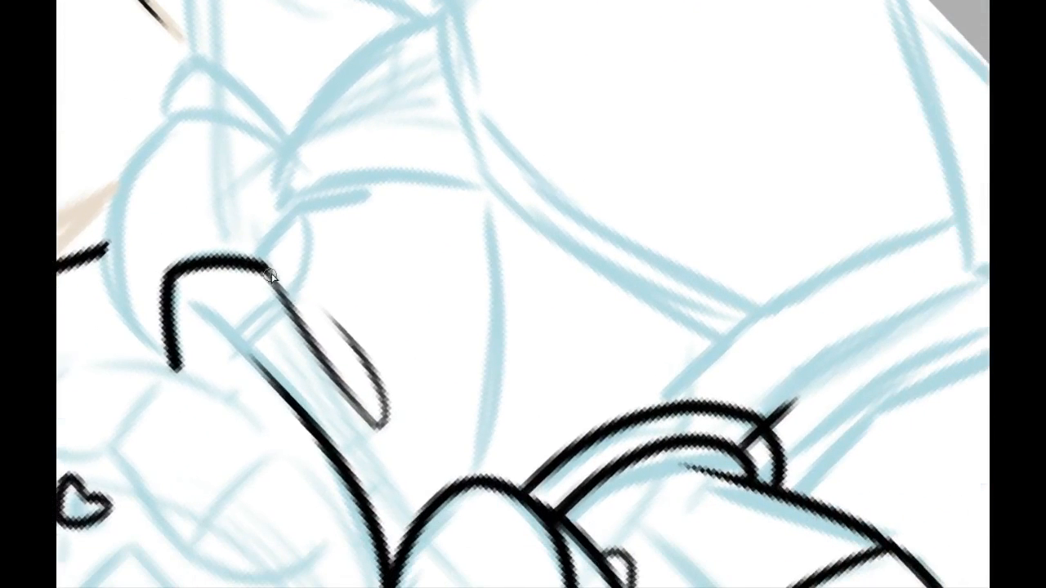
pyautogui.moveTo(264, 267)
pyautogui.mouseDown()
pyautogui.moveTo(295, 221)
pyautogui.moveTo(472, 183)
pyautogui.mouseUp()
pyautogui.hotkey('ctrl', 'z')
pyautogui.moveTo(254, 256); pyautogui.dragTo(501, 180)
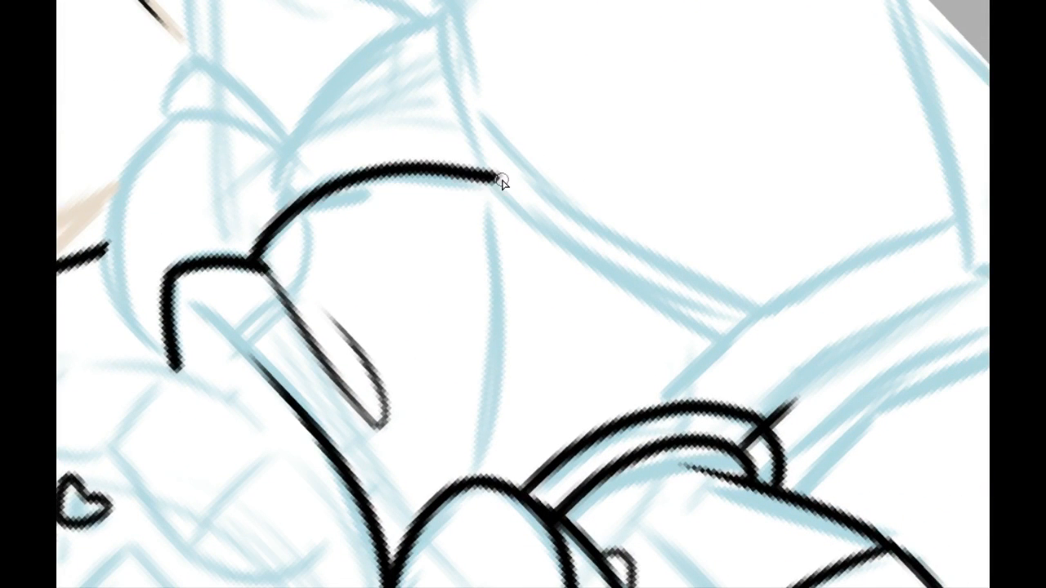
# Step: Ink the scarf triangle's other edge from the pointed tip back up to the inked shoulder puff
pyautogui.moveTo(475, 481)
pyautogui.mouseDown()
pyautogui.moveTo(495, 180)
pyautogui.moveTo(487, 481)
pyautogui.moveTo(497, 175)
pyautogui.moveTo(480, 481)
pyautogui.mouseUp()
pyautogui.hotkey('ctrl', 'z')
pyautogui.hotkey('ctrl', 'z')
pyautogui.hotkey('ctrl', 'z')
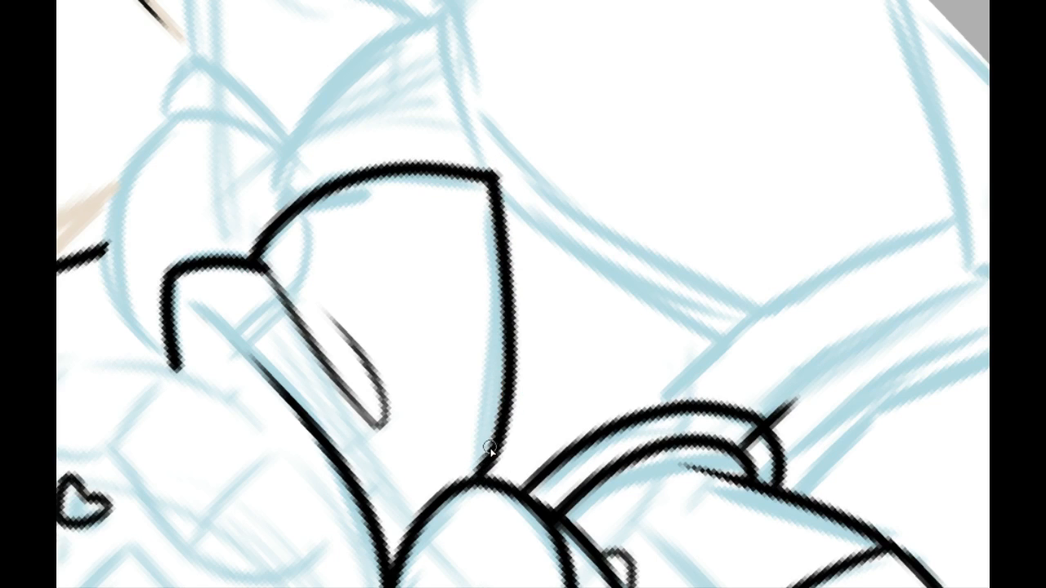
pyautogui.moveTo(386, 201); pyautogui.dragTo(420, 341)
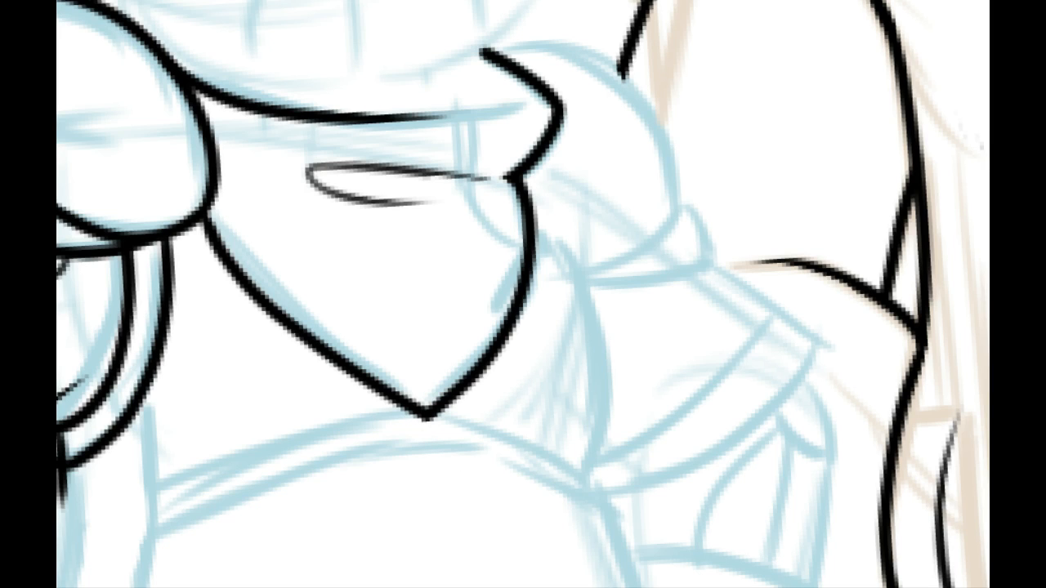
# Step: Try to ink a small jagged star-shaped detail inside the scarf triangle near its outer edge
pyautogui.moveTo(420, 493); pyautogui.dragTo(424, 586)
pyautogui.moveTo(460, 423)
pyautogui.mouseDown()
pyautogui.moveTo(458, 453)
pyautogui.moveTo(428, 428)
pyautogui.moveTo(429, 281)
pyautogui.moveTo(410, 381)
pyautogui.mouseUp()
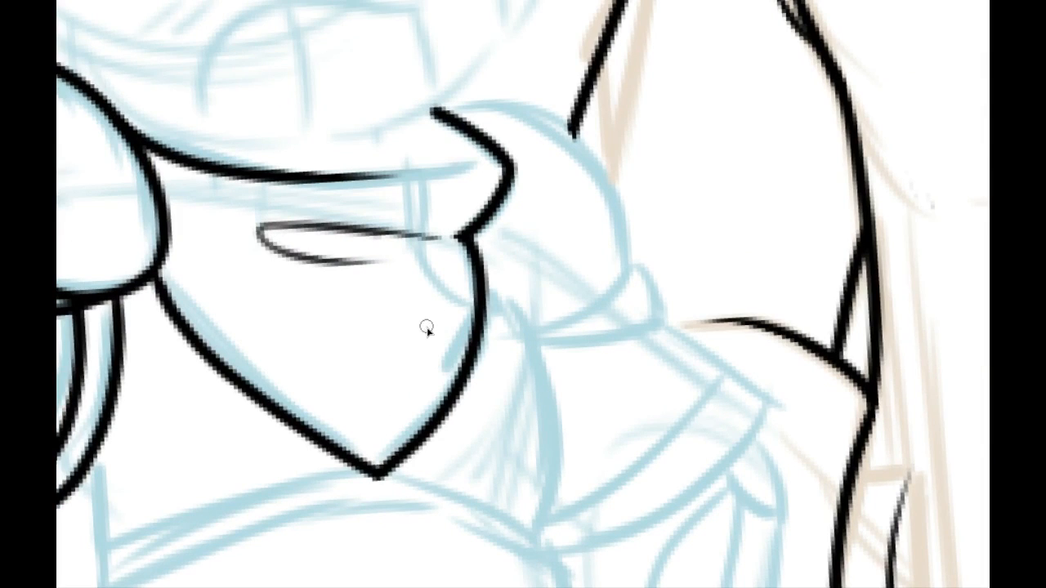
pyautogui.moveTo(425, 329)
pyautogui.mouseDown()
pyautogui.moveTo(452, 335)
pyautogui.moveTo(412, 344)
pyautogui.moveTo(449, 365)
pyautogui.moveTo(411, 374)
pyautogui.moveTo(441, 366)
pyautogui.mouseUp()
pyautogui.hotkey('ctrl', 'z')
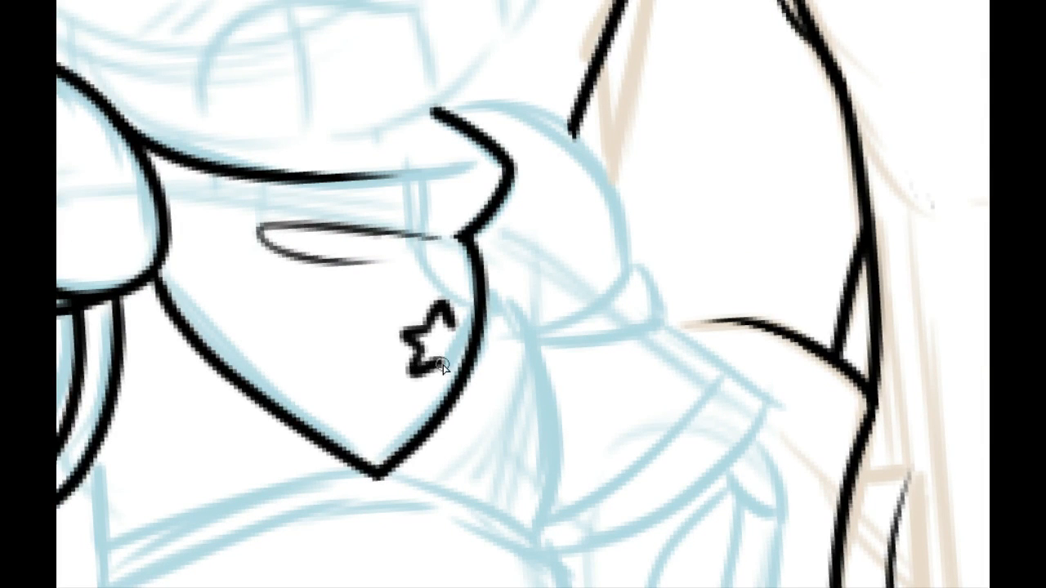
pyautogui.moveTo(453, 329)
pyautogui.mouseDown()
pyautogui.moveTo(472, 332)
pyautogui.moveTo(461, 375)
pyautogui.moveTo(458, 355)
pyautogui.moveTo(462, 374)
pyautogui.moveTo(413, 395)
pyautogui.moveTo(396, 379)
pyautogui.moveTo(408, 471)
pyautogui.moveTo(406, 380)
pyautogui.mouseUp()
pyautogui.hotkey('ctrl', 'z')
pyautogui.hotkey('ctrl', 'z')
pyautogui.hotkey('ctrl', 'z')
pyautogui.hotkey('ctrl', 'z')
pyautogui.hotkey('ctrl', 'z')
pyautogui.hotkey('ctrl', 'z')
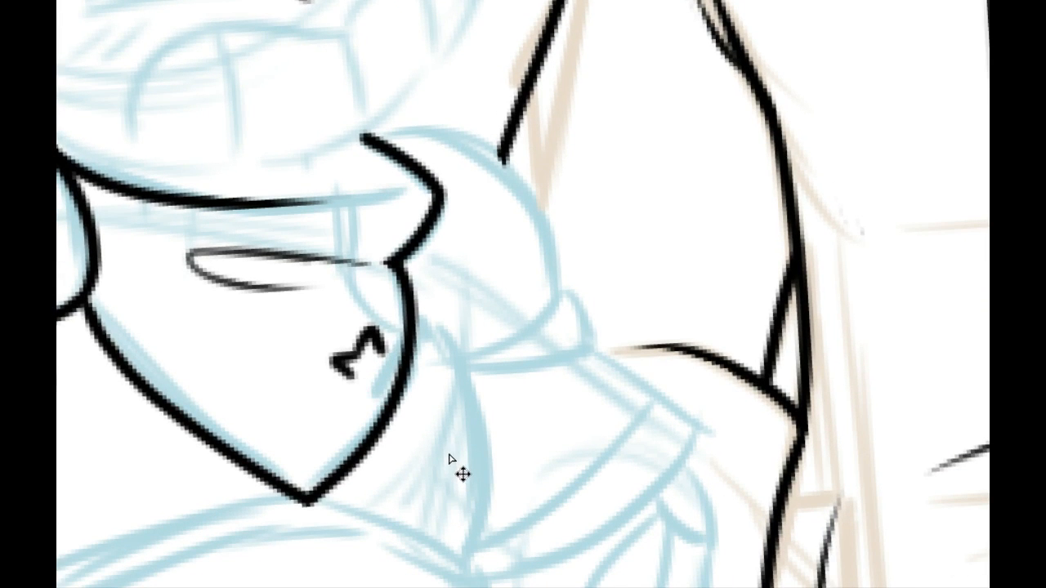
# Step: Ink the curved torso line from beneath the scarf's angular corner down to the end of the sketched waistband
pyautogui.moveTo(436, 401); pyautogui.dragTo(346, 308)
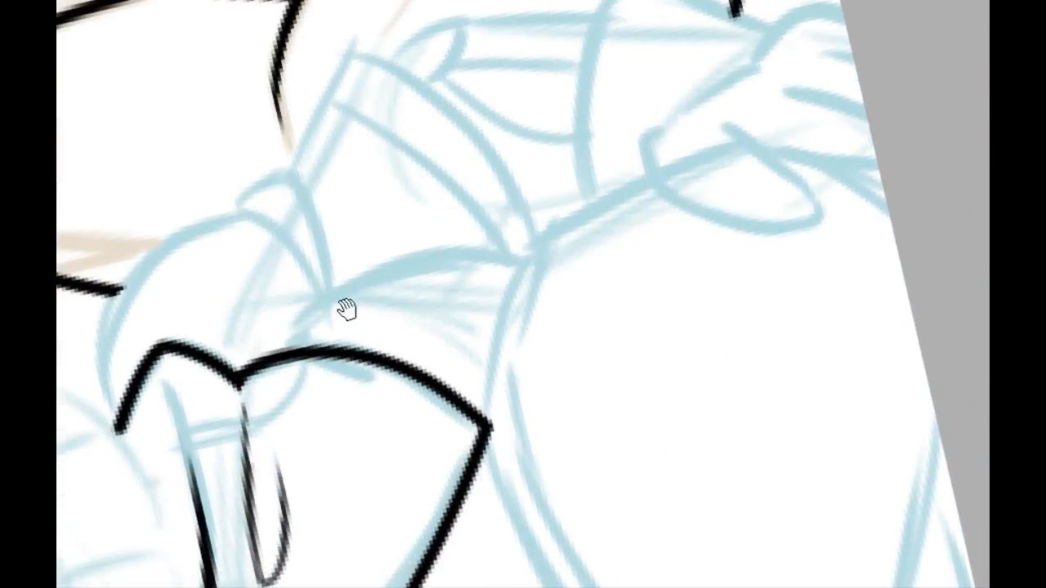
pyautogui.moveTo(286, 353); pyautogui.dragTo(542, 255)
pyautogui.hotkey('ctrl', 'z')
pyautogui.moveTo(280, 349); pyautogui.dragTo(519, 257)
pyautogui.hotkey('ctrl', 'z')
pyautogui.moveTo(279, 349); pyautogui.dragTo(529, 270)
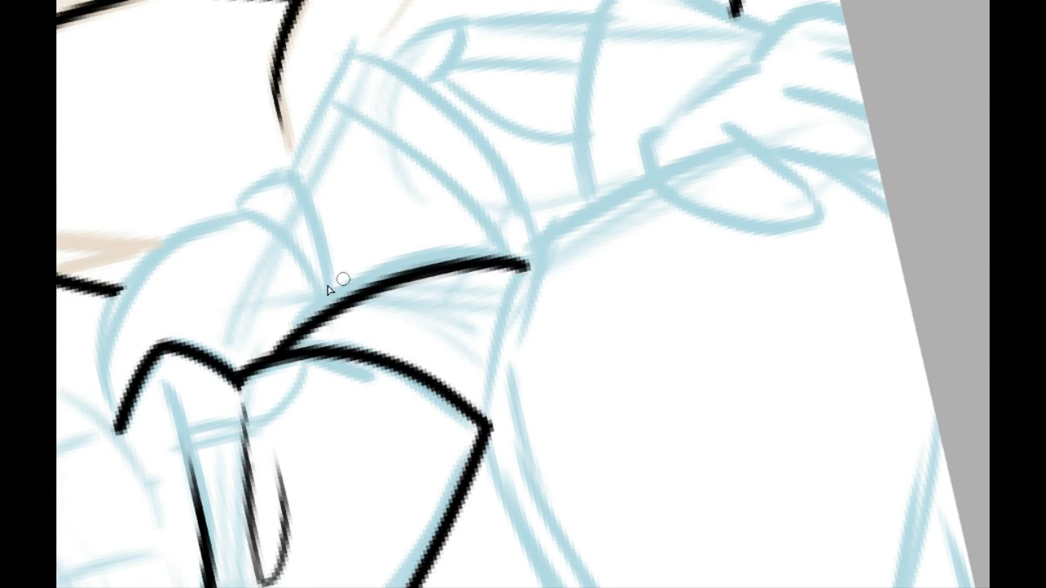
# Step: Ink the rounded outer contour of the opposite shoulder puff, starting at the tip of the scarf's angular edge
pyautogui.moveTo(116, 421); pyautogui.dragTo(299, 224)
pyautogui.hotkey('ctrl', 'z')
pyautogui.moveTo(116, 421)
pyautogui.mouseDown()
pyautogui.moveTo(240, 227)
pyautogui.moveTo(268, 216)
pyautogui.moveTo(123, 424)
pyautogui.moveTo(297, 217)
pyautogui.mouseUp()
pyautogui.hotkey('ctrl', 'z')
pyautogui.hotkey('ctrl', 'z')
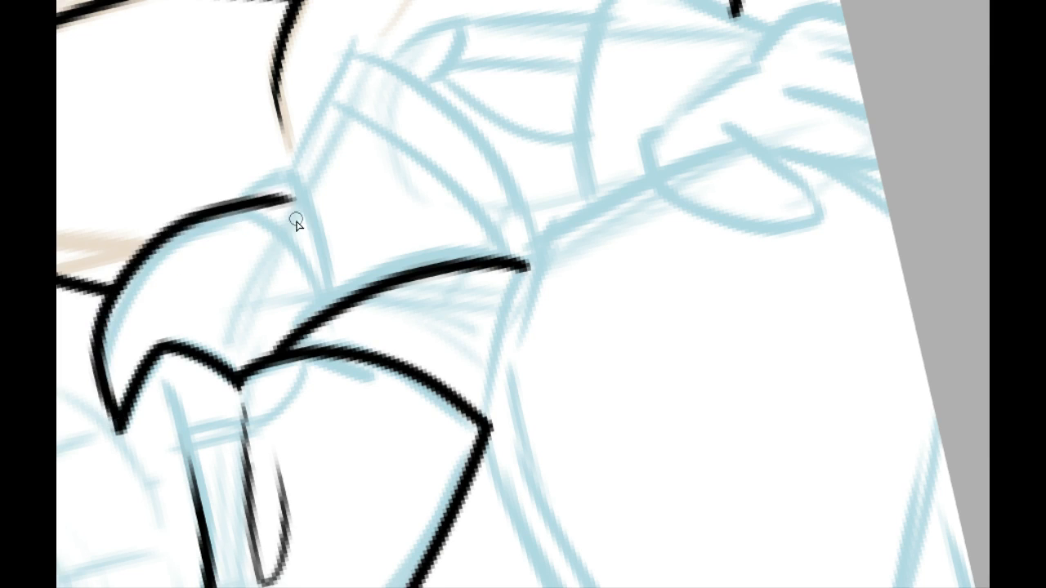
pyautogui.hotkey('ctrl', 'z')
pyautogui.moveTo(116, 421)
pyautogui.mouseDown()
pyautogui.moveTo(290, 221)
pyautogui.moveTo(318, 309)
pyautogui.mouseUp()
# Step: Ink the lower edge of the opposite shoulder puff, joining its outer contour to the torso line
pyautogui.hotkey('ctrl', 'z')
pyautogui.moveTo(259, 216); pyautogui.dragTo(326, 316)
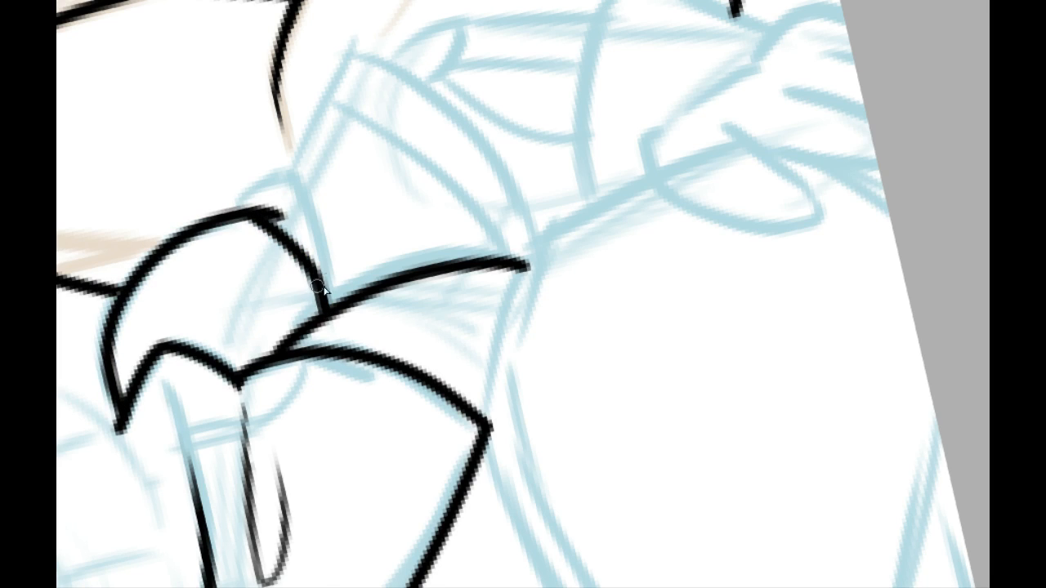
pyautogui.hotkey('ctrl', 'z')
pyautogui.moveTo(283, 198); pyautogui.dragTo(334, 520)
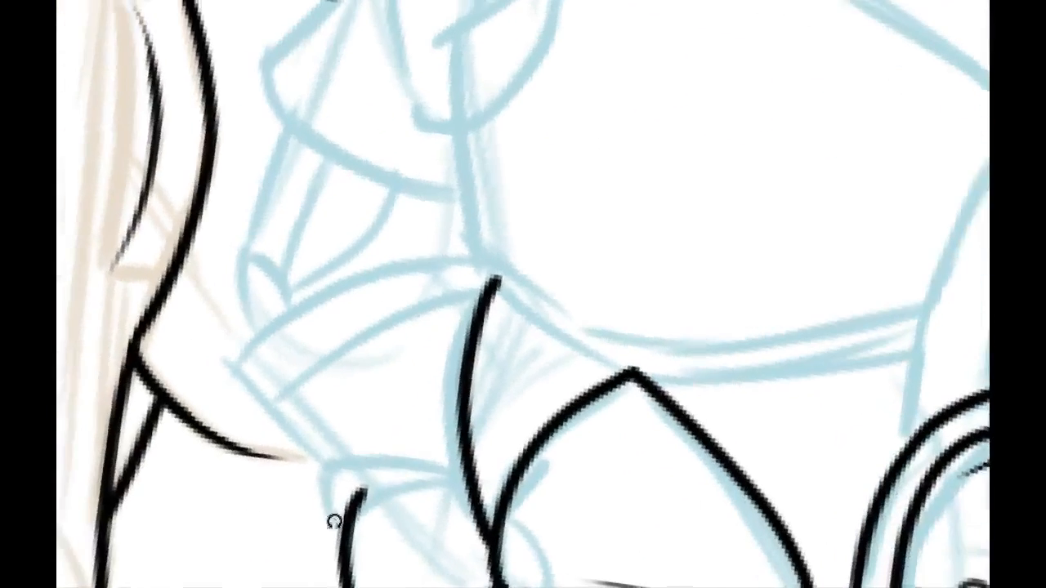
pyautogui.moveTo(397, 467); pyautogui.dragTo(331, 103)
pyautogui.moveTo(285, 156); pyautogui.dragTo(406, 125)
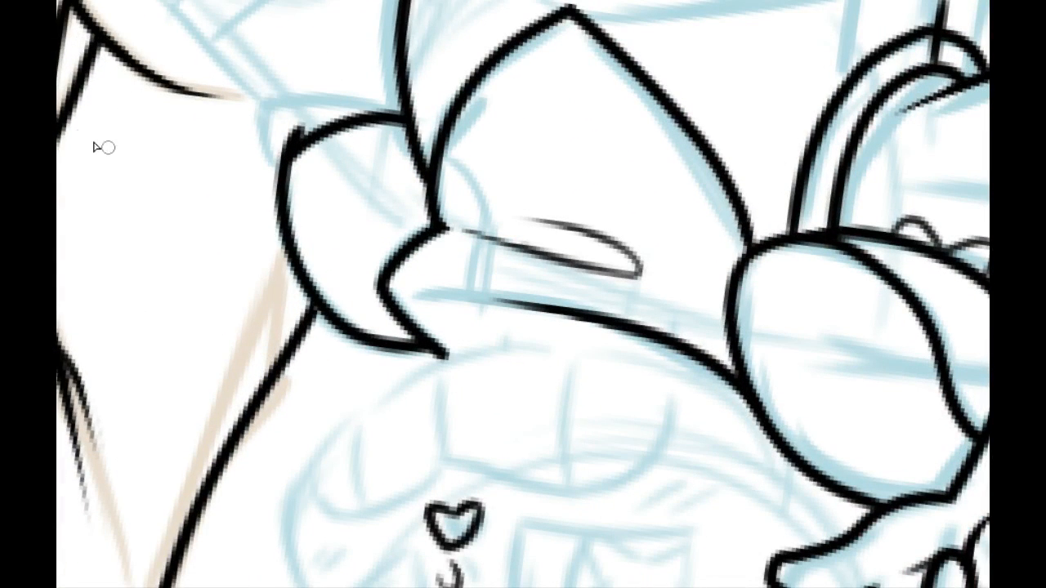
# Step: Ink the narrow cuff beneath the opposite shoulder puff, with its lower line and short outer end
pyautogui.moveTo(275, 150); pyautogui.dragTo(347, 112)
pyautogui.moveTo(280, 164)
pyautogui.mouseDown()
pyautogui.moveTo(201, 359)
pyautogui.moveTo(493, 75)
pyautogui.moveTo(626, 344)
pyautogui.moveTo(618, 351)
pyautogui.mouseUp()
pyautogui.moveTo(619, 299)
pyautogui.mouseDown()
pyautogui.moveTo(363, 151)
pyautogui.moveTo(339, 124)
pyautogui.mouseUp()
pyautogui.moveTo(304, 174)
pyautogui.mouseDown()
pyautogui.moveTo(262, 229)
pyautogui.moveTo(249, 294)
pyautogui.mouseUp()
pyautogui.moveTo(330, 276); pyautogui.dragTo(236, 348)
pyautogui.moveTo(287, 278)
pyautogui.mouseDown()
pyautogui.moveTo(414, 253)
pyautogui.moveTo(436, 232)
pyautogui.mouseUp()
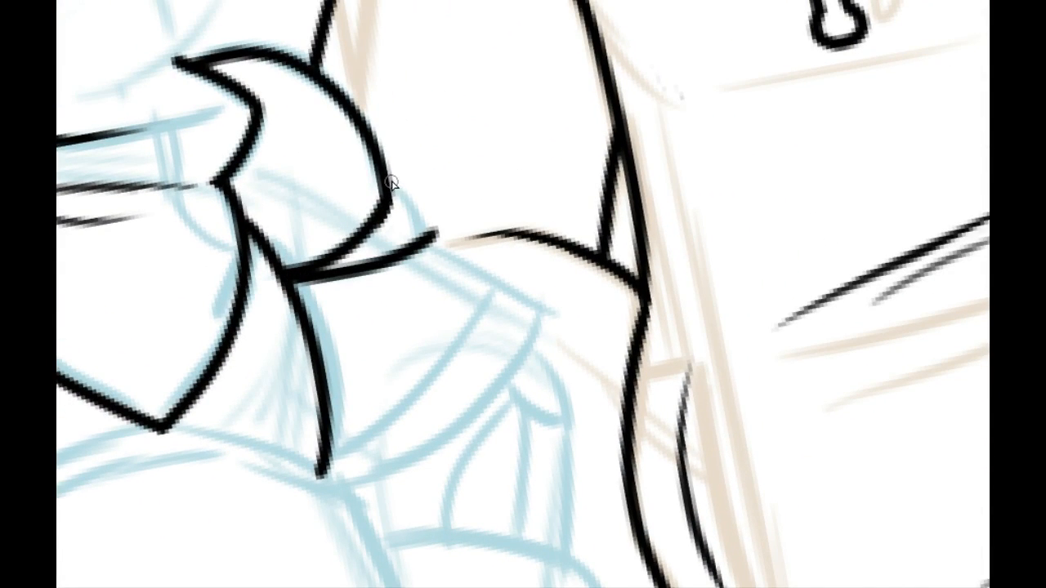
pyautogui.moveTo(391, 183); pyautogui.dragTo(439, 236)
pyautogui.moveTo(400, 182); pyautogui.dragTo(438, 233)
# Step: Ink the long side line from the curved double band under the first shoulder puff down toward the waist
pyautogui.moveTo(245, 450); pyautogui.dragTo(782, 387)
pyautogui.moveTo(478, 413)
pyautogui.mouseDown()
pyautogui.moveTo(415, 207)
pyautogui.moveTo(382, 190)
pyautogui.mouseUp()
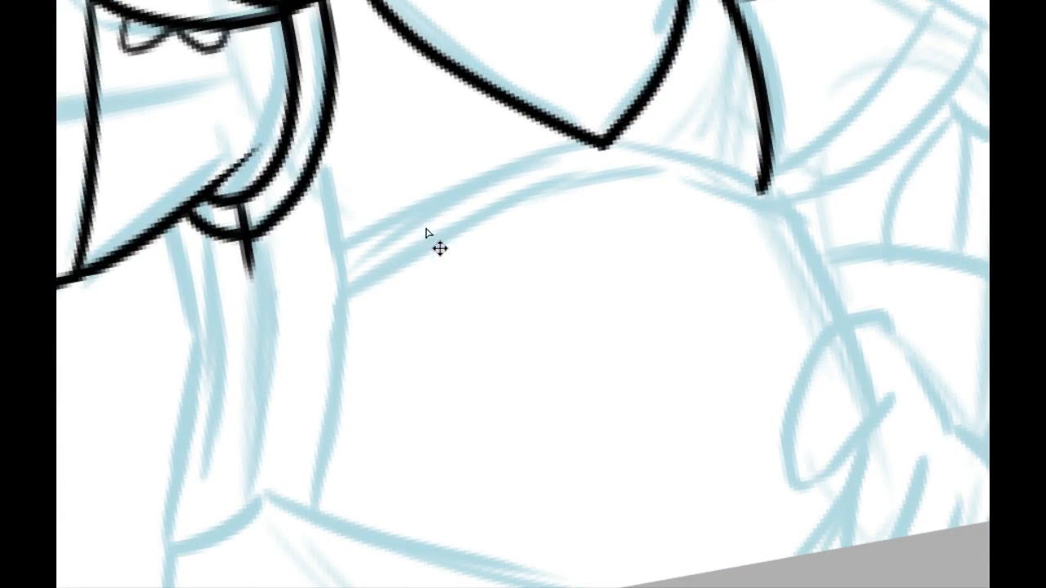
pyautogui.moveTo(422, 375); pyautogui.dragTo(386, 354)
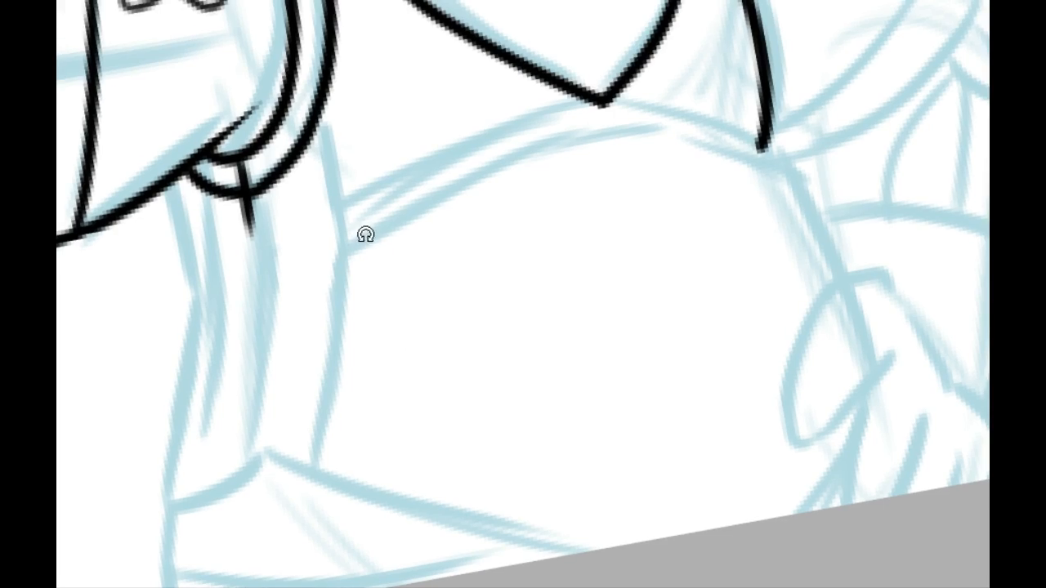
pyautogui.moveTo(365, 234); pyautogui.dragTo(364, 353)
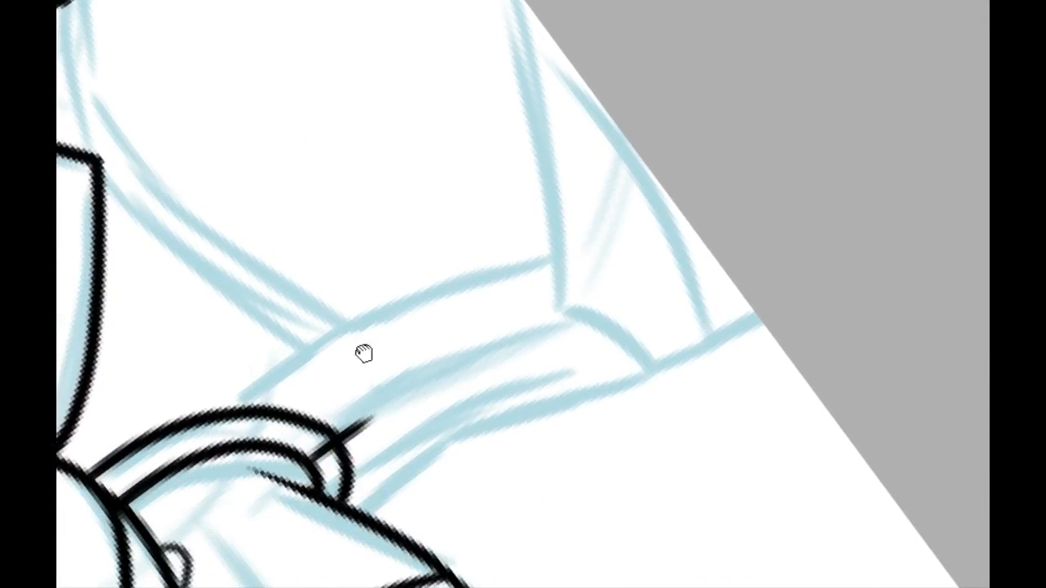
pyautogui.moveTo(250, 397); pyautogui.dragTo(572, 257)
pyautogui.hotkey('ctrl', 'z')
pyautogui.moveTo(225, 410); pyautogui.dragTo(579, 246)
pyautogui.hotkey('ctrl', 'z')
pyautogui.moveTo(223, 410)
pyautogui.mouseDown()
pyautogui.moveTo(348, 337)
pyautogui.moveTo(549, 253)
pyautogui.mouseUp()
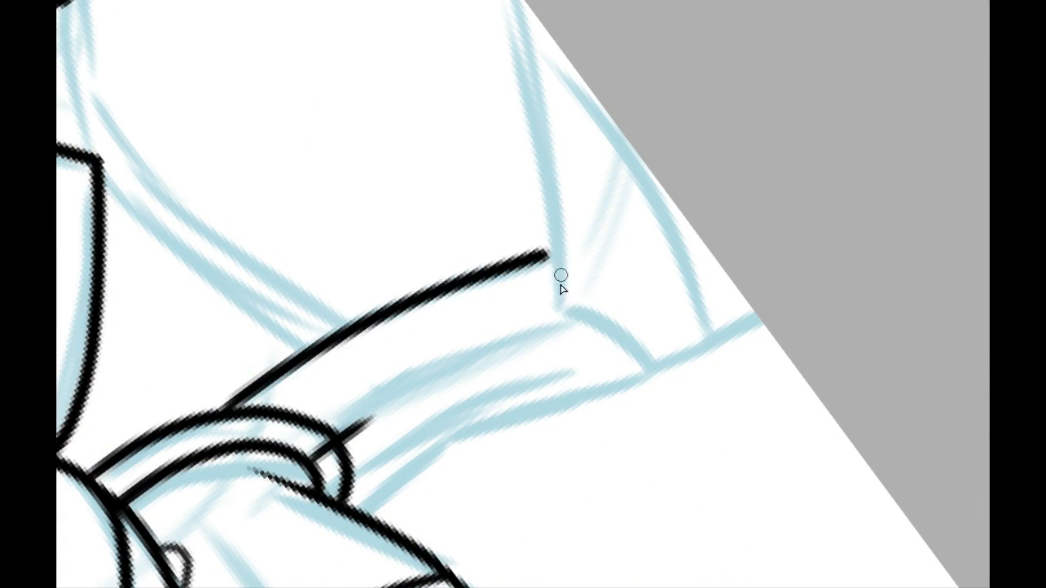
# Step: Ink two inner fold lines and the bent outer edge running from the curved double band to the sketched hem
pyautogui.moveTo(341, 441); pyautogui.dragTo(625, 304)
pyautogui.moveTo(460, 454); pyautogui.dragTo(370, 399)
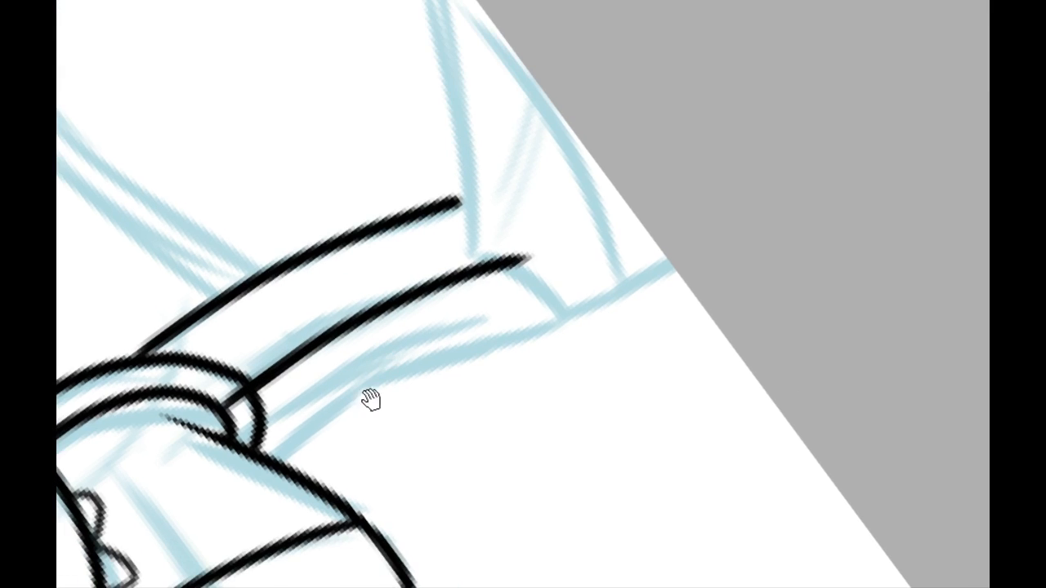
pyautogui.moveTo(264, 433)
pyautogui.mouseDown()
pyautogui.moveTo(403, 338)
pyautogui.moveTo(556, 298)
pyautogui.mouseUp()
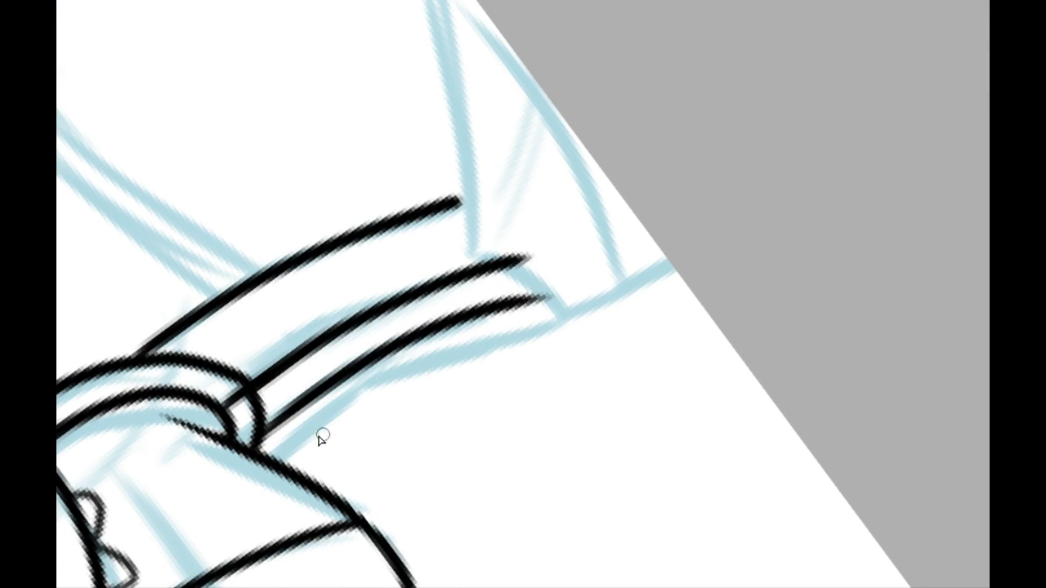
pyautogui.moveTo(270, 466)
pyautogui.mouseDown()
pyautogui.moveTo(382, 386)
pyautogui.moveTo(557, 317)
pyautogui.mouseUp()
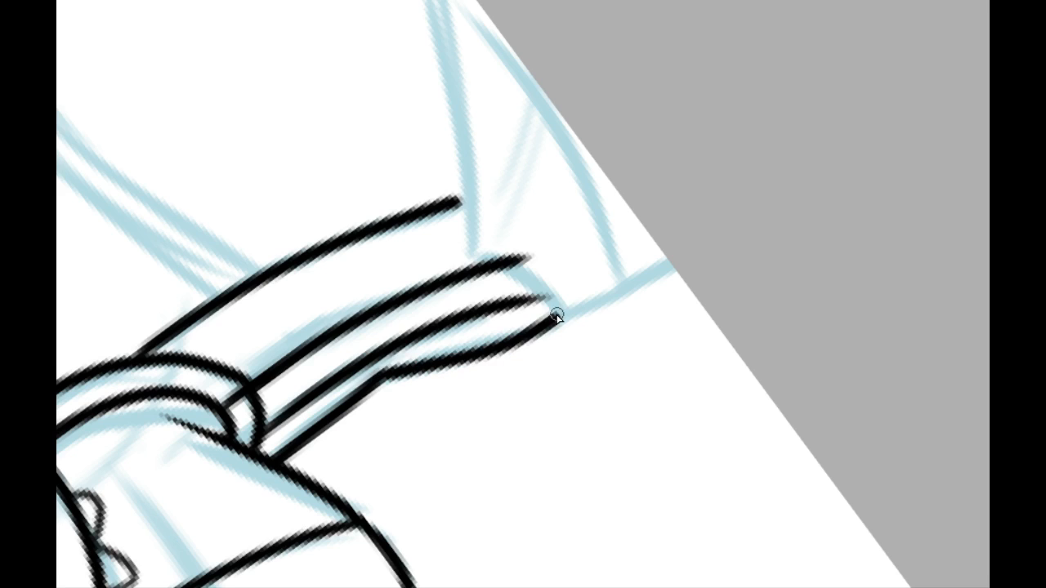
pyautogui.hotkey('ctrl', 'z')
pyautogui.moveTo(379, 379); pyautogui.dragTo(563, 315)
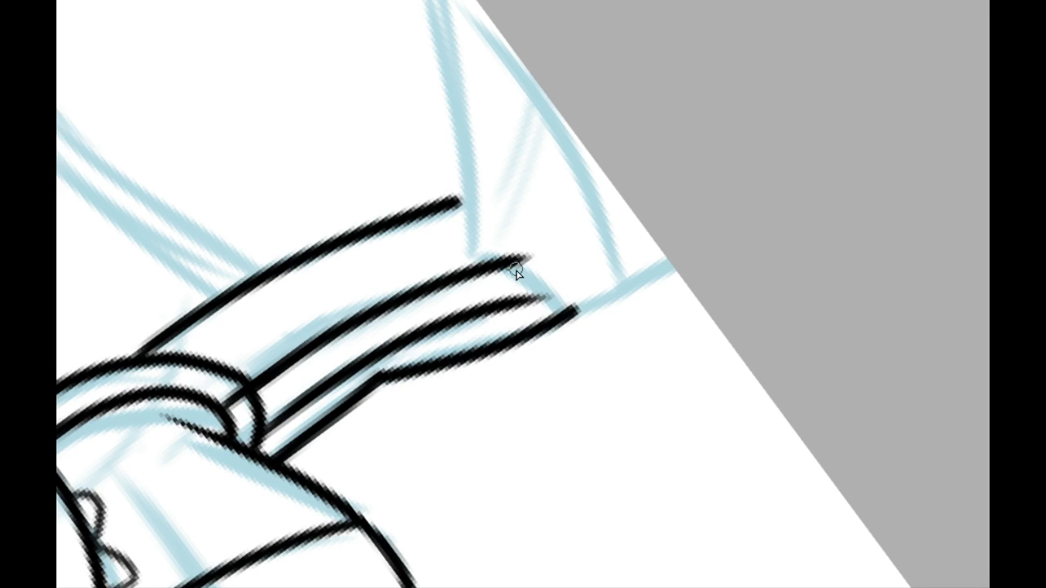
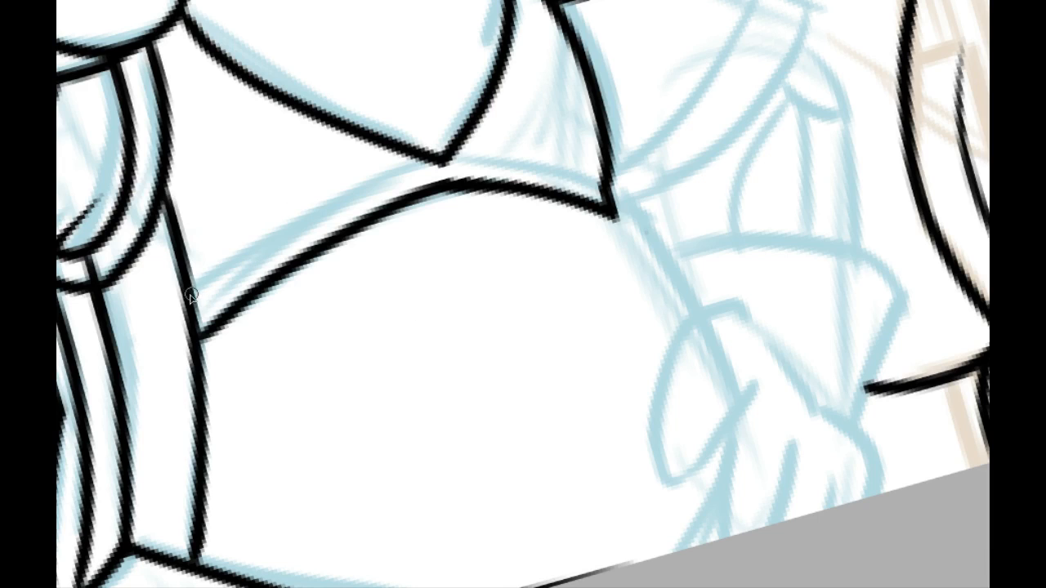
# Step: Ink the upper line of the curved band above the belly, from the side line past the neckerchief's point to the far corner
pyautogui.moveTo(191, 296); pyautogui.dragTo(459, 155)
pyautogui.hotkey('ctrl', 'z')
pyautogui.moveTo(186, 295); pyautogui.dragTo(459, 157)
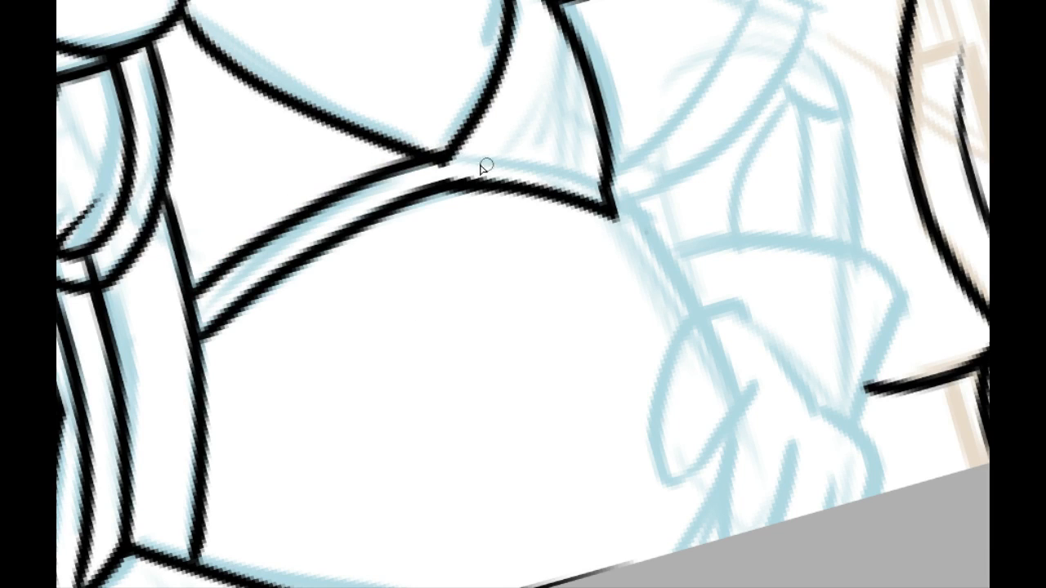
pyautogui.moveTo(415, 216); pyautogui.dragTo(365, 407)
pyautogui.moveTo(366, 307)
pyautogui.mouseDown()
pyautogui.moveTo(477, 163)
pyautogui.moveTo(362, 327)
pyautogui.moveTo(478, 166)
pyautogui.mouseUp()
pyautogui.hotkey('ctrl', 'z')
pyautogui.hotkey('ctrl', 'z')
pyautogui.hotkey('ctrl', 'z')
pyautogui.hotkey('ctrl', 'z')
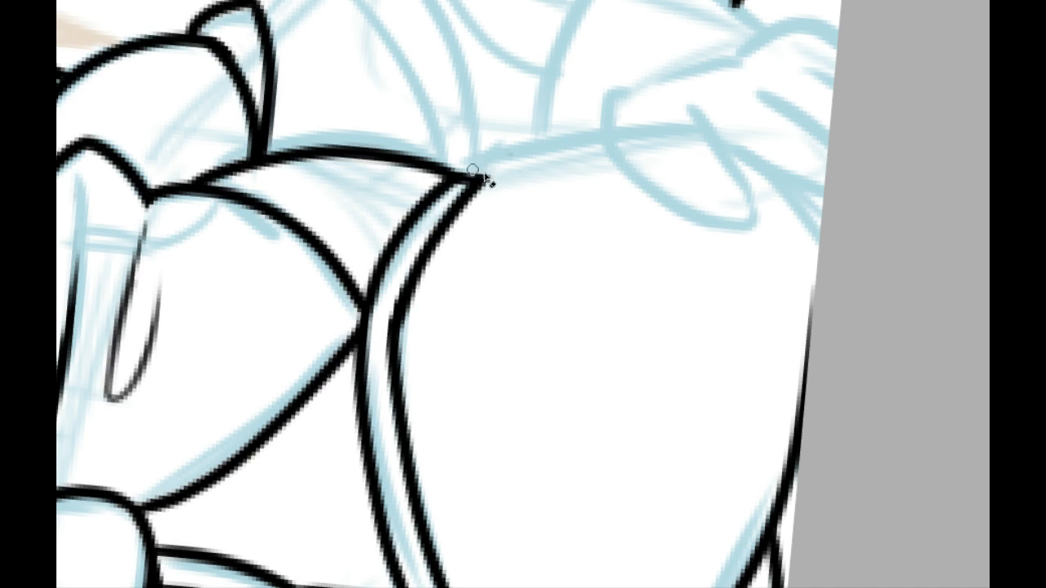
# Step: Ink the belly's outer side line from the far corner of the curved band down to the canvas edge
pyautogui.moveTo(441, 335); pyautogui.dragTo(223, 189)
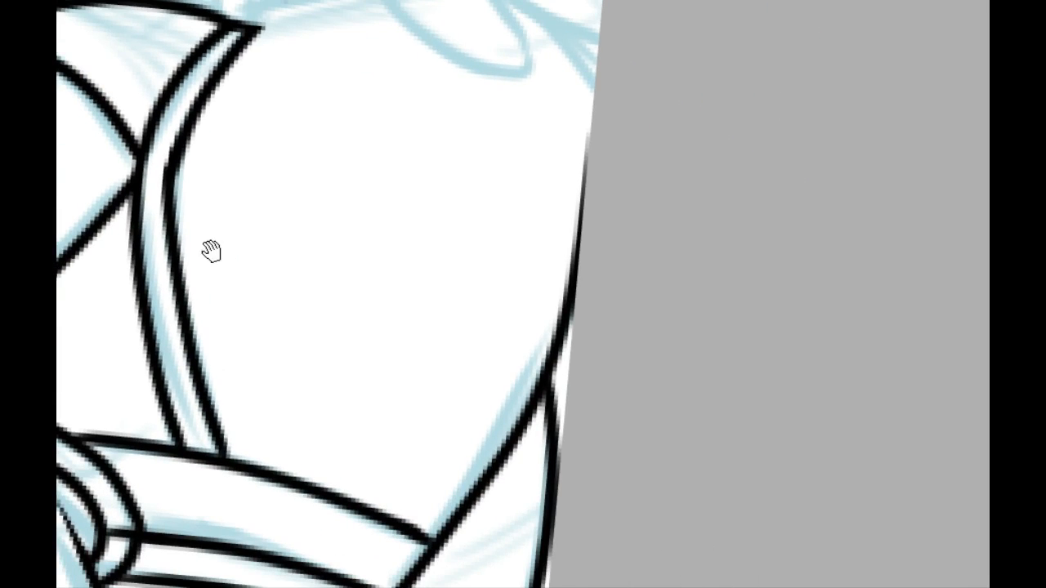
pyautogui.moveTo(233, 268); pyautogui.dragTo(275, 409)
pyautogui.moveTo(255, 347); pyautogui.dragTo(495, 176)
pyautogui.moveTo(393, 229); pyautogui.dragTo(430, 550)
pyautogui.moveTo(310, 268); pyautogui.dragTo(170, 259)
pyautogui.moveTo(410, 326); pyautogui.dragTo(145, 252)
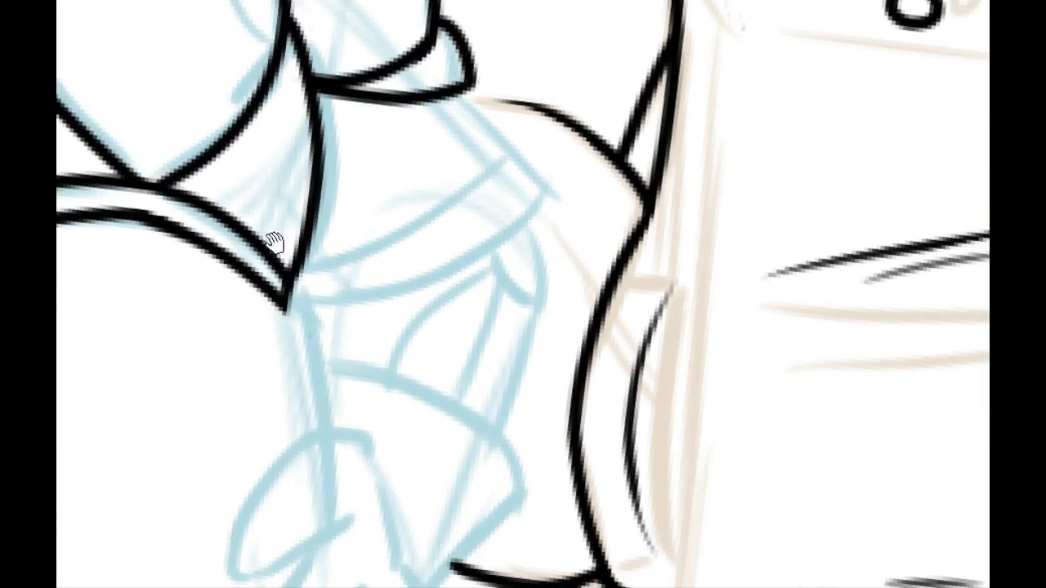
pyautogui.moveTo(303, 353); pyautogui.dragTo(297, 154)
pyautogui.moveTo(190, 191); pyautogui.dragTo(339, 531)
pyautogui.moveTo(386, 509); pyautogui.dragTo(419, 159)
pyautogui.moveTo(233, 273)
pyautogui.mouseDown()
pyautogui.moveTo(233, 386)
pyautogui.moveTo(210, 276)
pyautogui.moveTo(619, 215)
pyautogui.mouseUp()
pyautogui.hotkey('ctrl', 'z')
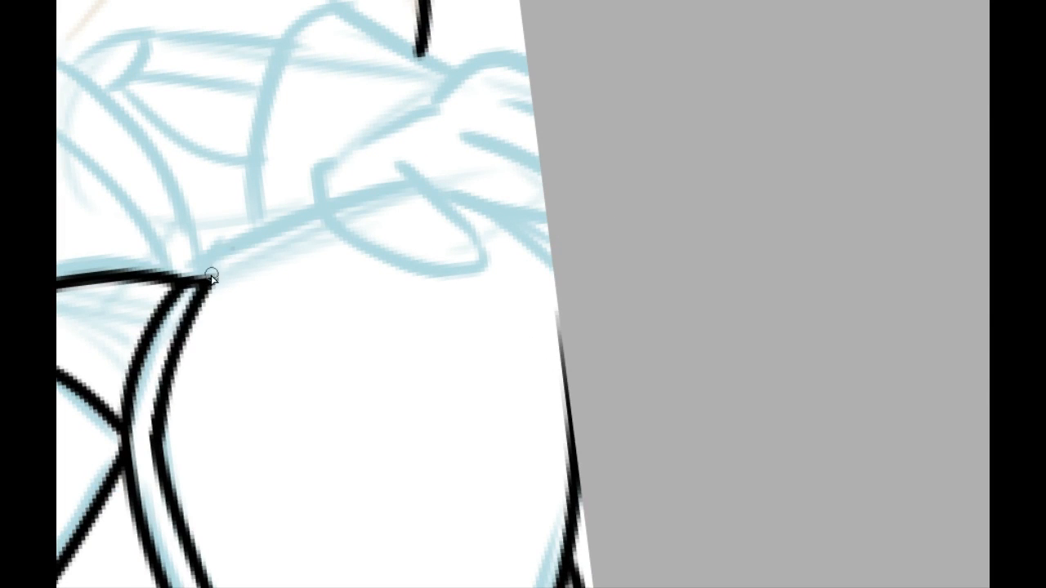
pyautogui.moveTo(211, 278); pyautogui.dragTo(562, 183)
pyautogui.moveTo(270, 271); pyautogui.dragTo(514, 156)
pyautogui.moveTo(544, 304)
pyautogui.mouseDown()
pyautogui.moveTo(673, 286)
pyautogui.moveTo(649, 338)
pyautogui.mouseUp()
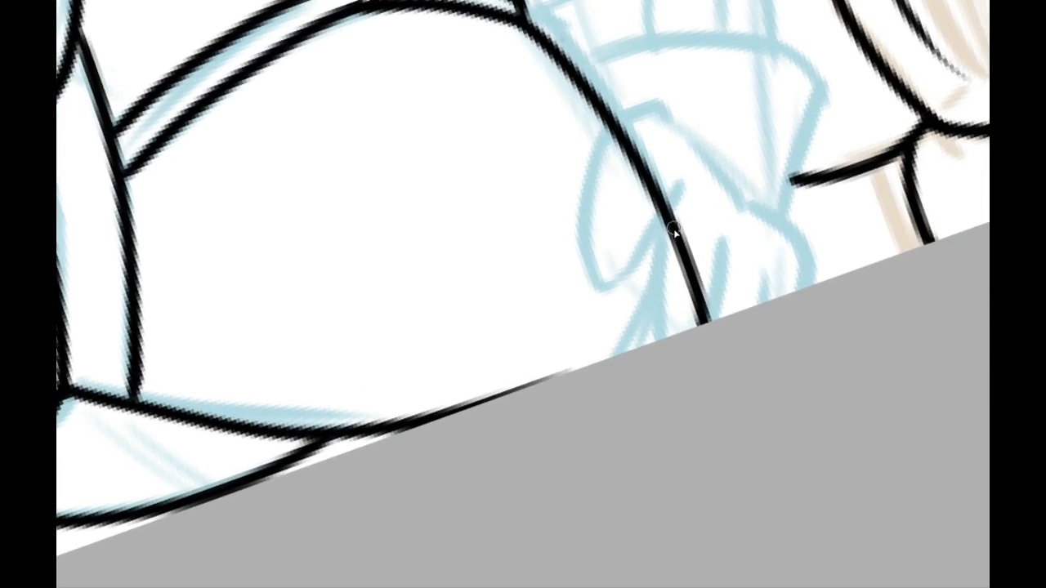
# Step: Ink the belly's inward lower curve, erase the side line's overshoot below it, and replace it with a line angling outward at the hip
pyautogui.moveTo(672, 243); pyautogui.dragTo(619, 395)
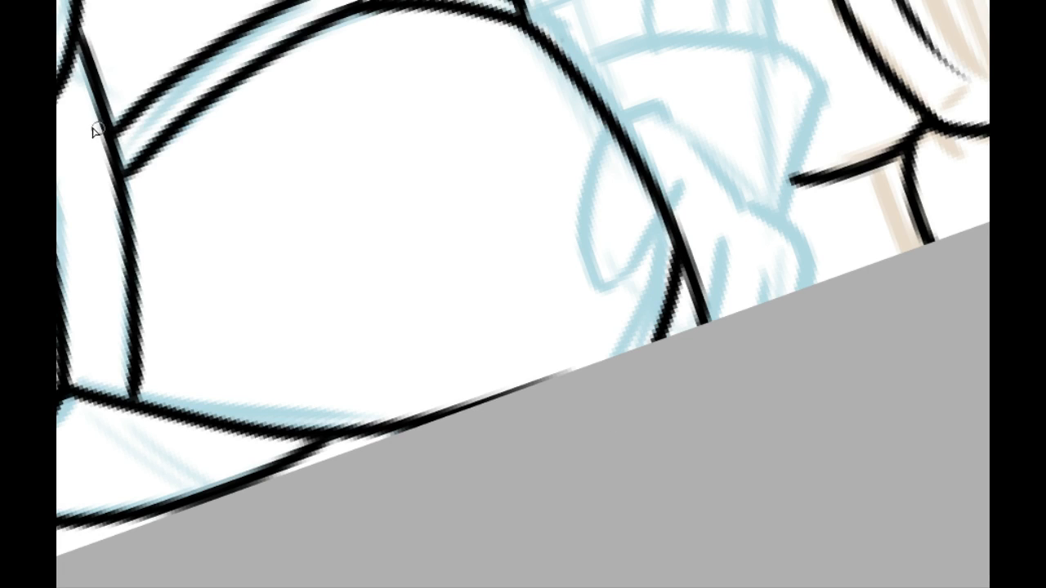
pyautogui.moveTo(689, 244)
pyautogui.mouseDown()
pyautogui.moveTo(696, 298)
pyautogui.moveTo(716, 327)
pyautogui.mouseUp()
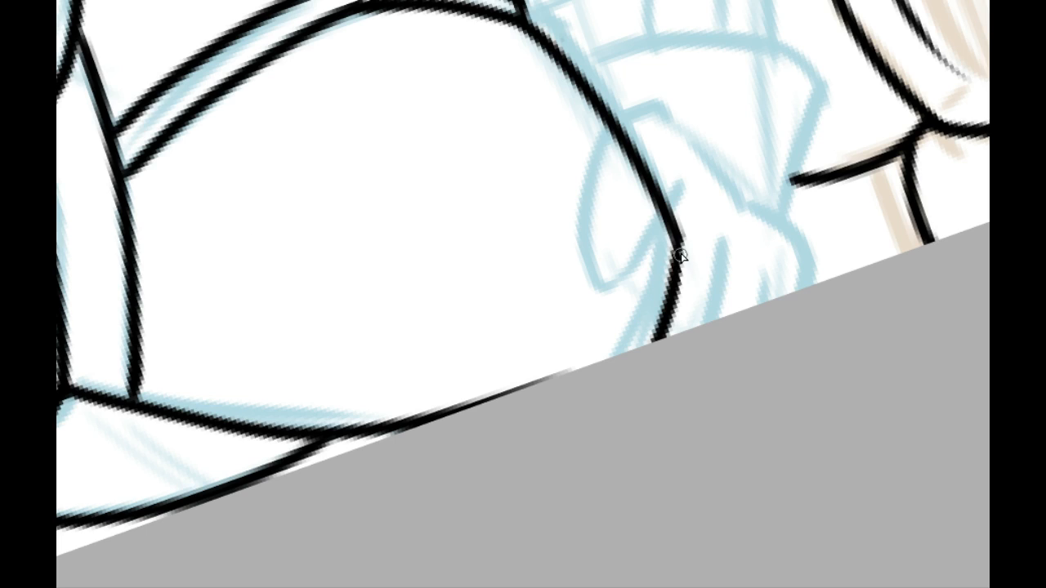
pyautogui.moveTo(675, 243); pyautogui.dragTo(747, 349)
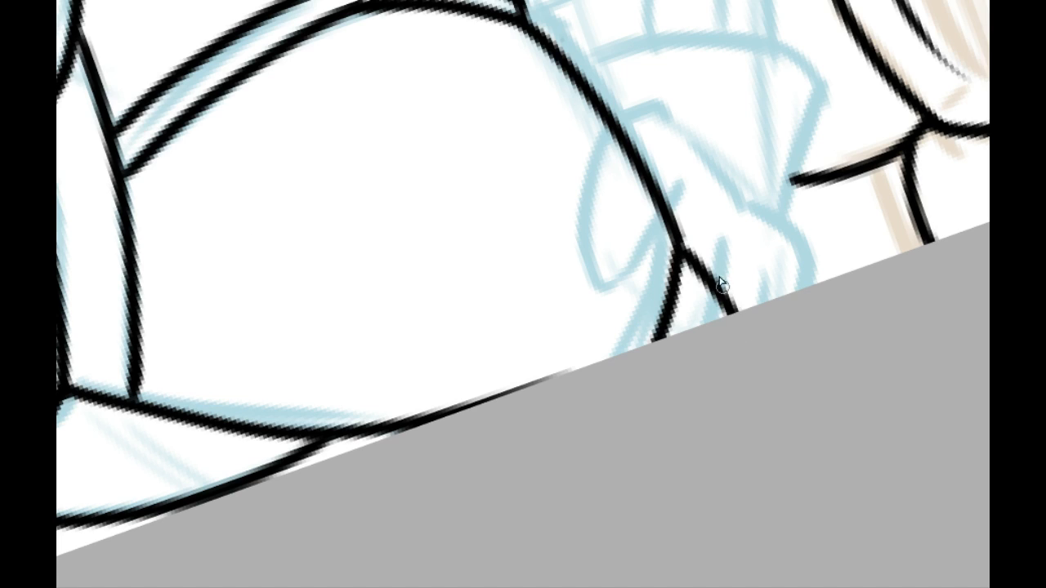
pyautogui.hotkey('ctrl', 'z')
pyautogui.moveTo(678, 248); pyautogui.dragTo(732, 330)
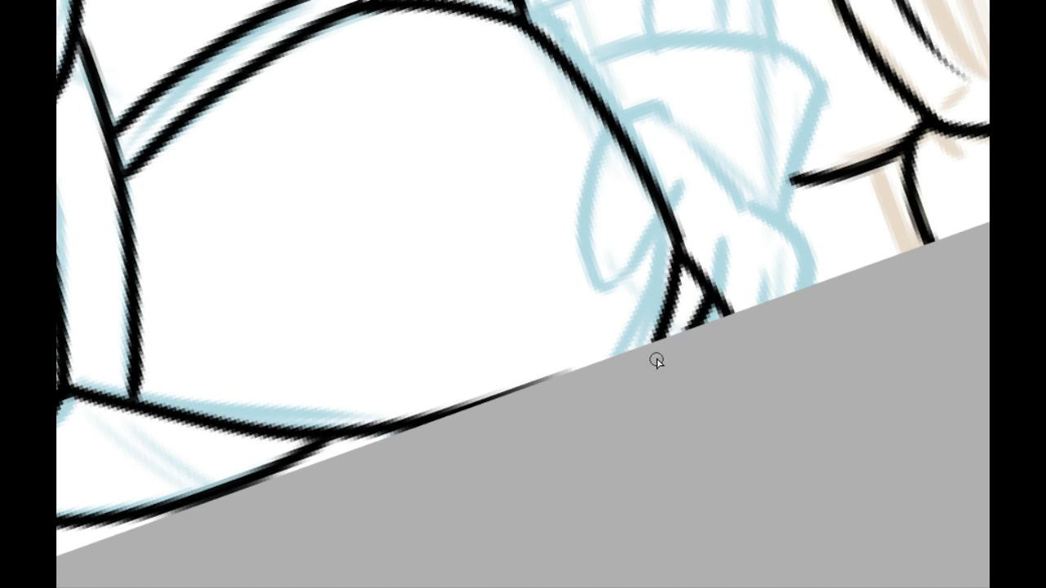
# Step: Ink a short line joining the belly curve and the angled hip line near the canvas edge
pyautogui.hotkey('ctrl', 'z')
pyautogui.moveTo(665, 333)
pyautogui.mouseDown()
pyautogui.moveTo(713, 299)
pyautogui.moveTo(667, 326)
pyautogui.mouseUp()
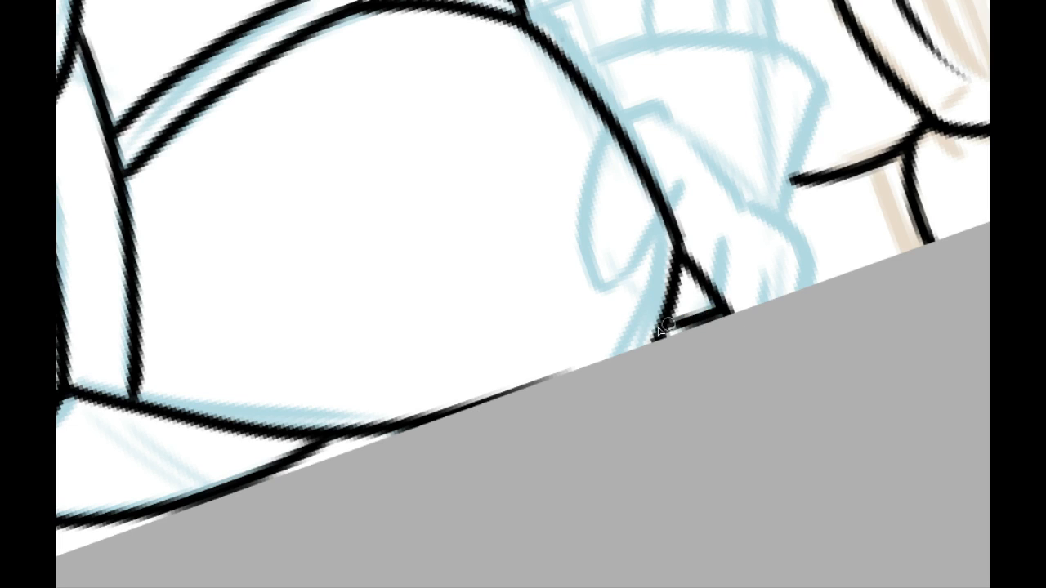
pyautogui.hotkey('ctrl', 'z')
pyautogui.hotkey('ctrl', '0')
pyautogui.moveTo(438, 351); pyautogui.dragTo(412, 98)
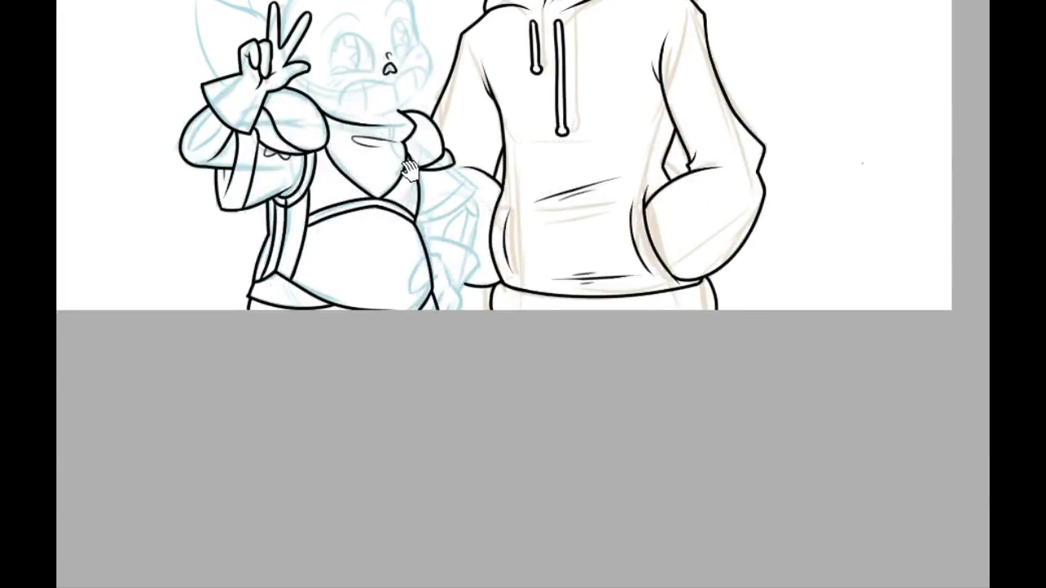
pyautogui.moveTo(411, 166); pyautogui.dragTo(405, 173)
pyautogui.hotkey('ctrl', '+')
pyautogui.hotkey('ctrl', '+')
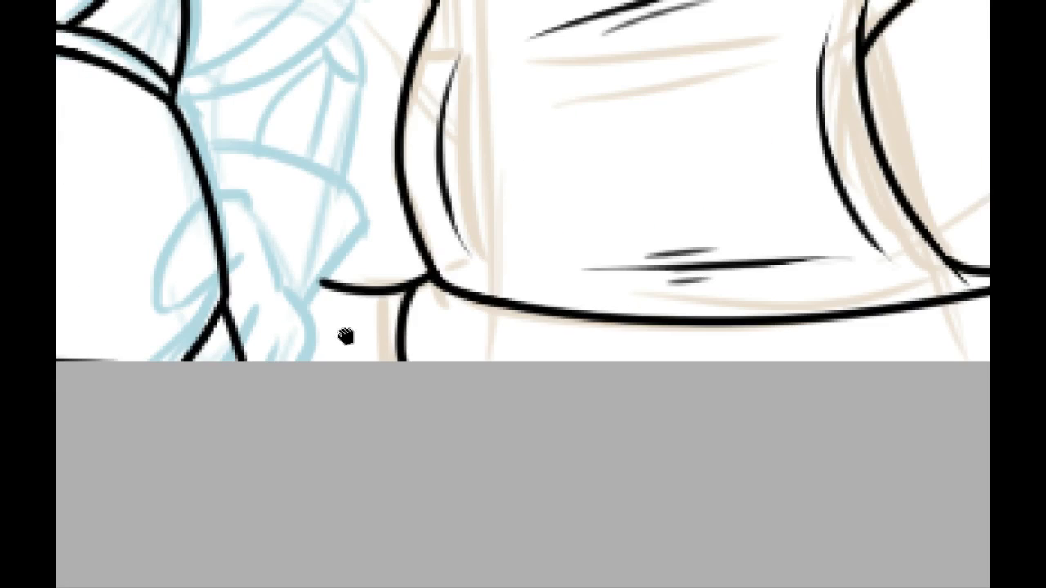
pyautogui.moveTo(347, 335); pyautogui.dragTo(676, 306)
pyautogui.moveTo(527, 317)
pyautogui.mouseDown()
pyautogui.moveTo(570, 316)
pyautogui.moveTo(535, 324)
pyautogui.mouseUp()
pyautogui.hotkey('ctrl', 'z')
pyautogui.hotkey('ctrl', 'z')
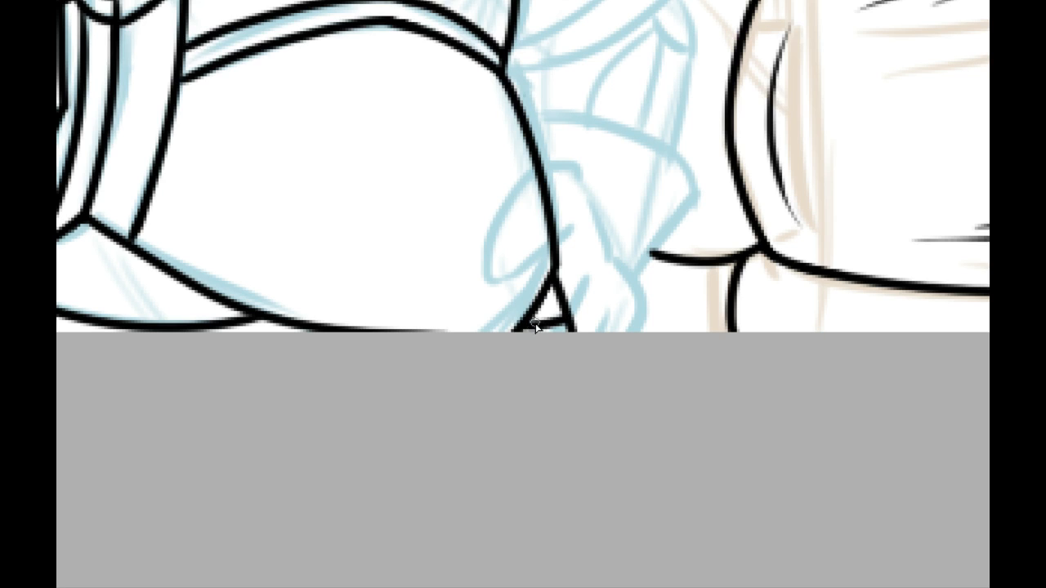
# Step: Ink a short tapered crease stroke branching from the torso's side line beneath the narrow cuff
pyautogui.moveTo(345, 385); pyautogui.dragTo(471, 565)
pyautogui.moveTo(404, 368); pyautogui.dragTo(455, 465)
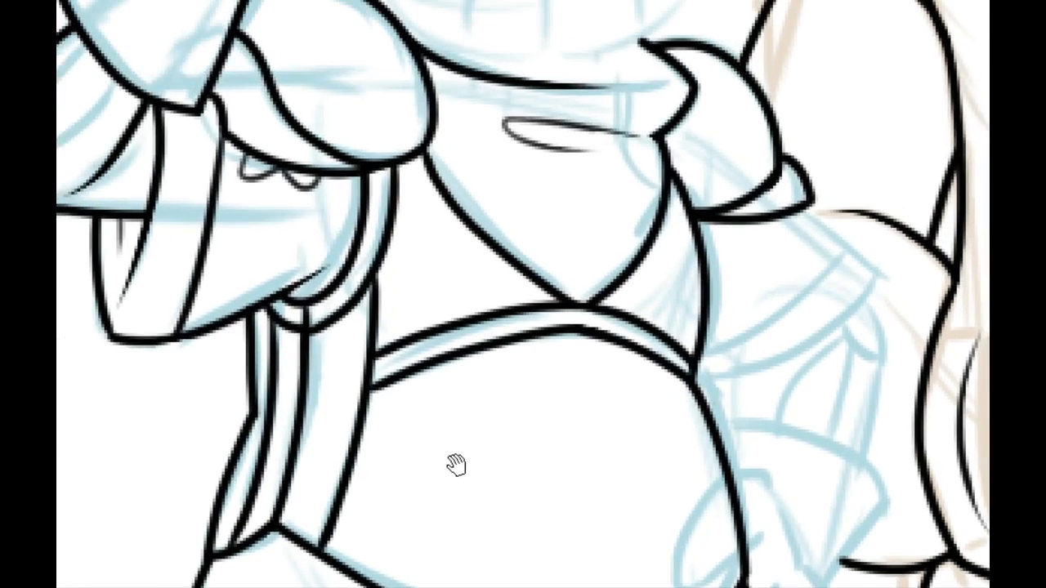
pyautogui.moveTo(381, 250); pyautogui.dragTo(233, 262)
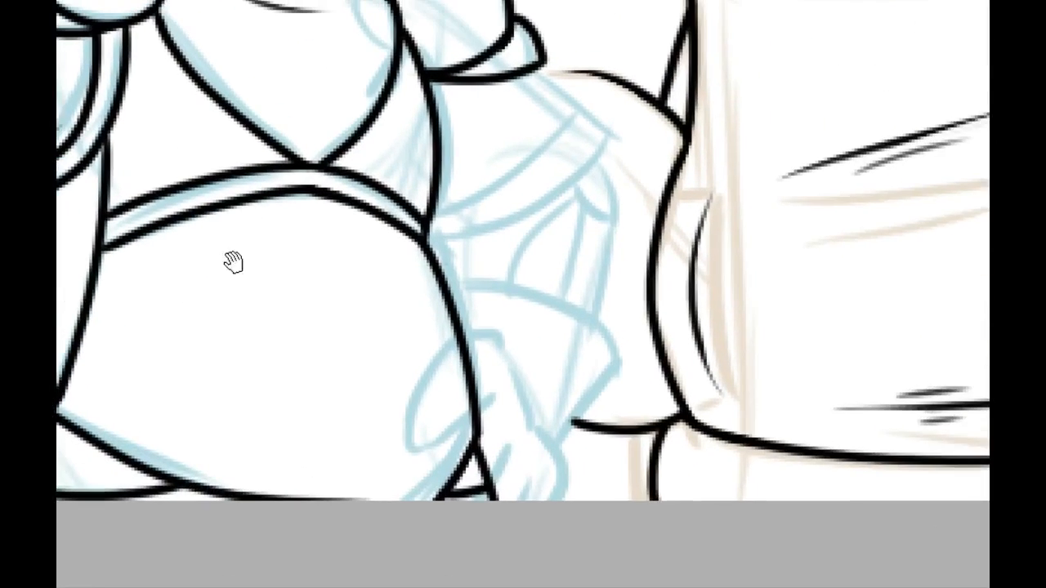
pyautogui.moveTo(484, 330)
pyautogui.mouseDown()
pyautogui.moveTo(401, 341)
pyautogui.moveTo(351, 430)
pyautogui.mouseUp()
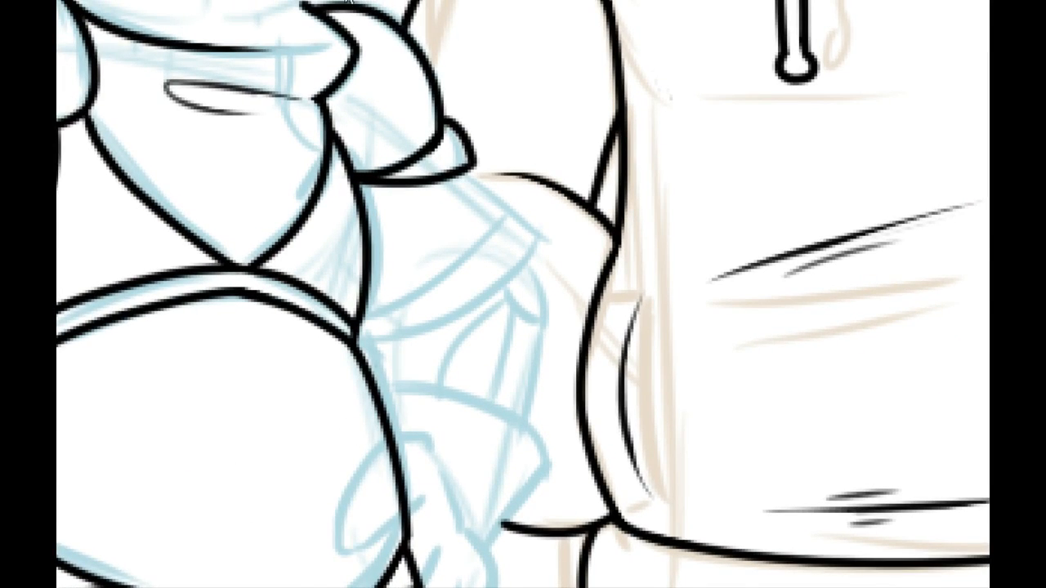
pyautogui.hotkey('ctrl', '+')
pyautogui.hotkey('ctrl', '+')
pyautogui.moveTo(385, 280); pyautogui.dragTo(392, 301)
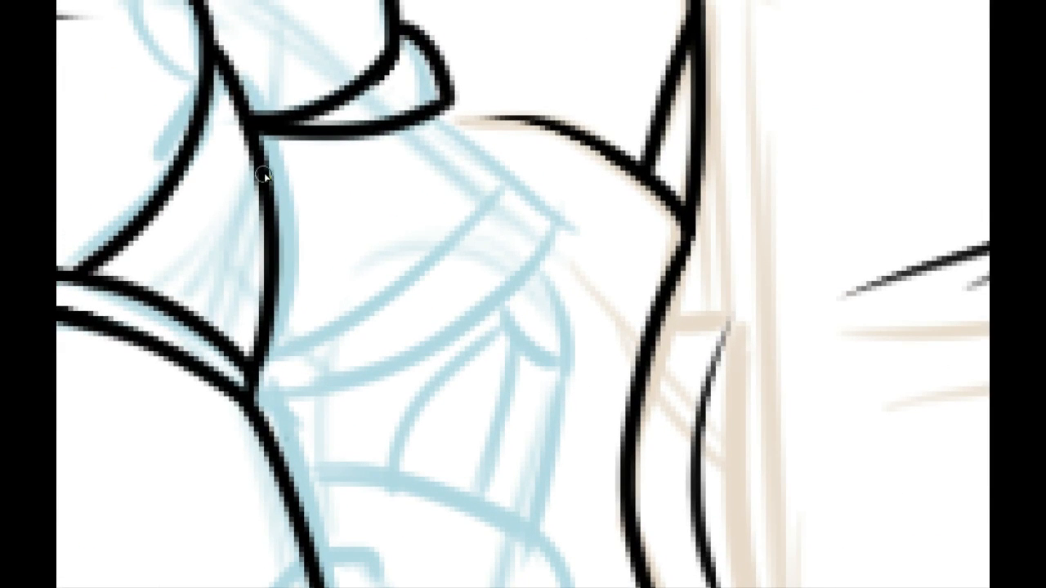
pyautogui.moveTo(263, 173); pyautogui.dragTo(322, 230)
pyautogui.hotkey('ctrl', 'z')
pyautogui.moveTo(258, 152); pyautogui.dragTo(321, 229)
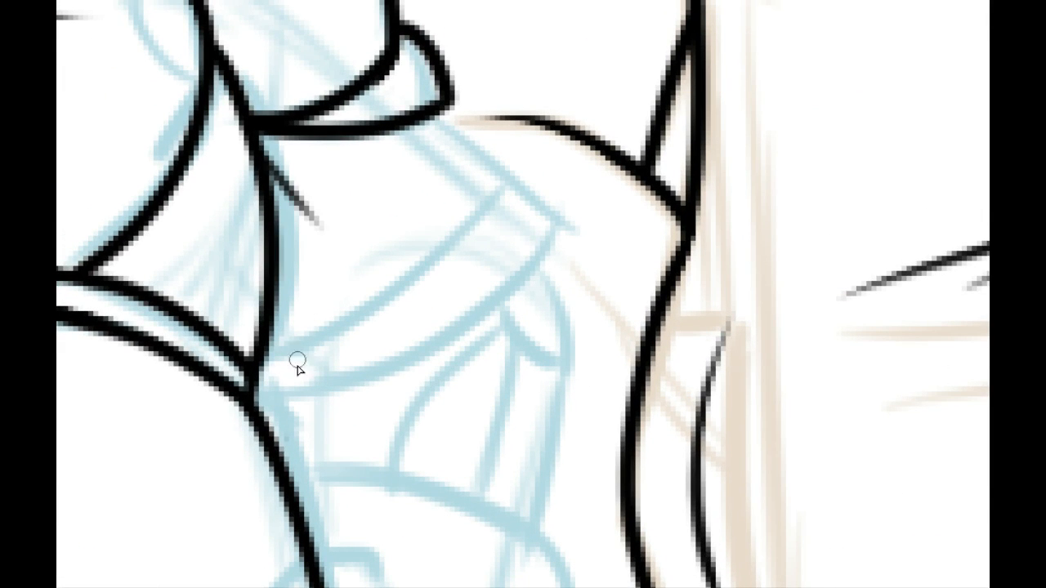
# Step: Ink the lower sleeve's curved hem edge, its outer edge down from the cuff, and a parallel inner hem line
pyautogui.moveTo(253, 399); pyautogui.dragTo(518, 205)
pyautogui.hotkey('ctrl', 'z')
pyautogui.moveTo(250, 401)
pyautogui.mouseDown()
pyautogui.moveTo(567, 183)
pyautogui.moveTo(565, 159)
pyautogui.mouseUp()
pyautogui.moveTo(438, 109); pyautogui.dragTo(550, 222)
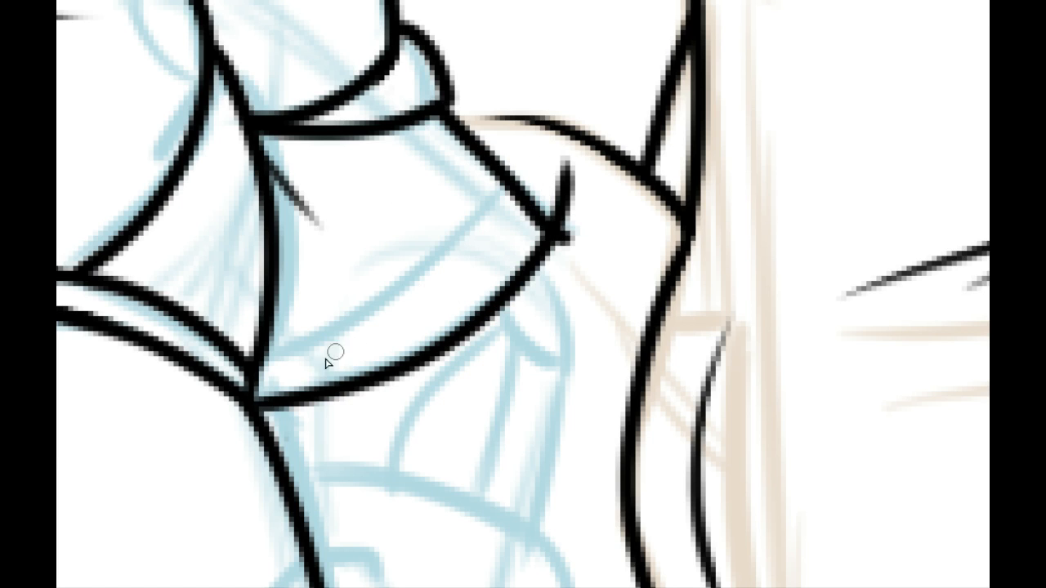
pyautogui.moveTo(260, 350); pyautogui.dragTo(523, 174)
pyautogui.hotkey('ctrl', 'z')
pyautogui.hotkey('ctrl', 'z')
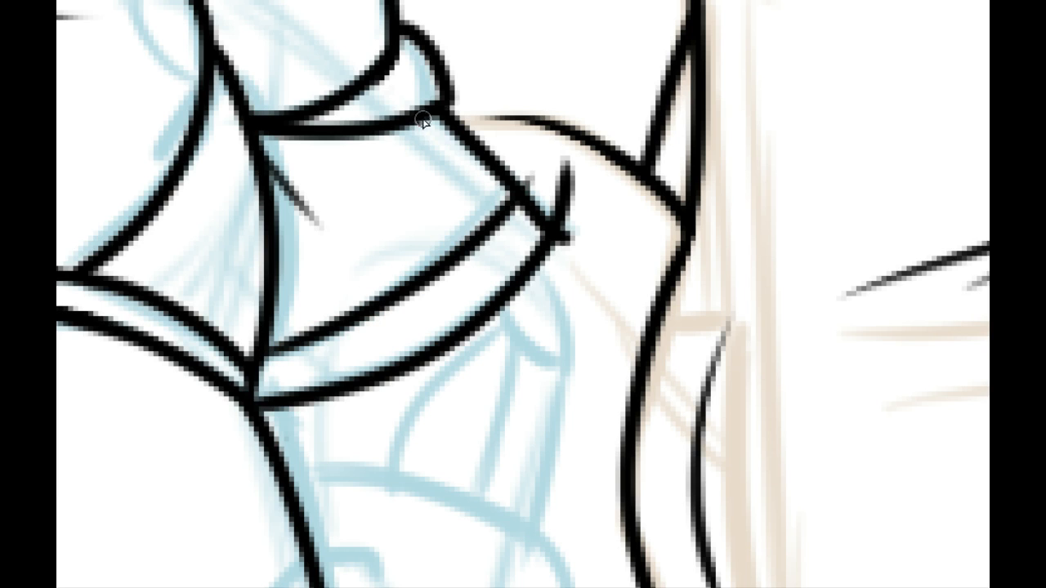
# Step: Ink a small partial star below the cuff, cut off by the sleeve's outer edge
pyautogui.moveTo(423, 119)
pyautogui.mouseDown()
pyautogui.moveTo(425, 142)
pyautogui.moveTo(393, 176)
pyautogui.moveTo(454, 177)
pyautogui.moveTo(460, 192)
pyautogui.mouseUp()
pyautogui.hotkey('ctrl', 'z')
pyautogui.moveTo(422, 119)
pyautogui.mouseDown()
pyautogui.moveTo(408, 167)
pyautogui.moveTo(458, 175)
pyautogui.moveTo(463, 204)
pyautogui.moveTo(491, 174)
pyautogui.mouseUp()
pyautogui.hotkey('ctrl', 'z')
pyautogui.hotkey('ctrl', 'z')
pyautogui.moveTo(430, 144)
pyautogui.mouseDown()
pyautogui.moveTo(403, 169)
pyautogui.moveTo(453, 177)
pyautogui.moveTo(463, 204)
pyautogui.moveTo(488, 173)
pyautogui.moveTo(464, 207)
pyautogui.moveTo(454, 179)
pyautogui.moveTo(403, 191)
pyautogui.mouseUp()
pyautogui.hotkey('ctrl', 'z')
pyautogui.hotkey('ctrl', 'z')
pyautogui.moveTo(403, 191)
pyautogui.mouseDown()
pyautogui.moveTo(429, 146)
pyautogui.moveTo(420, 175)
pyautogui.moveTo(457, 172)
pyautogui.moveTo(405, 173)
pyautogui.moveTo(457, 176)
pyautogui.moveTo(472, 209)
pyautogui.moveTo(491, 176)
pyautogui.moveTo(469, 207)
pyautogui.mouseUp()
pyautogui.hotkey('ctrl', 'z')
pyautogui.hotkey('ctrl', 'z')
pyautogui.hotkey('ctrl', 'z')
pyautogui.hotkey('ctrl', 'z')
pyautogui.hotkey('ctrl', 'z')
pyautogui.hotkey('ctrl', 'z')
pyautogui.hotkey('ctrl', 'z')
pyautogui.moveTo(487, 165)
pyautogui.mouseDown()
pyautogui.moveTo(473, 204)
pyautogui.moveTo(451, 173)
pyautogui.moveTo(407, 185)
pyautogui.moveTo(439, 159)
pyautogui.mouseUp()
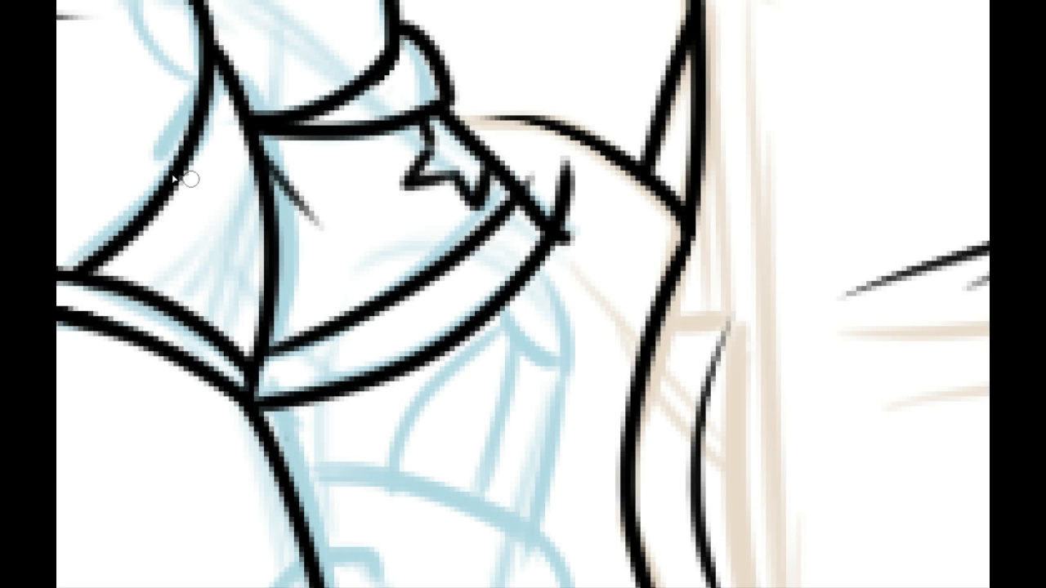
# Step: Erase the stray line ends that overshoot the sleeve's outer hem corner
pyautogui.moveTo(528, 175); pyautogui.dragTo(567, 216)
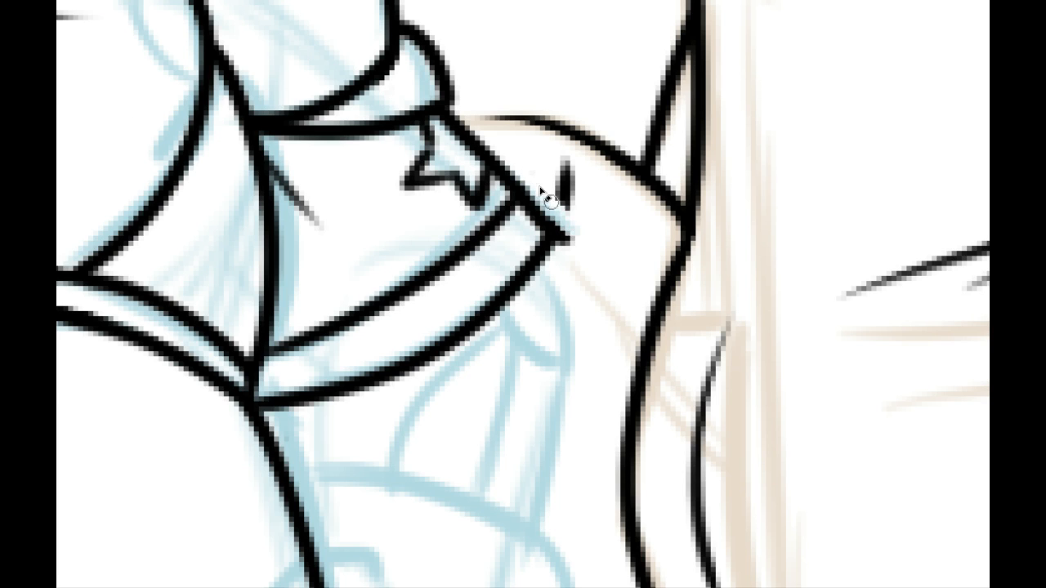
pyautogui.moveTo(563, 255)
pyautogui.mouseDown()
pyautogui.moveTo(571, 155)
pyautogui.moveTo(566, 201)
pyautogui.mouseUp()
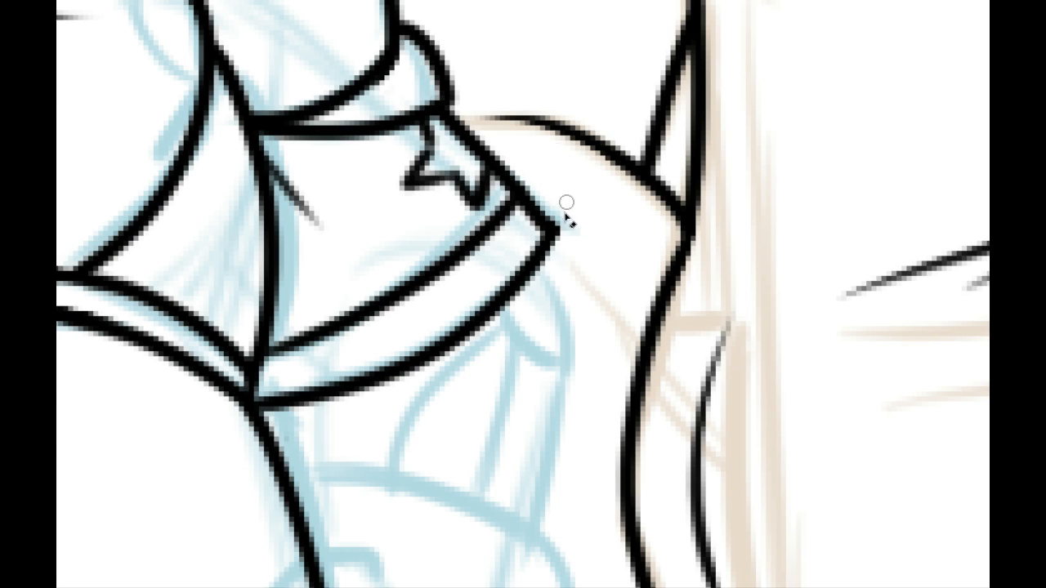
# Step: Examine the inked line art of both characters at a wider view
pyautogui.click(440, 0)
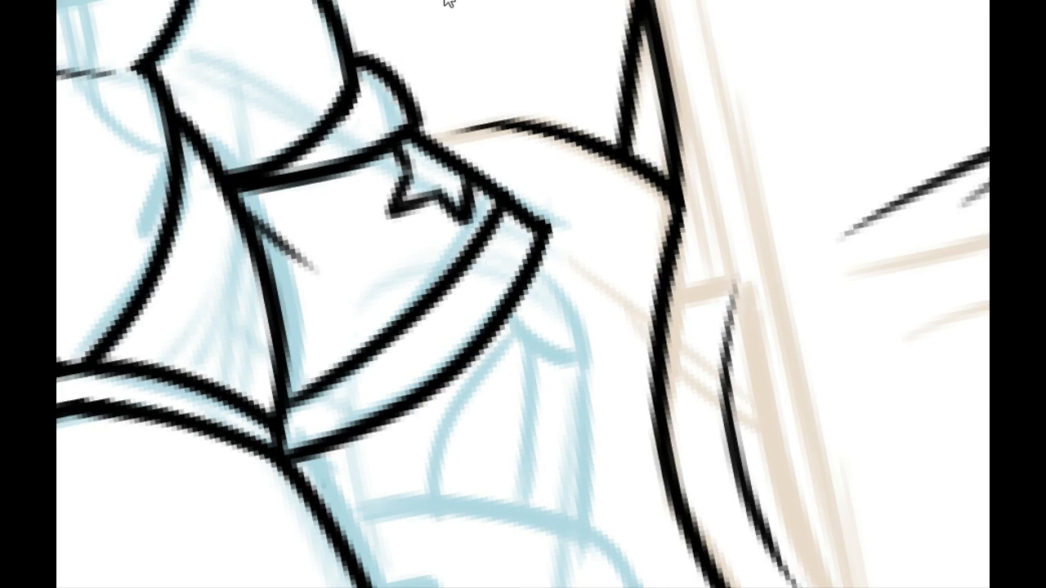
pyautogui.click(491, 0)
pyautogui.click(311, 0)
pyautogui.click(310, 0)
pyautogui.click(310, 0)
pyautogui.click(311, 0)
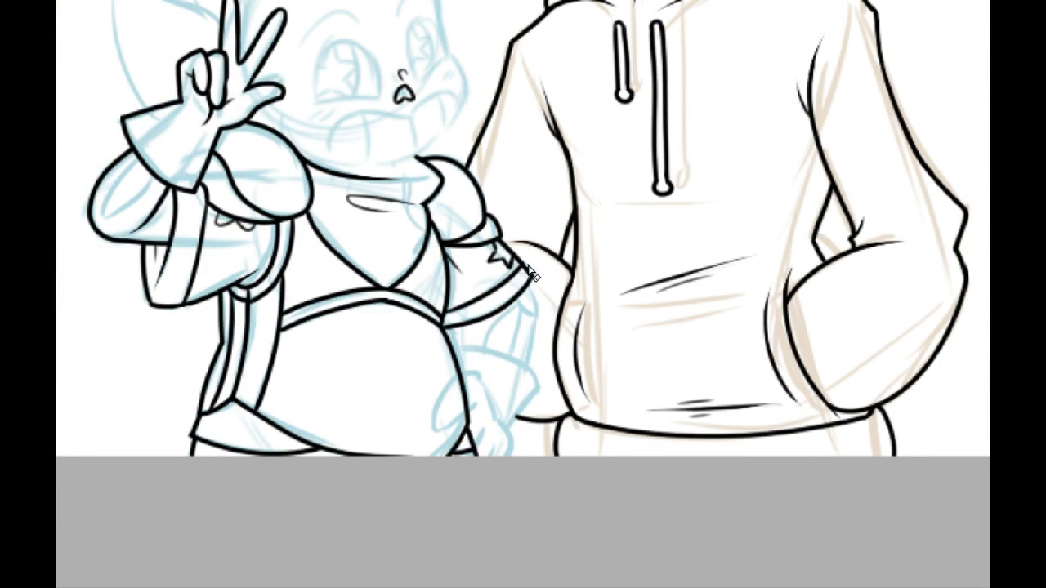
pyautogui.moveTo(373, 342); pyautogui.dragTo(420, 446)
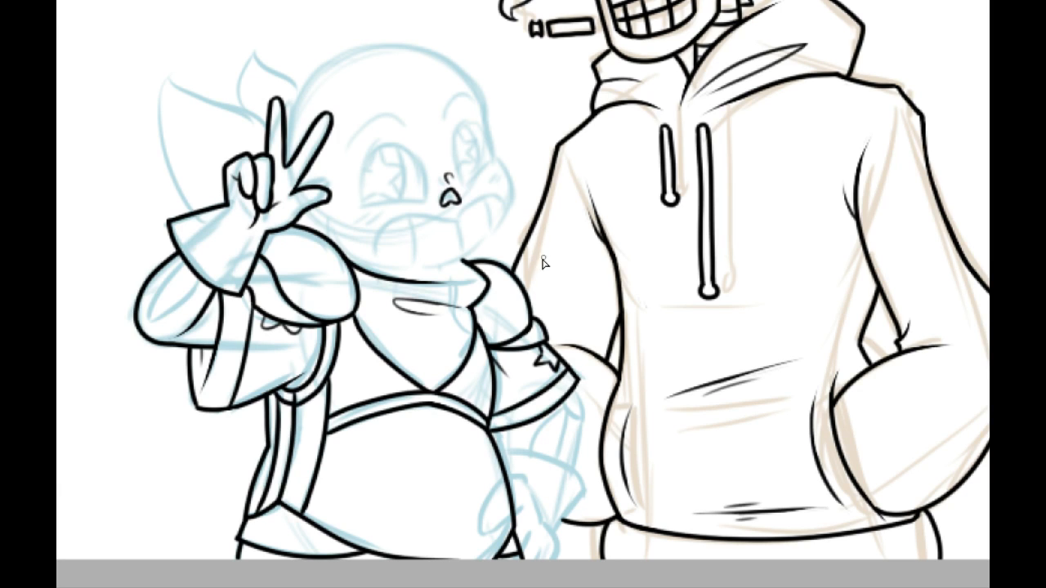
pyautogui.moveTo(543, 262); pyautogui.dragTo(532, 298)
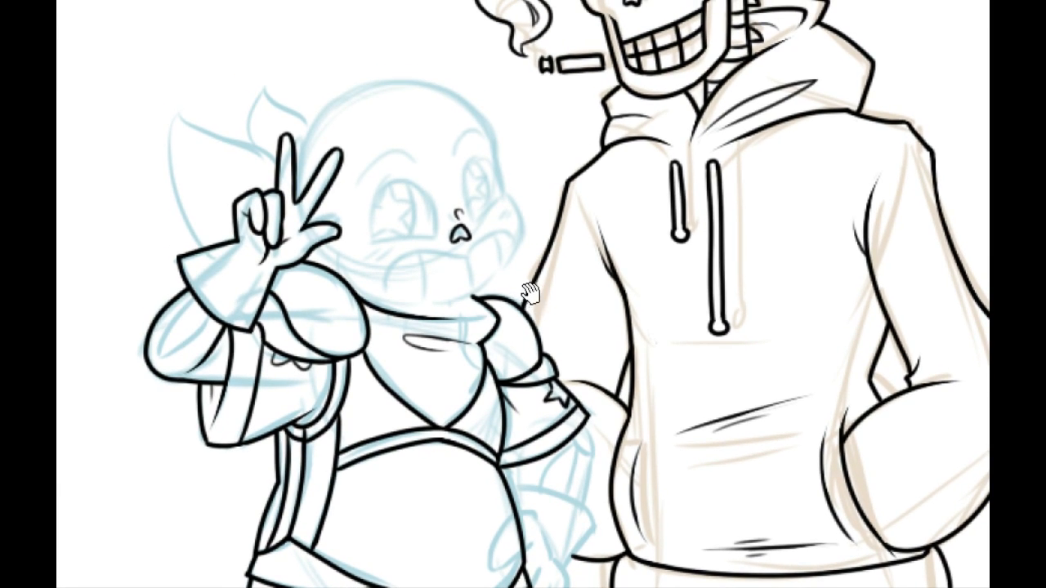
pyautogui.moveTo(490, 21); pyautogui.dragTo(513, 53)
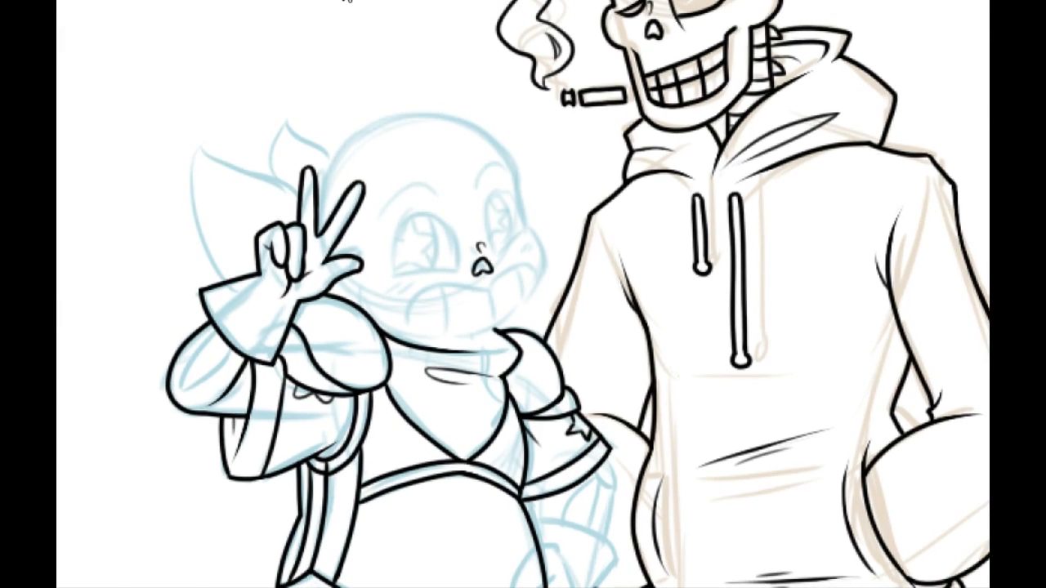
# Step: Ink a short curved stroke rising from the shoulder puff beside the raised hand's thumb
pyautogui.scroll(3, 346, 2)
pyautogui.moveTo(344, 249); pyautogui.dragTo(516, 454)
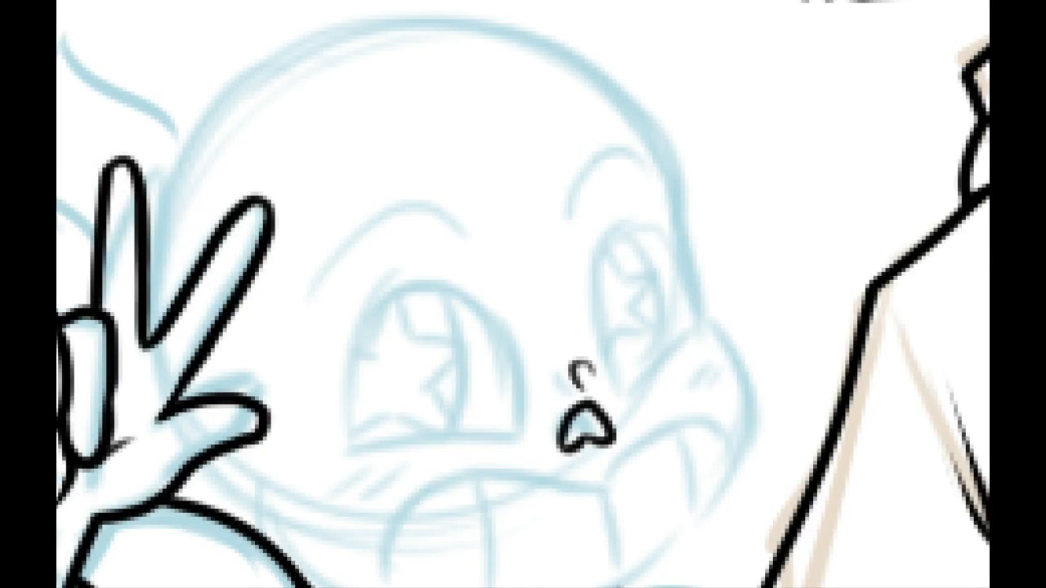
pyautogui.moveTo(394, 336)
pyautogui.mouseDown()
pyautogui.moveTo(315, 332)
pyautogui.moveTo(303, 156)
pyautogui.mouseUp()
pyautogui.moveTo(255, 302); pyautogui.dragTo(292, 286)
pyautogui.moveTo(206, 339); pyautogui.dragTo(206, 280)
pyautogui.hotkey('ctrl', 'z')
pyautogui.moveTo(207, 340); pyautogui.dragTo(221, 262)
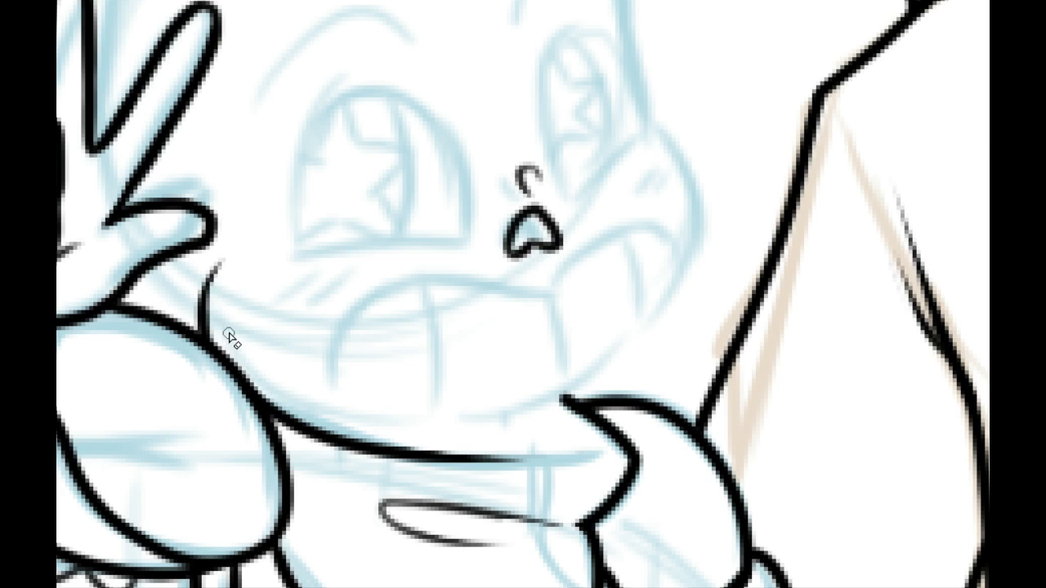
# Step: Ink a short curved line from the base of the thumb to the stroke above the shoulder puff
pyautogui.moveTo(416, 288)
pyautogui.mouseDown()
pyautogui.moveTo(411, 274)
pyautogui.moveTo(531, 200)
pyautogui.mouseUp()
pyautogui.moveTo(258, 187); pyautogui.dragTo(335, 226)
pyautogui.hotkey('ctrl', 'z')
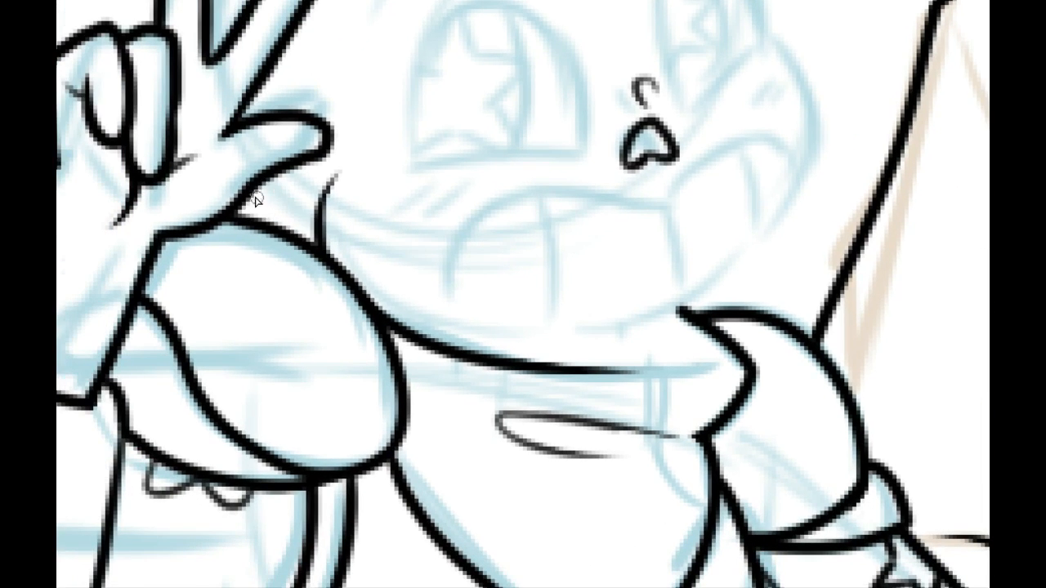
pyautogui.moveTo(252, 195); pyautogui.dragTo(319, 228)
pyautogui.hotkey('ctrl', 'z')
pyautogui.moveTo(252, 190); pyautogui.dragTo(321, 234)
# Step: Ink the outer curve of the smaller skeleton's cheek on the side facing the hooded skeleton
pyautogui.moveTo(600, 367); pyautogui.dragTo(466, 439)
pyautogui.moveTo(551, 209)
pyautogui.mouseDown()
pyautogui.moveTo(545, 398)
pyautogui.moveTo(485, 187)
pyautogui.moveTo(346, 397)
pyautogui.moveTo(438, 443)
pyautogui.moveTo(279, 288)
pyautogui.moveTo(362, 226)
pyautogui.mouseUp()
pyautogui.hotkey('ctrl', 'z')
pyautogui.moveTo(273, 317); pyautogui.dragTo(389, 196)
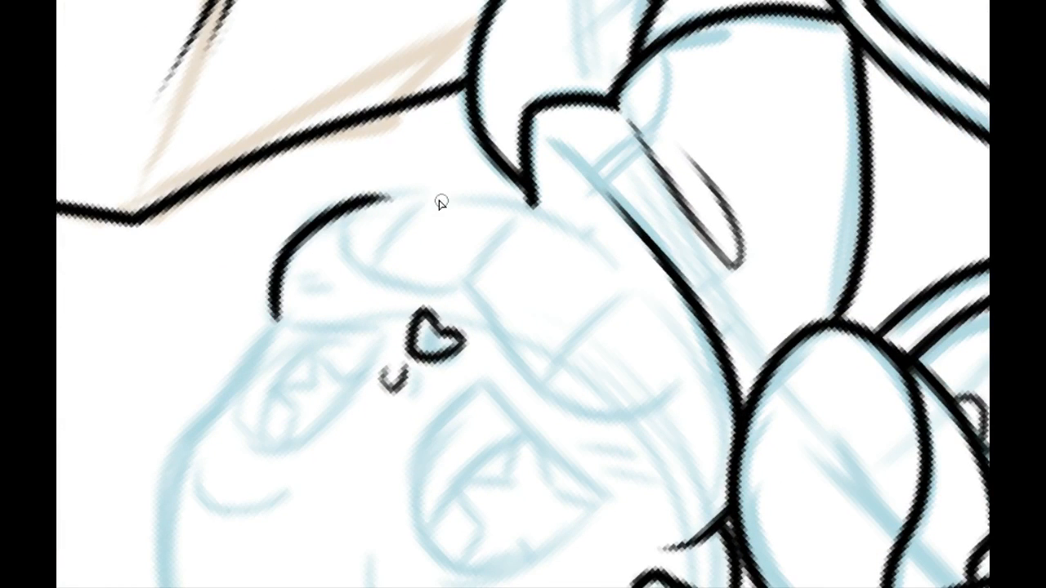
# Step: Extend the cheek contour along the lower jaw, past the neckerchief's pointed tip
pyautogui.moveTo(279, 251)
pyautogui.mouseDown()
pyautogui.moveTo(281, 483)
pyautogui.moveTo(279, 455)
pyautogui.mouseUp()
pyautogui.moveTo(349, 334)
pyautogui.mouseDown()
pyautogui.moveTo(261, 269)
pyautogui.moveTo(513, 148)
pyautogui.mouseUp()
pyautogui.hotkey('ctrl', 'z')
pyautogui.moveTo(230, 274); pyautogui.dragTo(584, 156)
pyautogui.hotkey('ctrl', 'z')
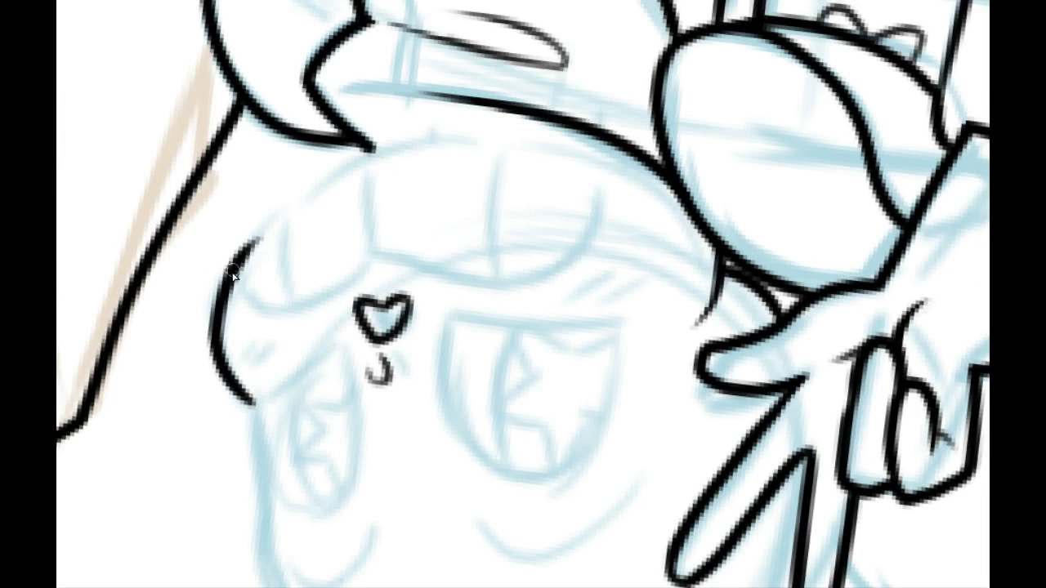
pyautogui.moveTo(231, 272); pyautogui.dragTo(520, 164)
pyautogui.hotkey('ctrl', 'z')
pyautogui.moveTo(231, 272)
pyautogui.mouseDown()
pyautogui.moveTo(334, 182)
pyautogui.moveTo(518, 156)
pyautogui.moveTo(245, 302)
pyautogui.moveTo(258, 382)
pyautogui.mouseUp()
pyautogui.moveTo(321, 311); pyautogui.dragTo(264, 329)
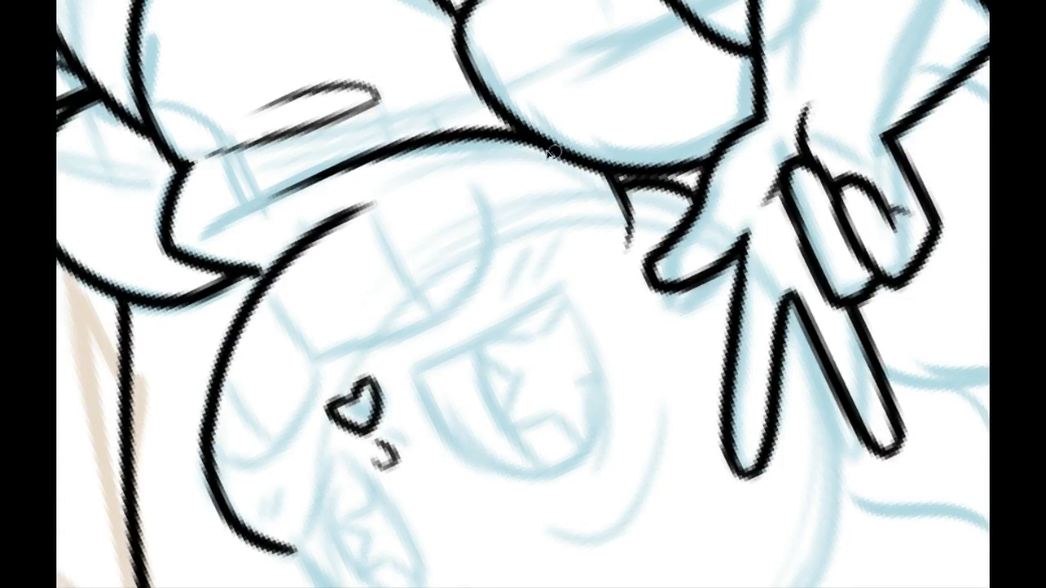
# Step: Ink the smaller skeleton's lower jaw line from the cheek contour along the neckerchief to the shoulder puff
pyautogui.moveTo(278, 268); pyautogui.dragTo(554, 152)
pyautogui.hotkey('ctrl', 'z')
pyautogui.moveTo(279, 264); pyautogui.dragTo(569, 159)
pyautogui.hotkey('ctrl', 'z')
pyautogui.moveTo(278, 264)
pyautogui.mouseDown()
pyautogui.moveTo(556, 149)
pyautogui.moveTo(577, 180)
pyautogui.moveTo(436, 175)
pyautogui.moveTo(278, 263)
pyautogui.mouseUp()
pyautogui.hotkey('ctrl', 'z')
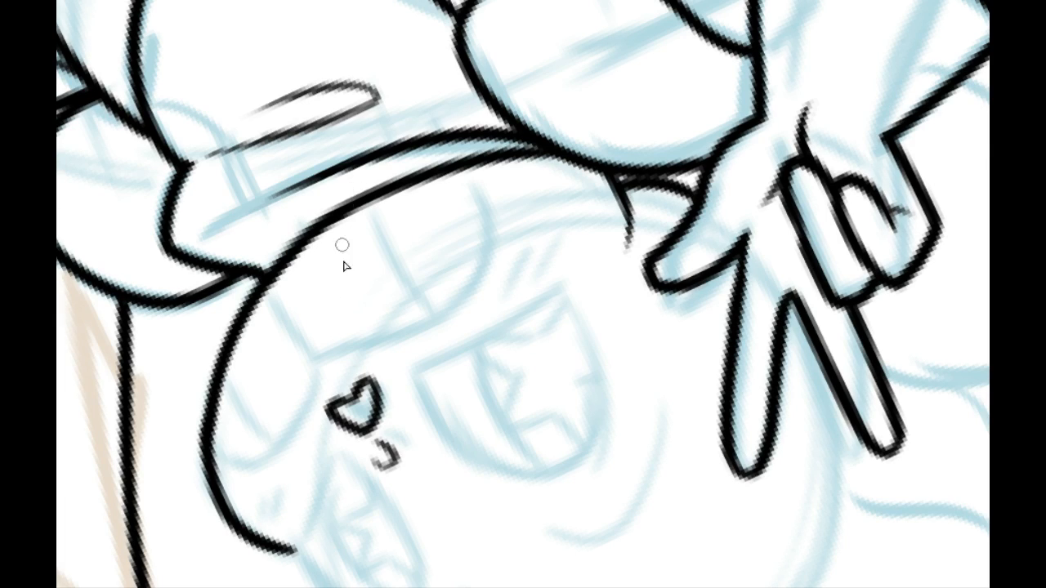
# Step: Ink the temple line from the cheek's corner up the side of the head past the far eye
pyautogui.moveTo(347, 302)
pyautogui.mouseDown()
pyautogui.moveTo(343, 246)
pyautogui.moveTo(335, 266)
pyautogui.mouseUp()
pyautogui.moveTo(361, 436)
pyautogui.mouseDown()
pyautogui.moveTo(247, 231)
pyautogui.moveTo(287, 282)
pyautogui.moveTo(222, 104)
pyautogui.mouseUp()
pyautogui.moveTo(204, 201)
pyautogui.mouseDown()
pyautogui.moveTo(205, 152)
pyautogui.moveTo(510, 20)
pyautogui.moveTo(530, 21)
pyautogui.mouseUp()
pyautogui.moveTo(430, 93)
pyautogui.mouseDown()
pyautogui.moveTo(329, 210)
pyautogui.moveTo(352, 319)
pyautogui.moveTo(353, 246)
pyautogui.mouseUp()
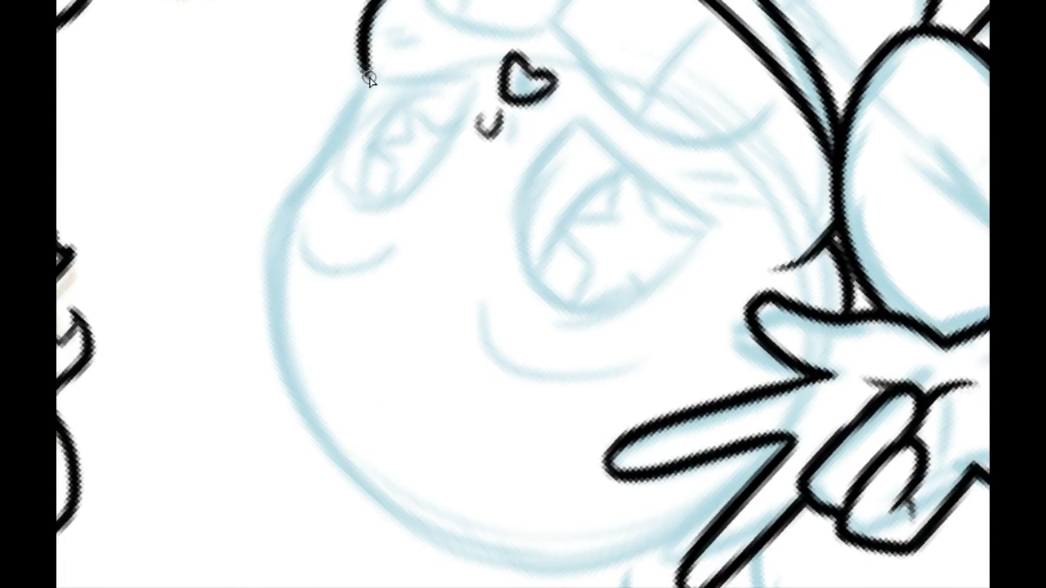
pyautogui.moveTo(369, 79); pyautogui.dragTo(244, 359)
pyautogui.hotkey('ctrl', 'z')
pyautogui.moveTo(276, 309)
pyautogui.mouseDown()
pyautogui.moveTo(368, 83)
pyautogui.moveTo(298, 394)
pyautogui.mouseUp()
pyautogui.hotkey('ctrl', 'z')
pyautogui.hotkey('ctrl', 'z')
pyautogui.moveTo(369, 73); pyautogui.dragTo(289, 248)
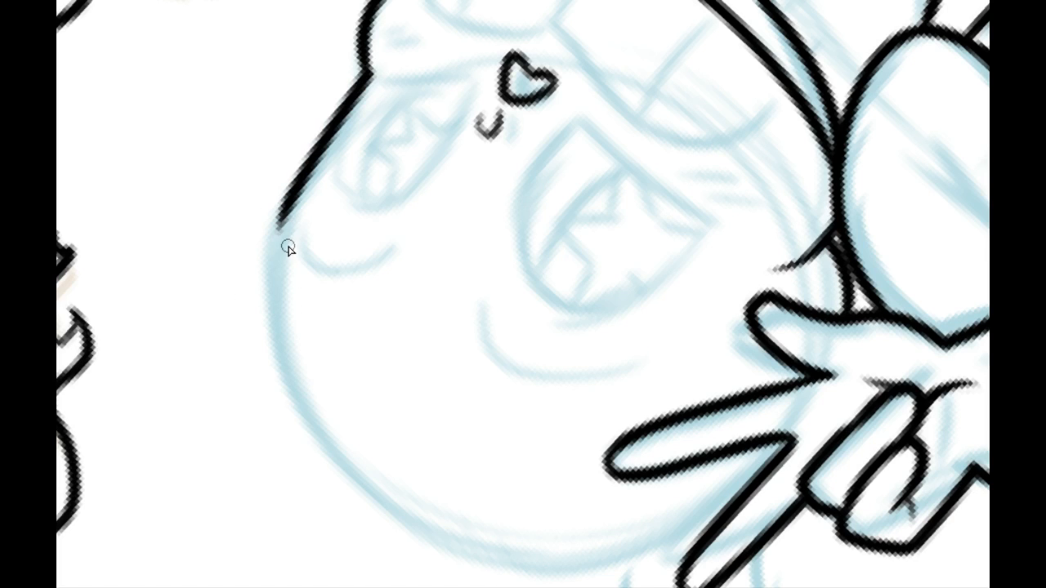
# Step: Ink the rounded skull outline from the temple over the top of the head to the raised fingers
pyautogui.moveTo(262, 212); pyautogui.dragTo(582, 28)
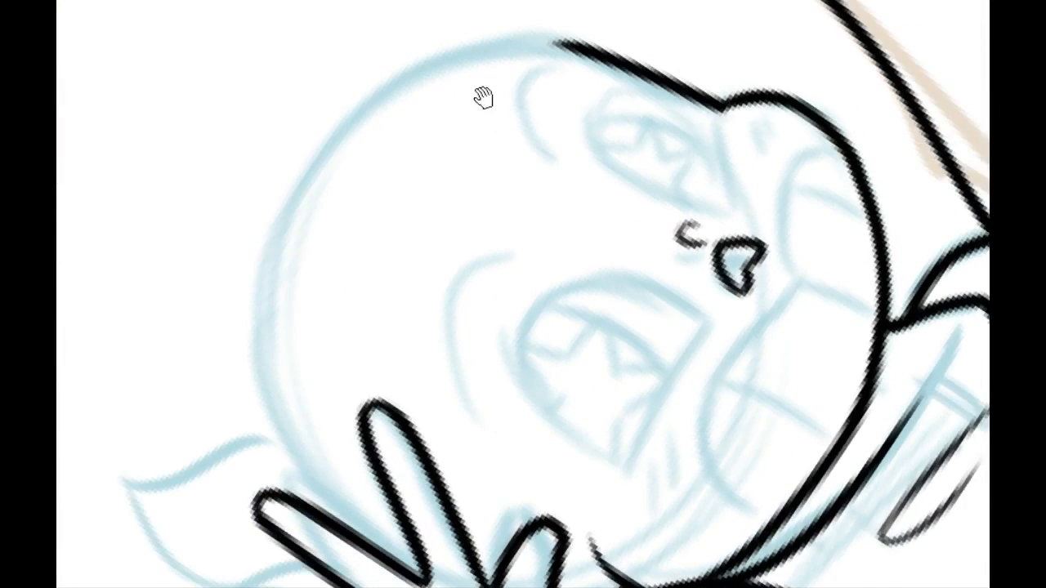
pyautogui.moveTo(483, 97); pyautogui.dragTo(528, 58)
pyautogui.moveTo(620, 34)
pyautogui.mouseDown()
pyautogui.moveTo(618, 62)
pyautogui.moveTo(331, 237)
pyautogui.mouseUp()
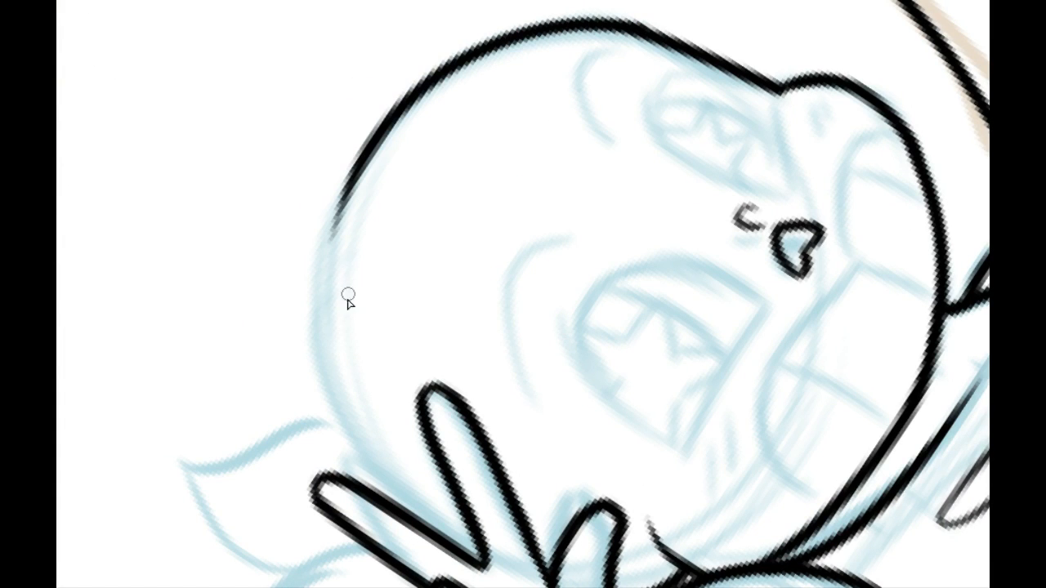
pyautogui.moveTo(427, 523); pyautogui.dragTo(402, 122)
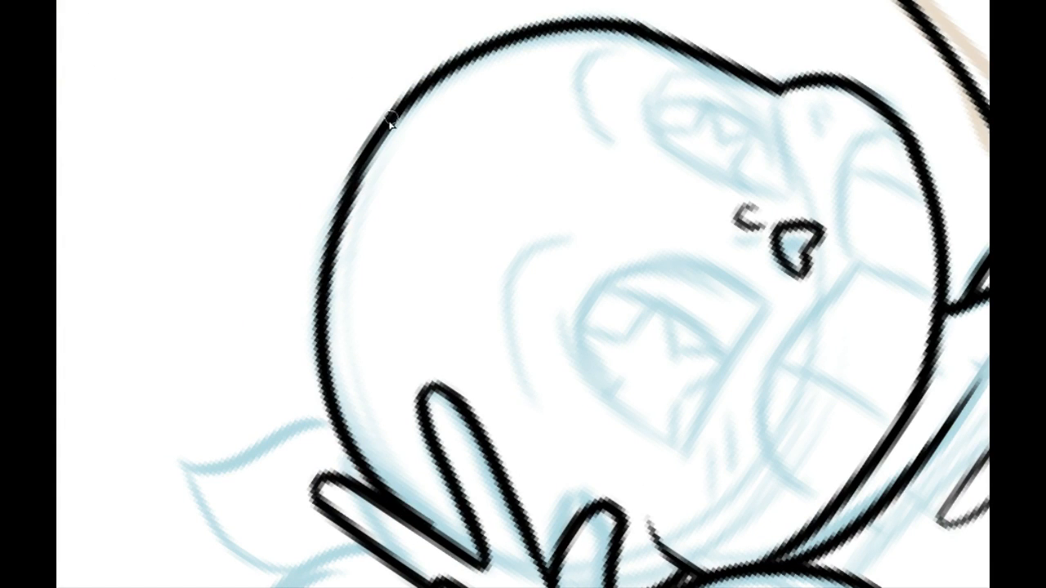
# Step: Try to redraw the raised finger's edge where it meets the skull outline
pyautogui.moveTo(314, 231)
pyautogui.mouseDown()
pyautogui.moveTo(400, 110)
pyautogui.moveTo(564, 80)
pyautogui.mouseUp()
pyautogui.moveTo(400, 267)
pyautogui.mouseDown()
pyautogui.moveTo(364, 264)
pyautogui.moveTo(343, 148)
pyautogui.moveTo(359, 266)
pyautogui.mouseUp()
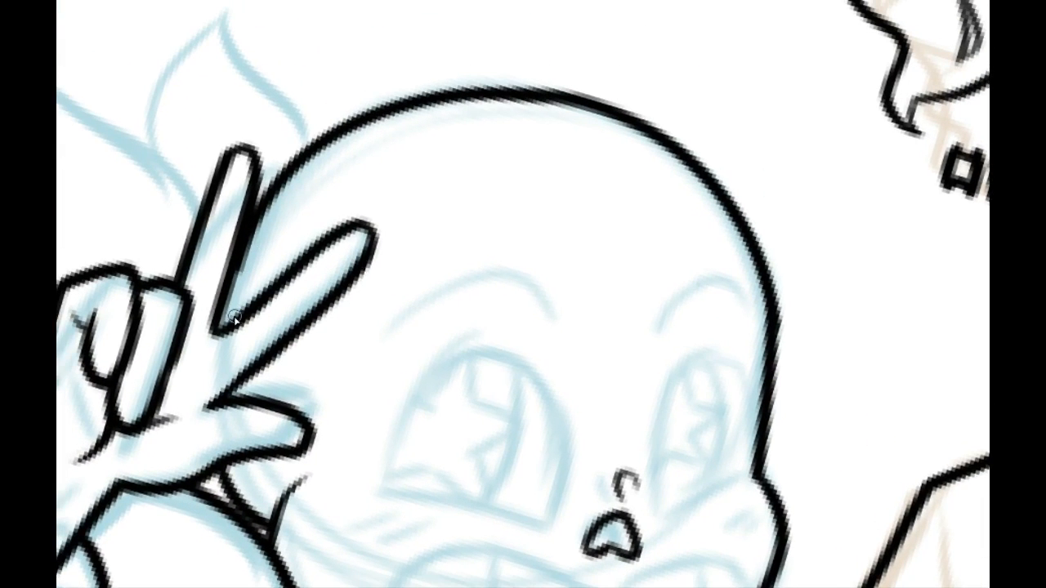
pyautogui.moveTo(223, 324)
pyautogui.mouseDown()
pyautogui.moveTo(260, 232)
pyautogui.moveTo(222, 327)
pyautogui.moveTo(248, 254)
pyautogui.mouseUp()
pyautogui.hotkey('ctrl', 'z')
pyautogui.hotkey('ctrl', 'z')
pyautogui.hotkey('ctrl', 'z')
pyautogui.hotkey('ctrl', 'z')
# Step: Ink the mouth's upper edge as two arches that meet below the nose and end on the jaw contour
pyautogui.moveTo(497, 314); pyautogui.dragTo(293, 219)
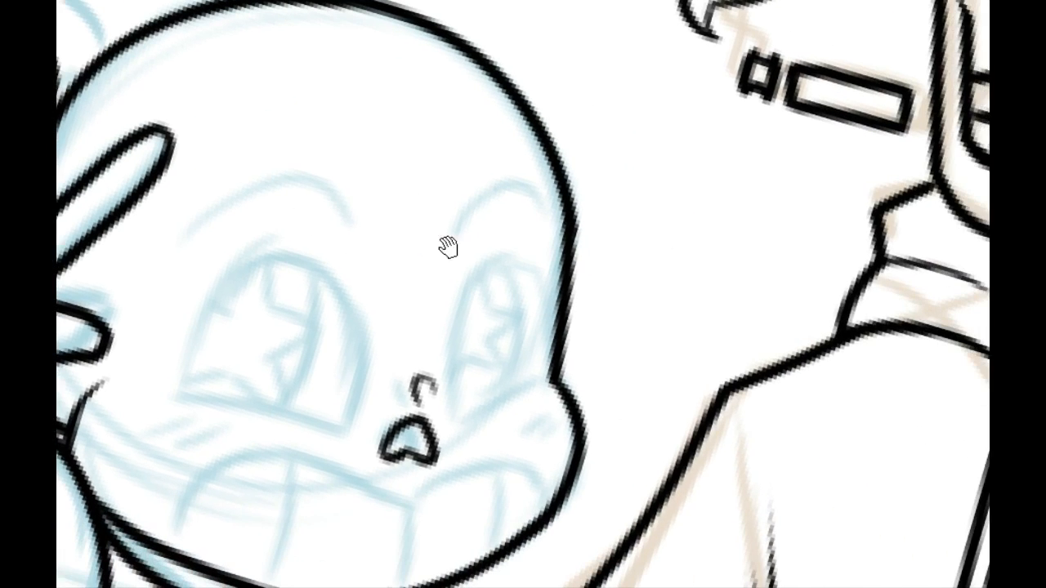
pyautogui.moveTo(591, 303); pyautogui.dragTo(626, 215)
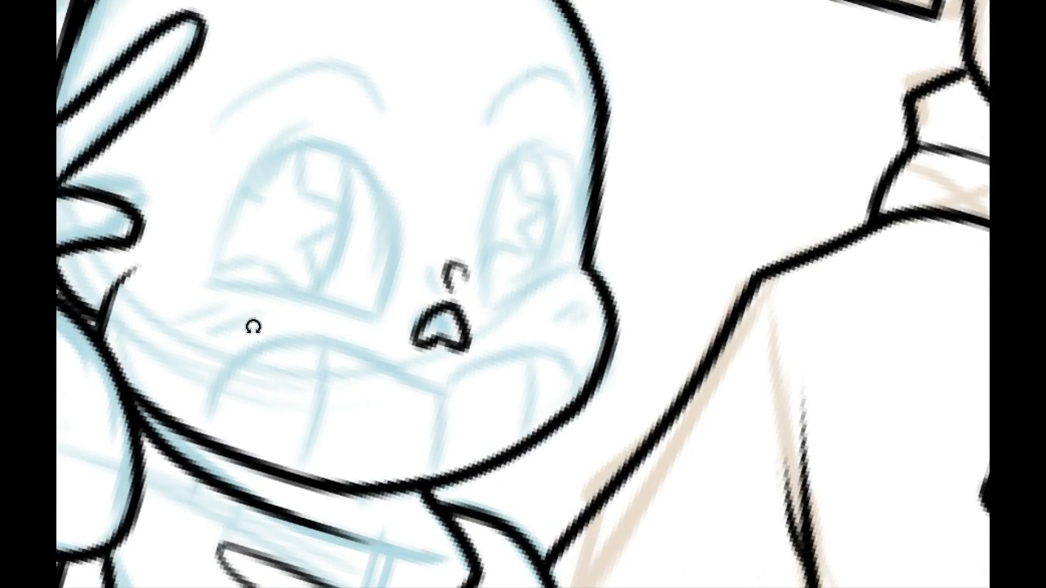
pyautogui.moveTo(253, 327); pyautogui.dragTo(255, 450)
pyautogui.moveTo(371, 303); pyautogui.dragTo(376, 367)
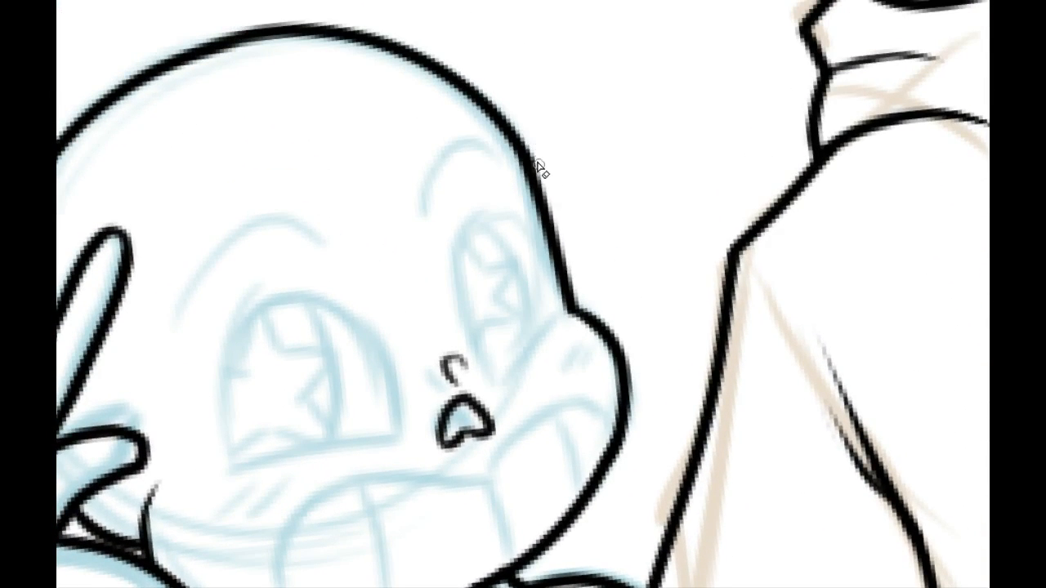
pyautogui.moveTo(525, 216); pyautogui.dragTo(581, 191)
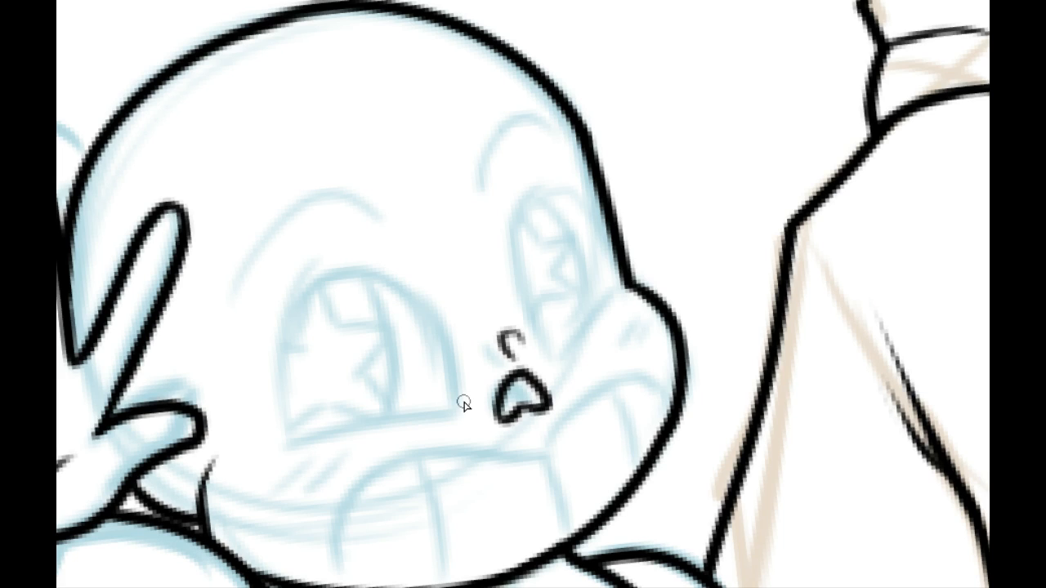
pyautogui.moveTo(406, 331); pyautogui.dragTo(293, 183)
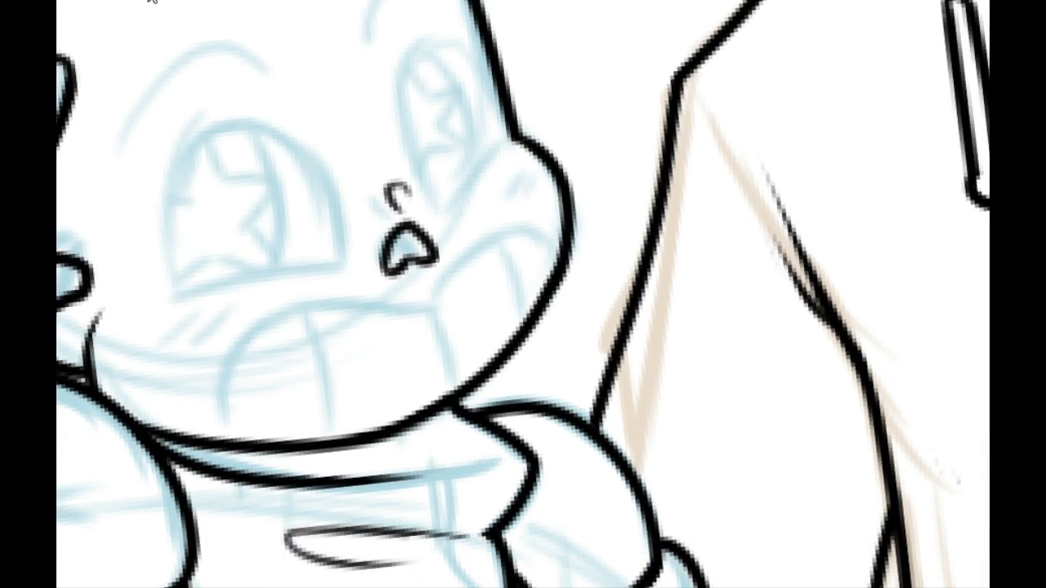
pyautogui.click(334, 1)
pyautogui.moveTo(324, 340); pyautogui.dragTo(410, 317)
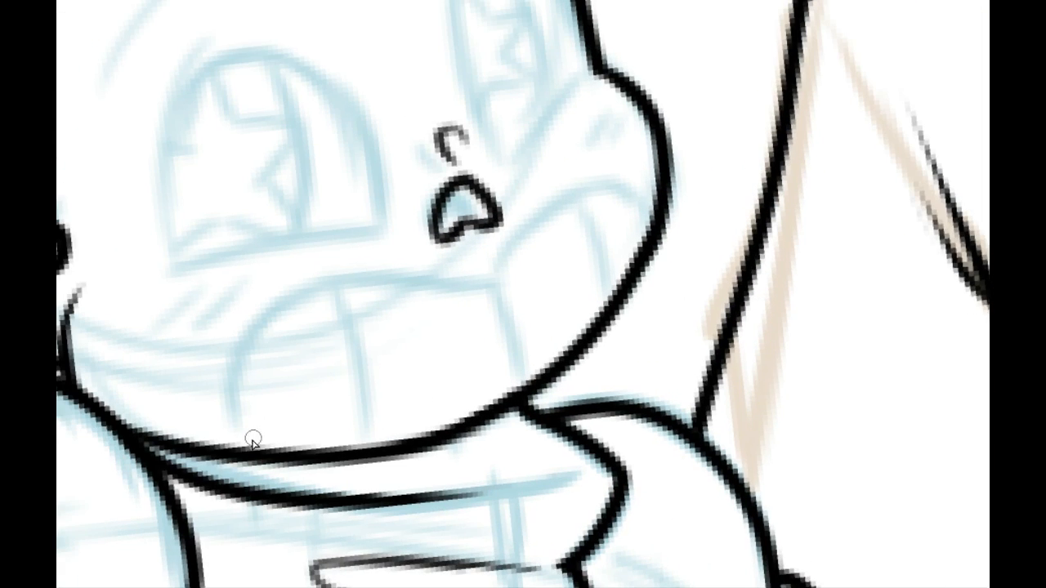
pyautogui.moveTo(230, 444)
pyautogui.mouseDown()
pyautogui.moveTo(227, 367)
pyautogui.moveTo(477, 309)
pyautogui.moveTo(415, 281)
pyautogui.moveTo(235, 446)
pyautogui.moveTo(476, 303)
pyautogui.mouseUp()
pyautogui.hotkey('ctrl', 'z')
pyautogui.hotkey('ctrl', 'z')
pyautogui.hotkey('ctrl', 'z')
pyautogui.moveTo(243, 446); pyautogui.dragTo(488, 301)
pyautogui.hotkey('ctrl', 'z')
pyautogui.moveTo(243, 449)
pyautogui.mouseDown()
pyautogui.moveTo(504, 293)
pyautogui.moveTo(497, 273)
pyautogui.moveTo(619, 221)
pyautogui.mouseUp()
pyautogui.hotkey('ctrl', 'z')
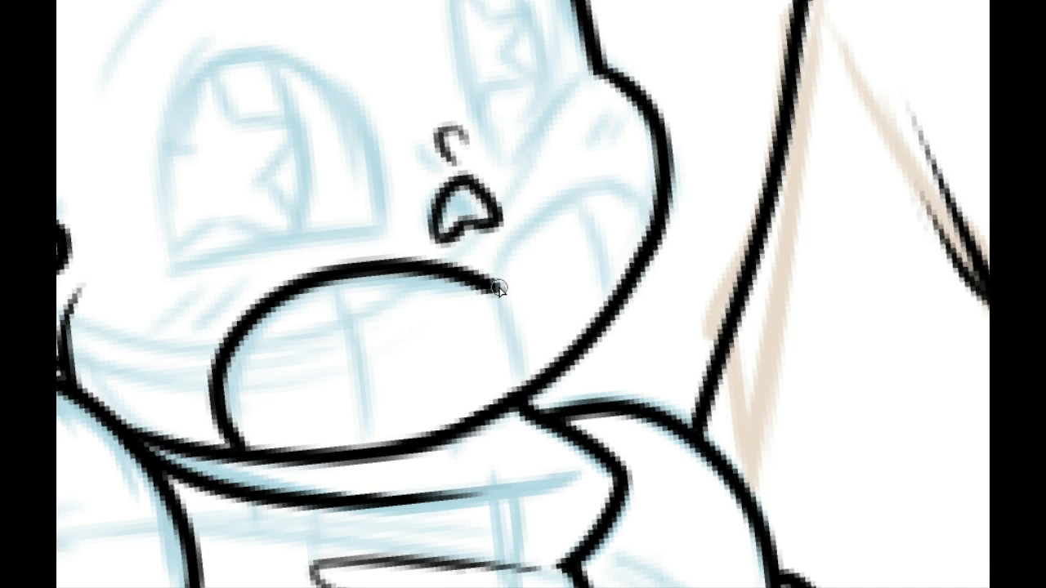
pyautogui.moveTo(497, 285); pyautogui.dragTo(661, 231)
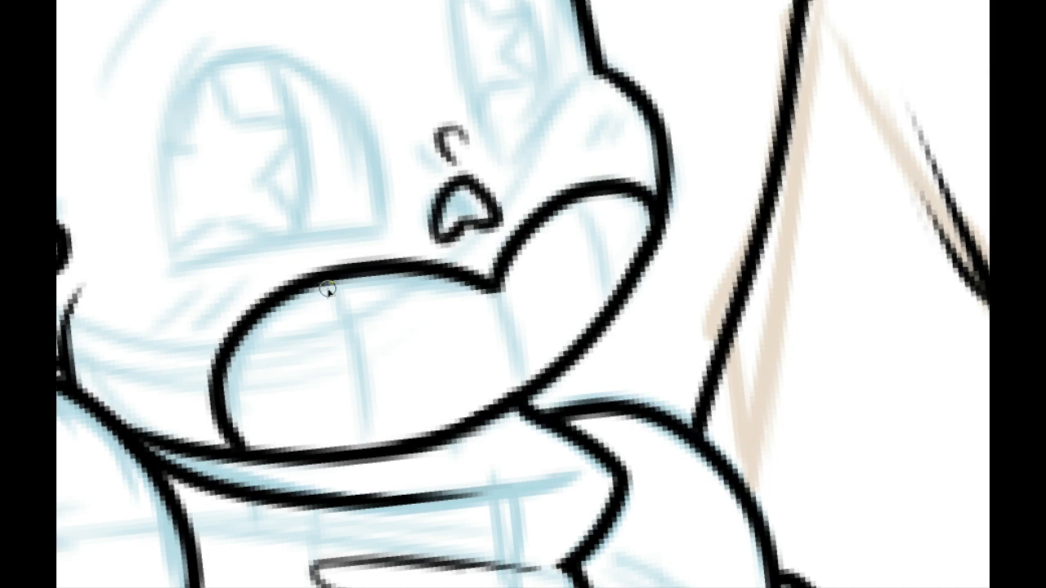
# Step: Ink a tooth divider across the mouth's larger half and another down from where the two arches meet
pyautogui.moveTo(326, 287); pyautogui.dragTo(372, 448)
pyautogui.hotkey('ctrl', 'z')
pyautogui.moveTo(331, 279); pyautogui.dragTo(372, 451)
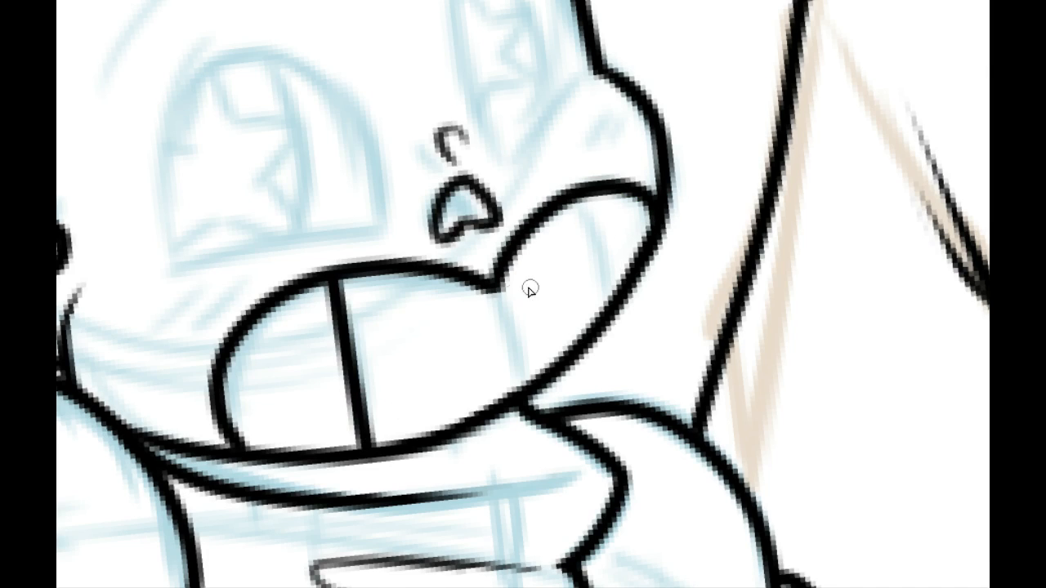
pyautogui.moveTo(494, 286); pyautogui.dragTo(522, 388)
pyautogui.moveTo(586, 197); pyautogui.dragTo(618, 299)
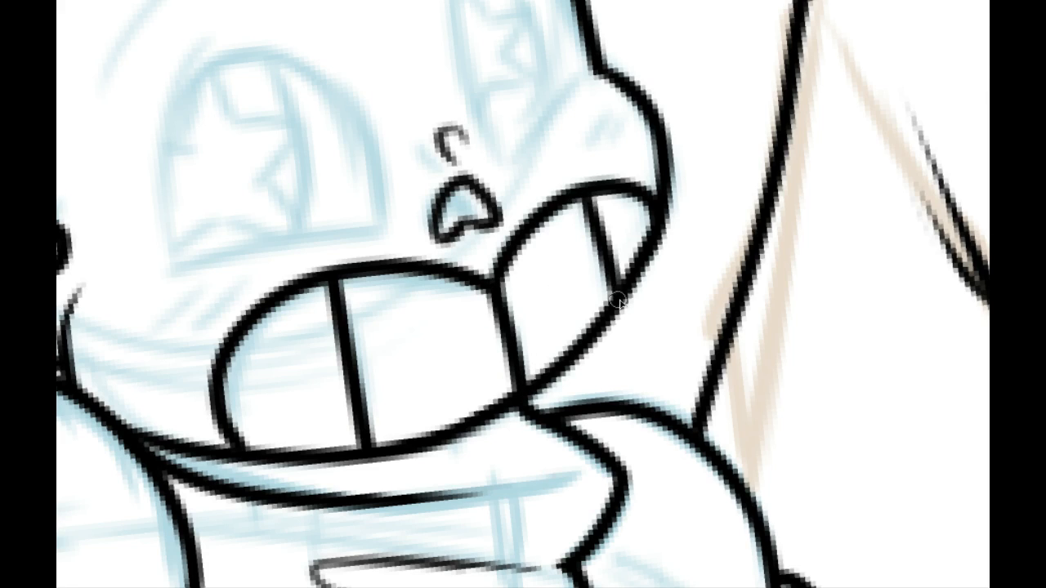
pyautogui.hotkey('ctrl', 'z')
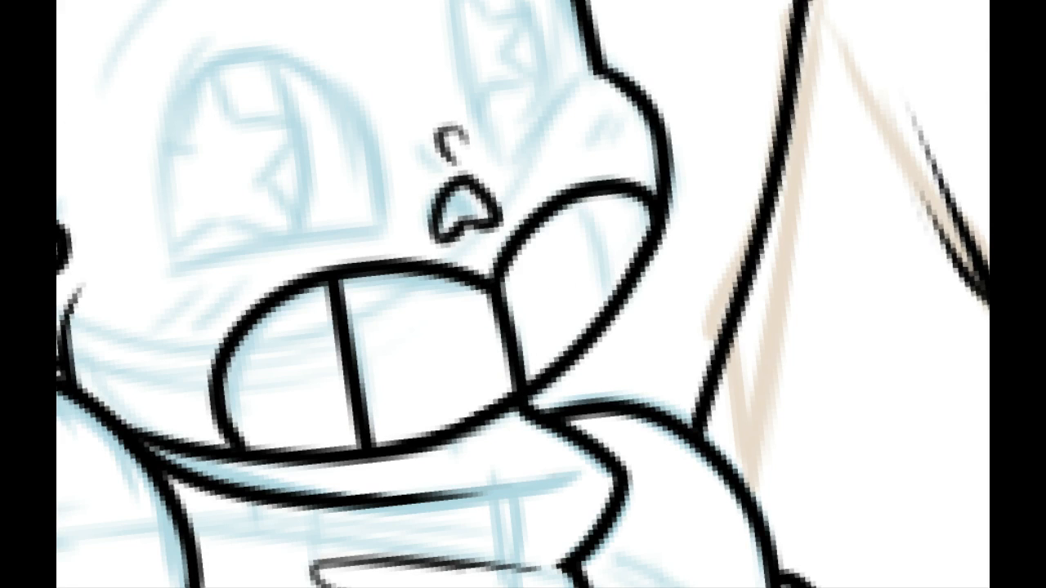
# Step: Erase the upper edge of the mouth's smaller arch and redraw it narrower, meeting the jaw contour lower down
pyautogui.moveTo(553, 240)
pyautogui.mouseDown()
pyautogui.moveTo(551, 226)
pyautogui.moveTo(614, 168)
pyautogui.moveTo(618, 235)
pyautogui.moveTo(645, 187)
pyautogui.mouseUp()
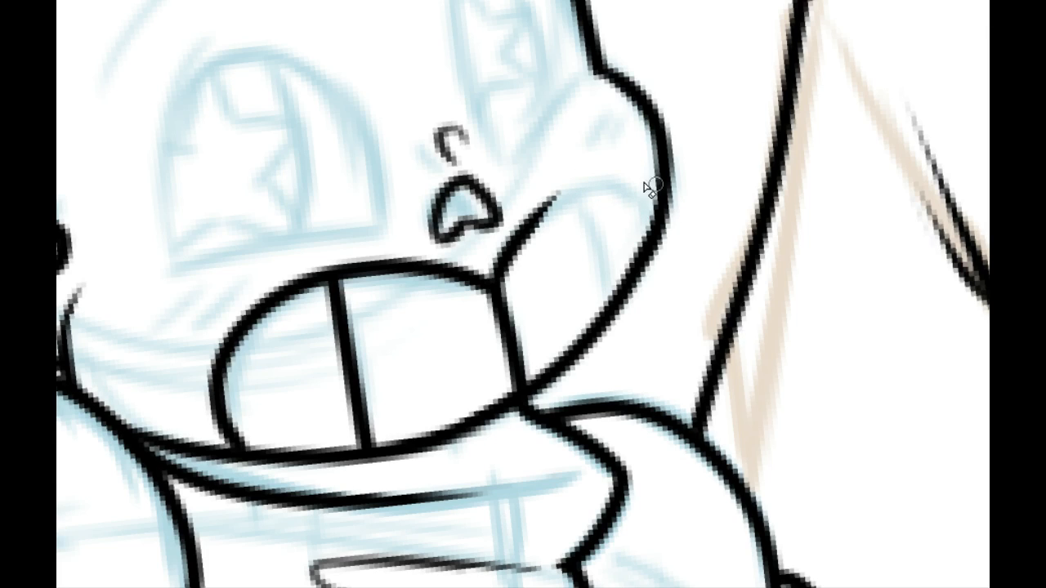
pyautogui.moveTo(503, 281); pyautogui.dragTo(618, 210)
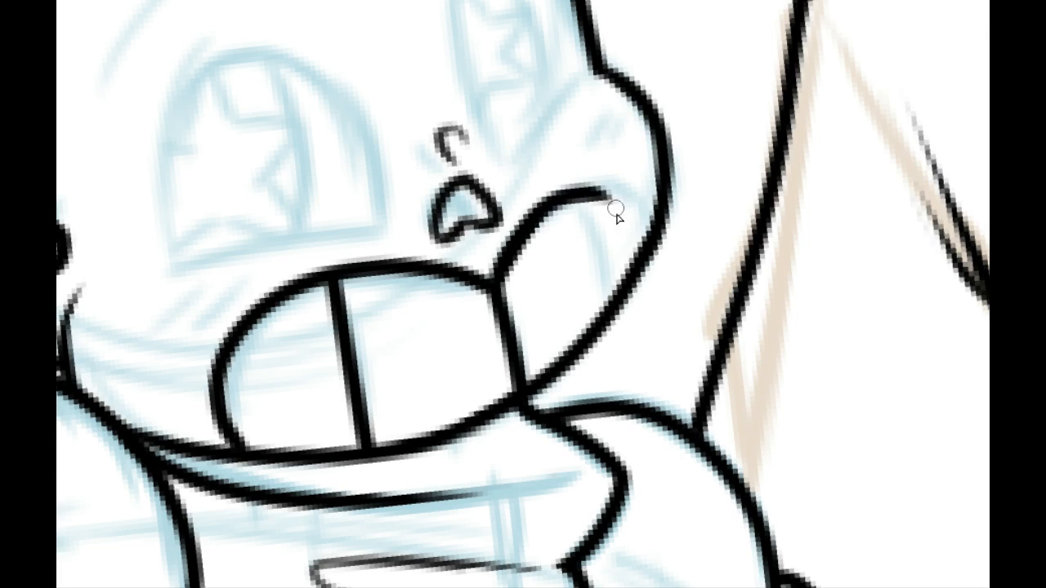
pyautogui.hotkey('ctrl', 'z')
pyautogui.moveTo(498, 272)
pyautogui.mouseDown()
pyautogui.moveTo(640, 239)
pyautogui.moveTo(647, 260)
pyautogui.mouseUp()
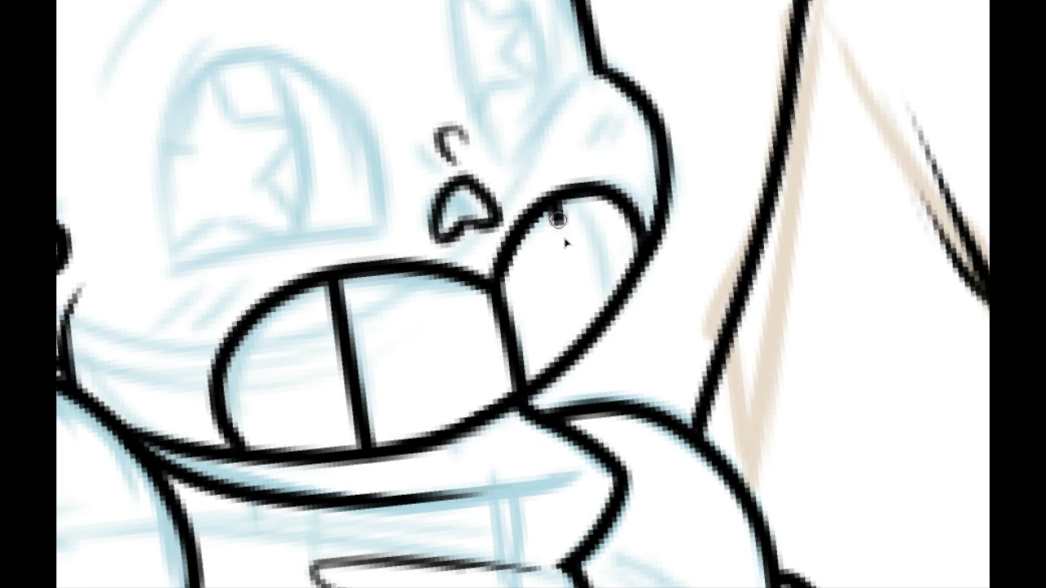
# Step: Ink a slanted tooth divider across the mouth's smaller arch down to the jaw contour
pyautogui.moveTo(557, 201); pyautogui.dragTo(602, 325)
pyautogui.hotkey('ctrl', 'z')
pyautogui.moveTo(568, 198); pyautogui.dragTo(607, 326)
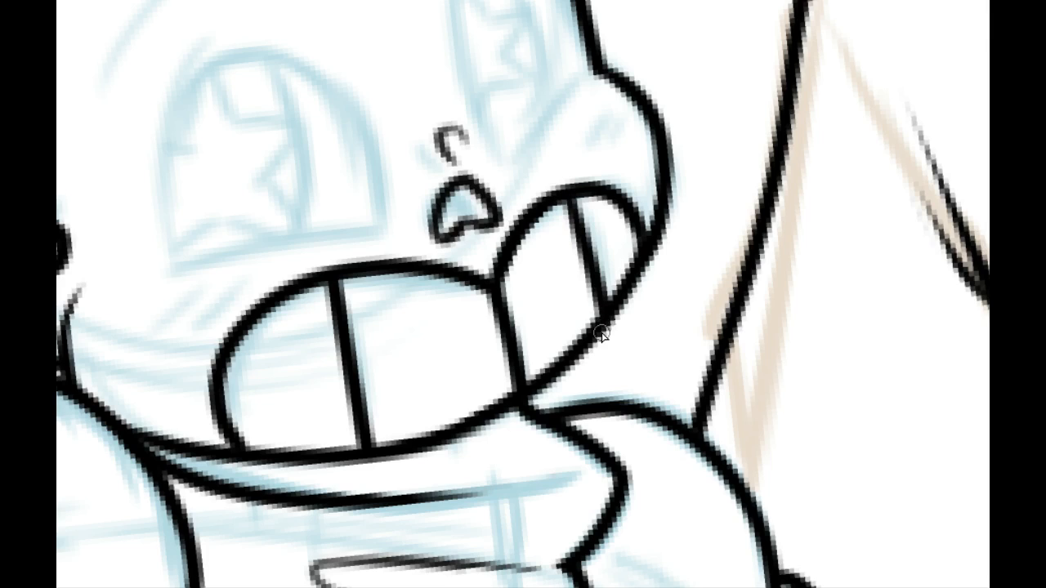
pyautogui.hotkey('ctrl', 'z')
pyautogui.moveTo(570, 200); pyautogui.dragTo(607, 326)
pyautogui.hotkey('ctrl', 'z')
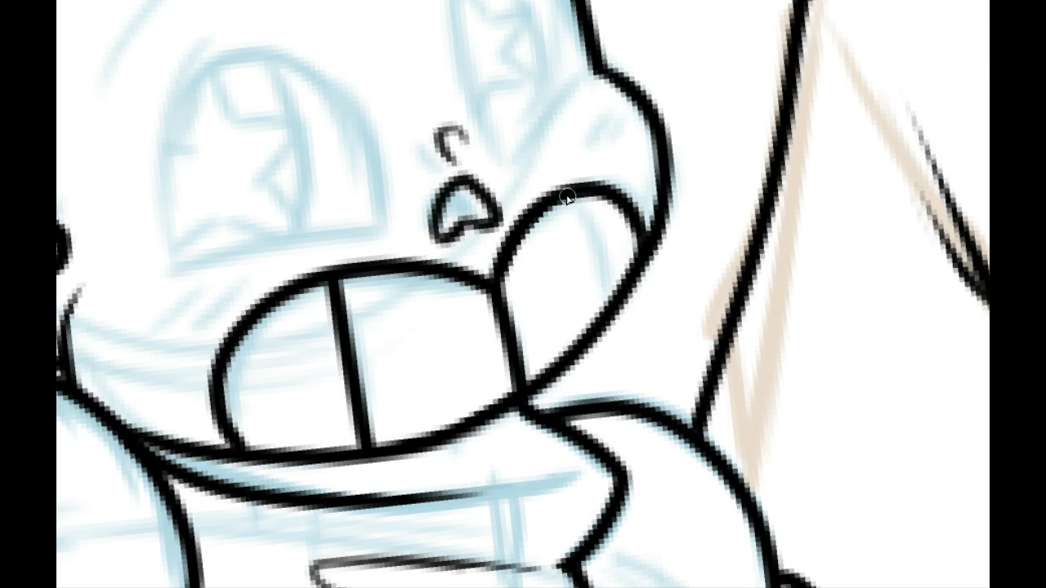
pyautogui.moveTo(567, 197); pyautogui.dragTo(609, 326)
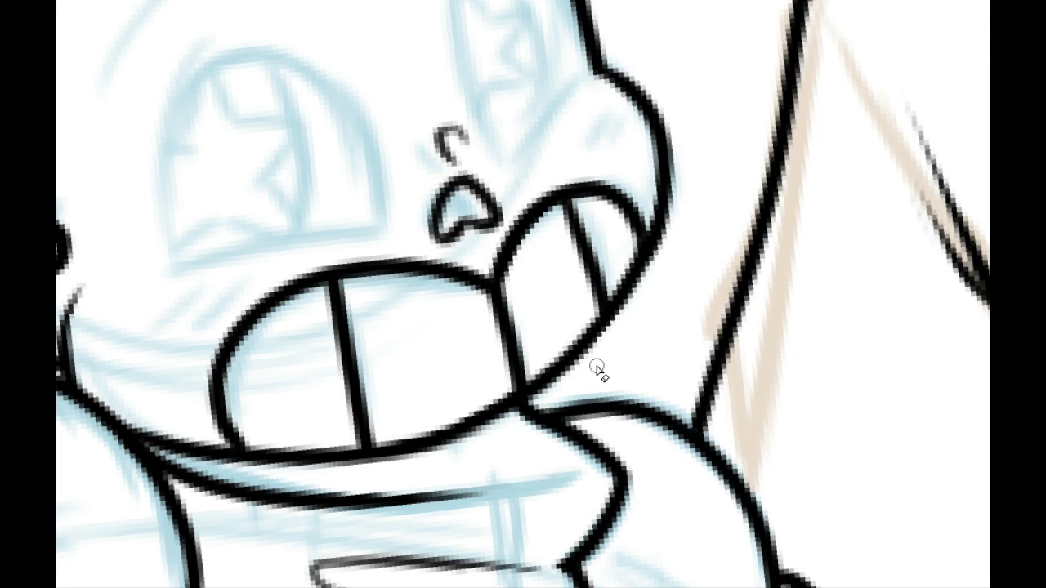
# Step: Ink the larger eye's lower edge and its outer curve on the side of the raised hand
pyautogui.moveTo(149, 159); pyautogui.dragTo(286, 241)
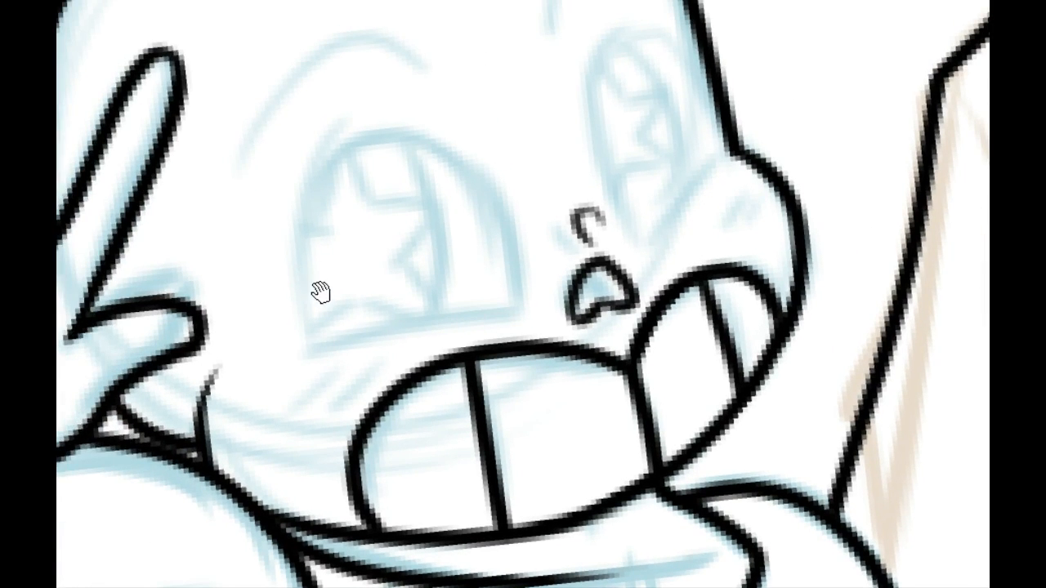
pyautogui.moveTo(319, 292)
pyautogui.mouseDown()
pyautogui.moveTo(273, 220)
pyautogui.moveTo(338, 368)
pyautogui.moveTo(349, 335)
pyautogui.mouseUp()
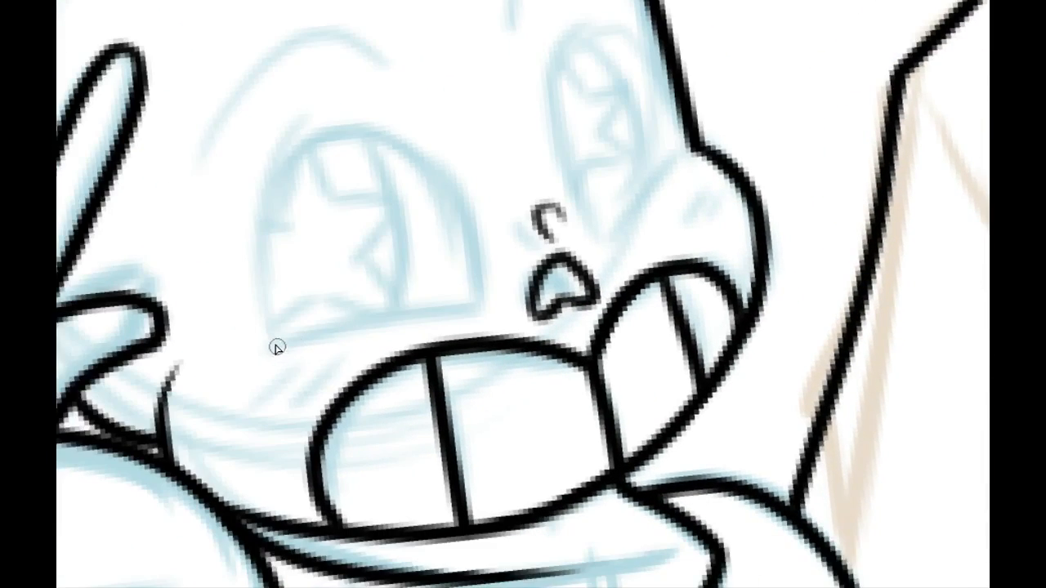
pyautogui.moveTo(245, 347); pyautogui.dragTo(482, 313)
pyautogui.hotkey('ctrl', 'z')
pyautogui.moveTo(245, 347); pyautogui.dragTo(480, 316)
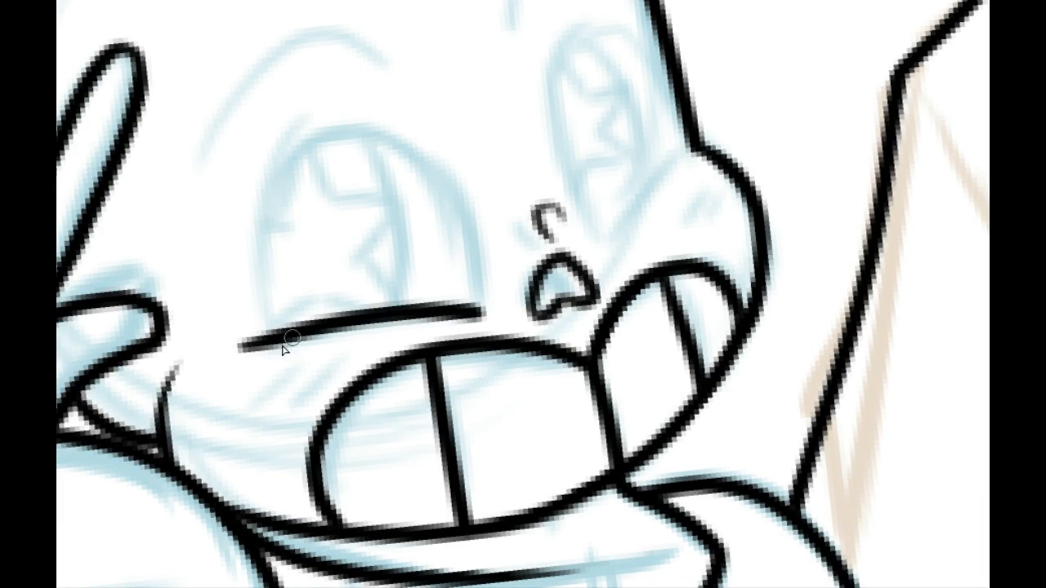
pyautogui.moveTo(260, 342); pyautogui.dragTo(359, 129)
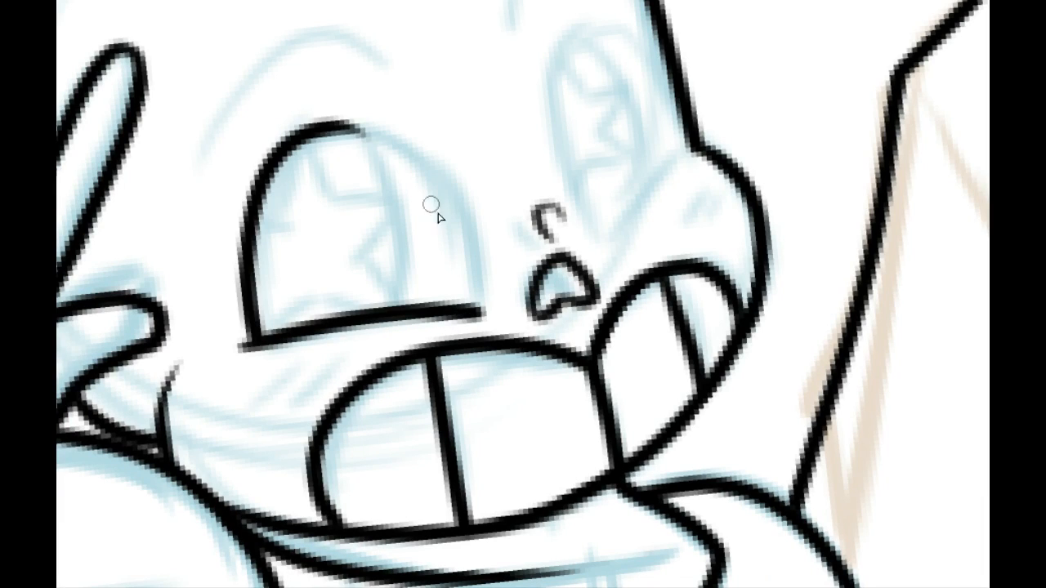
# Step: Close the larger eye's outline with the curve facing the nose and trim the overhanging line at its corner
pyautogui.moveTo(481, 310); pyautogui.dragTo(358, 129)
pyautogui.hotkey('ctrl', 'z')
pyautogui.moveTo(258, 225)
pyautogui.mouseDown()
pyautogui.moveTo(330, 525)
pyautogui.moveTo(299, 369)
pyautogui.moveTo(482, 277)
pyautogui.mouseUp()
pyautogui.hotkey('ctrl', 'z')
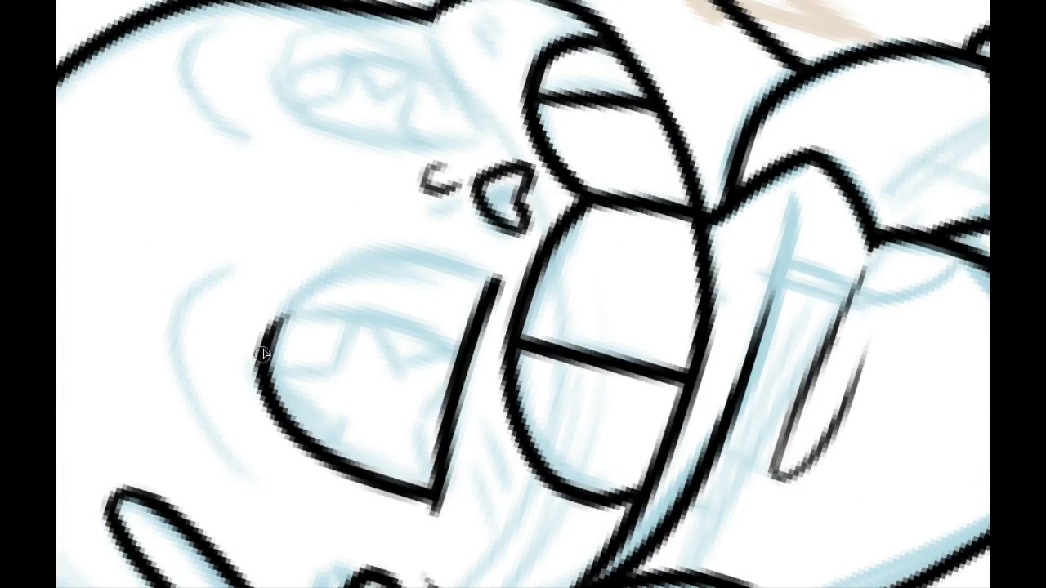
pyautogui.moveTo(260, 356); pyautogui.dragTo(492, 278)
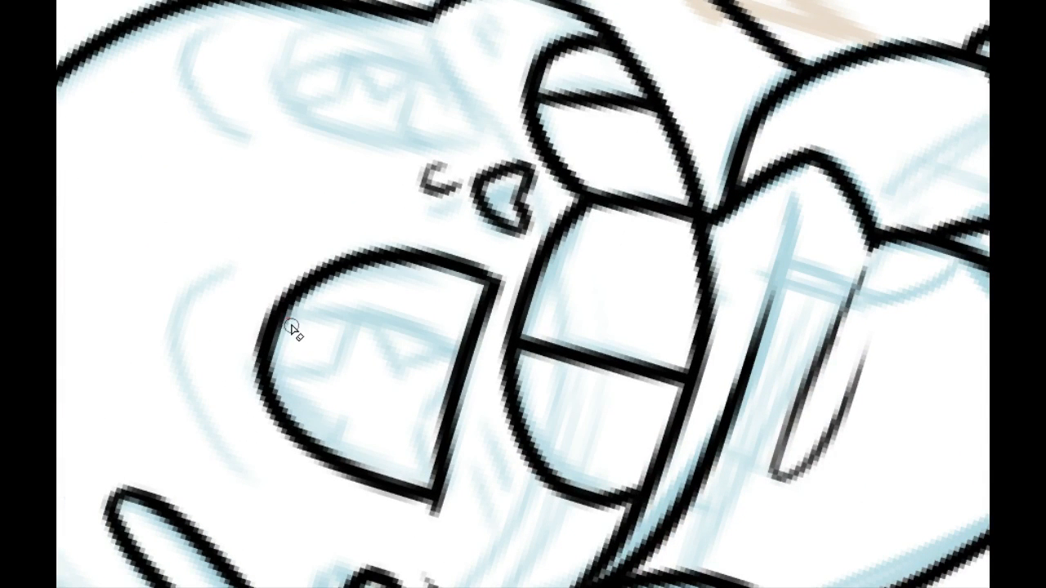
pyautogui.moveTo(380, 457); pyautogui.dragTo(349, 366)
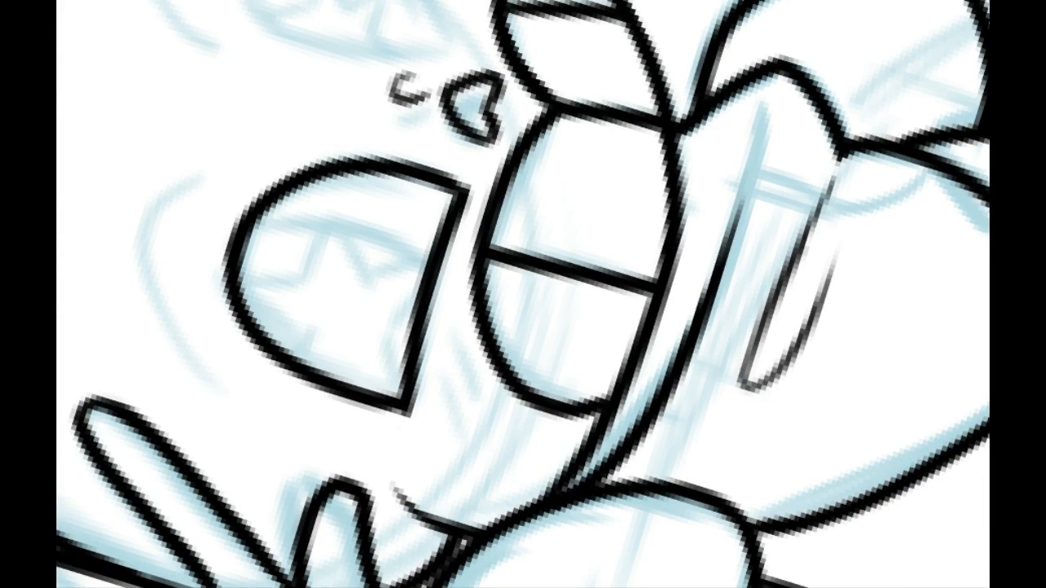
# Step: Ink the curved iris edge and the star pupil's upper and side notches inside the larger eye
pyautogui.moveTo(245, 192); pyautogui.dragTo(497, 123)
pyautogui.moveTo(480, 197); pyautogui.dragTo(317, 316)
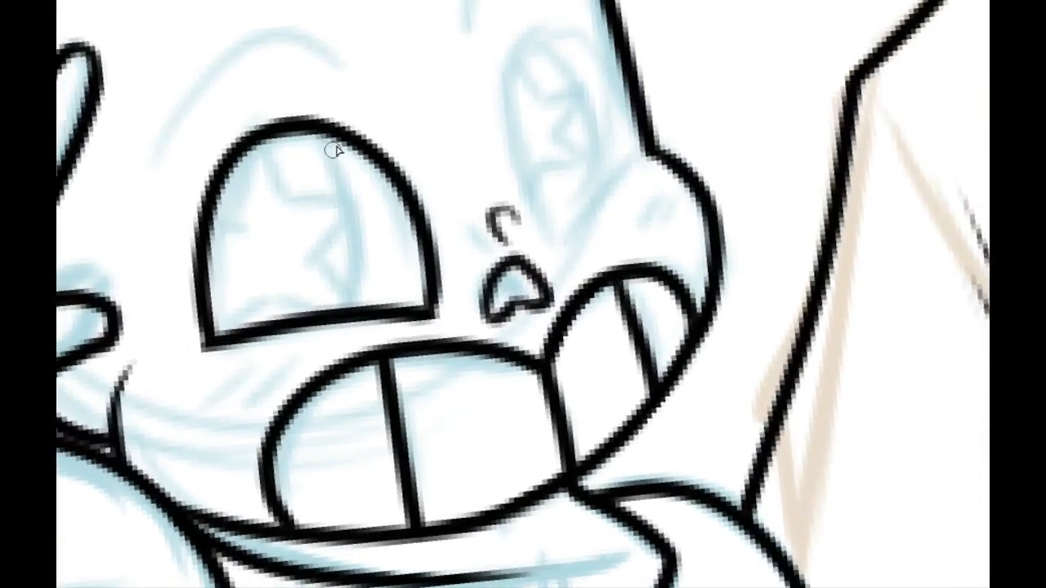
pyautogui.moveTo(323, 131)
pyautogui.mouseDown()
pyautogui.moveTo(344, 299)
pyautogui.moveTo(327, 137)
pyautogui.moveTo(285, 185)
pyautogui.moveTo(348, 196)
pyautogui.mouseUp()
pyautogui.hotkey('ctrl', 'z')
pyautogui.hotkey('ctrl', 'z')
pyautogui.hotkey('ctrl', 'z')
pyautogui.moveTo(242, 208)
pyautogui.mouseDown()
pyautogui.moveTo(255, 164)
pyautogui.moveTo(300, 205)
pyautogui.mouseUp()
pyautogui.hotkey('ctrl', 'z')
pyautogui.moveTo(234, 199)
pyautogui.mouseDown()
pyautogui.moveTo(253, 140)
pyautogui.moveTo(289, 195)
pyautogui.moveTo(360, 205)
pyautogui.moveTo(308, 260)
pyautogui.moveTo(337, 292)
pyautogui.mouseUp()
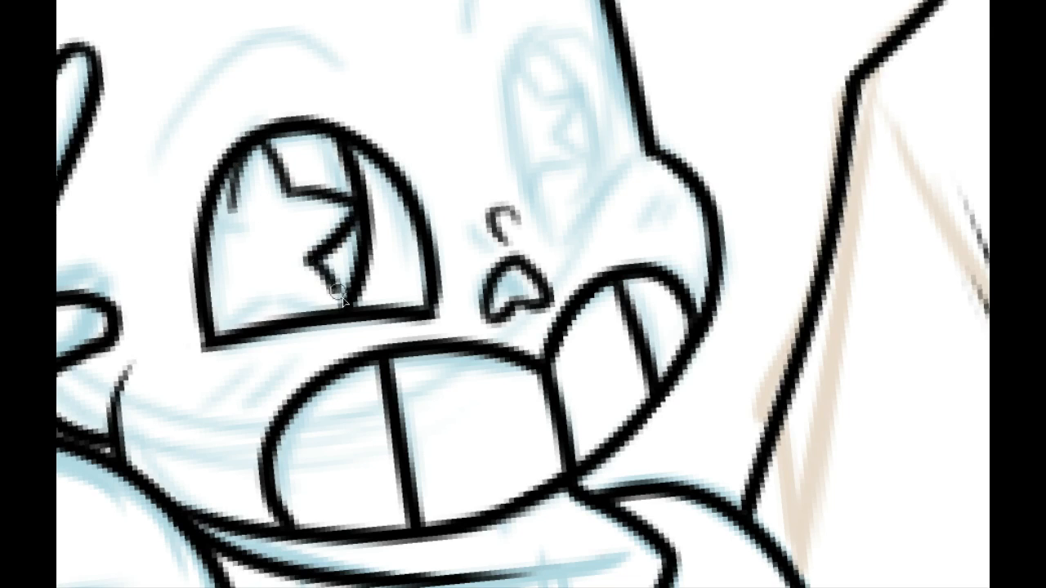
pyautogui.hotkey('ctrl', 'z')
pyautogui.hotkey('ctrl', 'z')
pyautogui.moveTo(311, 257); pyautogui.dragTo(358, 199)
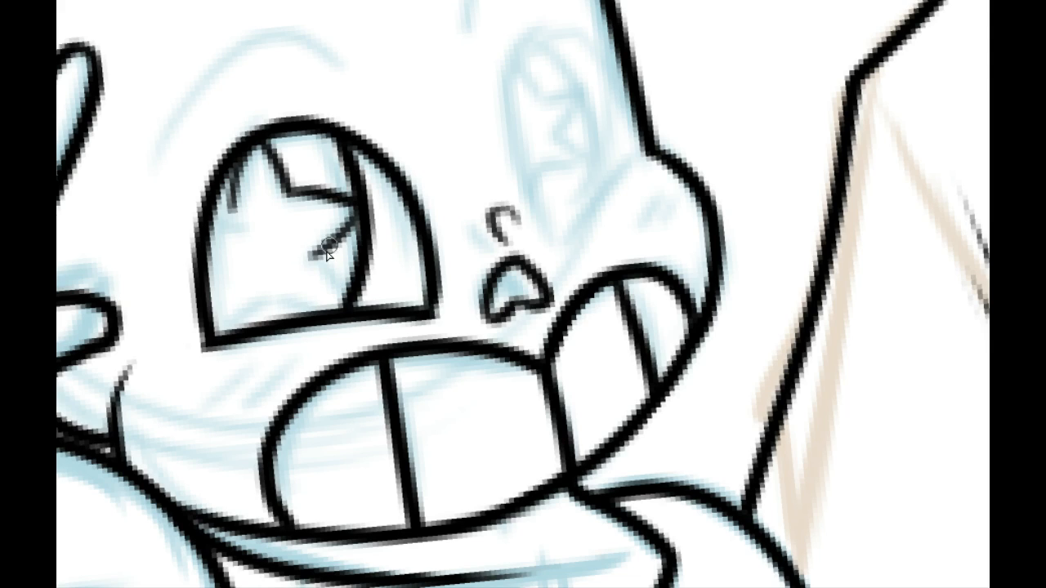
pyautogui.moveTo(313, 258); pyautogui.dragTo(331, 306)
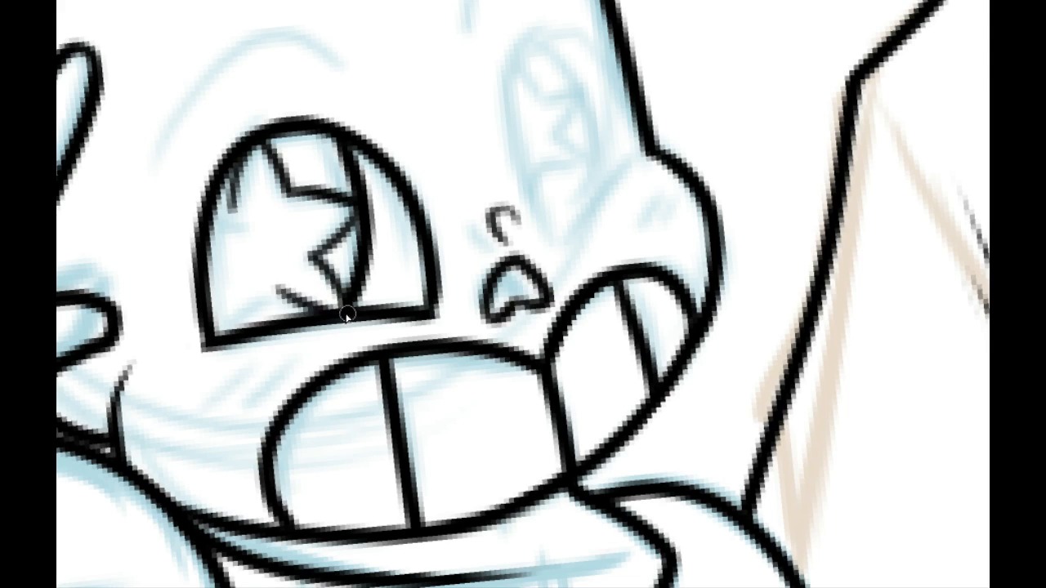
pyautogui.hotkey('ctrl', 'z')
pyautogui.hotkey('ctrl', 'z')
# Step: Ink the star pupil's remaining notches along the outer side, lower edge and nose side of the larger eye
pyautogui.moveTo(227, 211); pyautogui.dragTo(214, 211)
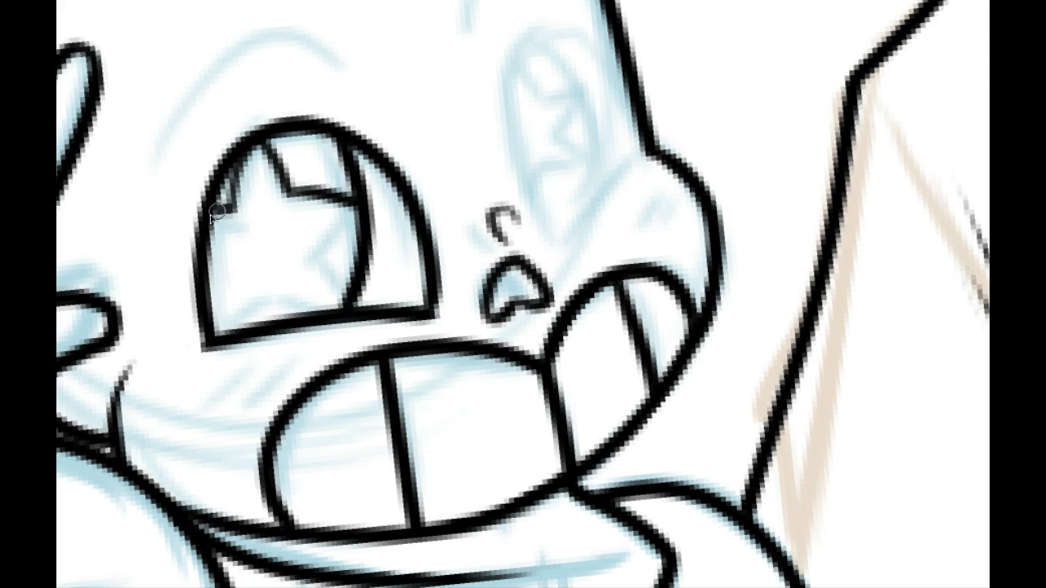
pyautogui.moveTo(206, 255)
pyautogui.mouseDown()
pyautogui.moveTo(212, 319)
pyautogui.moveTo(275, 290)
pyautogui.moveTo(327, 315)
pyautogui.mouseUp()
pyautogui.hotkey('ctrl', 'z')
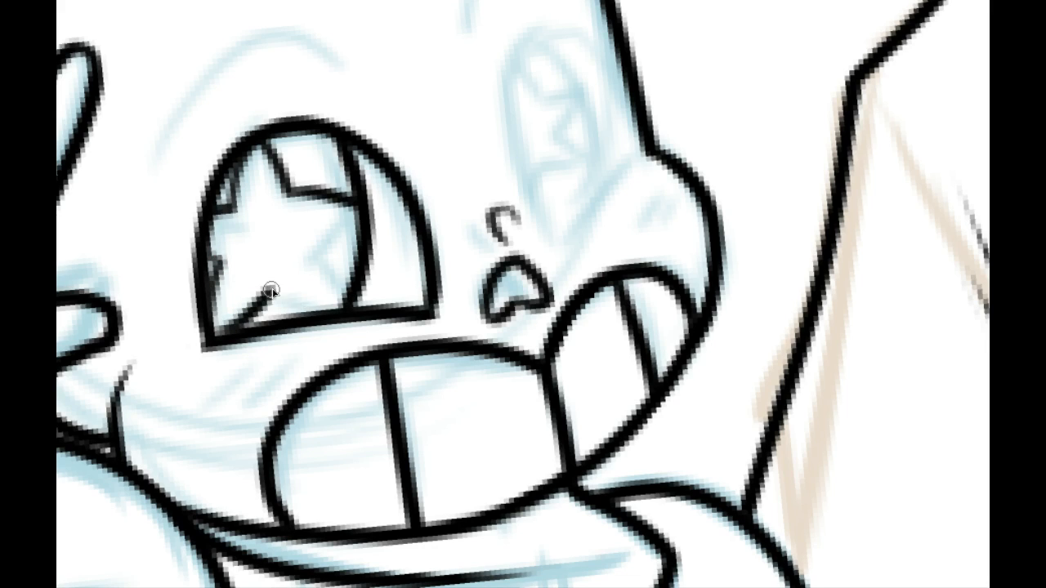
pyautogui.moveTo(271, 289)
pyautogui.mouseDown()
pyautogui.moveTo(328, 315)
pyautogui.moveTo(316, 241)
pyautogui.mouseUp()
pyautogui.hotkey('ctrl', 'z')
pyautogui.moveTo(348, 307)
pyautogui.mouseDown()
pyautogui.moveTo(324, 249)
pyautogui.moveTo(354, 213)
pyautogui.mouseUp()
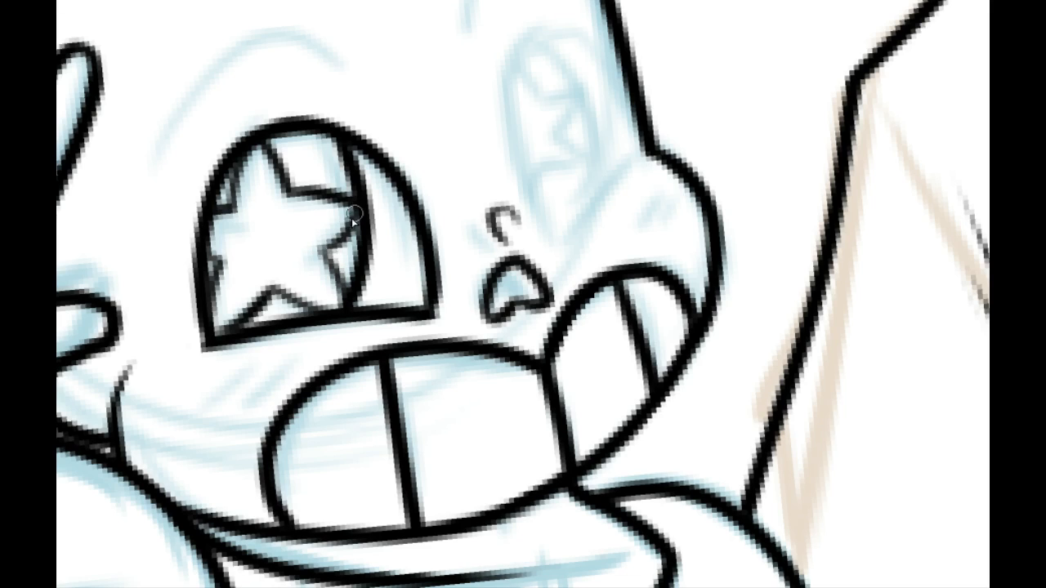
pyautogui.moveTo(317, 251); pyautogui.dragTo(360, 200)
# Step: Ink an arched brow above the larger eye and taper its outer end to a thin point
pyautogui.moveTo(515, 312)
pyautogui.mouseDown()
pyautogui.moveTo(386, 394)
pyautogui.moveTo(508, 391)
pyautogui.mouseUp()
pyautogui.moveTo(304, 230); pyautogui.dragTo(353, 270)
pyautogui.moveTo(214, 245)
pyautogui.mouseDown()
pyautogui.moveTo(394, 173)
pyautogui.moveTo(204, 247)
pyautogui.mouseUp()
pyautogui.hotkey('ctrl', 'z')
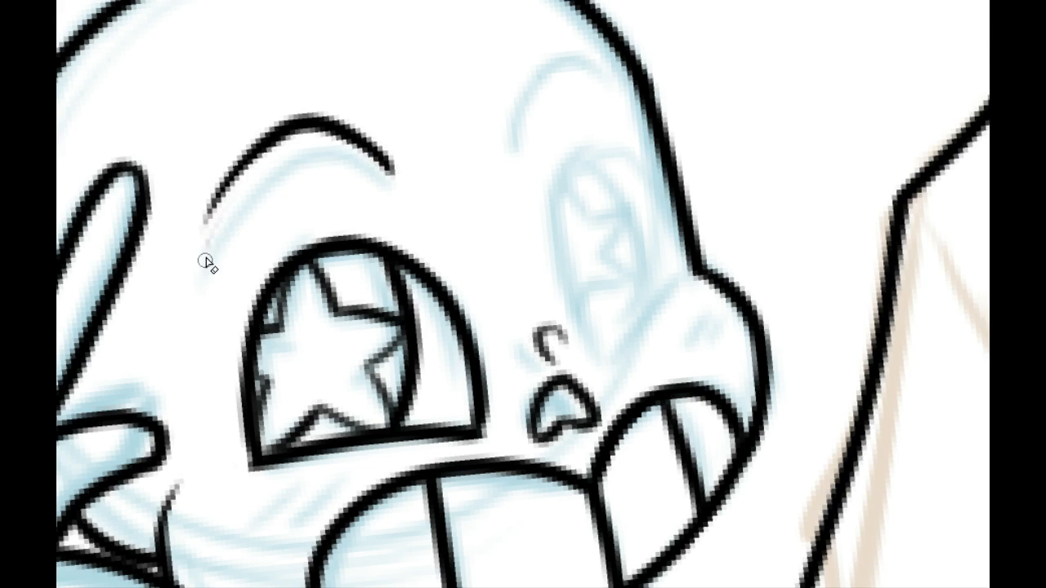
pyautogui.hotkey('ctrl', 'z')
pyautogui.moveTo(281, 159)
pyautogui.mouseDown()
pyautogui.moveTo(213, 236)
pyautogui.moveTo(204, 262)
pyautogui.moveTo(243, 148)
pyautogui.mouseUp()
pyautogui.moveTo(203, 228); pyautogui.dragTo(261, 133)
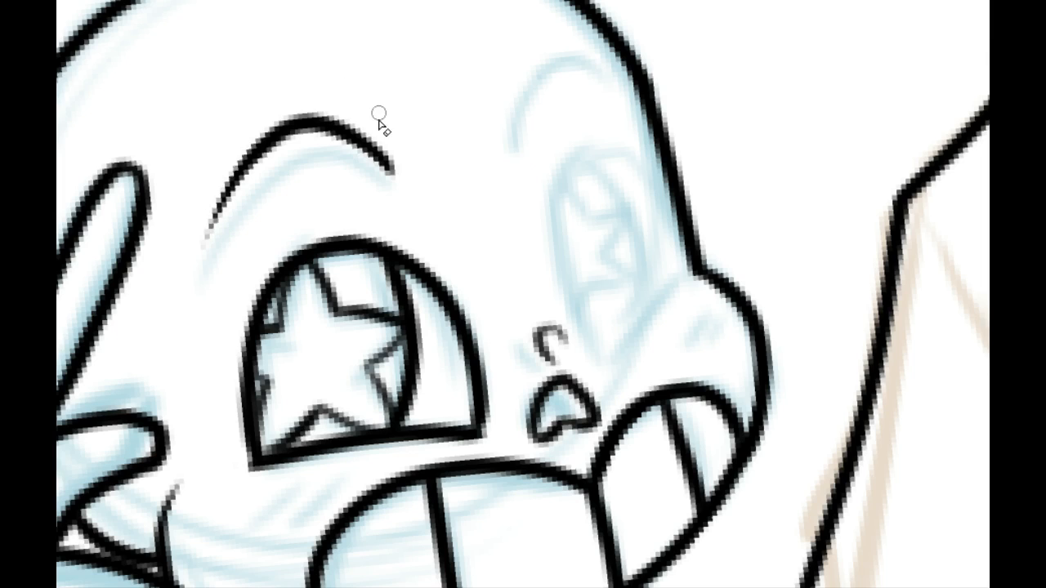
pyautogui.moveTo(394, 155)
pyautogui.mouseDown()
pyautogui.moveTo(368, 196)
pyautogui.moveTo(401, 145)
pyautogui.mouseUp()
pyautogui.hotkey('ctrl', 'z')
# Step: Ink the smaller eye's curved lower edge, rising from its lowest point to the notch above the cheek
pyautogui.moveTo(632, 309); pyautogui.dragTo(540, 255)
pyautogui.moveTo(521, 320); pyautogui.dragTo(621, 216)
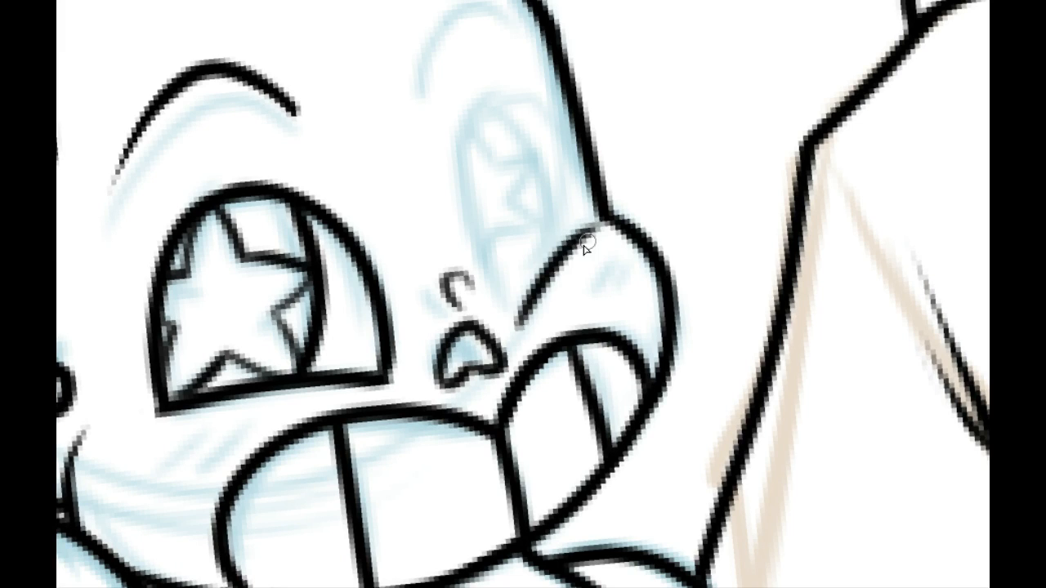
pyautogui.hotkey('ctrl', 'z')
pyautogui.moveTo(518, 329); pyautogui.dragTo(621, 212)
pyautogui.hotkey('ctrl', 'z')
pyautogui.moveTo(519, 329); pyautogui.dragTo(611, 214)
# Step: Ink the smaller eye's nose-side and outer curves to close its outline, and trim the overhanging line ends
pyautogui.moveTo(518, 321); pyautogui.dragTo(533, 98)
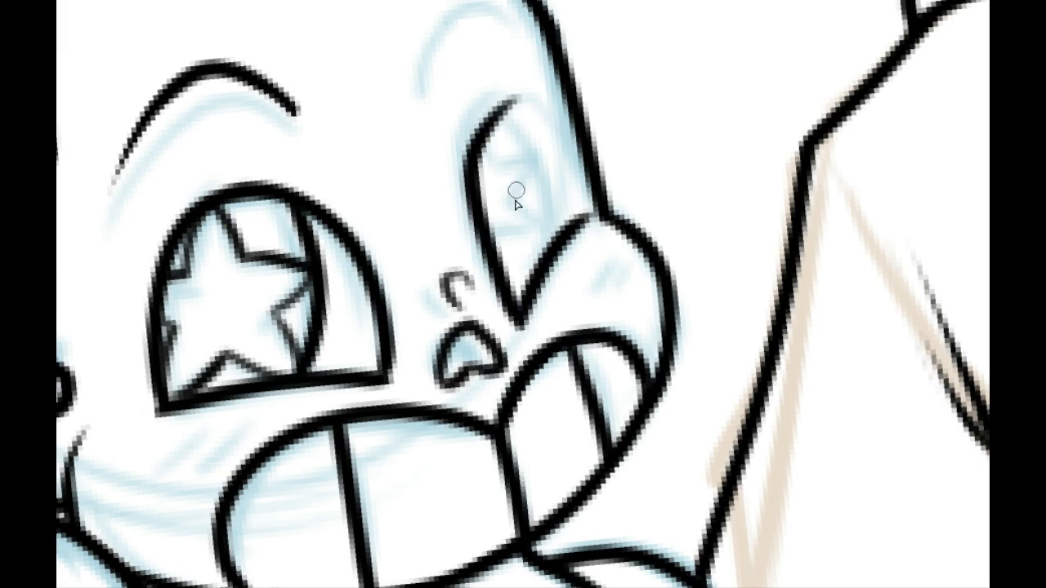
pyautogui.hotkey('ctrl', 'z')
pyautogui.moveTo(520, 327)
pyautogui.mouseDown()
pyautogui.moveTo(535, 104)
pyautogui.moveTo(564, 124)
pyautogui.mouseUp()
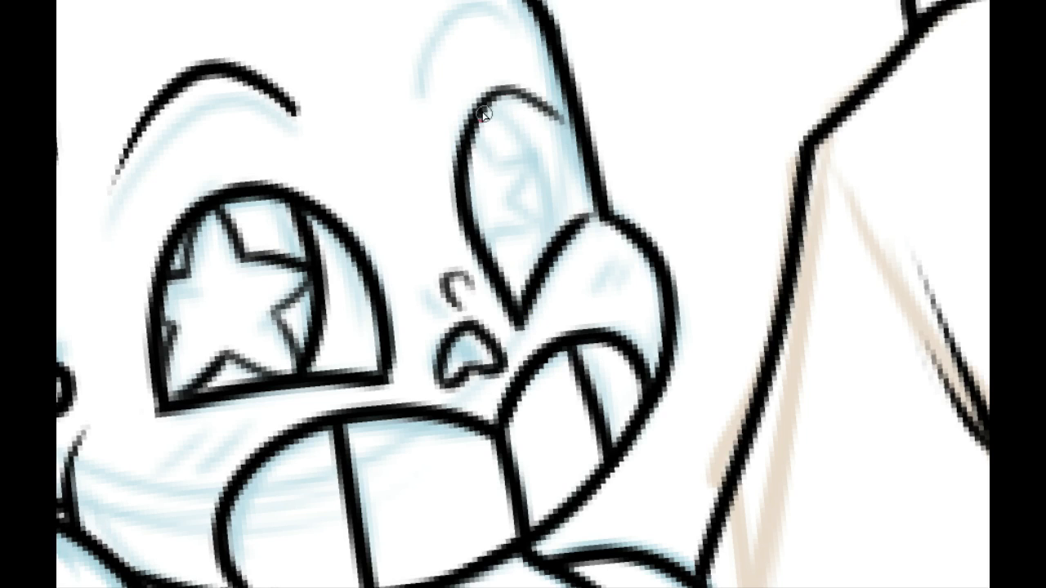
pyautogui.moveTo(483, 114)
pyautogui.mouseDown()
pyautogui.moveTo(572, 203)
pyautogui.moveTo(543, 122)
pyautogui.mouseUp()
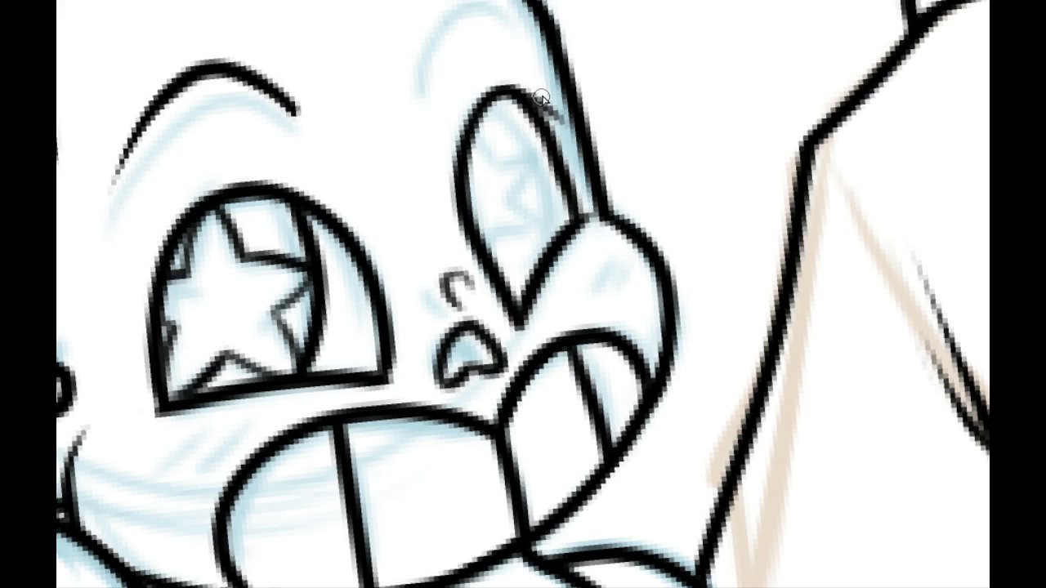
pyautogui.moveTo(513, 83); pyautogui.dragTo(566, 139)
pyautogui.hotkey('ctrl', 'z')
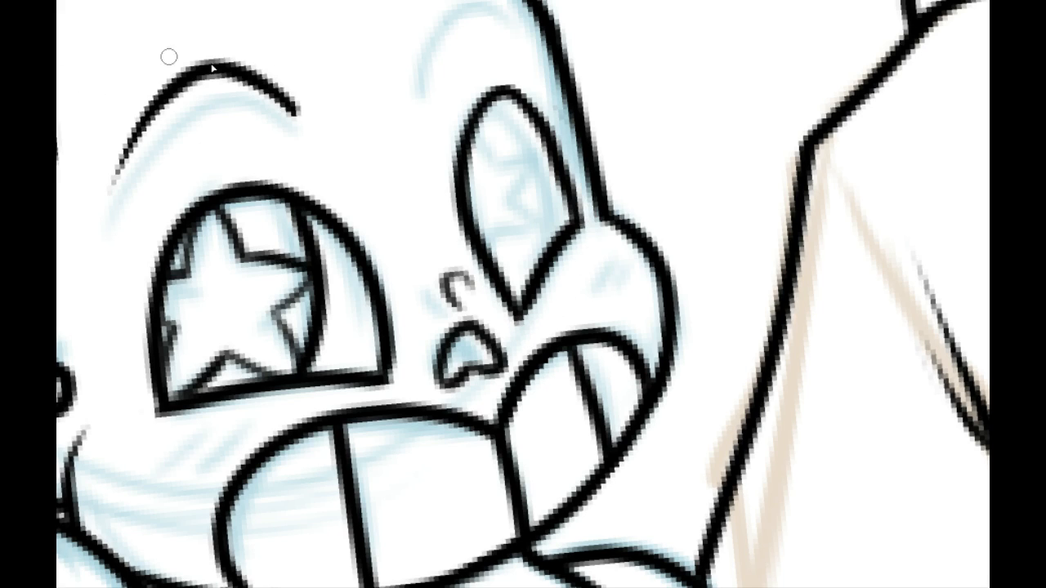
pyautogui.scroll(2, 433, 164)
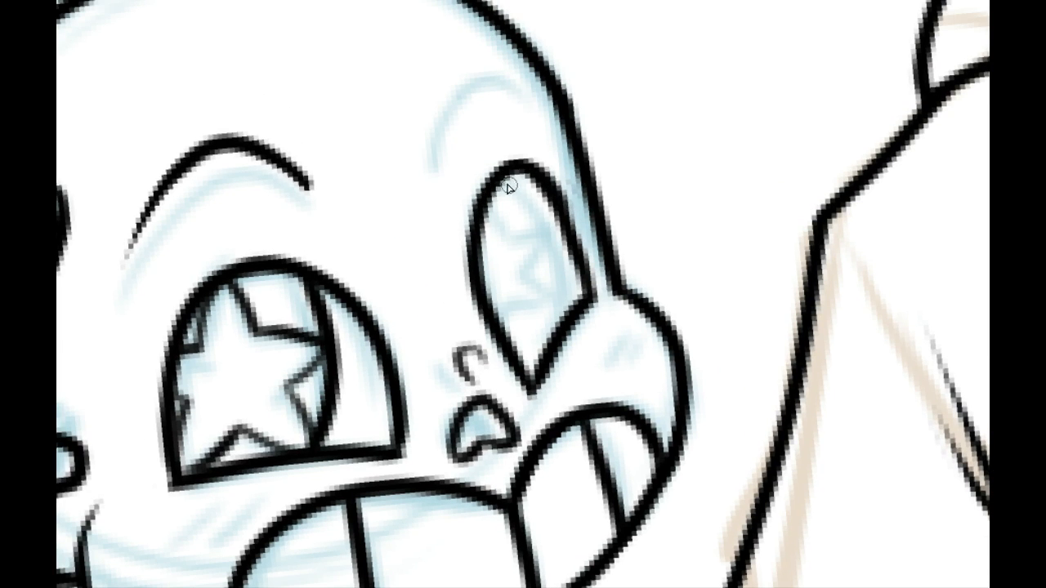
pyautogui.moveTo(558, 194); pyautogui.dragTo(595, 295)
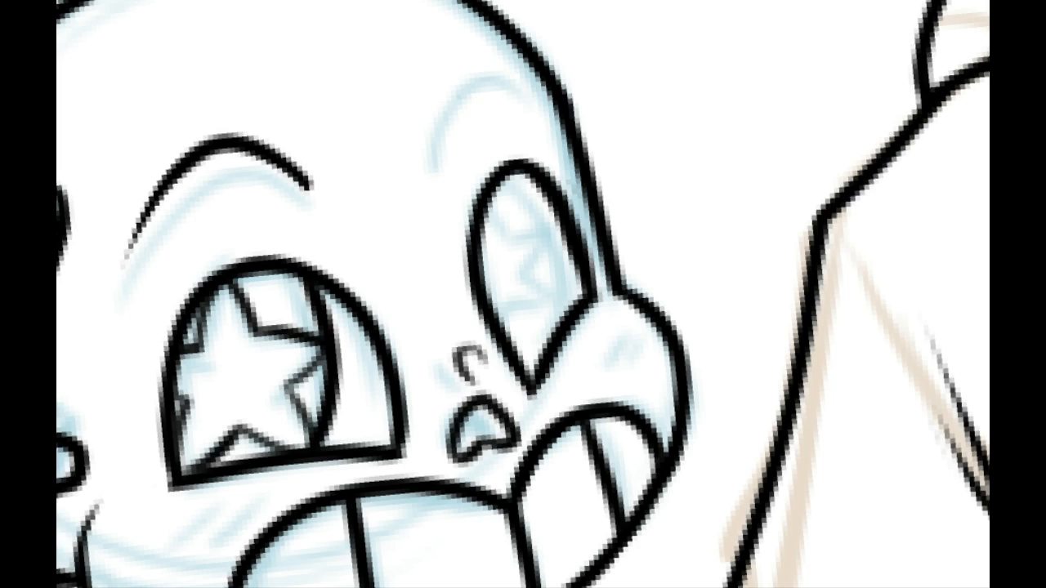
pyautogui.moveTo(532, 187); pyautogui.dragTo(583, 292)
pyautogui.hotkey('ctrl', 'z')
pyautogui.moveTo(524, 183); pyautogui.dragTo(574, 272)
pyautogui.hotkey('ctrl', 'z')
pyautogui.moveTo(527, 184); pyautogui.dragTo(577, 288)
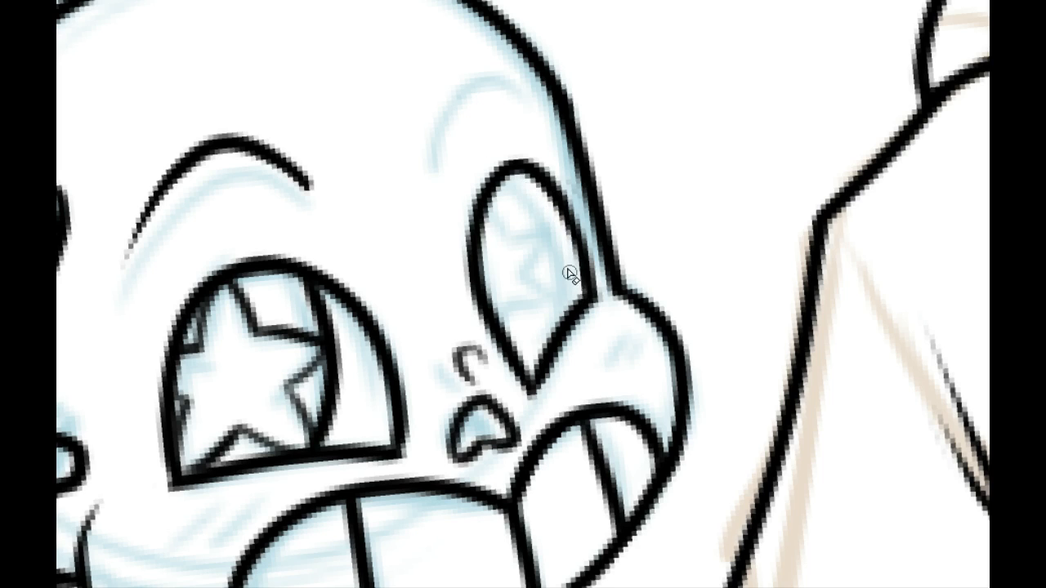
pyautogui.hotkey('ctrl', 'z')
pyautogui.moveTo(524, 183); pyautogui.dragTo(570, 286)
pyautogui.moveTo(531, 187); pyautogui.dragTo(575, 284)
pyautogui.hotkey('ctrl', 'z')
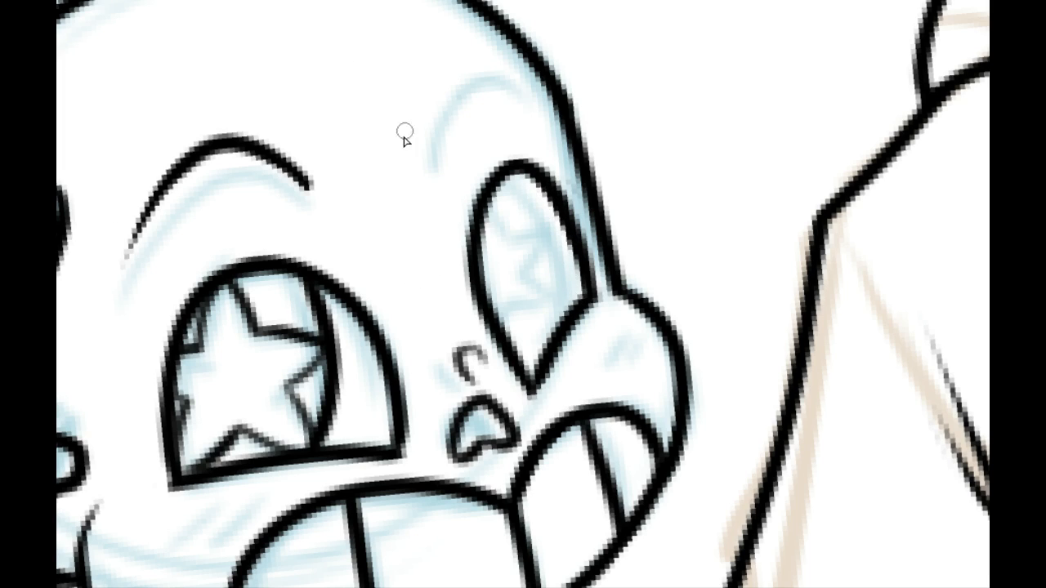
# Step: Ink a short arched brow above the smaller eye and taper its end beside the skull outline
pyautogui.moveTo(427, 165); pyautogui.dragTo(517, 121)
pyautogui.hotkey('ctrl', 'z')
pyautogui.moveTo(427, 167)
pyautogui.mouseDown()
pyautogui.moveTo(527, 118)
pyautogui.moveTo(433, 202)
pyautogui.moveTo(542, 123)
pyautogui.mouseUp()
pyautogui.hotkey('ctrl', 'z')
pyautogui.hotkey('ctrl', 'z')
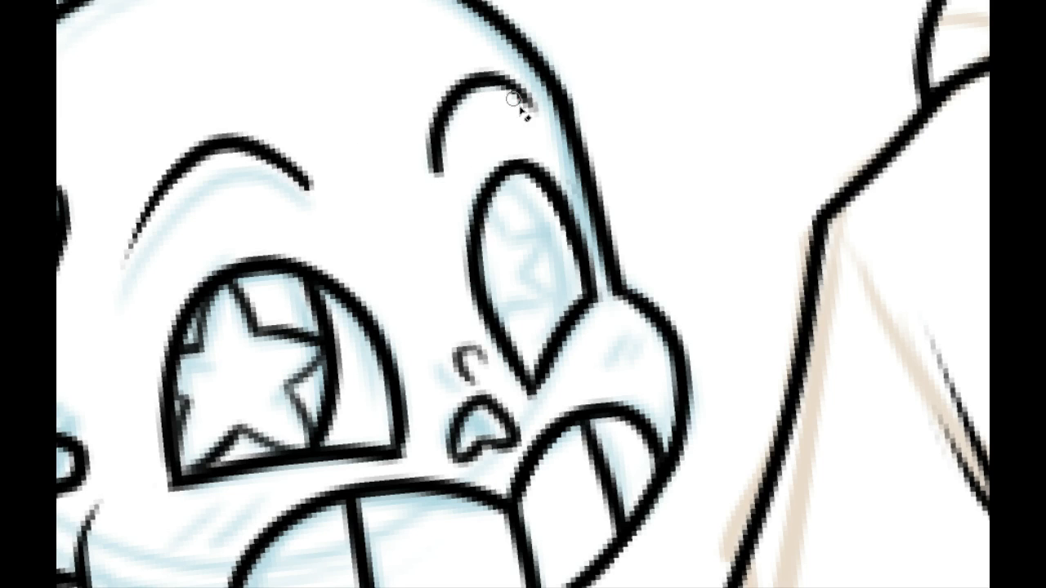
pyautogui.moveTo(431, 111)
pyautogui.mouseDown()
pyautogui.moveTo(502, 75)
pyautogui.moveTo(528, 111)
pyautogui.mouseUp()
pyautogui.hotkey('ctrl', 'z')
pyautogui.moveTo(455, 123); pyautogui.dragTo(524, 111)
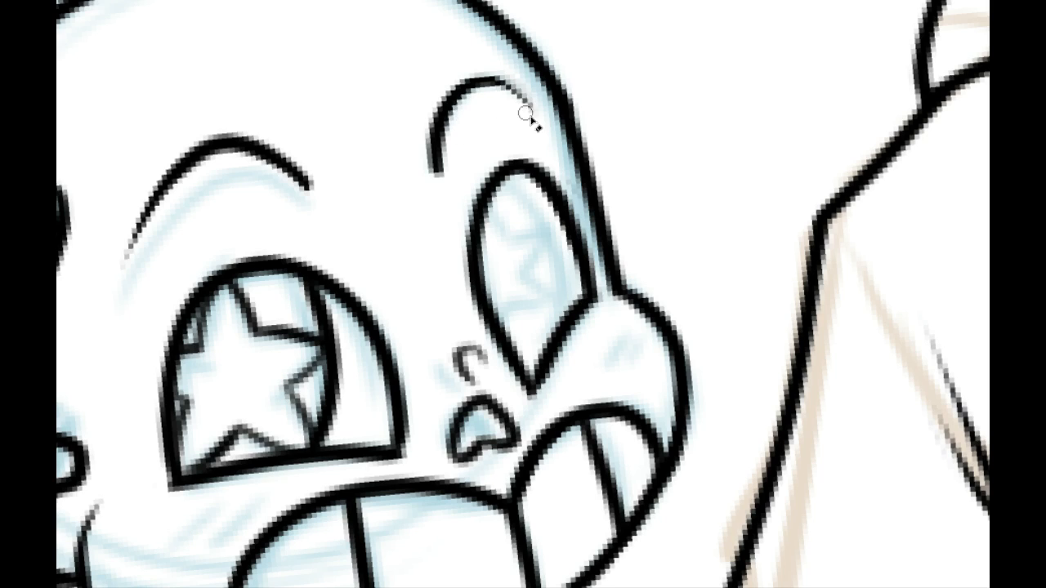
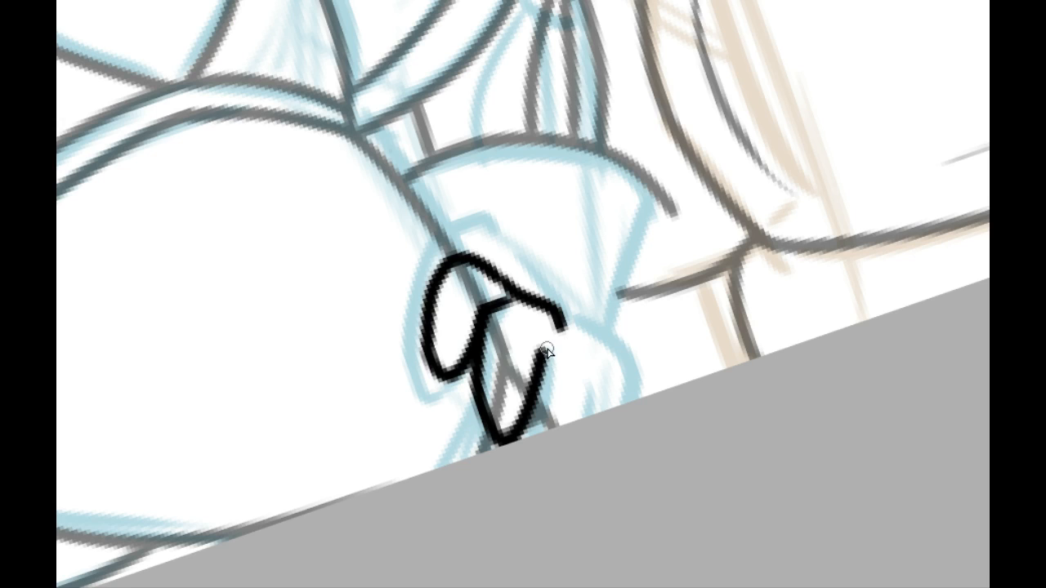
# Step: Ink the remaining curled fingers of the smaller skeleton's hand on the hip and a short crease above the knuckles
pyautogui.moveTo(546, 350)
pyautogui.mouseDown()
pyautogui.moveTo(551, 331)
pyautogui.moveTo(594, 355)
pyautogui.moveTo(558, 426)
pyautogui.moveTo(584, 411)
pyautogui.mouseUp()
pyautogui.moveTo(599, 364); pyautogui.dragTo(621, 413)
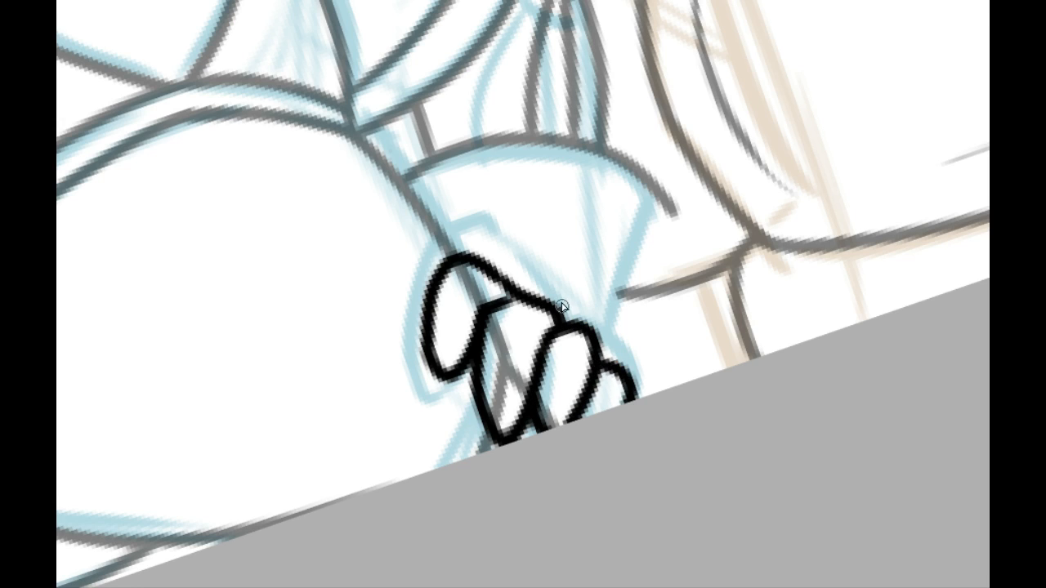
pyautogui.scroll(1, 523, 327)
pyautogui.moveTo(488, 330); pyautogui.dragTo(572, 312)
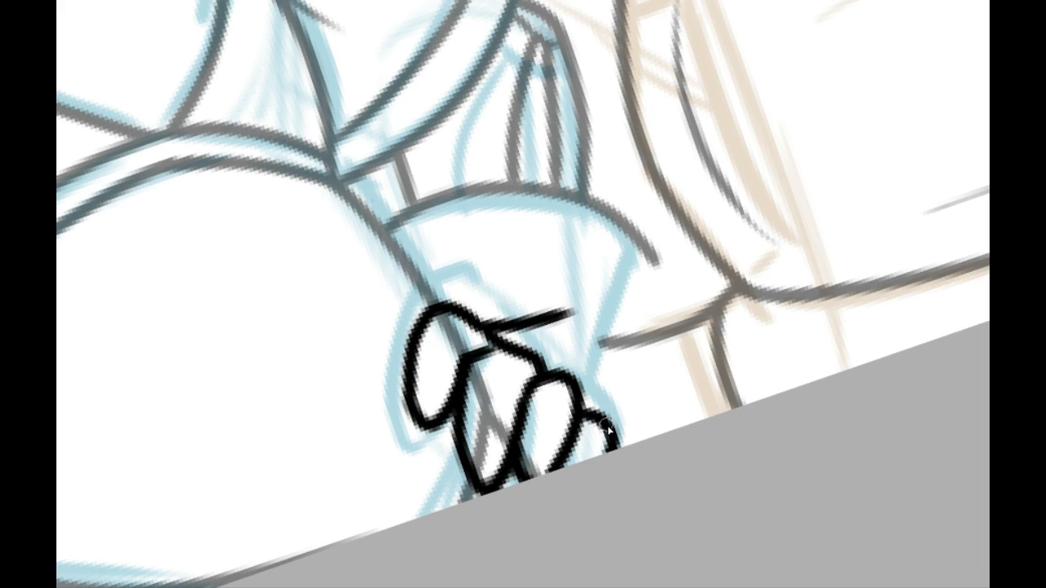
# Step: Ink the glove's outer edge from the last finger through the wrist to the flared cuff's corner, and thin the knuckle crease
pyautogui.moveTo(606, 423); pyautogui.dragTo(581, 348)
pyautogui.hotkey('ctrl', 'z')
pyautogui.moveTo(614, 426)
pyautogui.mouseDown()
pyautogui.moveTo(590, 353)
pyautogui.moveTo(654, 237)
pyautogui.moveTo(590, 355)
pyautogui.mouseUp()
pyautogui.hotkey('ctrl', 'z')
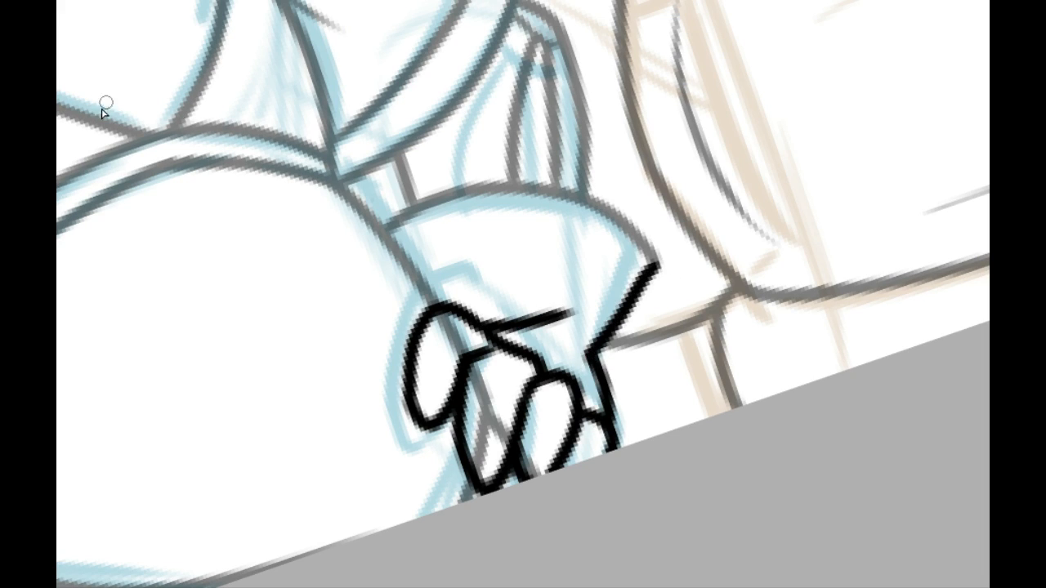
pyautogui.moveTo(498, 311); pyautogui.dragTo(593, 307)
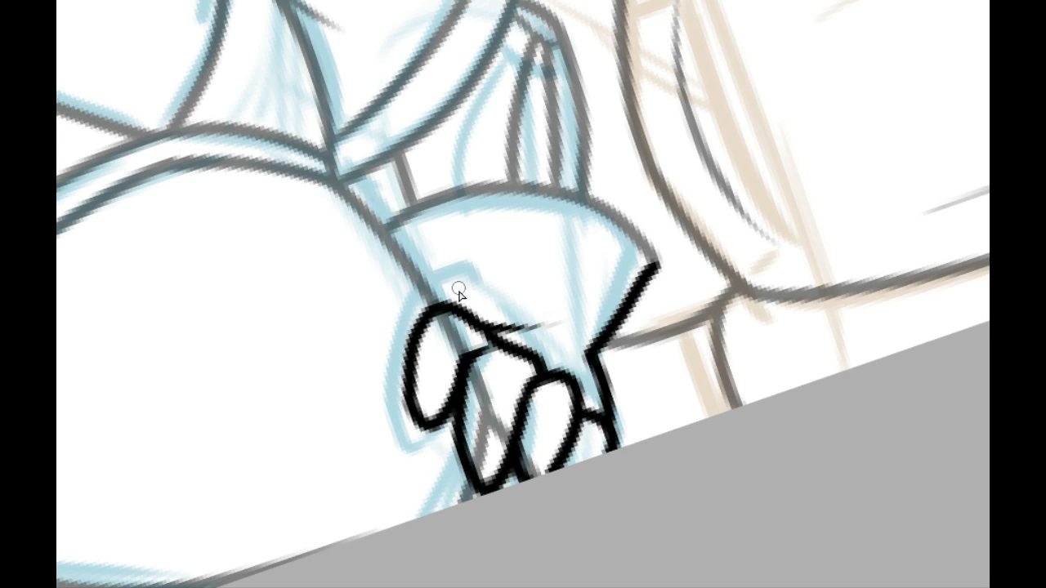
pyautogui.moveTo(440, 303); pyautogui.dragTo(468, 288)
pyautogui.hotkey('ctrl', 'z')
pyautogui.moveTo(443, 305)
pyautogui.mouseDown()
pyautogui.moveTo(484, 297)
pyautogui.moveTo(504, 322)
pyautogui.mouseUp()
pyautogui.hotkey('ctrl', 'z')
pyautogui.hotkey('ctrl', 'z')
# Step: Erase the body lines running behind the fingers and restore the line art to full opacity
pyautogui.moveTo(450, 337)
pyautogui.mouseDown()
pyautogui.moveTo(470, 322)
pyautogui.moveTo(448, 320)
pyautogui.moveTo(461, 379)
pyautogui.moveTo(457, 360)
pyautogui.moveTo(497, 420)
pyautogui.moveTo(491, 478)
pyautogui.moveTo(511, 429)
pyautogui.mouseUp()
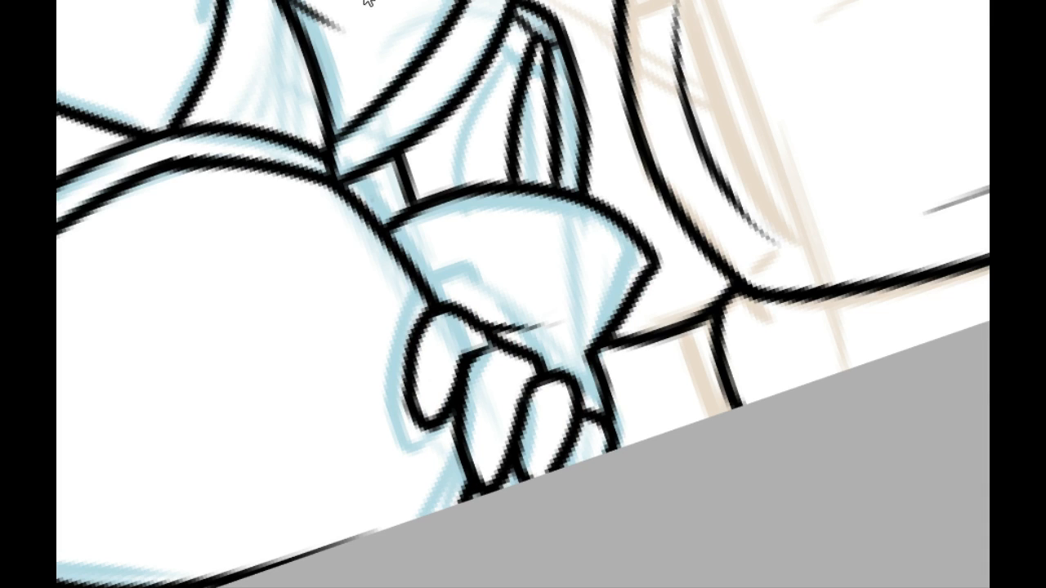
pyautogui.click(446, 2)
pyautogui.click(319, 1)
pyautogui.click(317, 1)
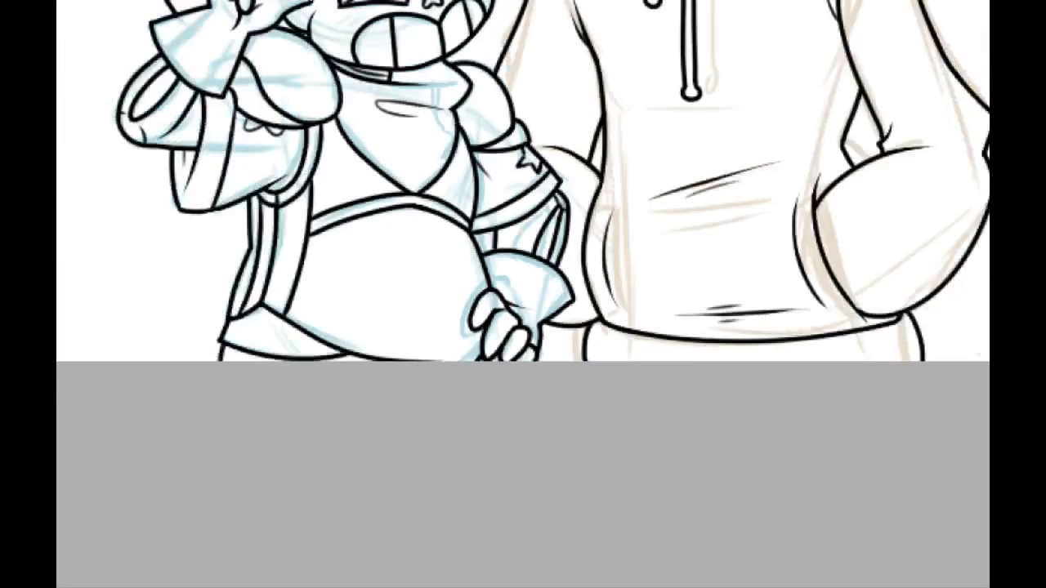
pyautogui.click(316, 2)
pyautogui.moveTo(310, 258); pyautogui.dragTo(170, 462)
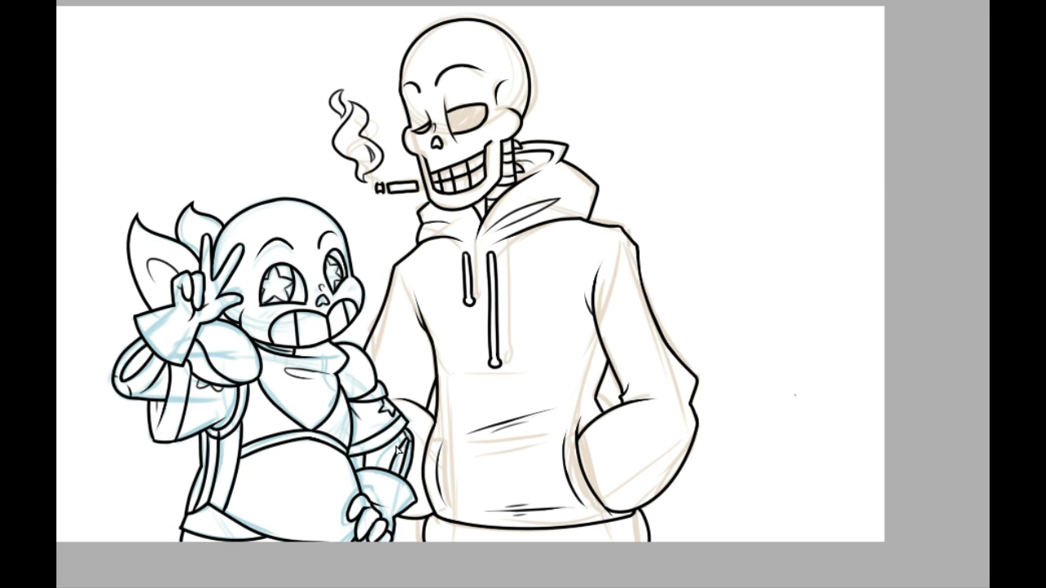
# Step: Fade the existing line art to prepare for inking details around the smaller skeleton's bandana
pyautogui.moveTo(331, 494); pyautogui.dragTo(405, 466)
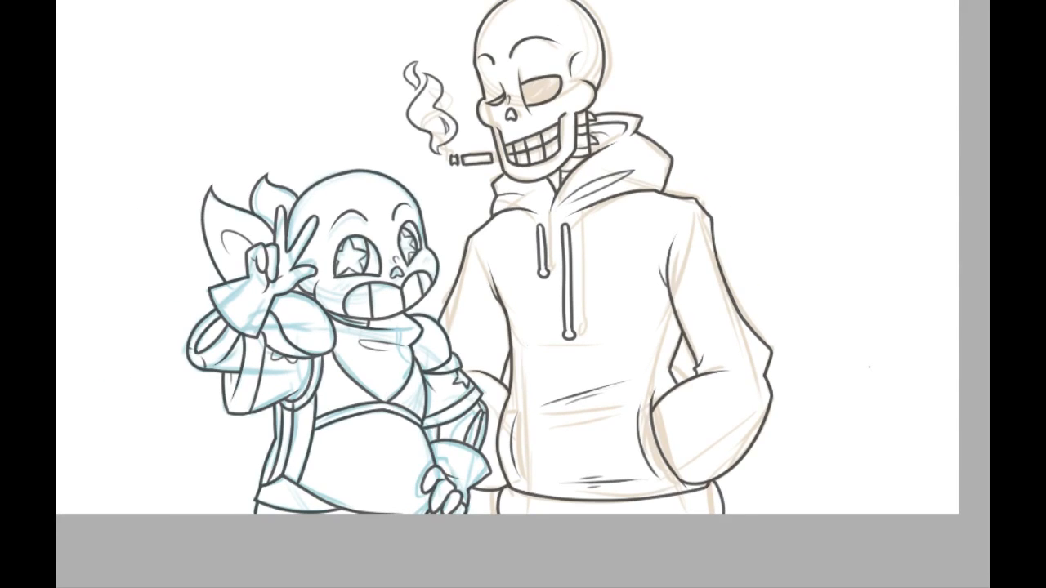
pyautogui.click(337, 1)
pyautogui.click(336, 1)
pyautogui.click(336, 1)
pyautogui.moveTo(239, 420); pyautogui.dragTo(607, 244)
pyautogui.moveTo(446, 322); pyautogui.dragTo(423, 279)
pyautogui.click(336, 1)
pyautogui.moveTo(354, 245); pyautogui.dragTo(374, 210)
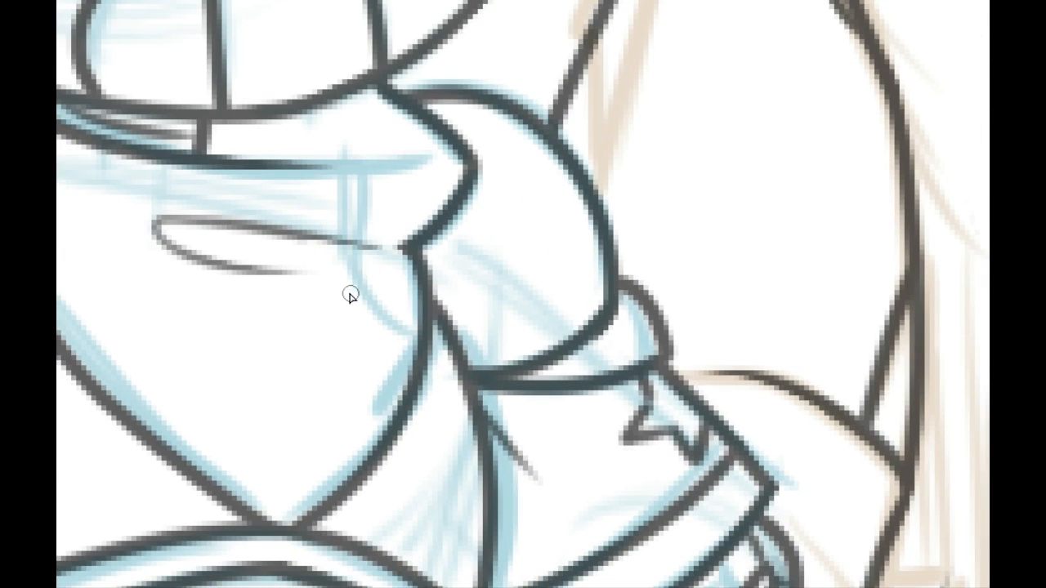
# Step: Ink the upper and left points of a small star inside the bandana's edge near the shoulder
pyautogui.moveTo(350, 296)
pyautogui.mouseDown()
pyautogui.moveTo(384, 252)
pyautogui.moveTo(399, 286)
pyautogui.moveTo(329, 294)
pyautogui.moveTo(364, 303)
pyautogui.moveTo(319, 291)
pyautogui.moveTo(354, 312)
pyautogui.mouseUp()
pyautogui.hotkey('ctrl', 'z')
pyautogui.hotkey('ctrl', 'z')
pyautogui.hotkey('ctrl', 'z')
pyautogui.moveTo(370, 276)
pyautogui.mouseDown()
pyautogui.moveTo(335, 304)
pyautogui.moveTo(350, 288)
pyautogui.moveTo(324, 286)
pyautogui.moveTo(353, 327)
pyautogui.moveTo(344, 350)
pyautogui.moveTo(386, 336)
pyautogui.moveTo(338, 352)
pyautogui.moveTo(390, 333)
pyautogui.moveTo(431, 366)
pyautogui.mouseUp()
pyautogui.hotkey('ctrl', 'z')
pyautogui.hotkey('ctrl', 'z')
pyautogui.hotkey('ctrl', 'z')
pyautogui.hotkey('ctrl', 'z')
pyautogui.hotkey('ctrl', 'z')
# Step: Ink the star's lower-left point and the inner corner leading to its lower-right point
pyautogui.hotkey('ctrl', 'z')
pyautogui.hotkey('ctrl', 'z')
pyautogui.hotkey('ctrl', 'z')
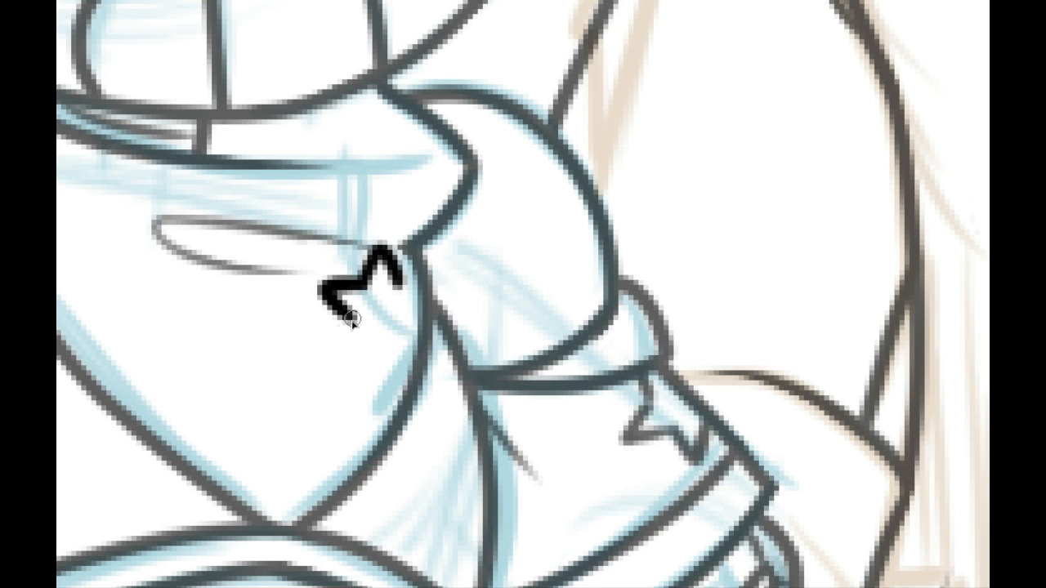
pyautogui.moveTo(352, 319)
pyautogui.mouseDown()
pyautogui.moveTo(390, 333)
pyautogui.moveTo(343, 356)
pyautogui.moveTo(390, 336)
pyautogui.moveTo(435, 358)
pyautogui.moveTo(430, 366)
pyautogui.moveTo(428, 319)
pyautogui.mouseUp()
pyautogui.hotkey('ctrl', 'z')
pyautogui.hotkey('ctrl', 'z')
pyautogui.hotkey('ctrl', 'z')
pyautogui.hotkey('ctrl', 'z')
pyautogui.hotkey('ctrl', 'z')
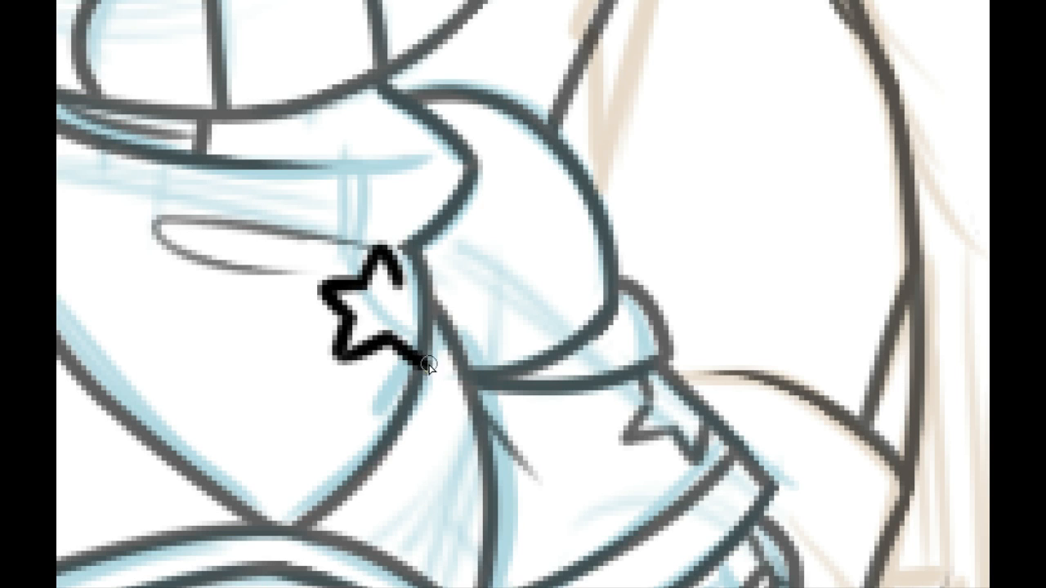
pyautogui.moveTo(428, 364)
pyautogui.mouseDown()
pyautogui.moveTo(421, 325)
pyautogui.moveTo(455, 298)
pyautogui.mouseUp()
pyautogui.hotkey('ctrl', 'z')
pyautogui.moveTo(428, 364)
pyautogui.mouseDown()
pyautogui.moveTo(425, 326)
pyautogui.moveTo(451, 296)
pyautogui.moveTo(438, 287)
pyautogui.moveTo(416, 328)
pyautogui.mouseUp()
pyautogui.hotkey('ctrl', 'z')
pyautogui.hotkey('ctrl', 'z')
pyautogui.hotkey('ctrl', 'z')
pyautogui.hotkey('ctrl', 'z')
pyautogui.moveTo(402, 286)
pyautogui.mouseDown()
pyautogui.moveTo(439, 288)
pyautogui.moveTo(422, 326)
pyautogui.moveTo(435, 366)
pyautogui.mouseUp()
pyautogui.hotkey('ctrl', 'z')
pyautogui.moveTo(422, 325); pyautogui.dragTo(429, 367)
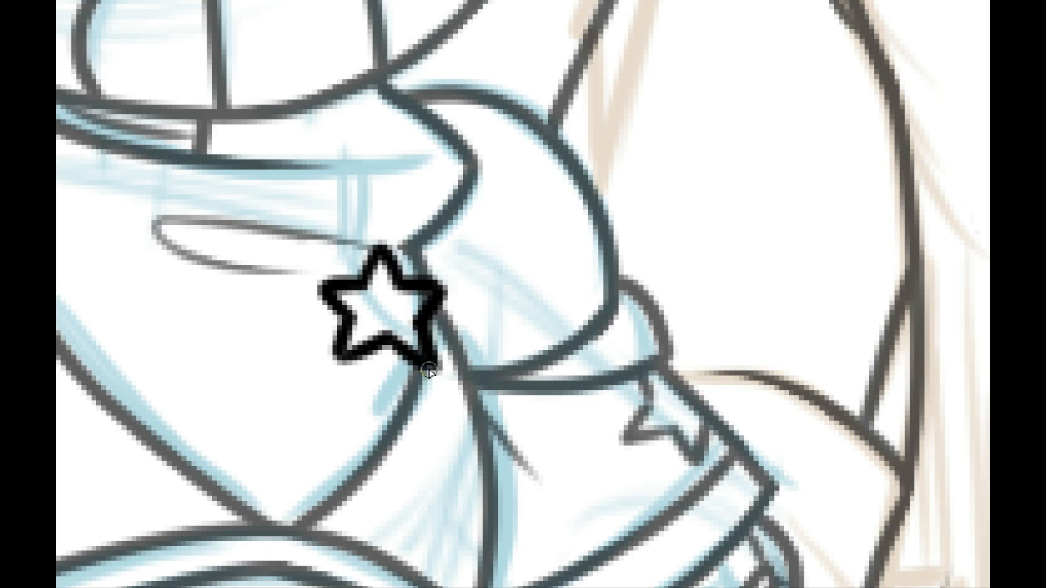
pyautogui.moveTo(416, 322); pyautogui.dragTo(427, 367)
pyautogui.hotkey('ctrl', 'z')
pyautogui.hotkey('ctrl', 'z')
pyautogui.hotkey('ctrl', 'z')
pyautogui.hotkey('ctrl', 'z')
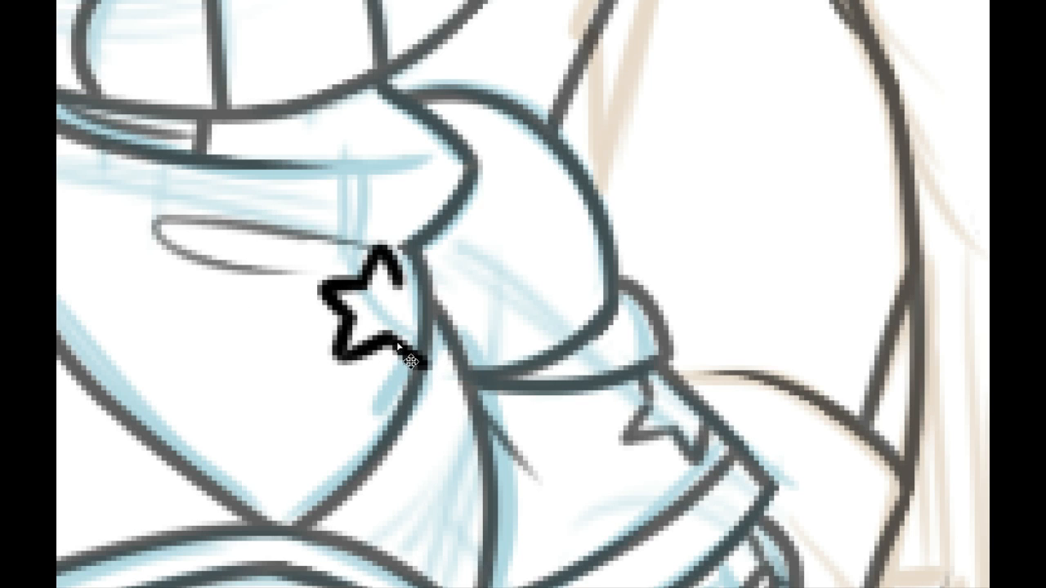
# Step: Close the star's right side with clean corners and shift the star onto the bandana's edge
pyautogui.moveTo(387, 336)
pyautogui.mouseDown()
pyautogui.moveTo(422, 360)
pyautogui.moveTo(420, 311)
pyautogui.moveTo(448, 293)
pyautogui.moveTo(417, 330)
pyautogui.mouseUp()
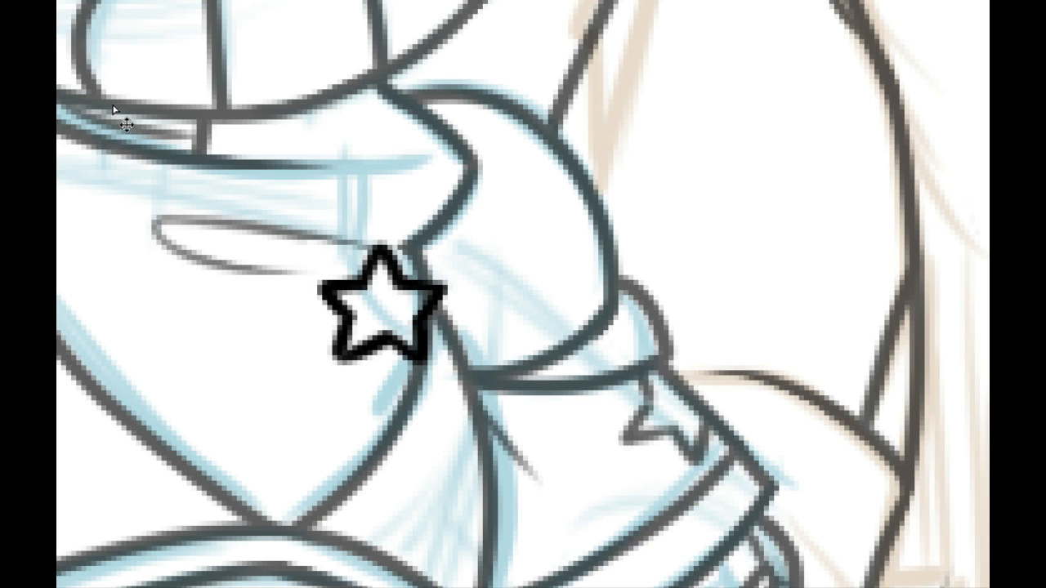
pyautogui.moveTo(433, 363); pyautogui.dragTo(460, 351)
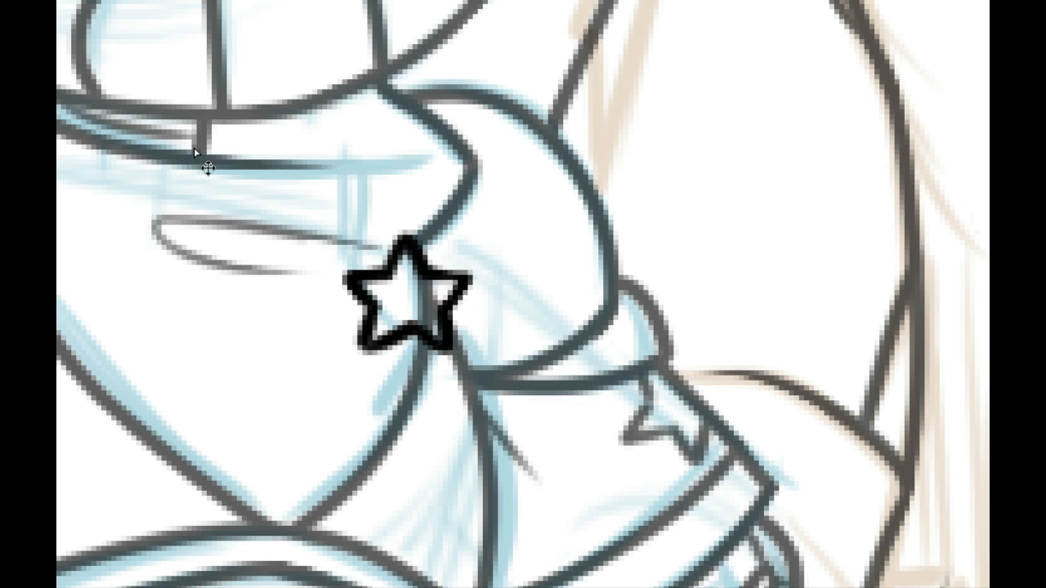
# Step: Duplicate the star, place the copy below and to the left of the original, and scale it down slightly
pyautogui.hotkey('ctrl', 'j')
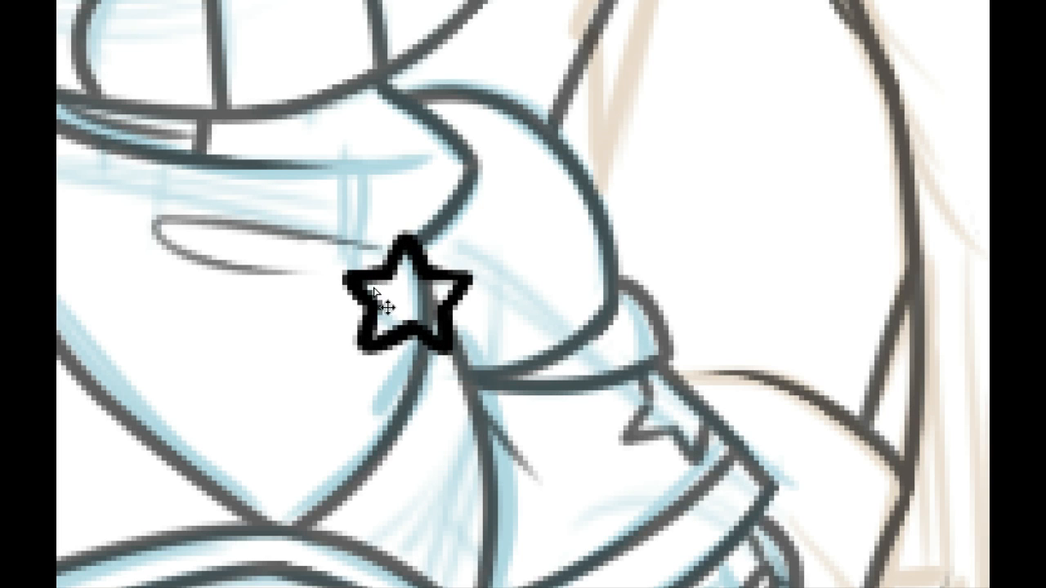
pyautogui.moveTo(409, 322); pyautogui.dragTo(349, 437)
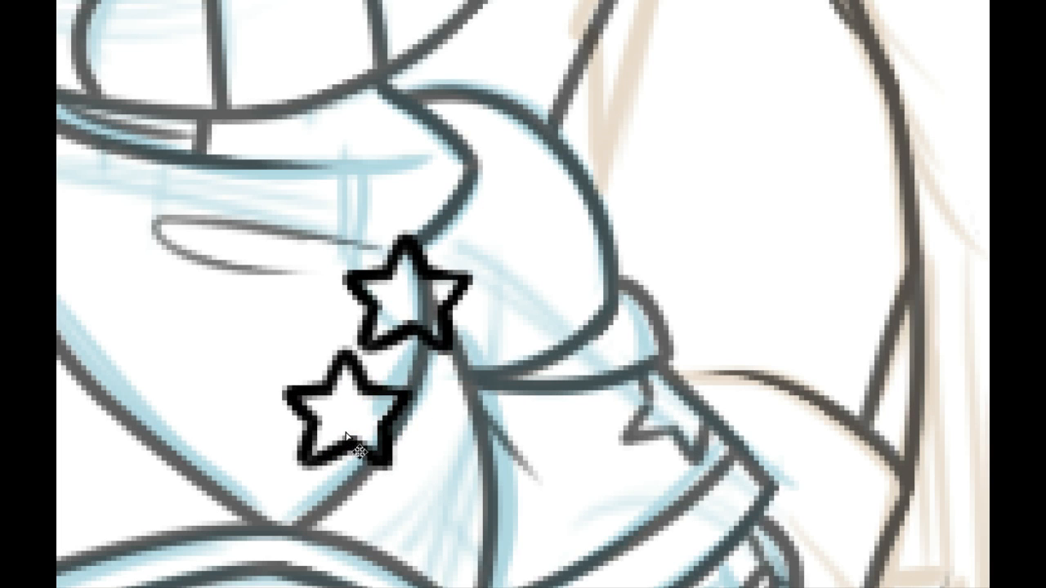
pyautogui.hotkey('ctrl', 't')
pyautogui.moveTo(417, 478); pyautogui.dragTo(384, 445)
pyautogui.press('Return')
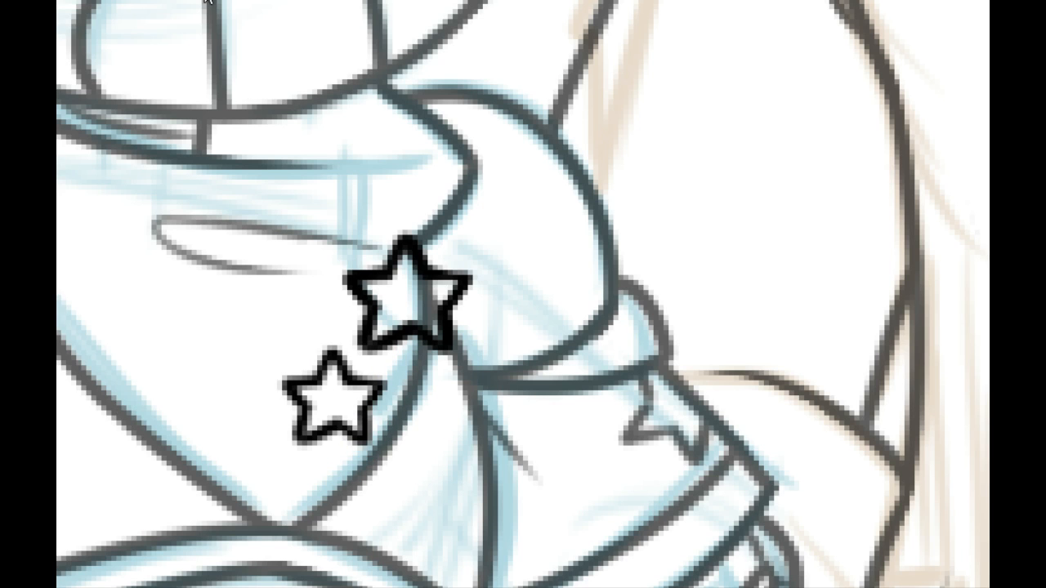
# Step: Restore the faded line art around the two bandana stars to full opacity
pyautogui.hotkey('ctrl', '0')
pyautogui.click(325, 0)
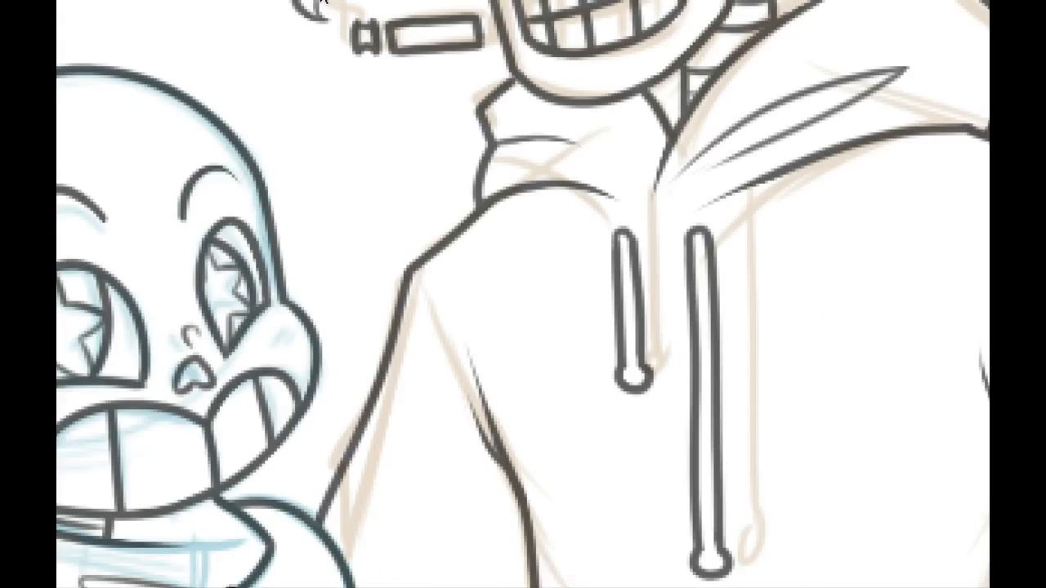
pyautogui.moveTo(223, 434); pyautogui.dragTo(350, 124)
pyautogui.moveTo(331, 279); pyautogui.dragTo(397, 222)
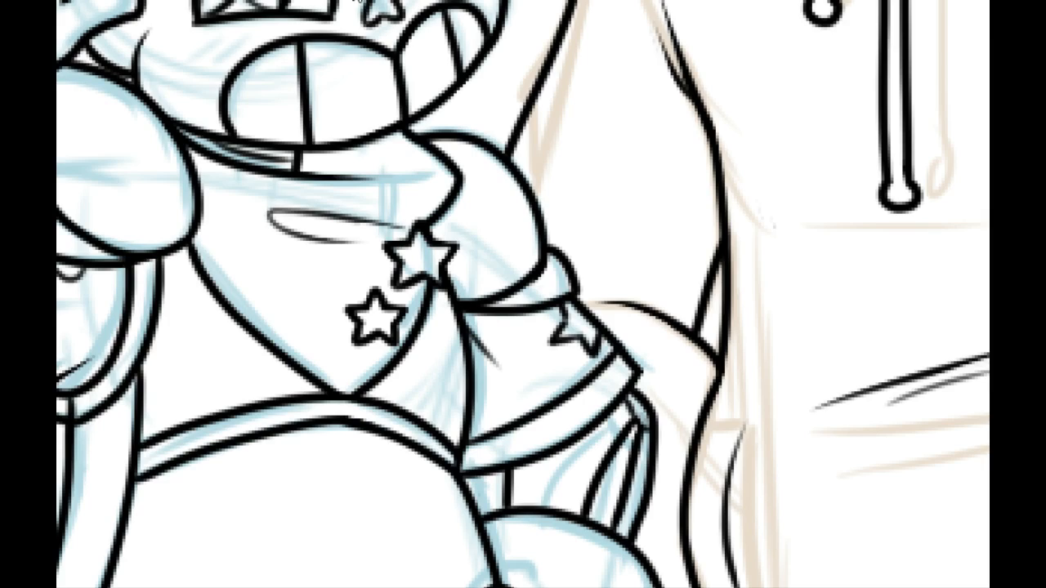
pyautogui.click(334, 0)
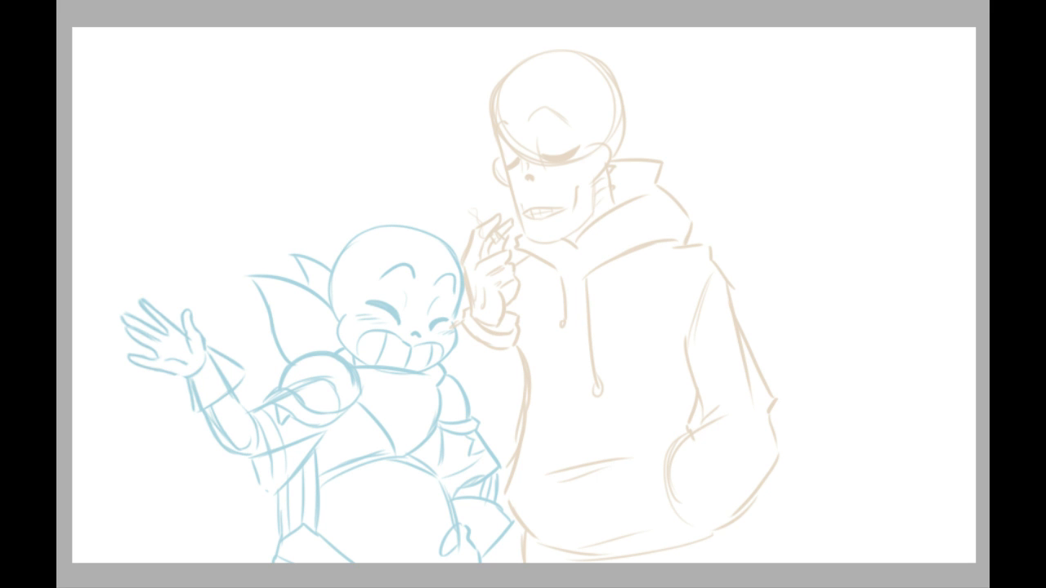
pyautogui.moveTo(317, 291)
pyautogui.mouseDown()
pyautogui.moveTo(477, 348)
pyautogui.moveTo(490, 500)
pyautogui.mouseUp()
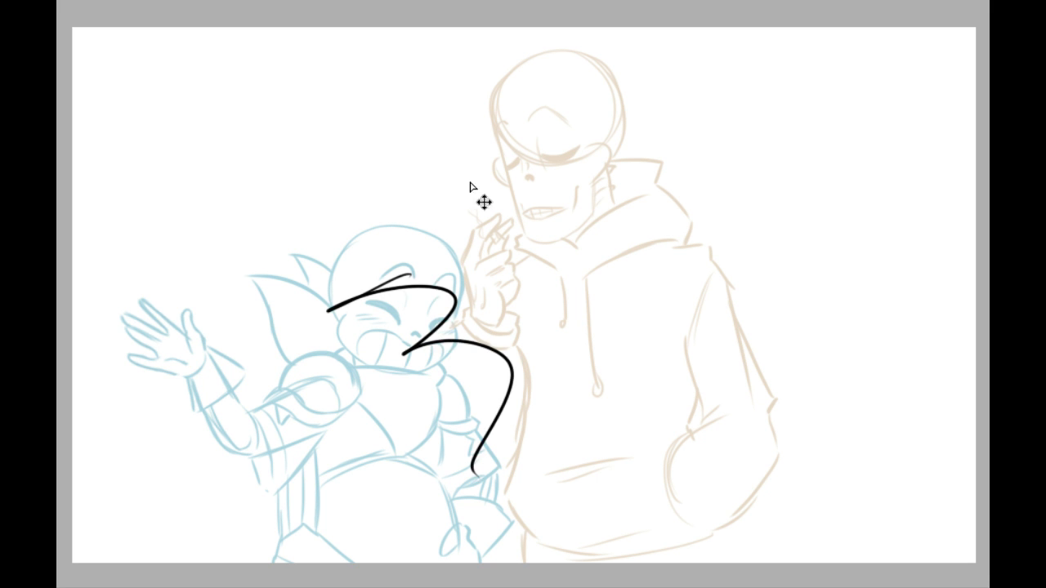
pyautogui.hotkey('ctrl', 'z')
pyautogui.hotkey('ctrl', '+')
pyautogui.hotkey('ctrl', '+')
pyautogui.moveTo(523, 133)
pyautogui.mouseDown()
pyautogui.moveTo(349, 463)
pyautogui.moveTo(307, 430)
pyautogui.moveTo(338, 539)
pyautogui.mouseUp()
pyautogui.moveTo(305, 409); pyautogui.dragTo(264, 498)
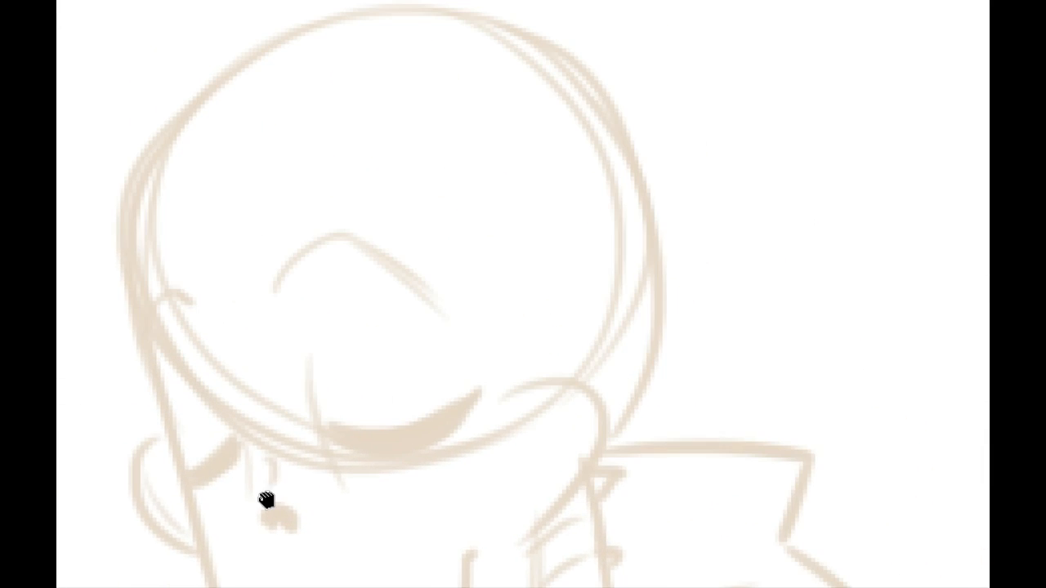
pyautogui.moveTo(256, 245); pyautogui.dragTo(276, 338)
pyautogui.moveTo(147, 363); pyautogui.dragTo(601, 221)
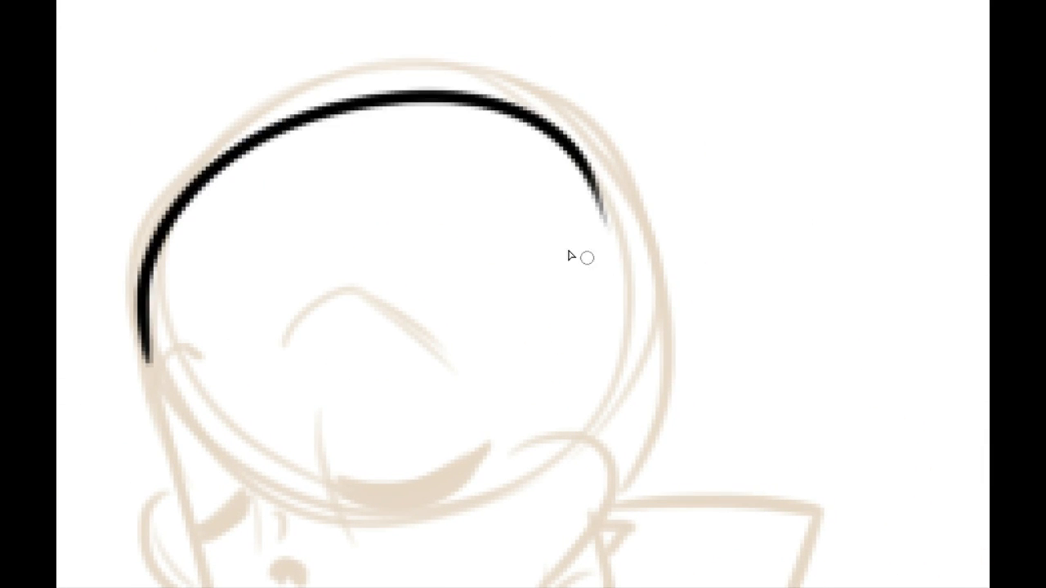
pyautogui.hotkey('ctrl', 'z')
pyautogui.moveTo(139, 356); pyautogui.dragTo(501, 58)
pyautogui.moveTo(579, 82); pyautogui.dragTo(665, 347)
pyautogui.hotkey('ctrl', 'z')
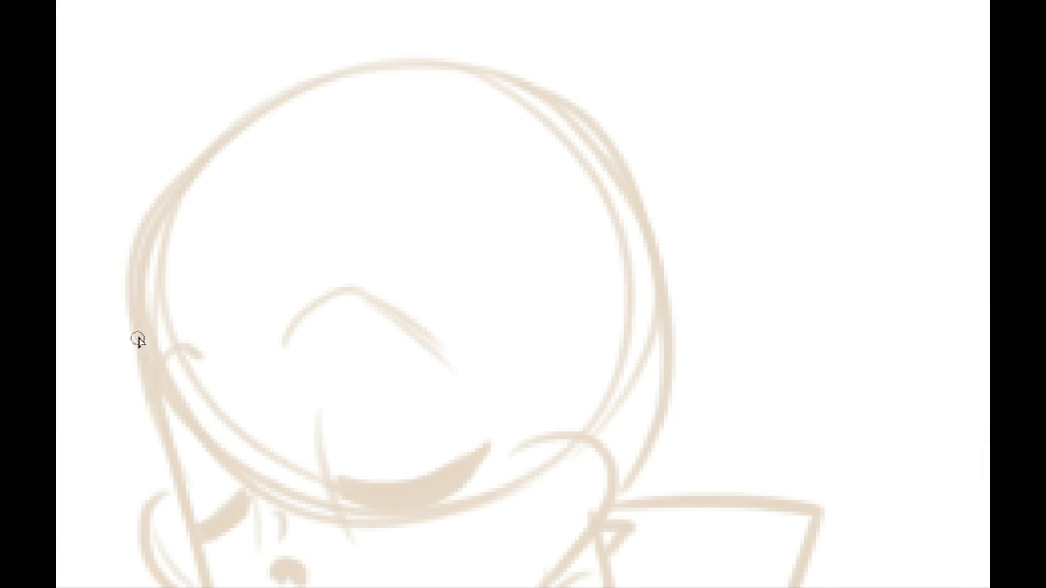
# Step: Ink the hooded skeleton's cranium in the new sketch as one long arc, adding a short angled notch at the brow
pyautogui.moveTo(132, 343)
pyautogui.mouseDown()
pyautogui.moveTo(646, 397)
pyautogui.moveTo(551, 440)
pyautogui.mouseUp()
pyautogui.moveTo(454, 458); pyautogui.dragTo(514, 341)
pyautogui.moveTo(338, 257); pyautogui.dragTo(363, 182)
pyautogui.moveTo(229, 195); pyautogui.dragTo(238, 156)
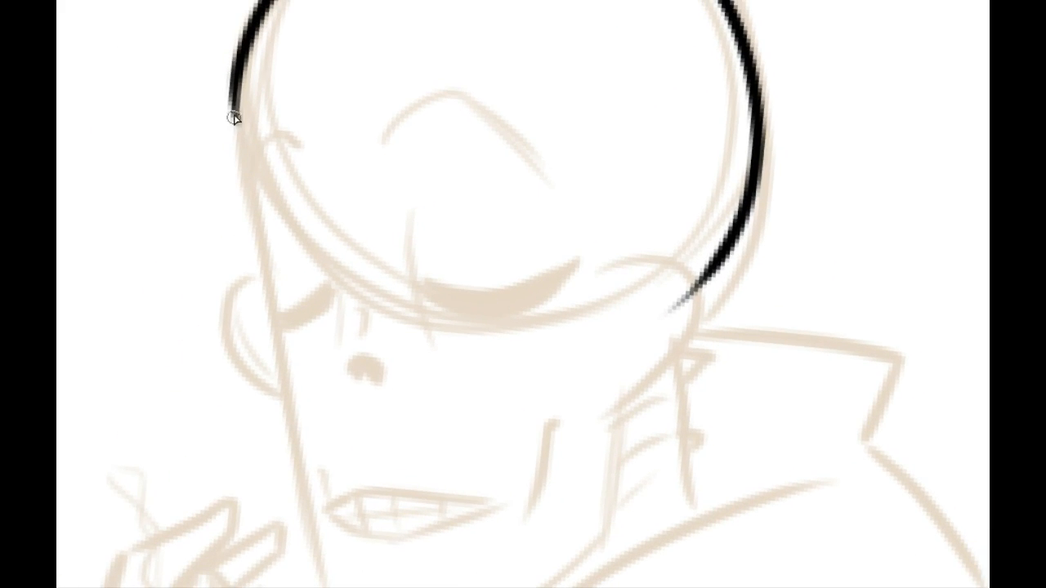
pyautogui.moveTo(235, 100)
pyautogui.mouseDown()
pyautogui.moveTo(230, 142)
pyautogui.moveTo(250, 181)
pyautogui.mouseUp()
pyautogui.scroll(-3, 269, 116)
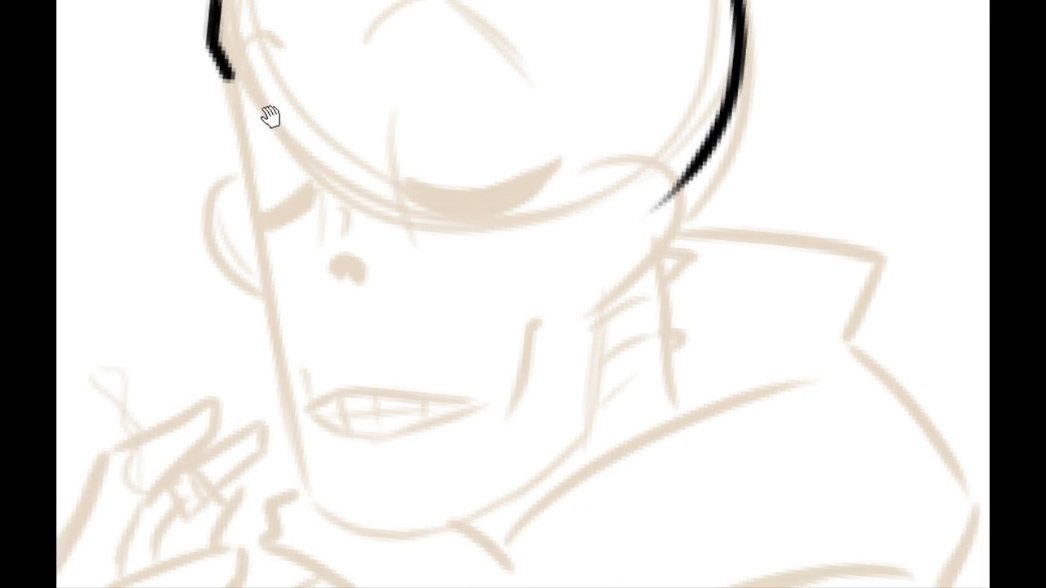
# Step: Ink the straight skull edge from the brow notch down toward the smaller closed eye
pyautogui.moveTo(258, 110)
pyautogui.mouseDown()
pyautogui.moveTo(350, 54)
pyautogui.moveTo(283, 270)
pyautogui.mouseUp()
pyautogui.moveTo(286, 185)
pyautogui.mouseDown()
pyautogui.moveTo(353, 107)
pyautogui.moveTo(273, 203)
pyautogui.mouseUp()
pyautogui.moveTo(344, 114); pyautogui.dragTo(281, 198)
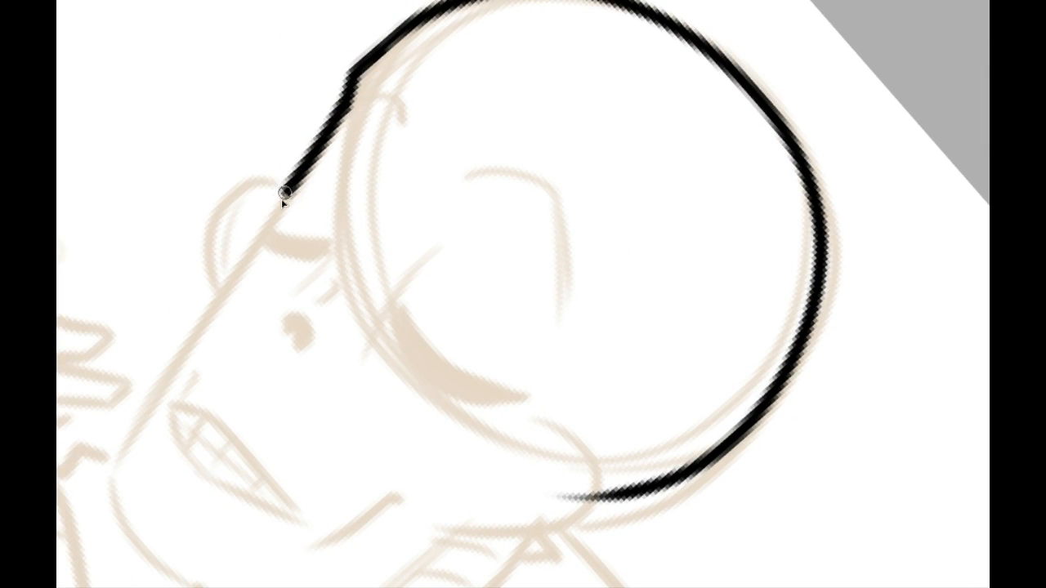
pyautogui.hotkey('ctrl', 'z')
pyautogui.hotkey('ctrl', 'z')
pyautogui.hotkey('ctrl', 'z')
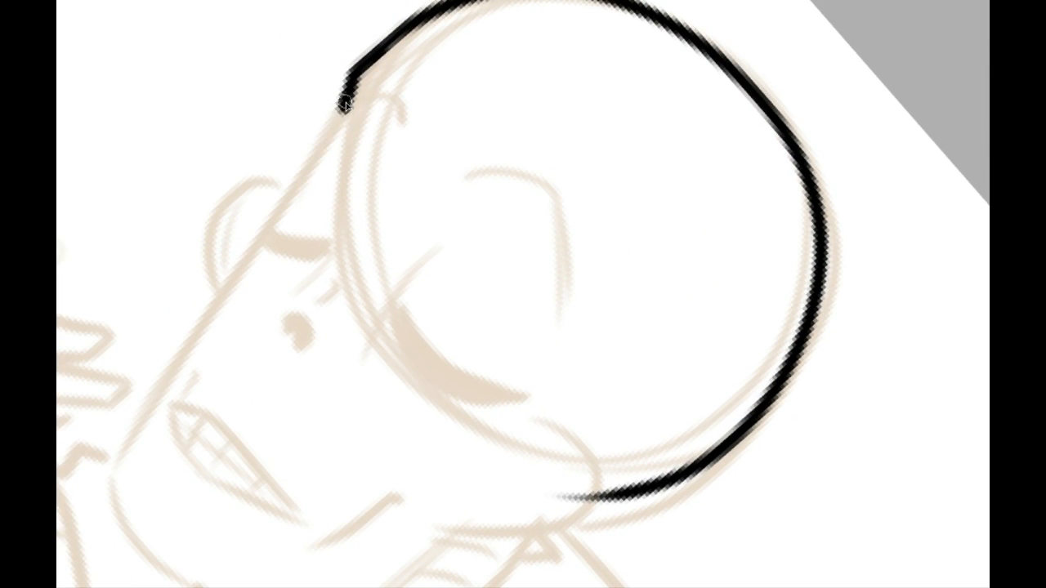
pyautogui.moveTo(344, 108); pyautogui.dragTo(296, 183)
pyautogui.hotkey('ctrl', 'z')
pyautogui.moveTo(345, 108); pyautogui.dragTo(291, 185)
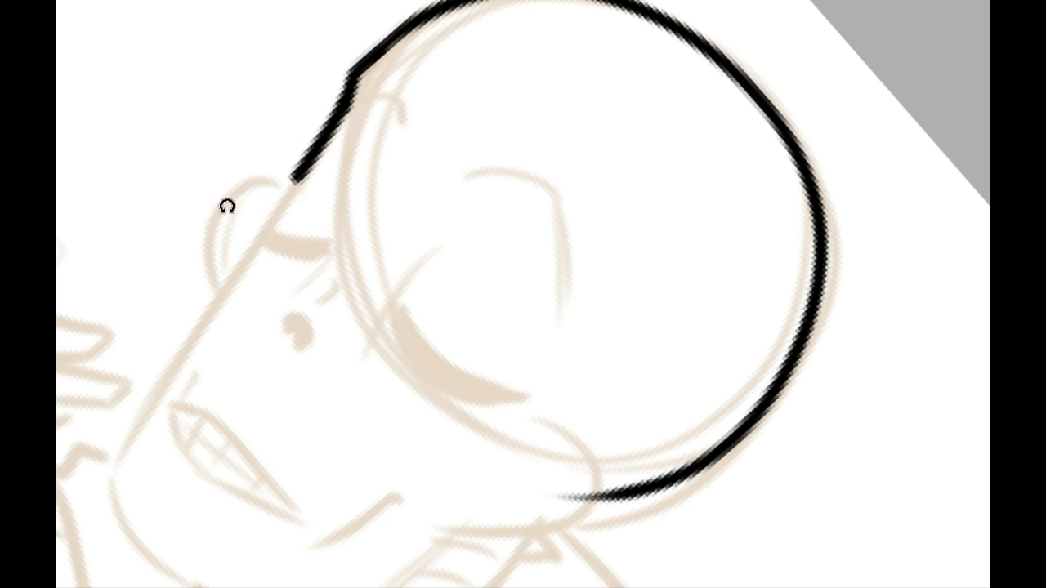
# Step: Extend the skull's front edge down to the outer corner of the smaller closed eye with a tapered end
pyautogui.moveTo(226, 219); pyautogui.dragTo(269, 436)
pyautogui.moveTo(303, 395); pyautogui.dragTo(343, 177)
pyautogui.moveTo(297, 224); pyautogui.dragTo(288, 223)
pyautogui.moveTo(313, 133)
pyautogui.mouseDown()
pyautogui.moveTo(262, 221)
pyautogui.moveTo(322, 263)
pyautogui.mouseUp()
pyautogui.hotkey('ctrl', 'z')
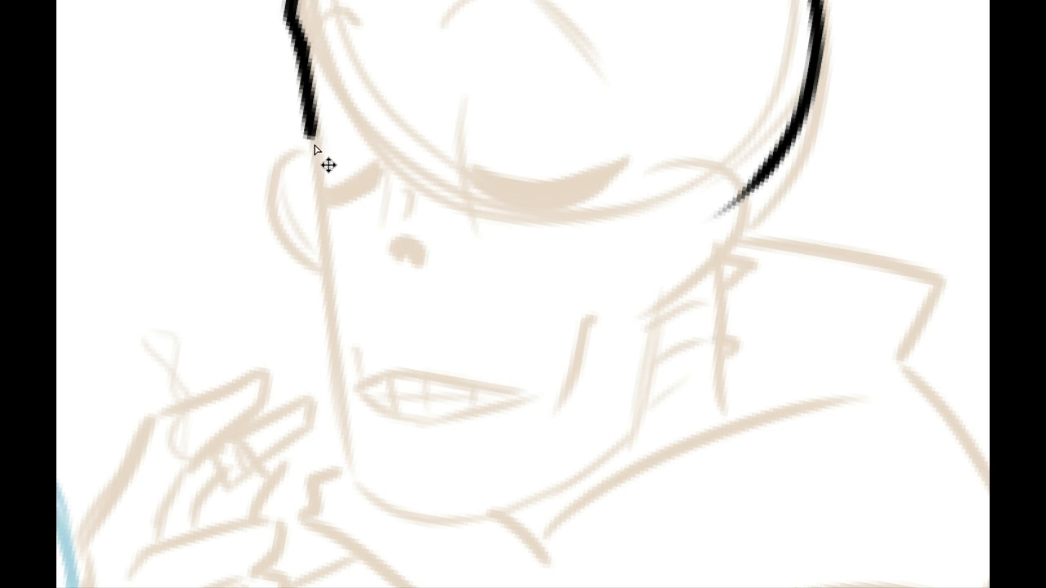
pyautogui.moveTo(309, 116); pyautogui.dragTo(316, 178)
pyautogui.hotkey('ctrl', 'z')
pyautogui.moveTo(309, 97)
pyautogui.mouseDown()
pyautogui.moveTo(321, 189)
pyautogui.moveTo(282, 240)
pyautogui.mouseUp()
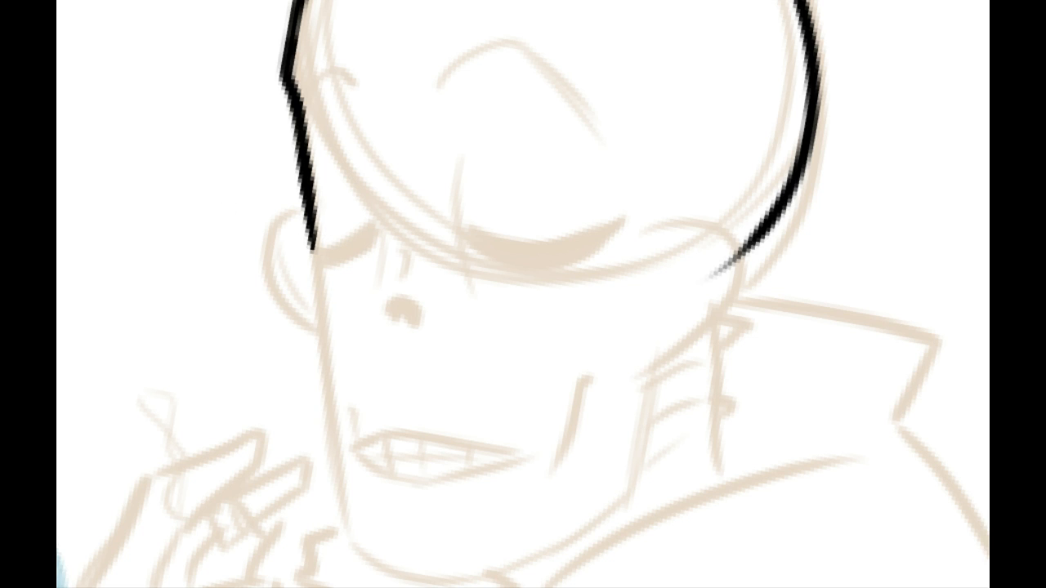
# Step: Ink the rounded cheekbone protruding beside the smaller closed eye, and trim the cranium line's overhanging end at the opposite cheekbone
pyautogui.moveTo(263, 205)
pyautogui.mouseDown()
pyautogui.moveTo(248, 166)
pyautogui.moveTo(309, 300)
pyautogui.mouseUp()
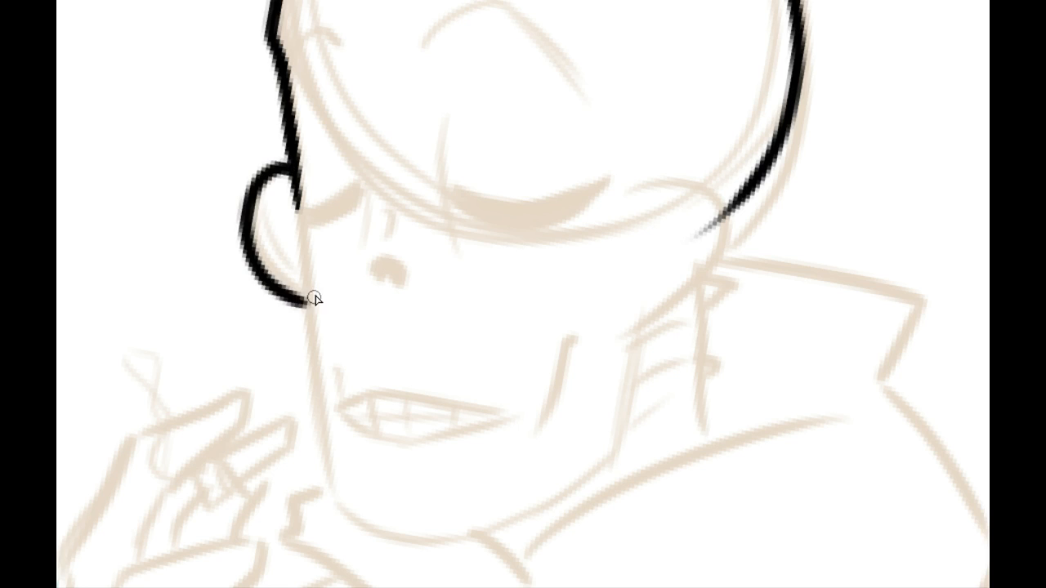
pyautogui.hotkey('ctrl', 'z')
pyautogui.moveTo(290, 168)
pyautogui.mouseDown()
pyautogui.moveTo(278, 278)
pyautogui.moveTo(313, 298)
pyautogui.moveTo(253, 225)
pyautogui.moveTo(313, 299)
pyautogui.mouseUp()
pyautogui.hotkey('ctrl', 'z')
pyautogui.hotkey('ctrl', 'z')
pyautogui.moveTo(287, 152)
pyautogui.mouseDown()
pyautogui.moveTo(309, 292)
pyautogui.moveTo(239, 174)
pyautogui.mouseUp()
pyautogui.moveTo(364, 285); pyautogui.dragTo(299, 381)
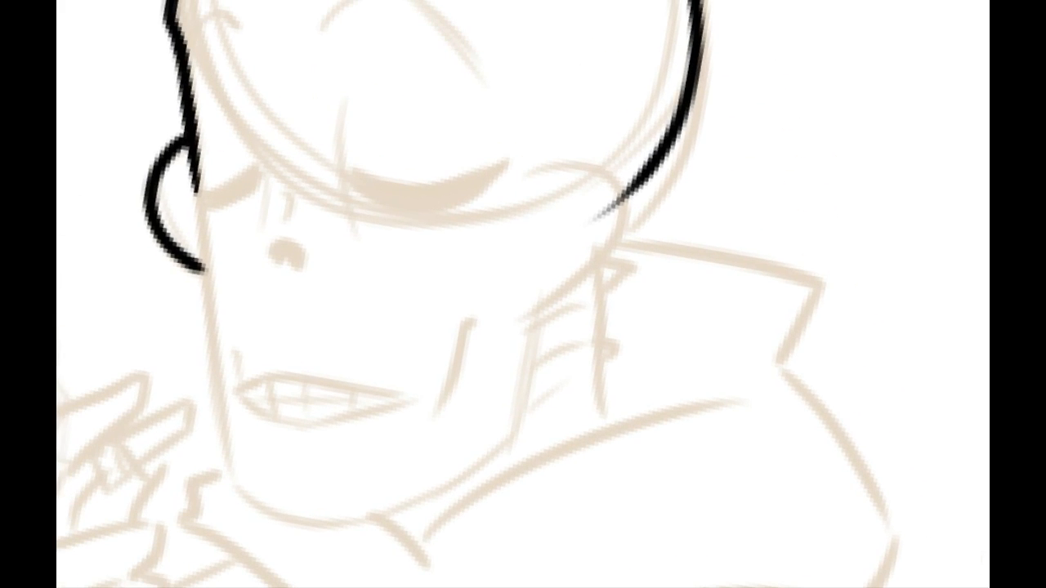
pyautogui.moveTo(609, 202)
pyautogui.mouseDown()
pyautogui.moveTo(616, 218)
pyautogui.moveTo(600, 214)
pyautogui.mouseUp()
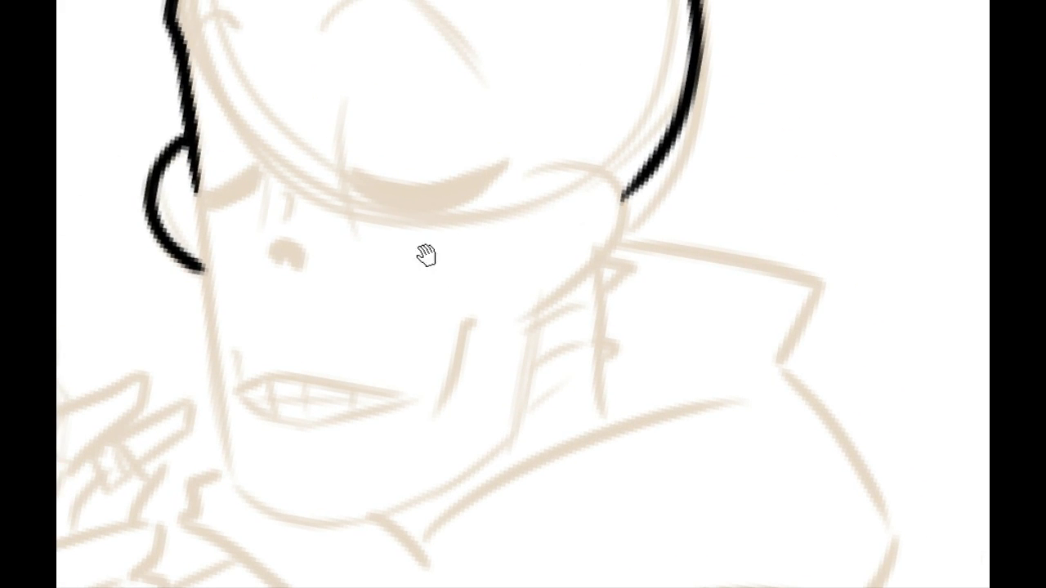
# Step: Ink the rounded cheekbone beside the larger closed eye as one arched stroke meeting the lower end of the cranium line
pyautogui.moveTo(428, 252)
pyautogui.mouseDown()
pyautogui.moveTo(273, 330)
pyautogui.moveTo(401, 497)
pyautogui.moveTo(314, 286)
pyautogui.mouseUp()
pyautogui.moveTo(312, 335); pyautogui.dragTo(289, 479)
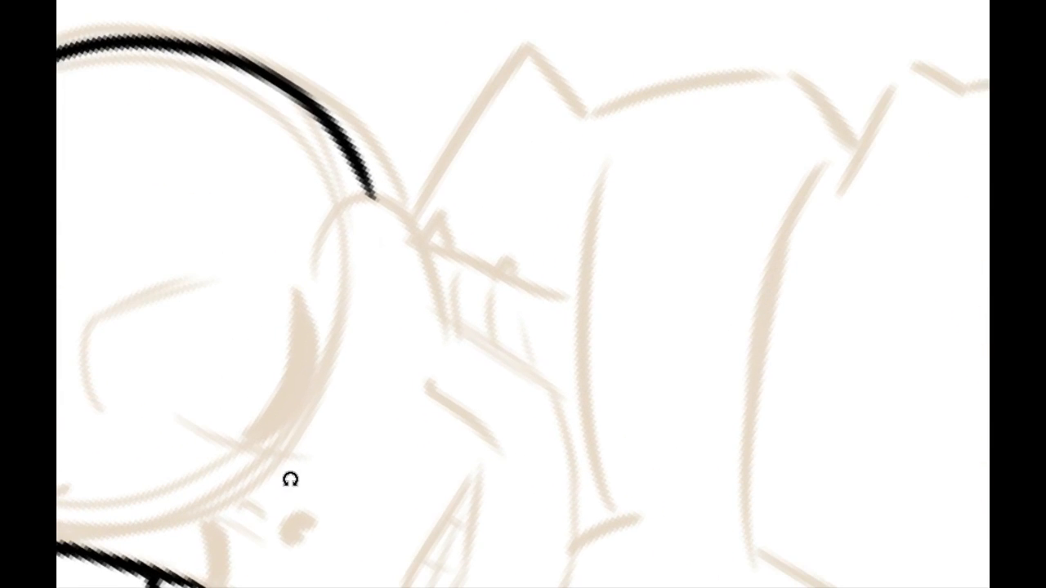
pyautogui.moveTo(309, 253); pyautogui.dragTo(439, 310)
pyautogui.hotkey('ctrl', 'z')
pyautogui.moveTo(313, 257); pyautogui.dragTo(441, 335)
pyautogui.hotkey('ctrl', 'z')
pyautogui.moveTo(316, 259); pyautogui.dragTo(444, 301)
pyautogui.hotkey('ctrl', 'z')
pyautogui.moveTo(311, 251); pyautogui.dragTo(444, 336)
pyautogui.hotkey('ctrl', 'z')
pyautogui.moveTo(306, 259); pyautogui.dragTo(449, 303)
pyautogui.hotkey('ctrl', 'z')
pyautogui.moveTo(308, 262); pyautogui.dragTo(445, 308)
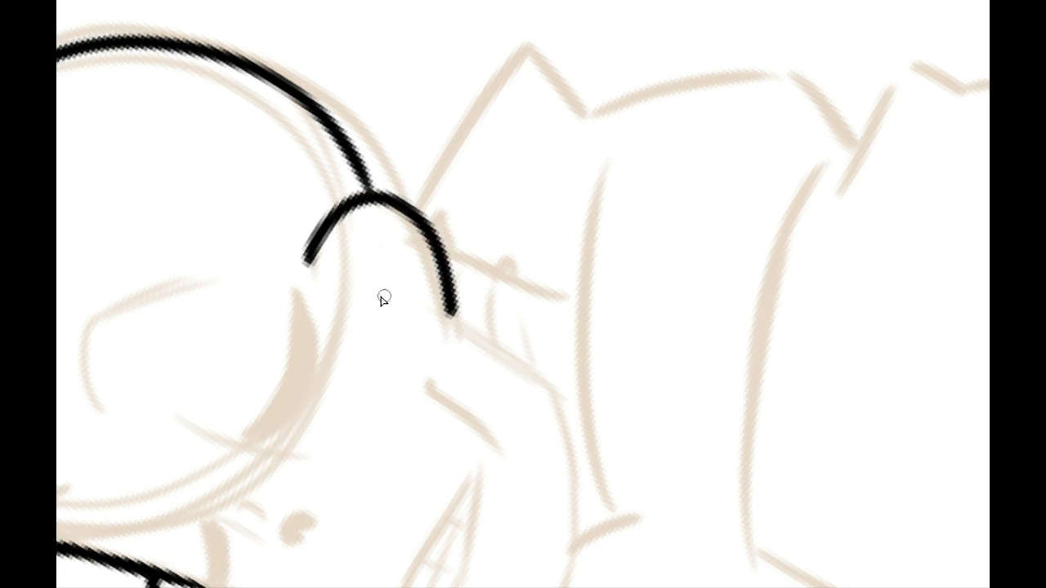
pyautogui.hotkey('ctrl', 'z')
pyautogui.moveTo(305, 260); pyautogui.dragTo(446, 314)
pyautogui.hotkey('ctrl', 'z')
pyautogui.moveTo(311, 268)
pyautogui.mouseDown()
pyautogui.moveTo(338, 214)
pyautogui.moveTo(451, 324)
pyautogui.mouseUp()
pyautogui.hotkey('ctrl', 'z')
pyautogui.moveTo(306, 271); pyautogui.dragTo(446, 306)
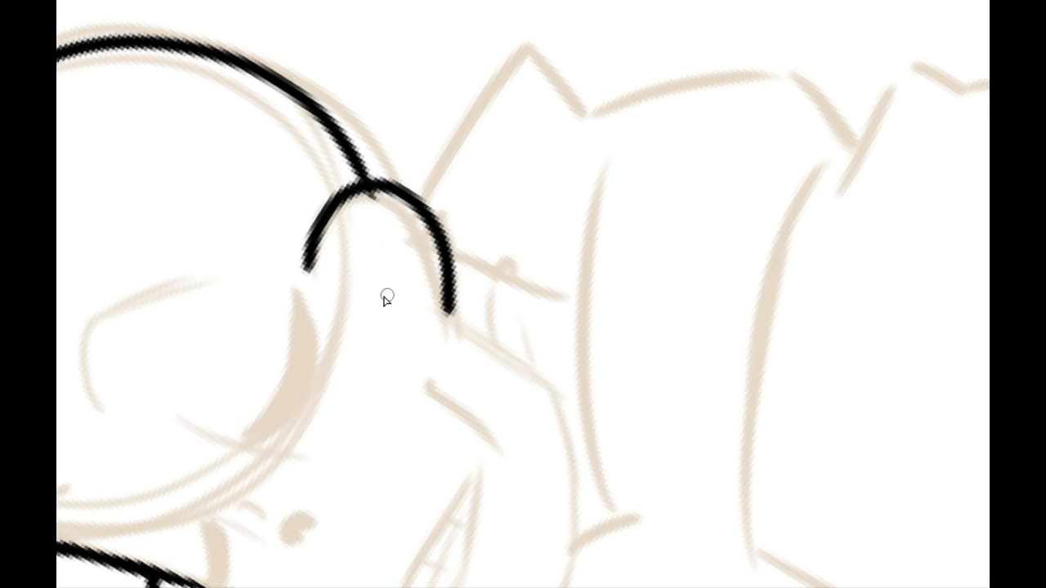
# Step: Taper the inner end of the cheekbone arc beside the larger closed eye to a thin, fading tip
pyautogui.moveTo(279, 327)
pyautogui.mouseDown()
pyautogui.moveTo(231, 145)
pyautogui.moveTo(267, 225)
pyautogui.moveTo(273, 295)
pyautogui.mouseUp()
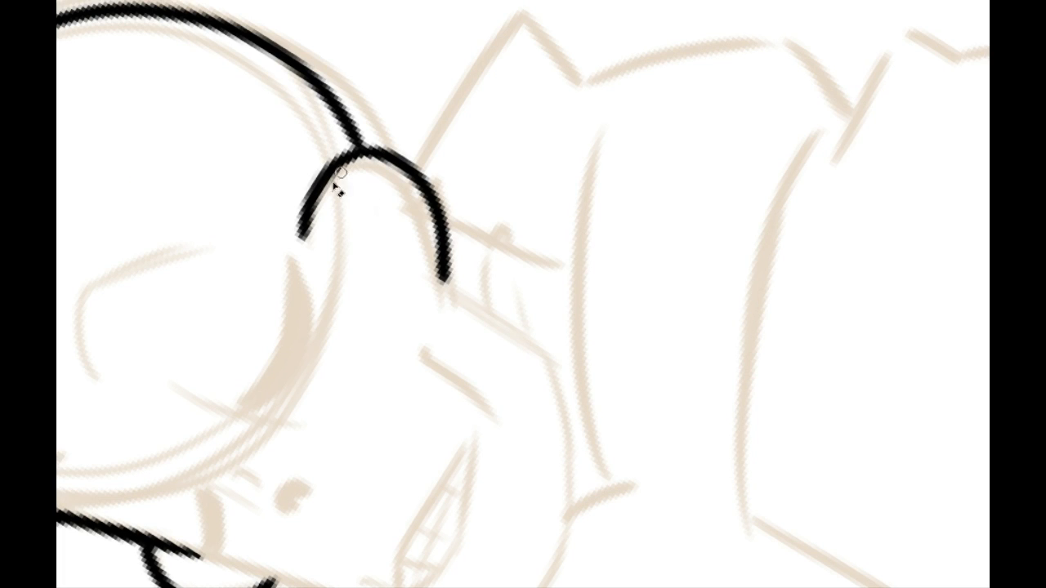
pyautogui.moveTo(297, 245); pyautogui.dragTo(316, 168)
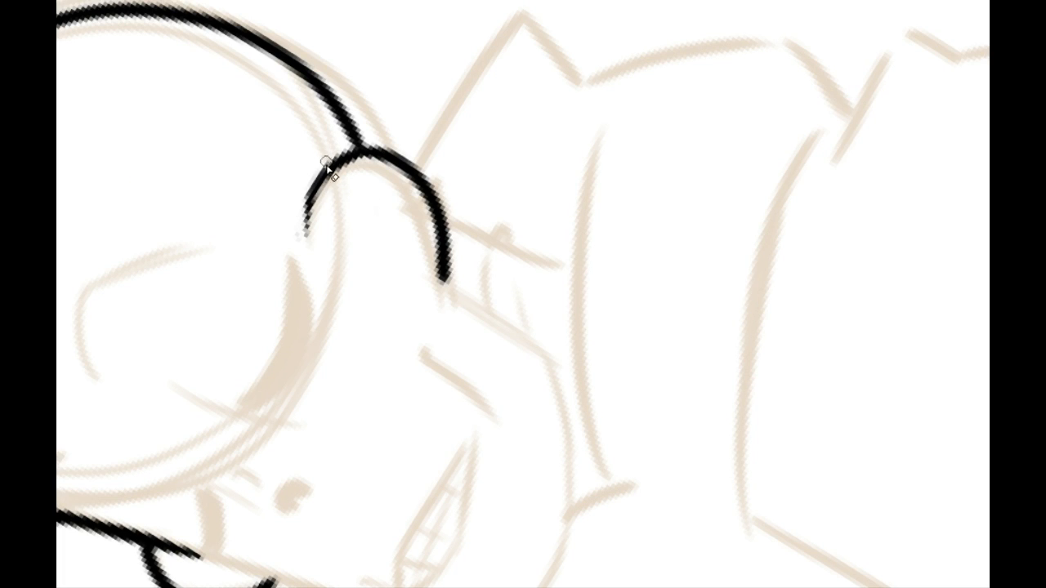
pyautogui.moveTo(286, 335)
pyautogui.mouseDown()
pyautogui.moveTo(199, 206)
pyautogui.moveTo(305, 338)
pyautogui.mouseUp()
# Step: Ink two arched brow lines on the forehead: a short one at the brow notch and a longer one above the larger eye
pyautogui.moveTo(219, 270); pyautogui.dragTo(447, 95)
pyautogui.moveTo(298, 212); pyautogui.dragTo(336, 338)
pyautogui.moveTo(256, 190); pyautogui.dragTo(299, 220)
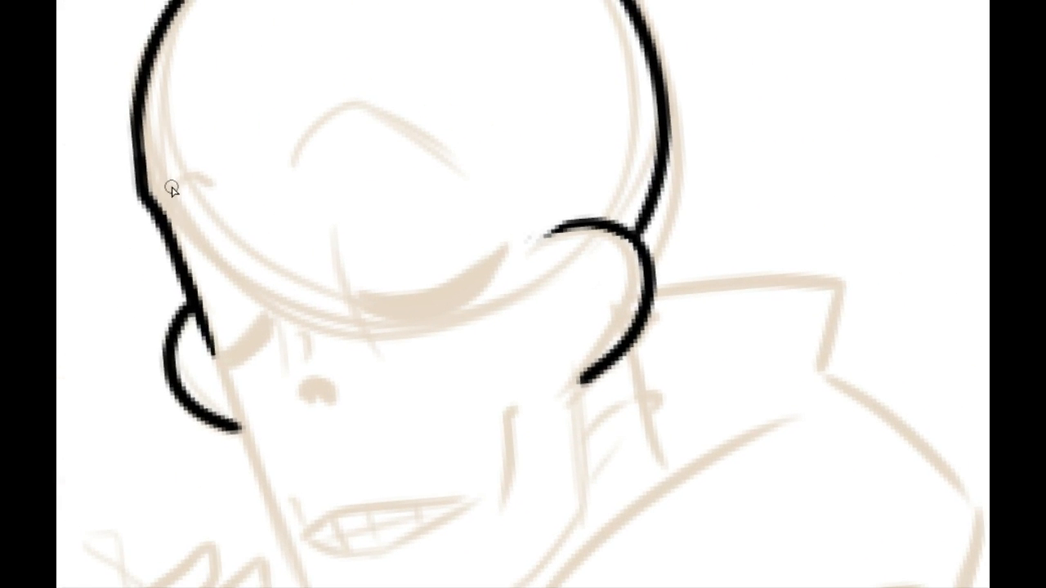
pyautogui.moveTo(163, 191)
pyautogui.mouseDown()
pyautogui.moveTo(181, 172)
pyautogui.moveTo(217, 190)
pyautogui.moveTo(179, 173)
pyautogui.moveTo(163, 199)
pyautogui.mouseUp()
pyautogui.hotkey('ctrl', 'z')
pyautogui.moveTo(292, 158)
pyautogui.mouseDown()
pyautogui.moveTo(412, 122)
pyautogui.moveTo(448, 152)
pyautogui.moveTo(347, 104)
pyautogui.moveTo(466, 146)
pyautogui.moveTo(299, 147)
pyautogui.moveTo(432, 159)
pyautogui.moveTo(292, 154)
pyautogui.moveTo(471, 161)
pyautogui.mouseUp()
pyautogui.hotkey('ctrl', 'z')
pyautogui.hotkey('ctrl', 'z')
pyautogui.hotkey('ctrl', 'z')
pyautogui.hotkey('ctrl', 'z')
pyautogui.moveTo(294, 146); pyautogui.dragTo(472, 162)
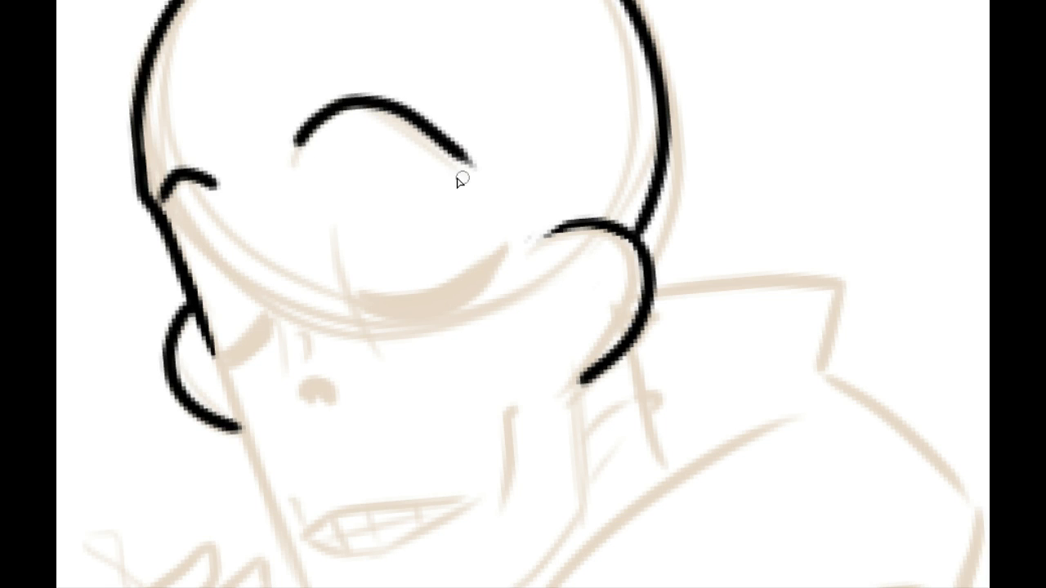
# Step: Thin the outer start of the short brow line and taper the tail of the longer brow line to a fading point
pyautogui.moveTo(167, 205)
pyautogui.mouseDown()
pyautogui.moveTo(194, 191)
pyautogui.moveTo(180, 185)
pyautogui.moveTo(199, 188)
pyautogui.mouseUp()
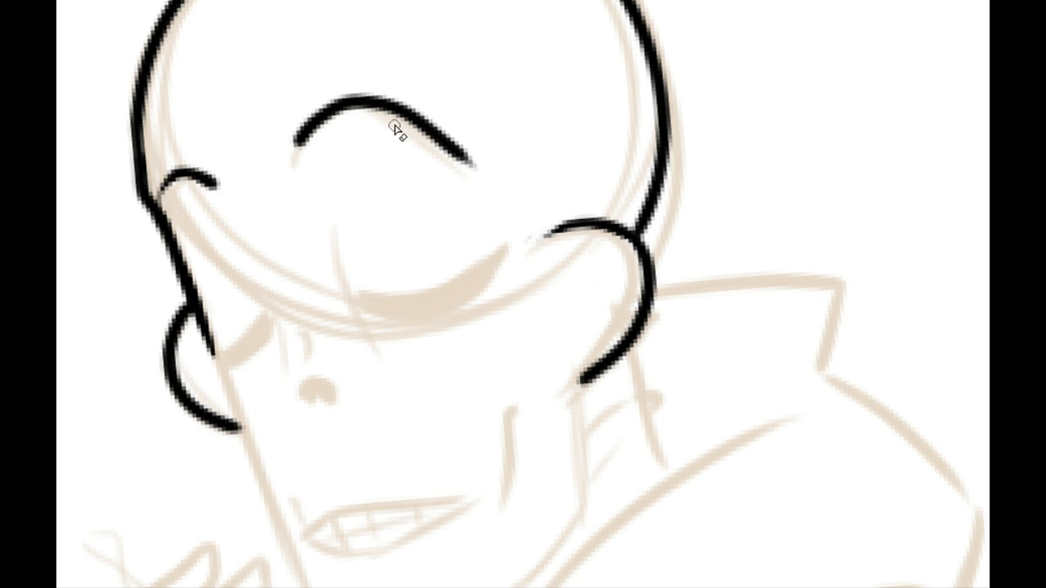
pyautogui.moveTo(373, 114); pyautogui.dragTo(476, 178)
pyautogui.hotkey('ctrl', 'z')
pyautogui.hotkey('ctrl', 'z')
pyautogui.moveTo(374, 118); pyautogui.dragTo(505, 190)
pyautogui.moveTo(378, 167); pyautogui.dragTo(312, 296)
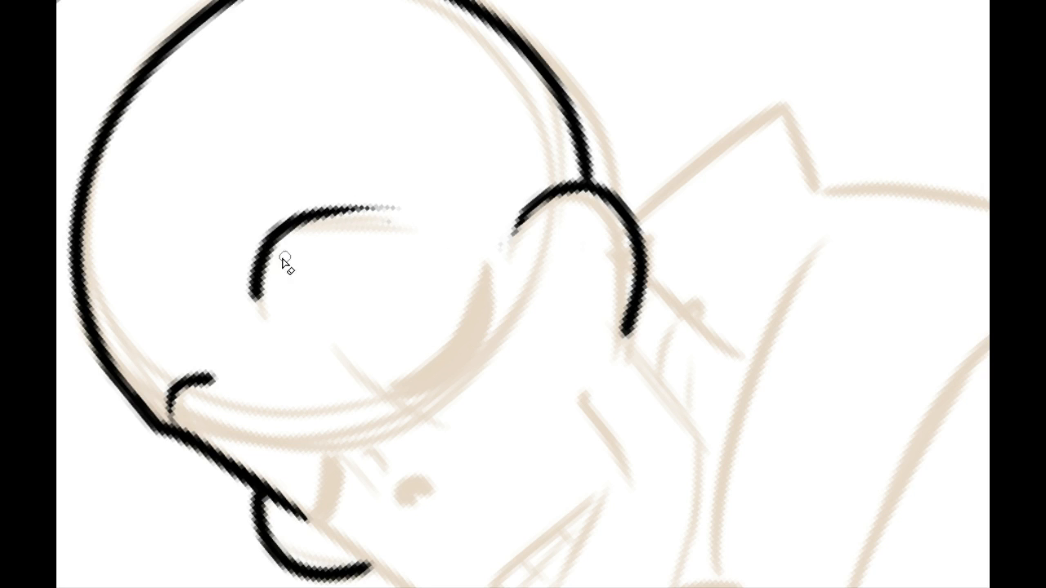
pyautogui.moveTo(238, 241); pyautogui.dragTo(346, 131)
# Step: Ink the straight front edge of the lower face from the smaller cheekbone down to the chin corner
pyautogui.moveTo(260, 226); pyautogui.dragTo(255, 80)
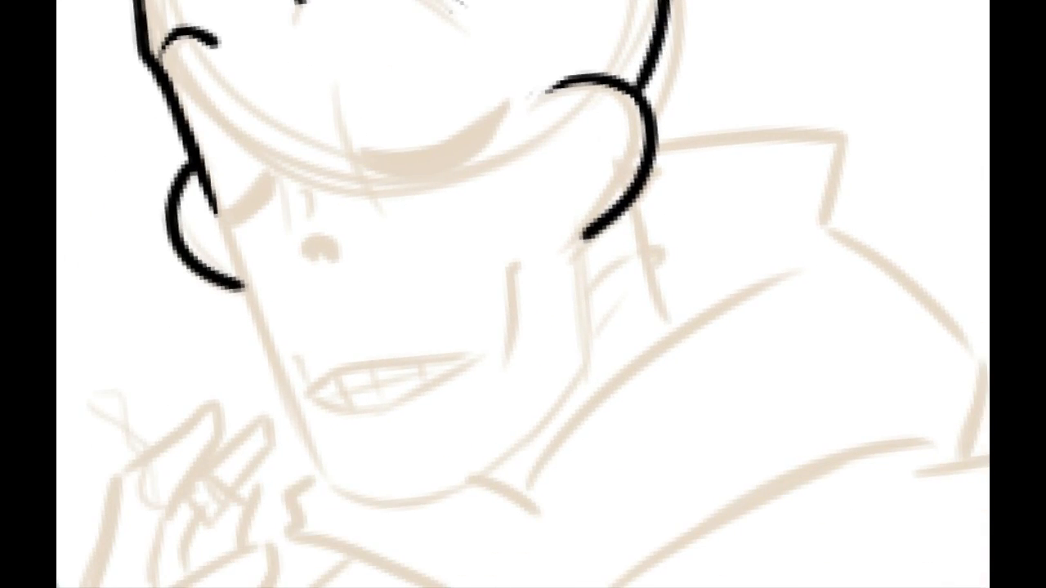
pyautogui.moveTo(310, 159); pyautogui.dragTo(309, 262)
pyautogui.moveTo(276, 201); pyautogui.dragTo(277, 187)
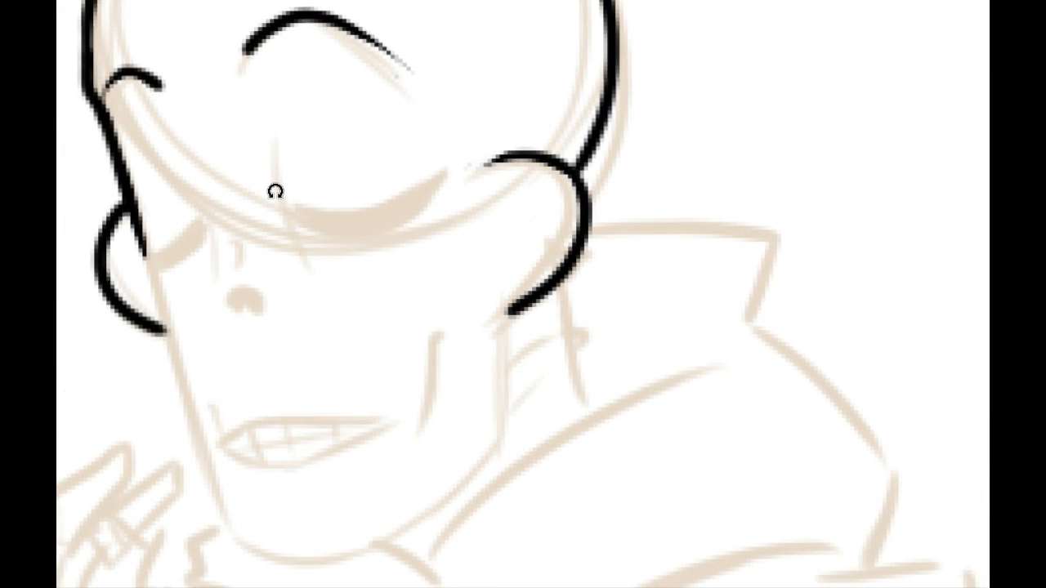
pyautogui.press('ctrl')
pyautogui.moveTo(293, 395); pyautogui.dragTo(311, 282)
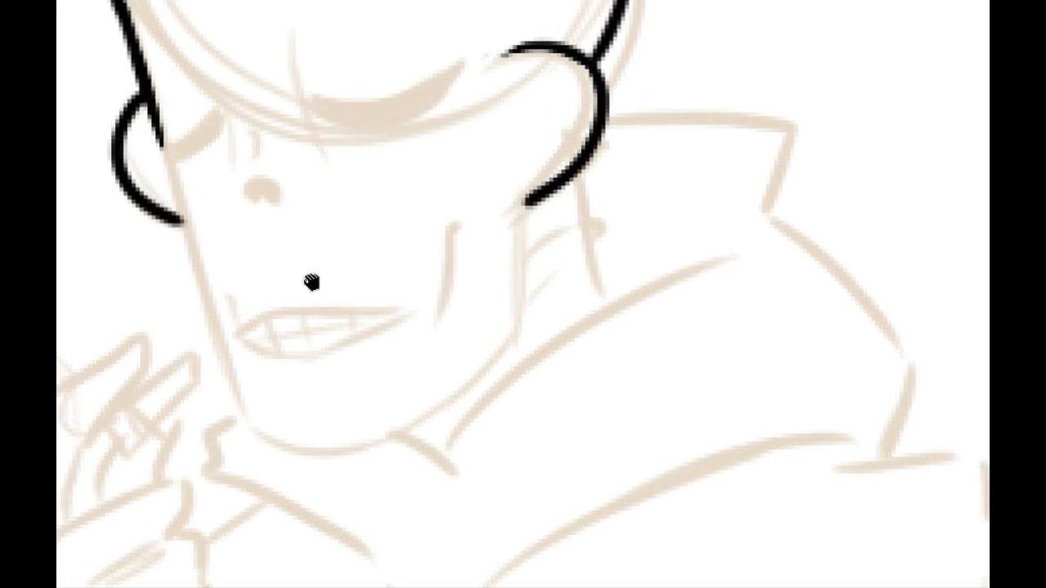
pyautogui.moveTo(187, 191)
pyautogui.mouseDown()
pyautogui.moveTo(278, 112)
pyautogui.moveTo(514, 155)
pyautogui.moveTo(247, 261)
pyautogui.mouseUp()
pyautogui.moveTo(158, 284)
pyautogui.mouseDown()
pyautogui.moveTo(374, 139)
pyautogui.moveTo(117, 327)
pyautogui.moveTo(210, 245)
pyautogui.moveTo(351, 151)
pyautogui.moveTo(118, 308)
pyautogui.moveTo(359, 143)
pyautogui.moveTo(128, 280)
pyautogui.moveTo(363, 133)
pyautogui.mouseUp()
pyautogui.hotkey('ctrl', 'z')
pyautogui.hotkey('ctrl', 'z')
pyautogui.hotkey('ctrl', 'z')
pyautogui.hotkey('ctrl', 'z')
pyautogui.hotkey('ctrl', 'z')
pyautogui.hotkey('ctrl', 'z')
# Step: Ink the rounded chin as one broad curve from the front chin corner to the rear jaw corner
pyautogui.hotkey('ctrl', 'z')
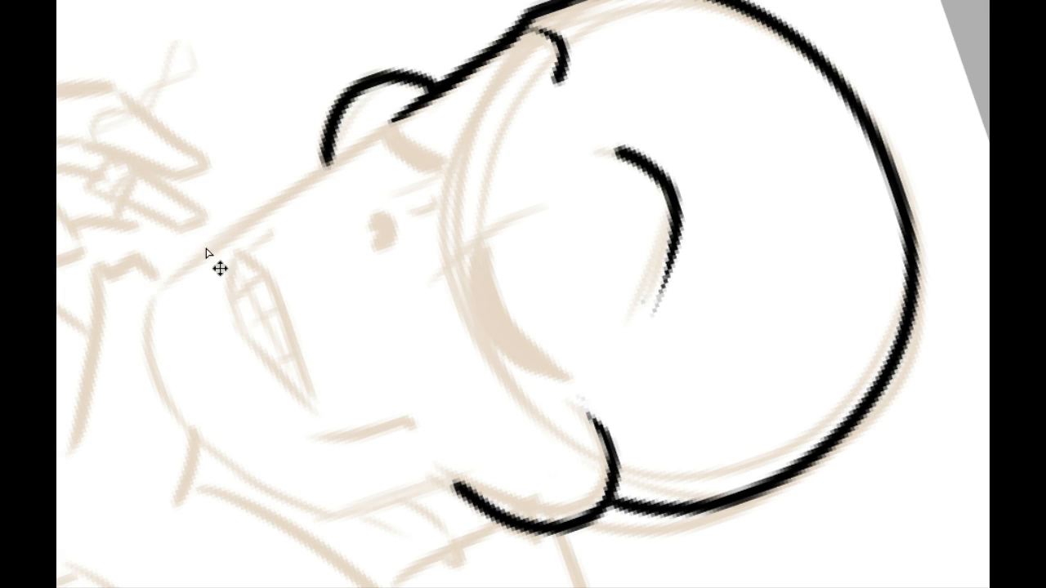
pyautogui.moveTo(144, 286); pyautogui.dragTo(358, 144)
pyautogui.moveTo(175, 288); pyautogui.dragTo(446, 86)
pyautogui.moveTo(340, 159); pyautogui.dragTo(369, 263)
pyautogui.moveTo(286, 283)
pyautogui.mouseDown()
pyautogui.moveTo(451, 42)
pyautogui.moveTo(294, 315)
pyautogui.mouseUp()
pyautogui.hotkey('ctrl', 'z')
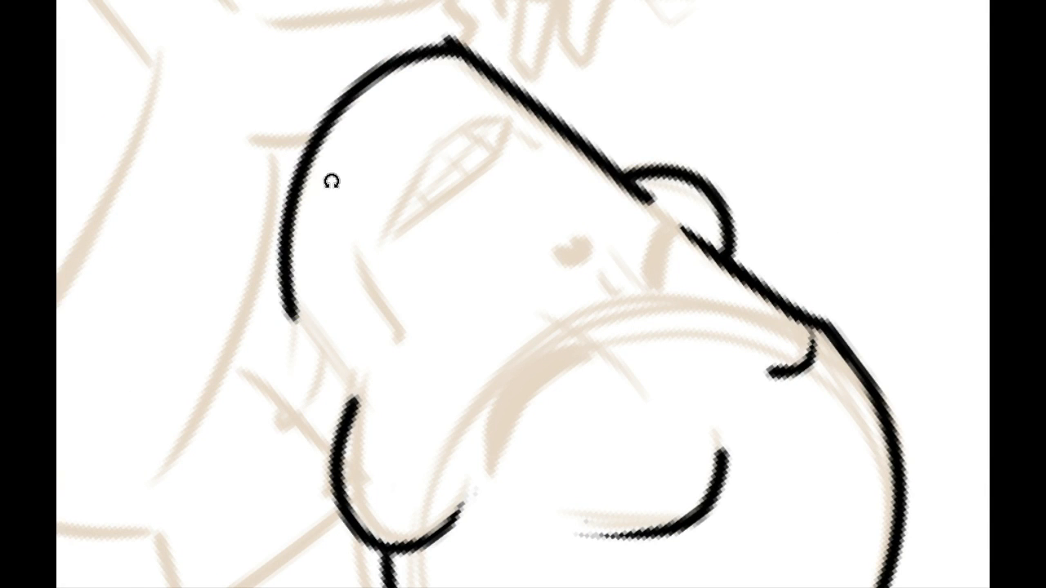
# Step: Ink the straight rear jaw edge from the end of the chin curve up to the larger cheekbone
pyautogui.moveTo(329, 199); pyautogui.dragTo(535, 457)
pyautogui.moveTo(507, 464); pyautogui.dragTo(288, 301)
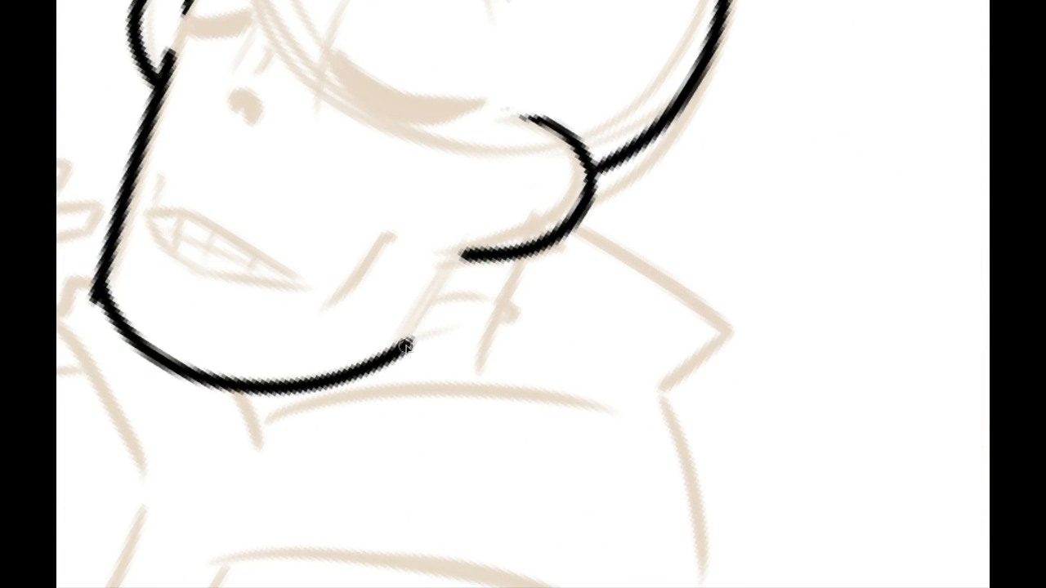
pyautogui.moveTo(409, 346); pyautogui.dragTo(467, 246)
pyautogui.hotkey('ctrl', 'z')
pyautogui.moveTo(403, 349); pyautogui.dragTo(466, 253)
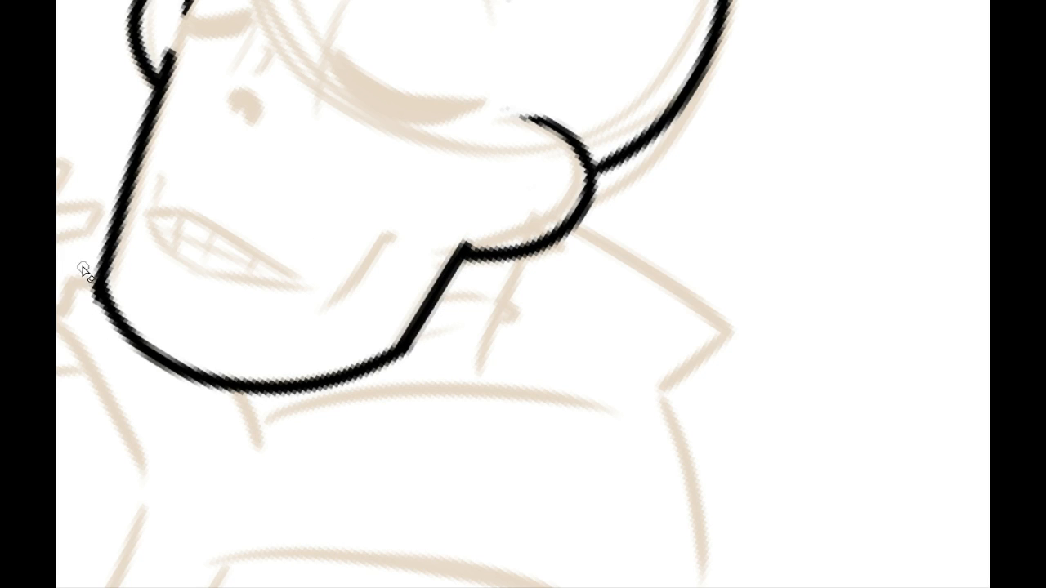
# Step: Trim the overhanging line ends at the chin corner and where the jaw edges meet both cheekbones
pyautogui.moveTo(87, 278); pyautogui.dragTo(122, 331)
pyautogui.moveTo(462, 239); pyautogui.dragTo(488, 247)
pyautogui.click(348, 1)
pyautogui.click(338, 2)
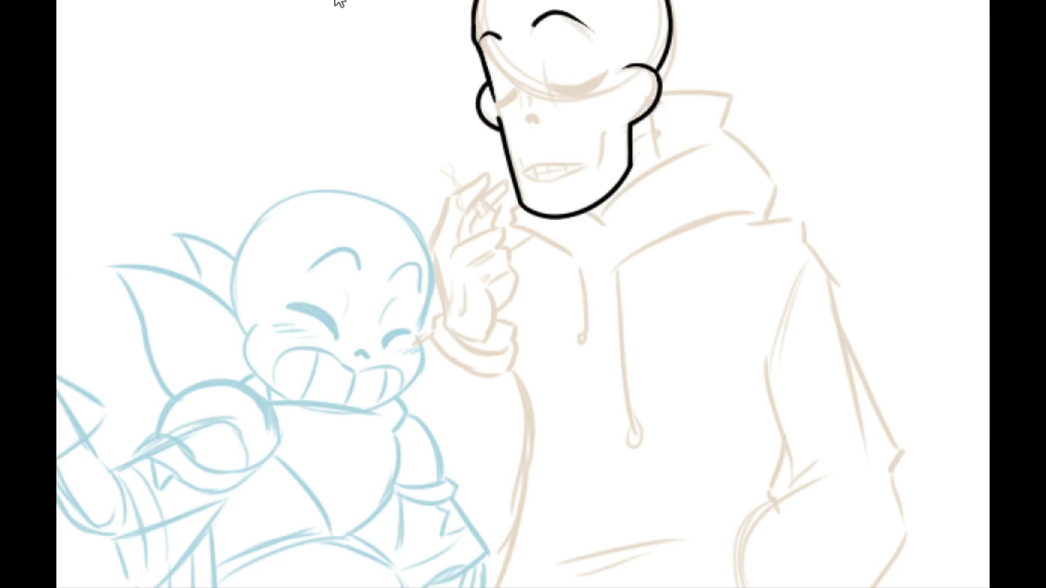
pyautogui.click(338, 2)
pyautogui.moveTo(334, 182); pyautogui.dragTo(214, 351)
pyautogui.click(339, 2)
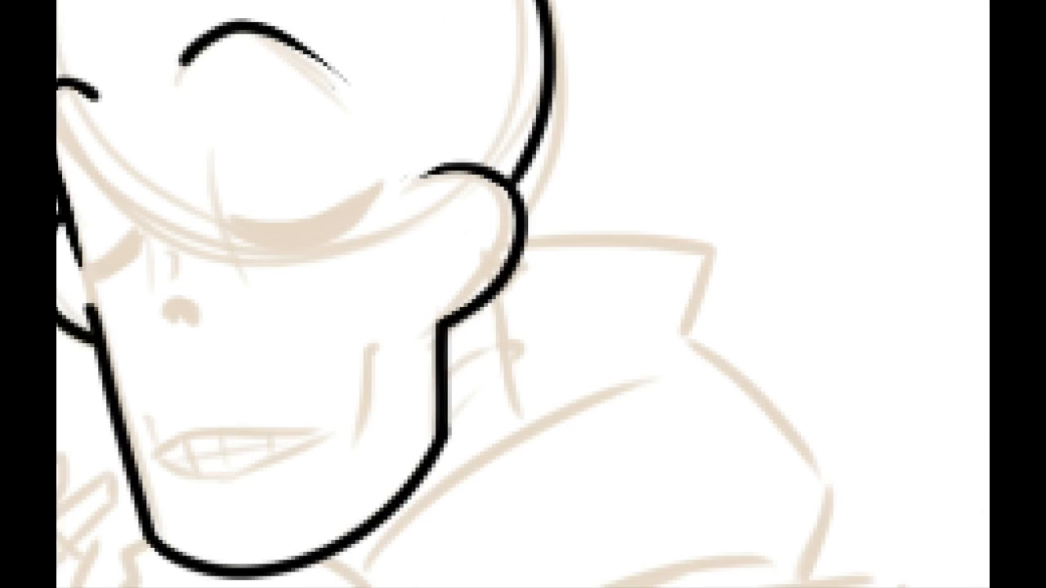
pyautogui.moveTo(134, 245); pyautogui.dragTo(319, 220)
pyautogui.moveTo(274, 283); pyautogui.dragTo(299, 313)
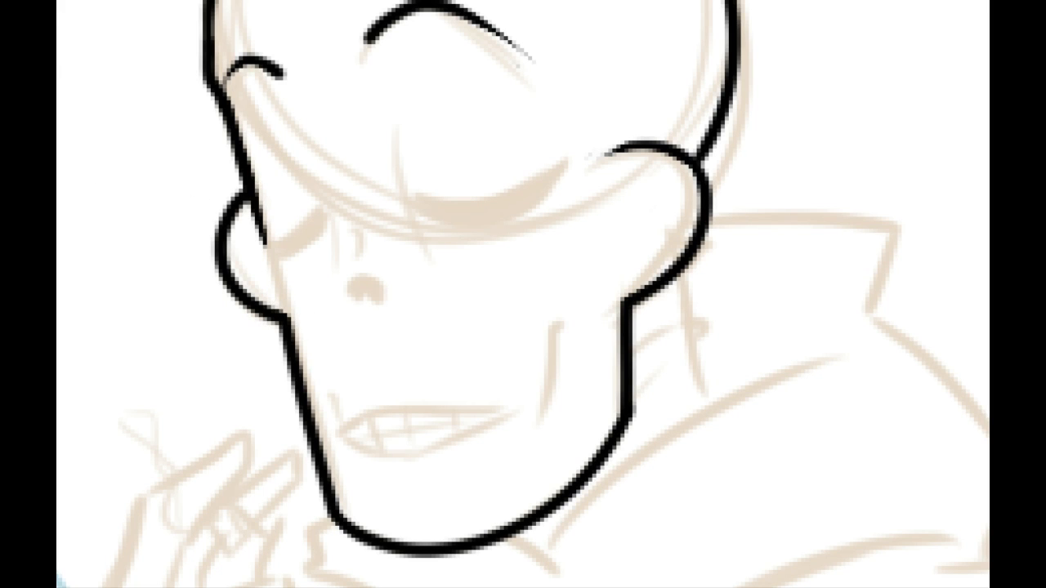
# Step: Ink the nose hole as a small rounded triangular outline with a notched base
pyautogui.moveTo(371, 329)
pyautogui.mouseDown()
pyautogui.moveTo(332, 263)
pyautogui.moveTo(352, 239)
pyautogui.moveTo(340, 218)
pyautogui.moveTo(350, 238)
pyautogui.moveTo(308, 240)
pyautogui.moveTo(351, 237)
pyautogui.mouseUp()
pyautogui.hotkey('ctrl', 'z')
pyautogui.hotkey('ctrl', 'z')
pyautogui.hotkey('ctrl', 'z')
pyautogui.hotkey('ctrl', 'z')
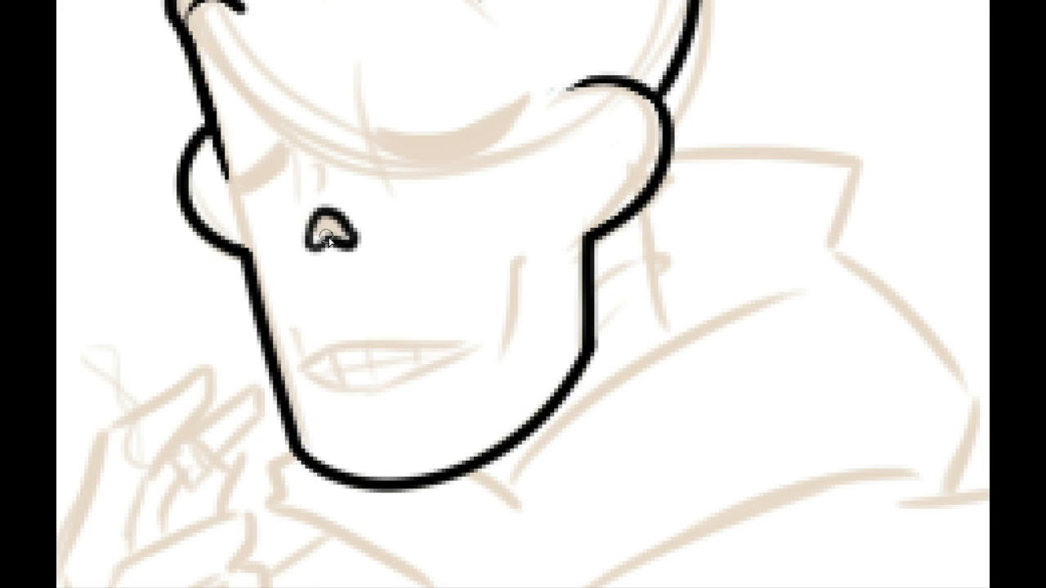
pyautogui.hotkey('ctrl', 'z')
pyautogui.hotkey('ctrl', 'z')
pyautogui.hotkey('ctrl', 'z')
pyautogui.moveTo(304, 244)
pyautogui.mouseDown()
pyautogui.moveTo(347, 228)
pyautogui.moveTo(353, 250)
pyautogui.moveTo(321, 209)
pyautogui.moveTo(354, 241)
pyautogui.moveTo(329, 252)
pyautogui.moveTo(356, 238)
pyautogui.mouseUp()
pyautogui.hotkey('ctrl', 'z')
# Step: Ink a small hooked wrinkle mark directly above the nose hole with a thinned lower end
pyautogui.moveTo(325, 198)
pyautogui.mouseDown()
pyautogui.moveTo(331, 239)
pyautogui.moveTo(336, 201)
pyautogui.mouseUp()
pyautogui.hotkey('ctrl', 'z')
pyautogui.moveTo(325, 236)
pyautogui.mouseDown()
pyautogui.moveTo(331, 212)
pyautogui.moveTo(314, 229)
pyautogui.mouseUp()
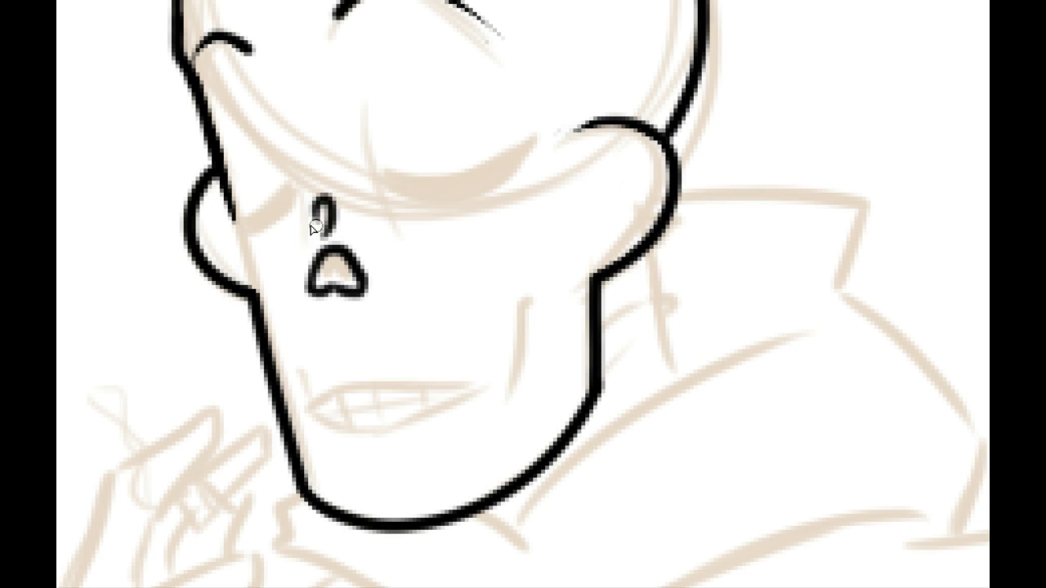
pyautogui.hotkey('ctrl', 'z')
pyautogui.hotkey('ctrl', 'z')
pyautogui.moveTo(326, 236)
pyautogui.mouseDown()
pyautogui.moveTo(341, 202)
pyautogui.moveTo(296, 251)
pyautogui.mouseUp()
pyautogui.hotkey('ctrl', 'z')
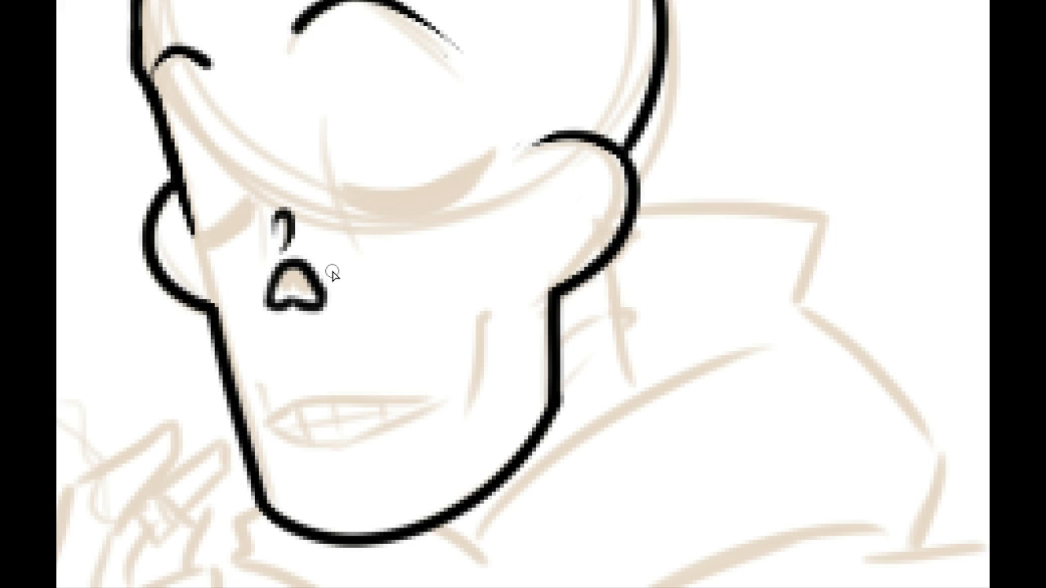
# Step: Ink a thin, slightly curved line with tapered ends along the inner side of the larger eye socket
pyautogui.moveTo(378, 291); pyautogui.dragTo(396, 327)
pyautogui.moveTo(343, 168); pyautogui.dragTo(397, 296)
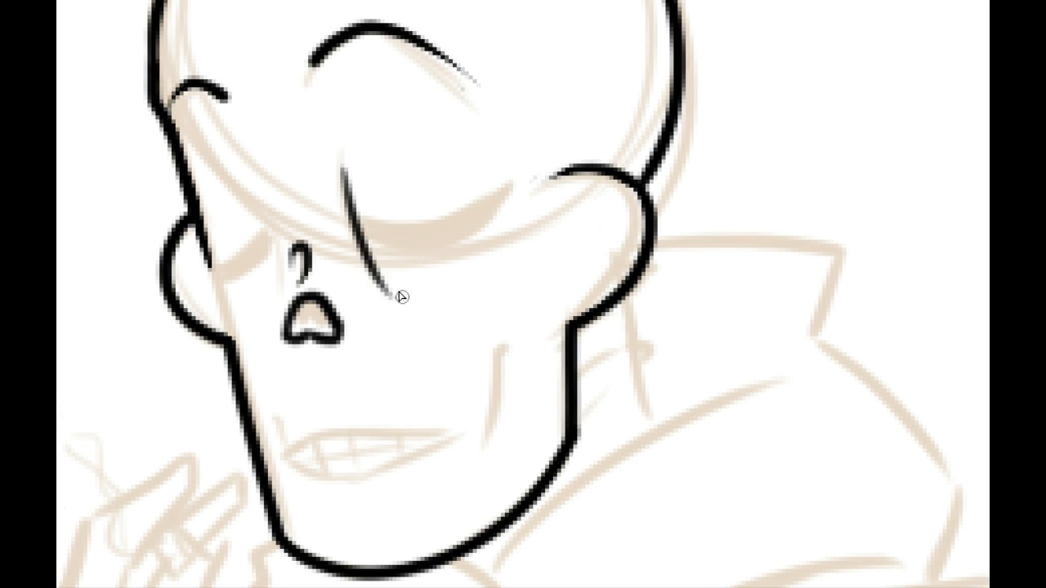
pyautogui.hotkey('ctrl', 'z')
pyautogui.moveTo(346, 180); pyautogui.dragTo(386, 276)
pyautogui.hotkey('ctrl', 'z')
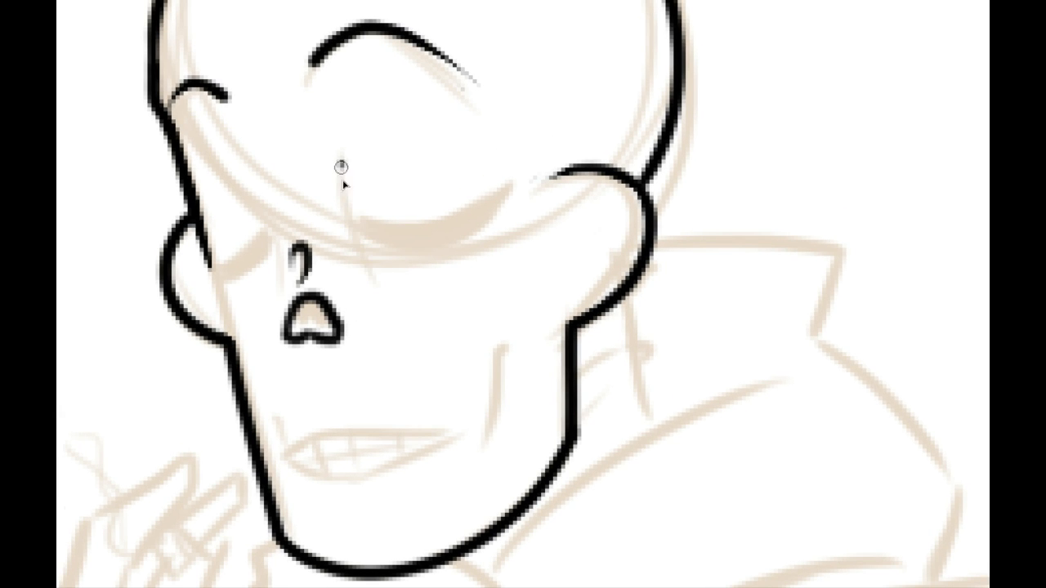
pyautogui.moveTo(341, 167); pyautogui.dragTo(400, 300)
pyautogui.hotkey('ctrl', 'z')
pyautogui.moveTo(337, 139); pyautogui.dragTo(385, 287)
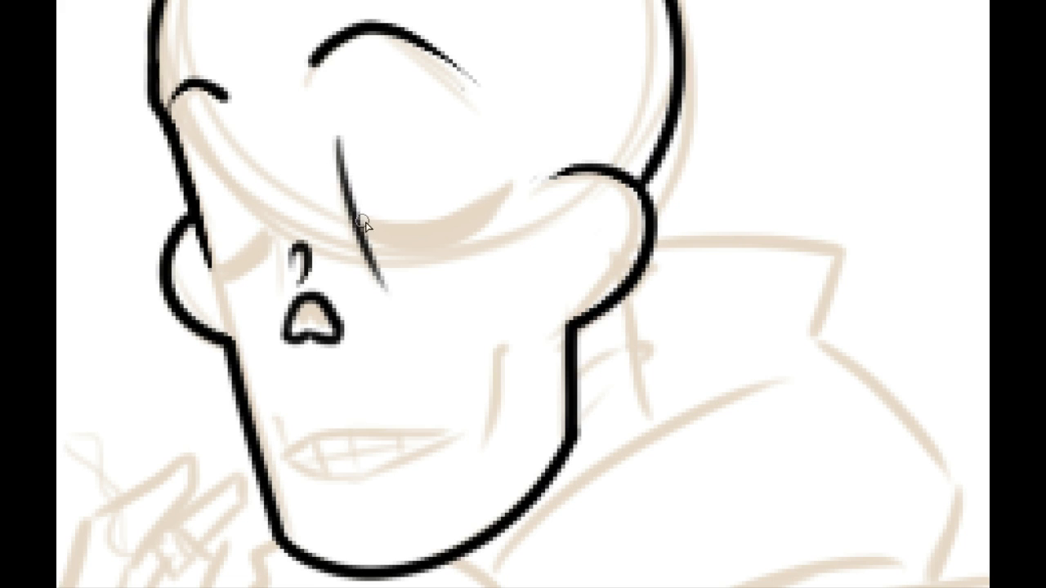
# Step: Outline the larger closed eye as a crescent with an upper and a lower curve meeting at a pointed outer corner
pyautogui.moveTo(353, 211); pyautogui.dragTo(523, 177)
pyautogui.hotkey('ctrl', 'z')
pyautogui.moveTo(351, 211); pyautogui.dragTo(511, 171)
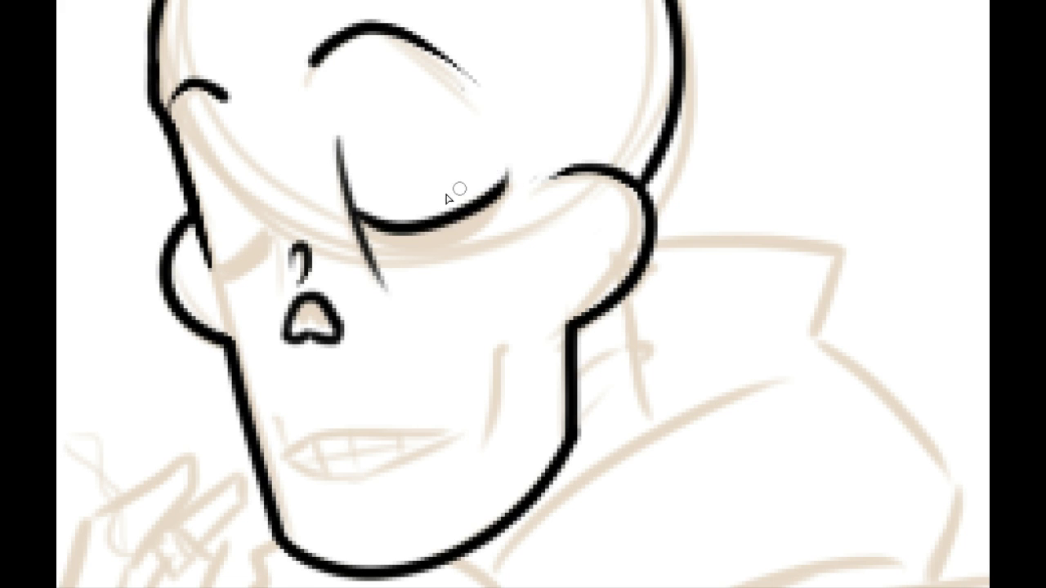
pyautogui.hotkey('ctrl', 'z')
pyautogui.moveTo(349, 211); pyautogui.dragTo(482, 181)
pyautogui.moveTo(356, 232); pyautogui.dragTo(512, 171)
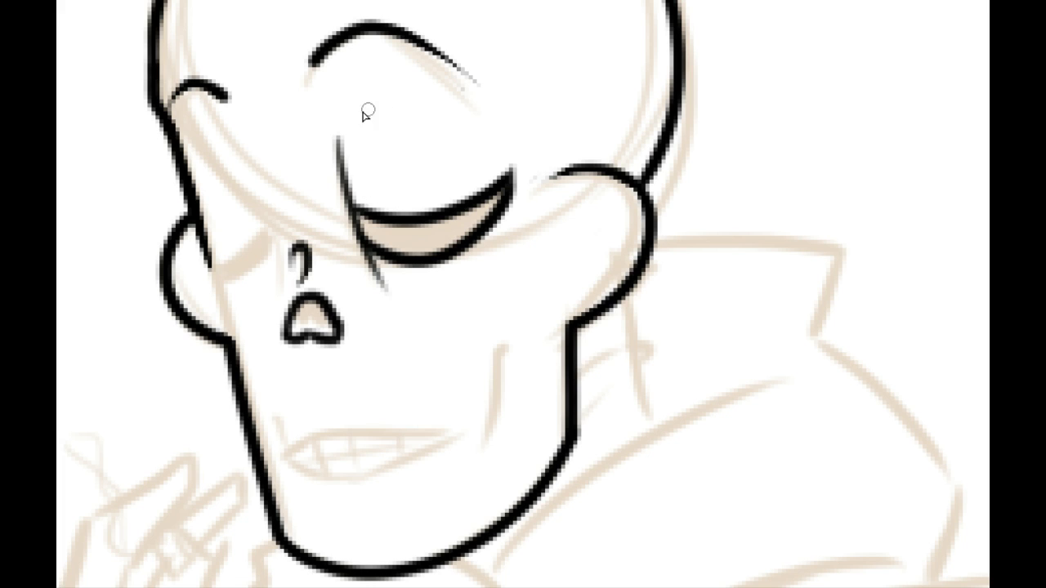
# Step: Ink a short, faint arc between the longer brow line and the larger closed eye, and thin its ends
pyautogui.moveTo(343, 121); pyautogui.dragTo(418, 103)
pyautogui.hotkey('ctrl', 'z')
pyautogui.moveTo(340, 121); pyautogui.dragTo(423, 101)
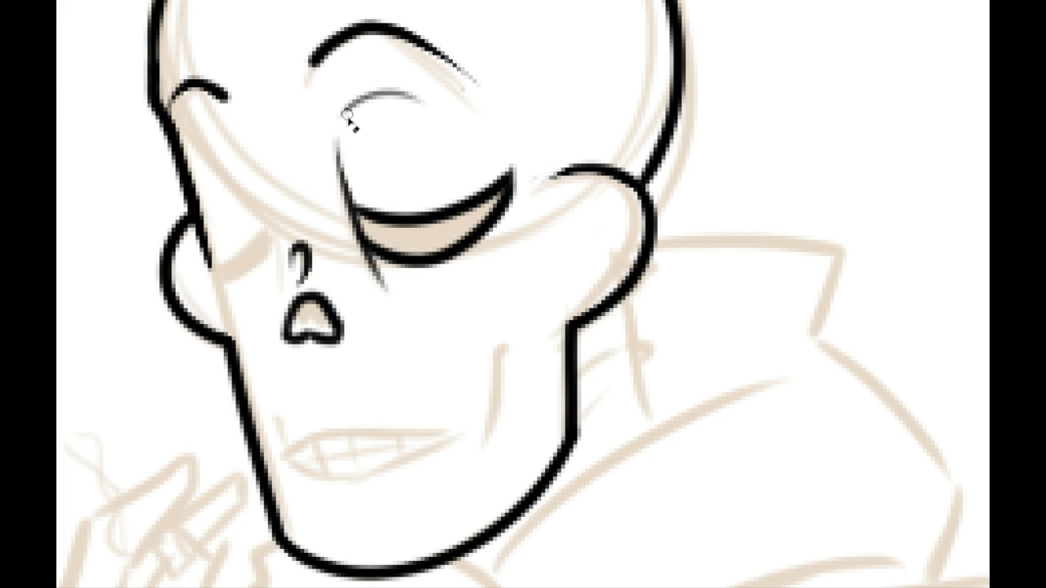
pyautogui.moveTo(376, 83); pyautogui.dragTo(348, 105)
pyautogui.moveTo(421, 104)
pyautogui.mouseDown()
pyautogui.moveTo(353, 119)
pyautogui.moveTo(396, 106)
pyautogui.mouseUp()
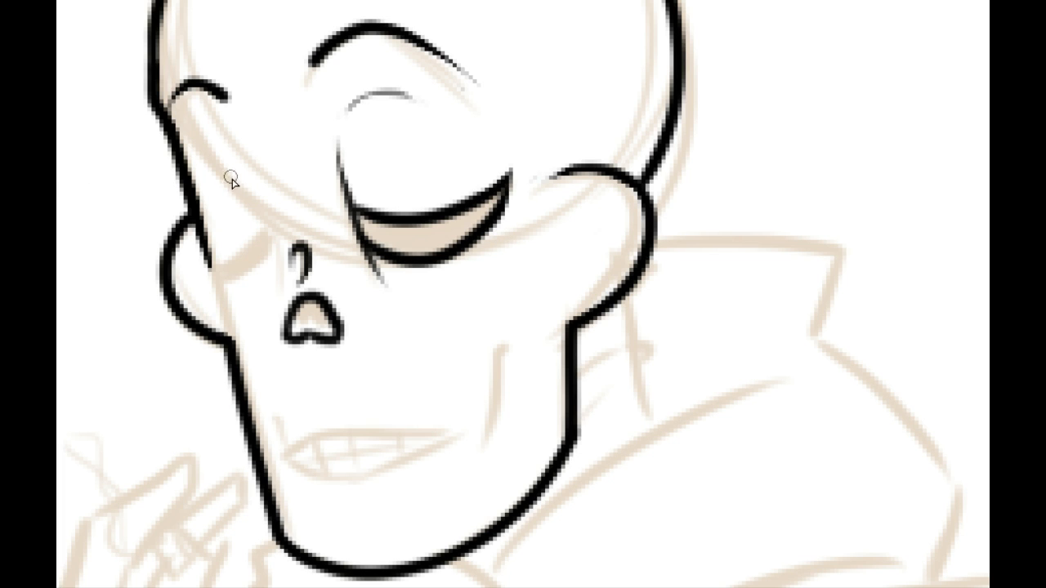
# Step: Ink the mouth's upper edge as one gently arched line from the front corner toward the cheek crease
pyautogui.moveTo(338, 320); pyautogui.dragTo(304, 190)
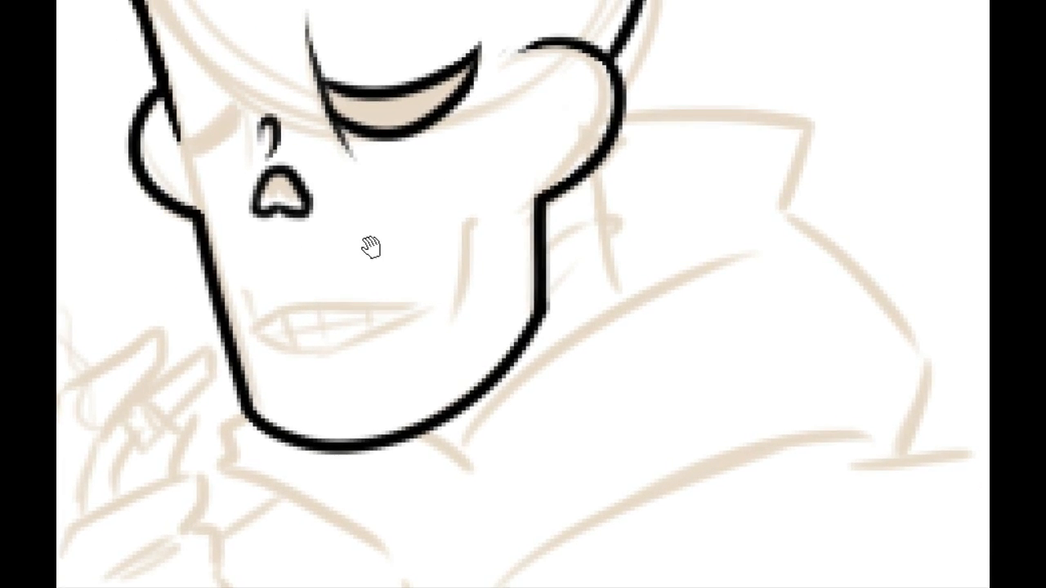
pyautogui.scroll(-1, 360, 257)
pyautogui.moveTo(252, 297)
pyautogui.mouseDown()
pyautogui.moveTo(278, 272)
pyautogui.moveTo(418, 265)
pyautogui.mouseUp()
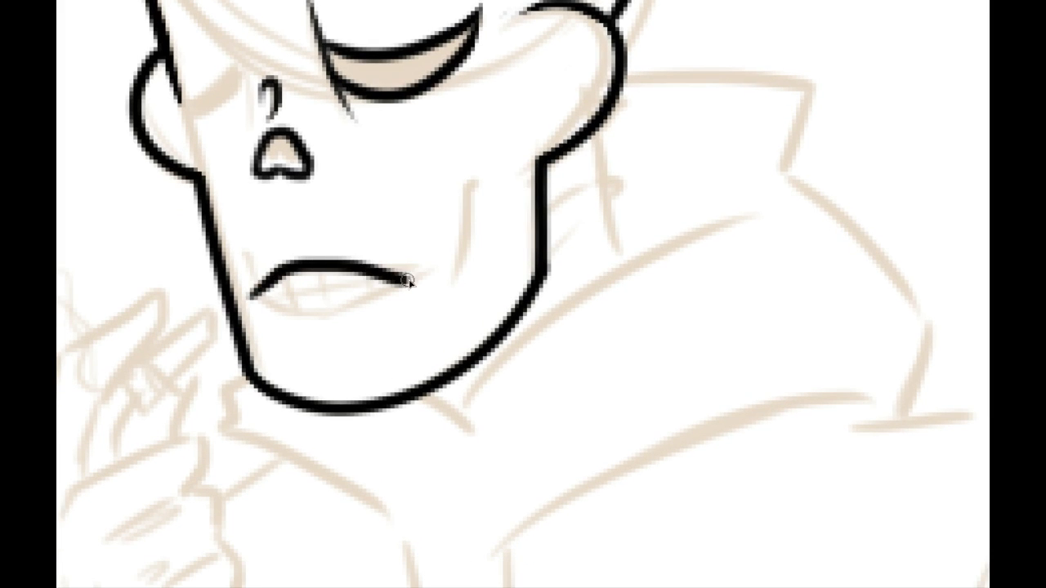
pyautogui.hotkey('ctrl', 'z')
pyautogui.moveTo(243, 297); pyautogui.dragTo(445, 272)
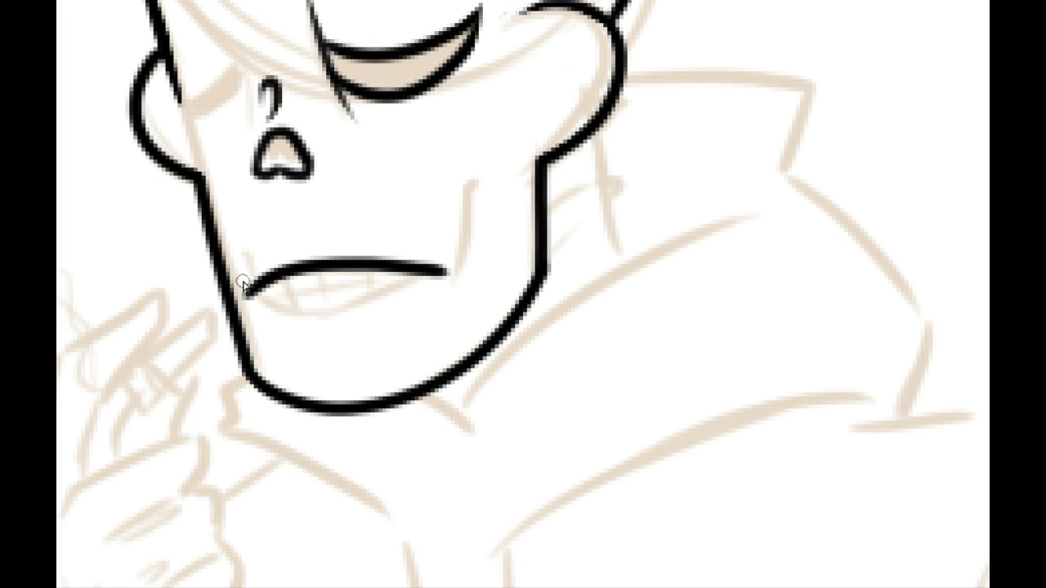
# Step: Add a short upward tick at the front corner of the mouth
pyautogui.moveTo(247, 294); pyautogui.dragTo(240, 253)
pyautogui.hotkey('ctrl', 'z')
pyautogui.moveTo(247, 295); pyautogui.dragTo(245, 250)
pyautogui.hotkey('ctrl', 'z')
pyautogui.moveTo(248, 296); pyautogui.dragTo(241, 268)
# Step: Ink the cheek crease rising from the rear mouth corner, with a short angled tick at its upper end
pyautogui.moveTo(447, 278); pyautogui.dragTo(474, 187)
pyautogui.hotkey('ctrl', 'z')
pyautogui.moveTo(449, 269)
pyautogui.mouseDown()
pyautogui.moveTo(484, 160)
pyautogui.moveTo(467, 184)
pyautogui.mouseUp()
pyautogui.hotkey('ctrl', 'z')
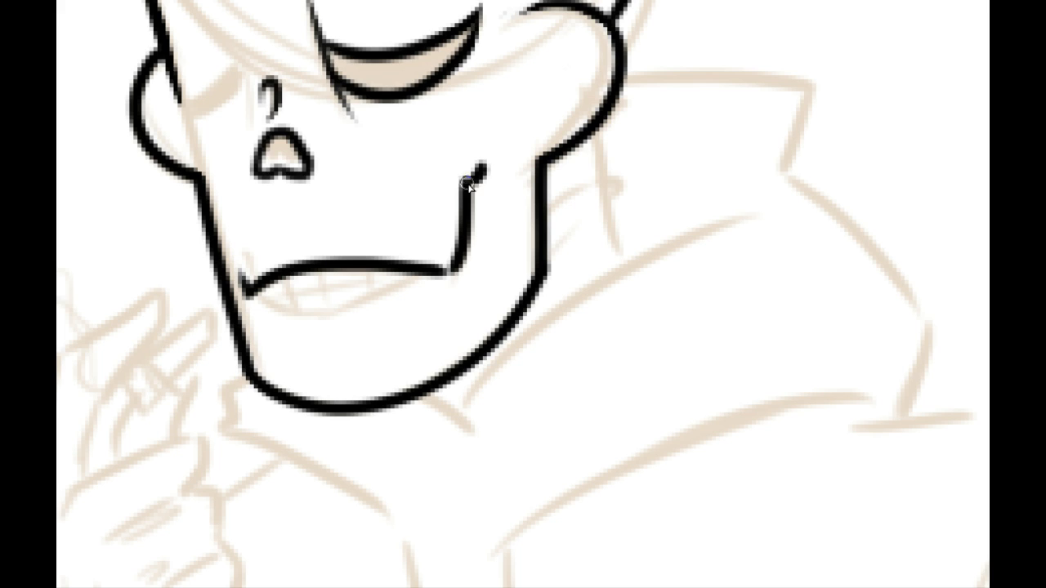
# Step: Ink the mouth's lower edge as a shallow curve running from the front corner to the rear corner
pyautogui.moveTo(258, 295); pyautogui.dragTo(380, 292)
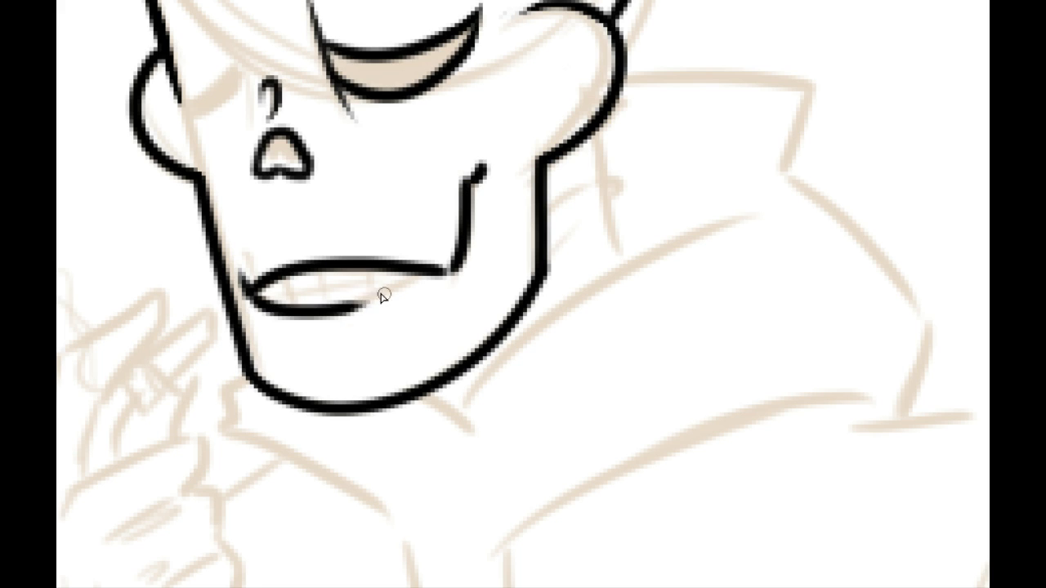
pyautogui.hotkey('ctrl', 'z')
pyautogui.moveTo(247, 295)
pyautogui.mouseDown()
pyautogui.moveTo(437, 277)
pyautogui.moveTo(312, 308)
pyautogui.mouseUp()
pyautogui.hotkey('ctrl', 'z')
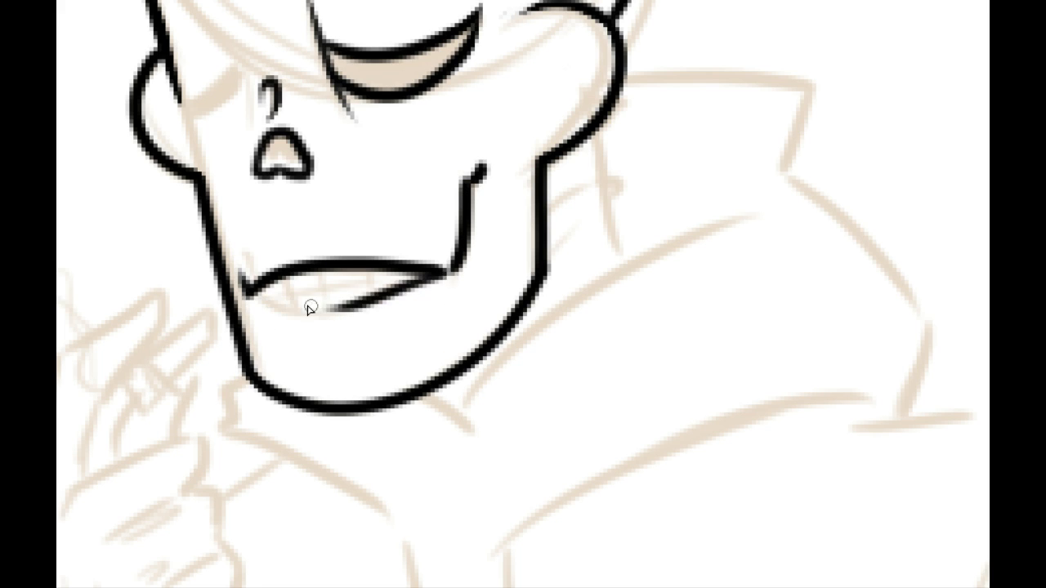
pyautogui.moveTo(249, 297); pyautogui.dragTo(362, 308)
pyautogui.hotkey('ctrl', 'z')
pyautogui.moveTo(252, 297); pyautogui.dragTo(368, 289)
pyautogui.hotkey('ctrl', 'z')
pyautogui.moveTo(249, 295)
pyautogui.mouseDown()
pyautogui.moveTo(344, 308)
pyautogui.moveTo(368, 296)
pyautogui.mouseUp()
pyautogui.hotkey('ctrl', 'z')
# Step: Ink three short, slightly slanted tooth dividers between the mouth's upper and lower edges
pyautogui.moveTo(286, 280); pyautogui.dragTo(279, 304)
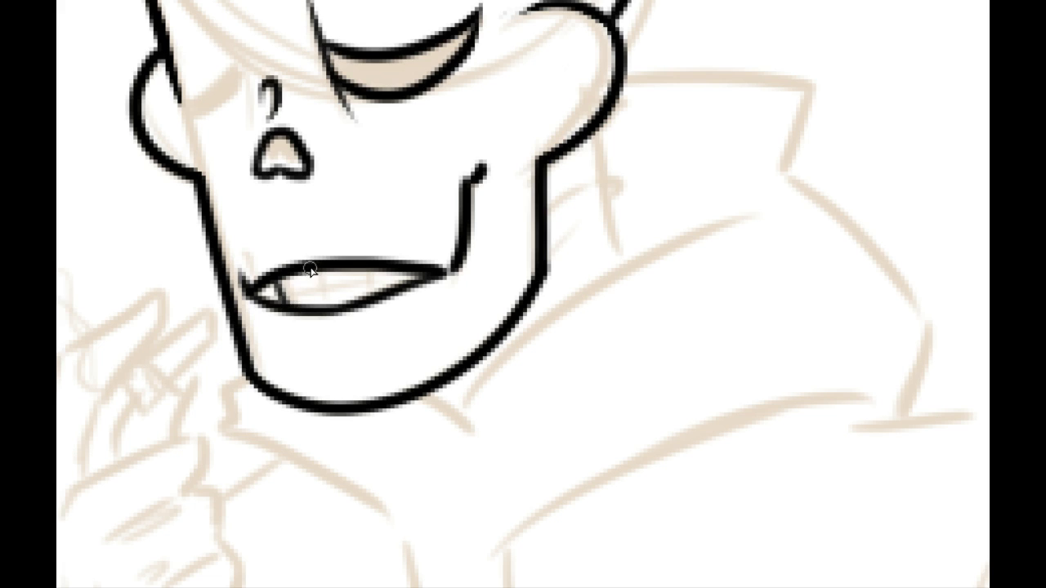
pyautogui.moveTo(312, 273); pyautogui.dragTo(320, 306)
pyautogui.moveTo(370, 270); pyautogui.dragTo(367, 291)
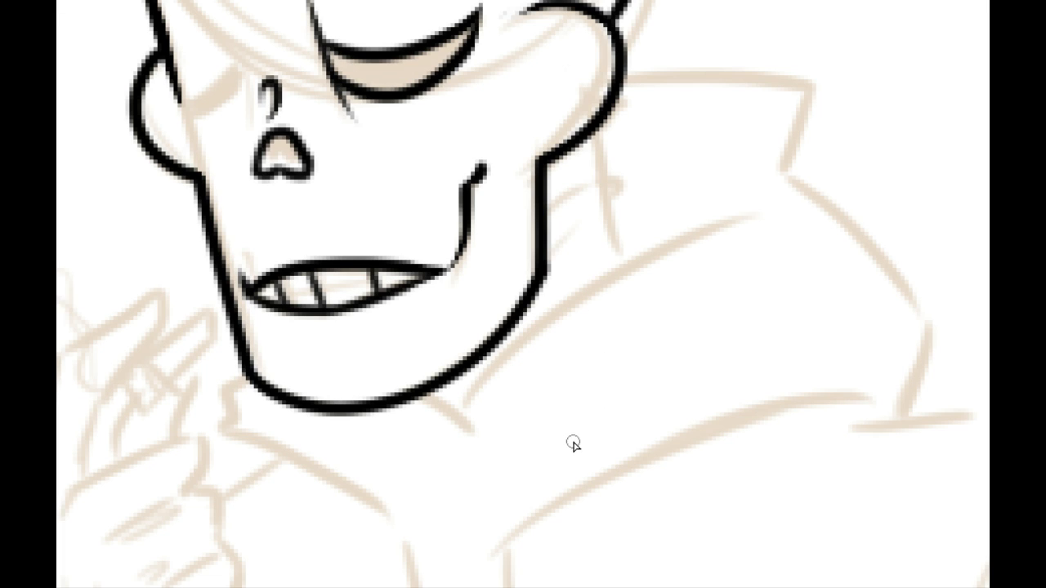
# Step: Ink the smaller far eye's closed lid and lower curve, with a thin arc above for the top of its socket
pyautogui.moveTo(595, 420)
pyautogui.mouseDown()
pyautogui.moveTo(600, 357)
pyautogui.moveTo(605, 364)
pyautogui.moveTo(563, 310)
pyautogui.moveTo(624, 431)
pyautogui.mouseUp()
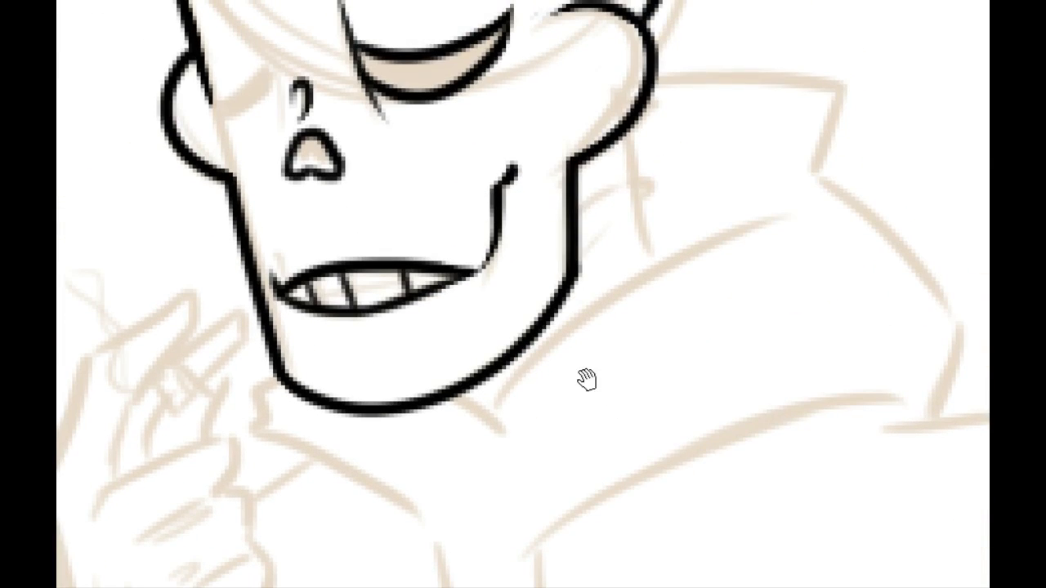
pyautogui.click(259, 234)
pyautogui.hotkey('ctrl', 'z')
pyautogui.moveTo(252, 290)
pyautogui.mouseDown()
pyautogui.moveTo(276, 455)
pyautogui.moveTo(290, 465)
pyautogui.mouseUp()
pyautogui.moveTo(294, 260); pyautogui.dragTo(295, 244)
pyautogui.moveTo(294, 172); pyautogui.dragTo(327, 288)
pyautogui.hotkey('ctrl', 'z')
pyautogui.hotkey('ctrl', 'z')
pyautogui.moveTo(299, 187); pyautogui.dragTo(318, 262)
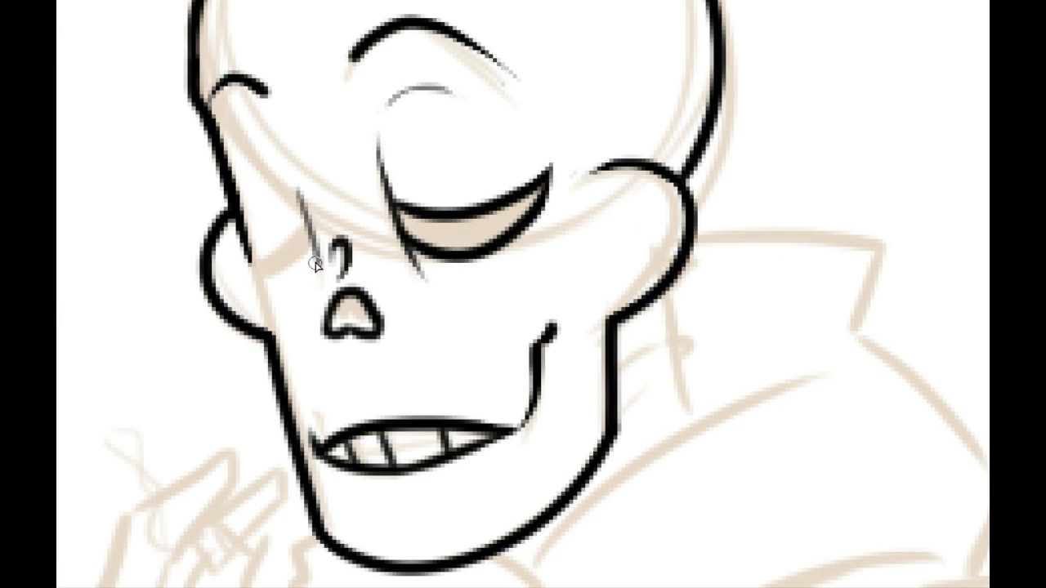
pyautogui.hotkey('ctrl', 'z')
pyautogui.moveTo(252, 152)
pyautogui.mouseDown()
pyautogui.moveTo(300, 226)
pyautogui.moveTo(292, 284)
pyautogui.moveTo(276, 292)
pyautogui.mouseUp()
pyautogui.hotkey('ctrl', 'z')
pyautogui.moveTo(315, 234)
pyautogui.mouseDown()
pyautogui.moveTo(305, 269)
pyautogui.moveTo(254, 258)
pyautogui.moveTo(307, 227)
pyautogui.moveTo(250, 257)
pyautogui.mouseUp()
pyautogui.hotkey('ctrl', 'z')
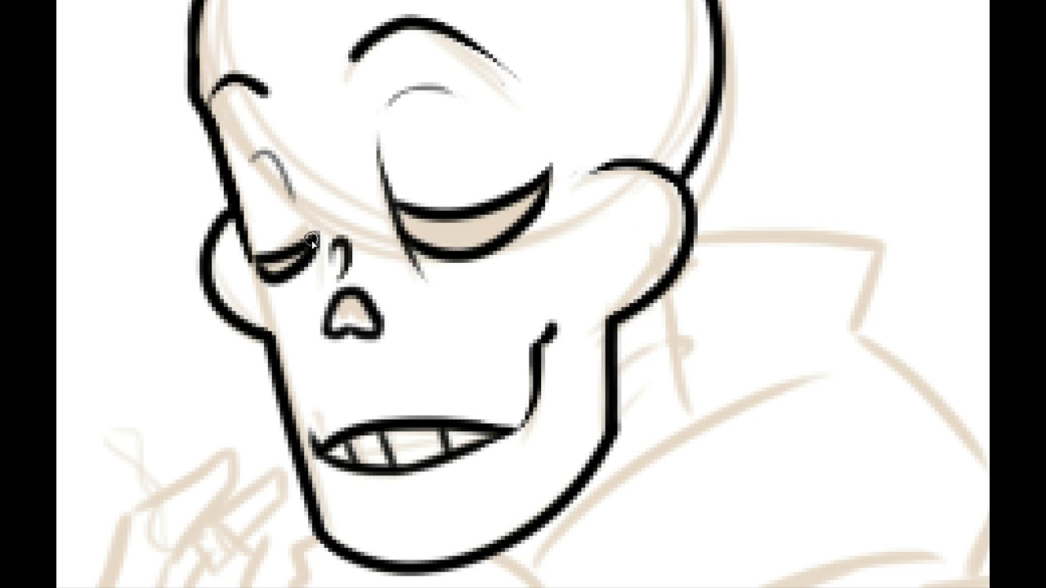
# Step: Ink the far eye socket's inner edge down to the closed lid, and a thin line between that eye and the nose bridge
pyautogui.moveTo(293, 254)
pyautogui.mouseDown()
pyautogui.moveTo(305, 220)
pyautogui.moveTo(285, 272)
pyautogui.mouseUp()
pyautogui.moveTo(308, 218); pyautogui.dragTo(302, 269)
pyautogui.hotkey('ctrl', 'z')
pyautogui.moveTo(309, 213)
pyautogui.mouseDown()
pyautogui.moveTo(293, 282)
pyautogui.moveTo(306, 222)
pyautogui.mouseUp()
pyautogui.moveTo(273, 163)
pyautogui.mouseDown()
pyautogui.moveTo(304, 228)
pyautogui.moveTo(299, 312)
pyautogui.mouseUp()
pyautogui.hotkey('ctrl', 'z')
pyautogui.hotkey('ctrl', 'z')
pyautogui.hotkey('ctrl', 'z')
pyautogui.moveTo(307, 238); pyautogui.dragTo(307, 312)
pyautogui.moveTo(298, 249); pyautogui.dragTo(291, 182)
# Step: Ink the cigarette section nearest the mouth as a slanted four-sided outline with a clean lower corner
pyautogui.press('space')
pyautogui.moveTo(348, 458); pyautogui.dragTo(461, 209)
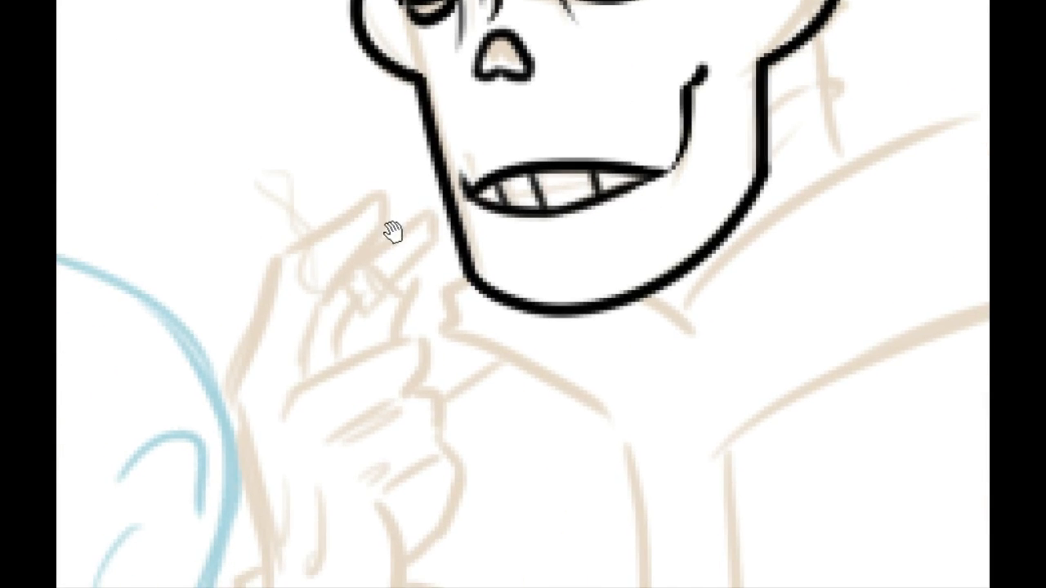
pyautogui.moveTo(393, 228); pyautogui.dragTo(396, 200)
pyautogui.moveTo(433, 298)
pyautogui.mouseDown()
pyautogui.moveTo(405, 143)
pyautogui.moveTo(351, 149)
pyautogui.mouseUp()
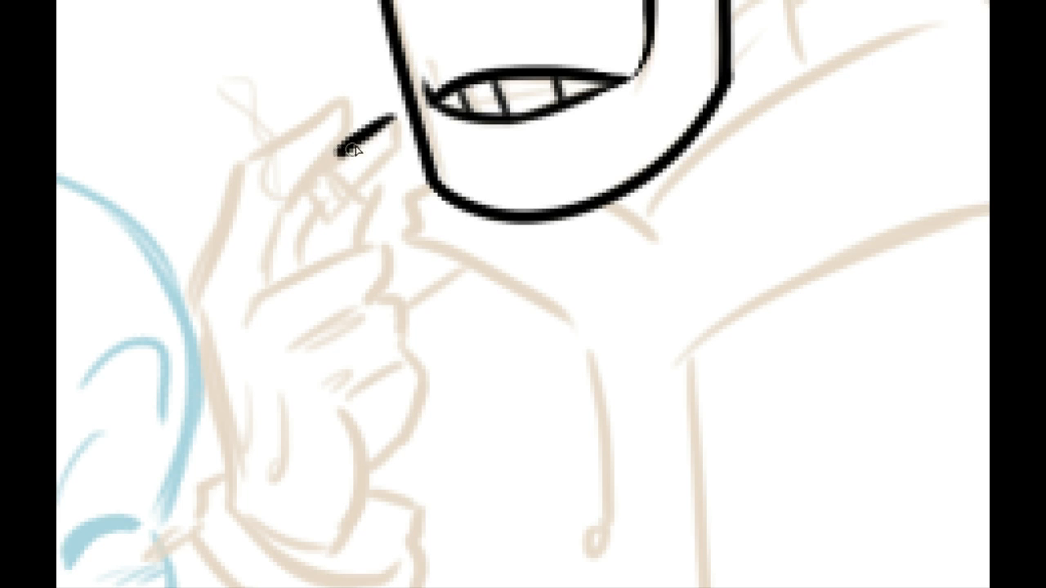
pyautogui.hotkey('ctrl', 'z')
pyautogui.moveTo(393, 115)
pyautogui.mouseDown()
pyautogui.moveTo(332, 170)
pyautogui.moveTo(360, 192)
pyautogui.mouseUp()
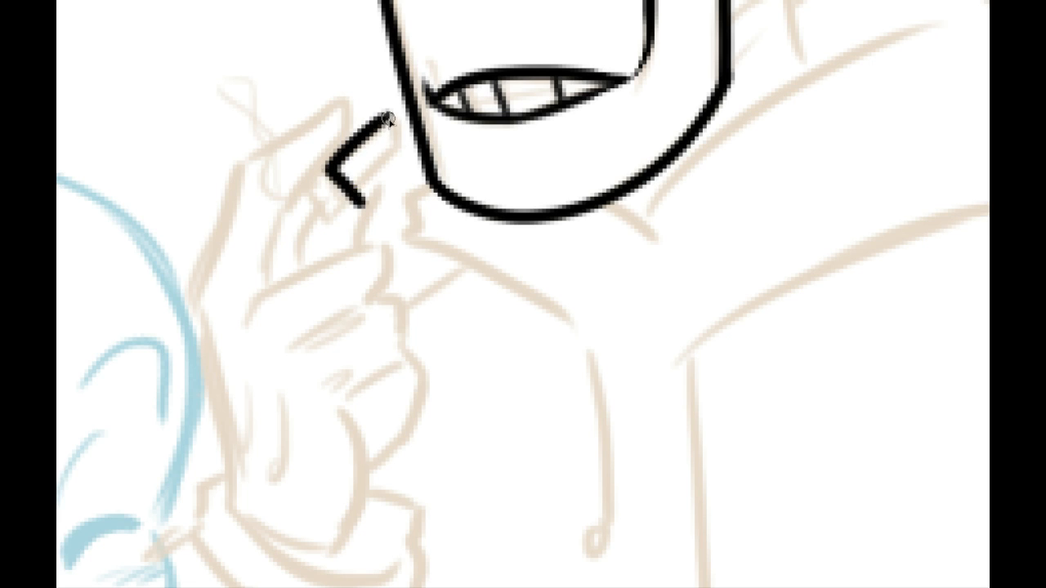
pyautogui.moveTo(386, 118); pyautogui.dragTo(400, 158)
pyautogui.moveTo(360, 198)
pyautogui.mouseDown()
pyautogui.moveTo(396, 152)
pyautogui.moveTo(381, 164)
pyautogui.mouseUp()
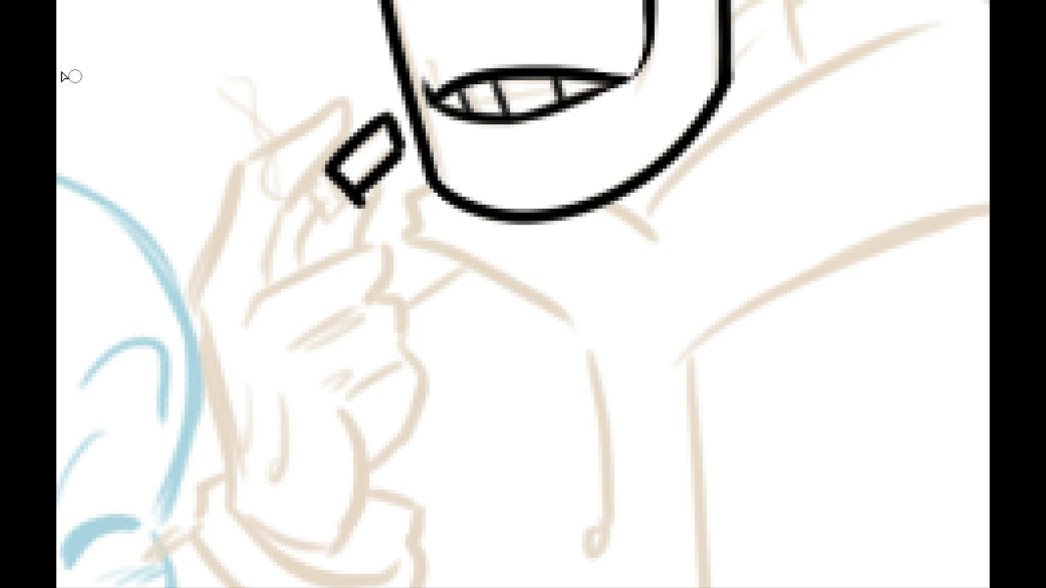
pyautogui.moveTo(352, 217)
pyautogui.mouseDown()
pyautogui.moveTo(372, 198)
pyautogui.moveTo(340, 216)
pyautogui.mouseUp()
pyautogui.moveTo(266, 250); pyautogui.dragTo(269, 299)
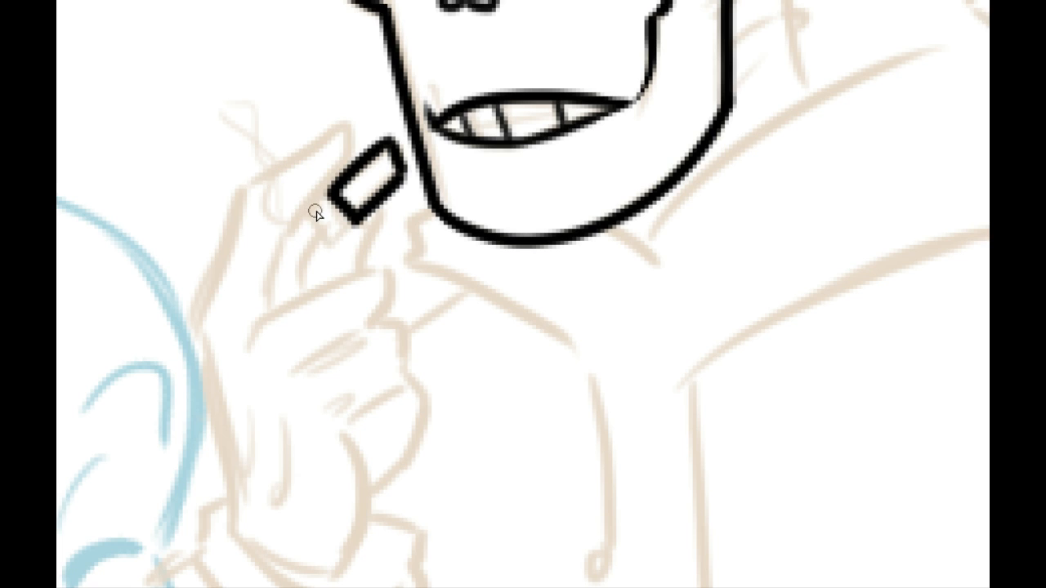
# Step: Ink the cigarette's small burning end and two thin wavy smoke lines rising from it to a shared point
pyautogui.moveTo(316, 212)
pyautogui.mouseDown()
pyautogui.moveTo(343, 233)
pyautogui.moveTo(315, 219)
pyautogui.moveTo(317, 237)
pyautogui.moveTo(346, 237)
pyautogui.moveTo(316, 291)
pyautogui.moveTo(291, 299)
pyautogui.moveTo(221, 137)
pyautogui.moveTo(259, 91)
pyautogui.mouseUp()
pyautogui.hotkey('ctrl', 'z')
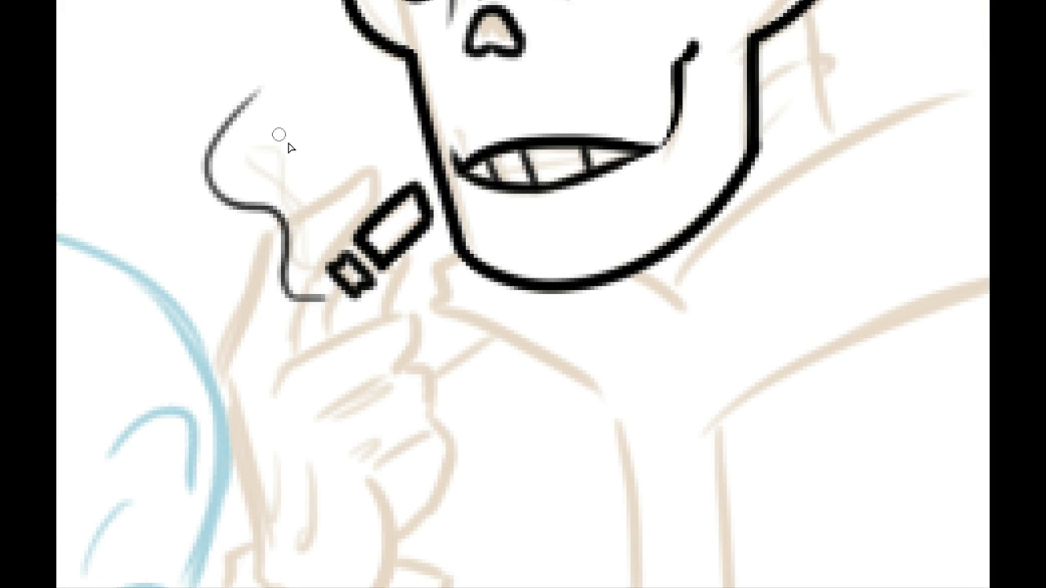
pyautogui.moveTo(321, 300)
pyautogui.mouseDown()
pyautogui.moveTo(296, 101)
pyautogui.moveTo(316, 73)
pyautogui.mouseUp()
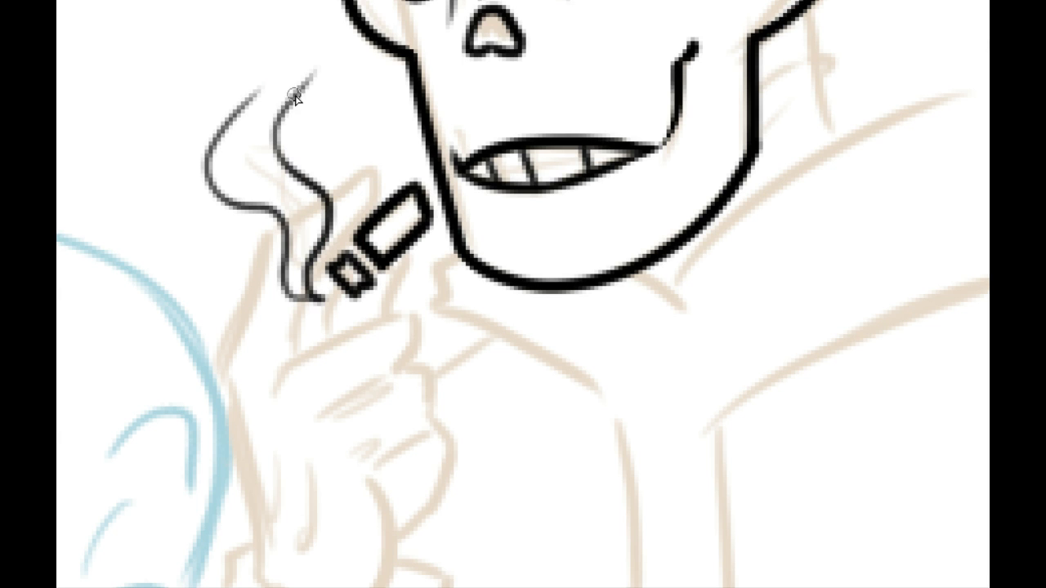
pyautogui.moveTo(276, 152); pyautogui.dragTo(311, 259)
pyautogui.moveTo(315, 211)
pyautogui.mouseDown()
pyautogui.moveTo(263, 51)
pyautogui.moveTo(260, 207)
pyautogui.moveTo(254, 145)
pyautogui.moveTo(268, 60)
pyautogui.mouseUp()
pyautogui.hotkey('ctrl', 'z')
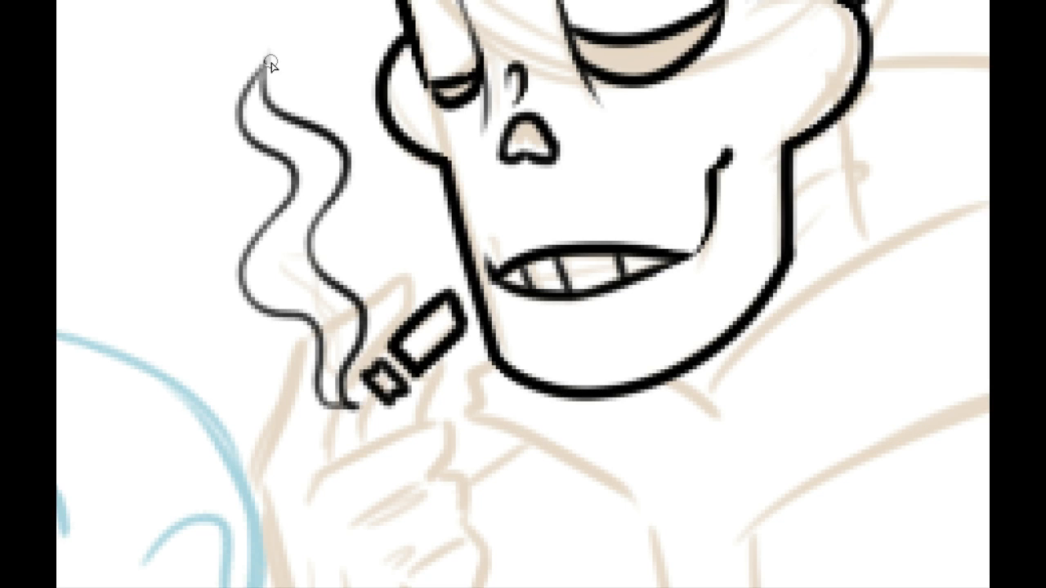
# Step: Ink a small detached smoke wisp with tapered ends just above the main plume
pyautogui.moveTo(243, 177)
pyautogui.mouseDown()
pyautogui.moveTo(231, 250)
pyautogui.moveTo(259, 321)
pyautogui.mouseUp()
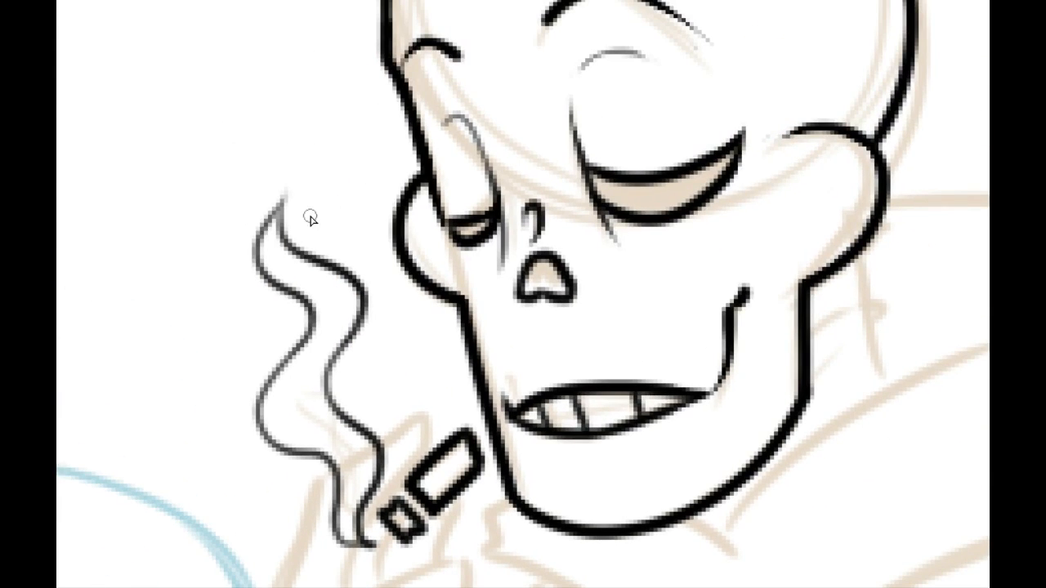
pyautogui.moveTo(310, 217)
pyautogui.mouseDown()
pyautogui.moveTo(308, 72)
pyautogui.moveTo(334, 205)
pyautogui.moveTo(295, 100)
pyautogui.moveTo(297, 54)
pyautogui.mouseUp()
pyautogui.hotkey('ctrl', 'z')
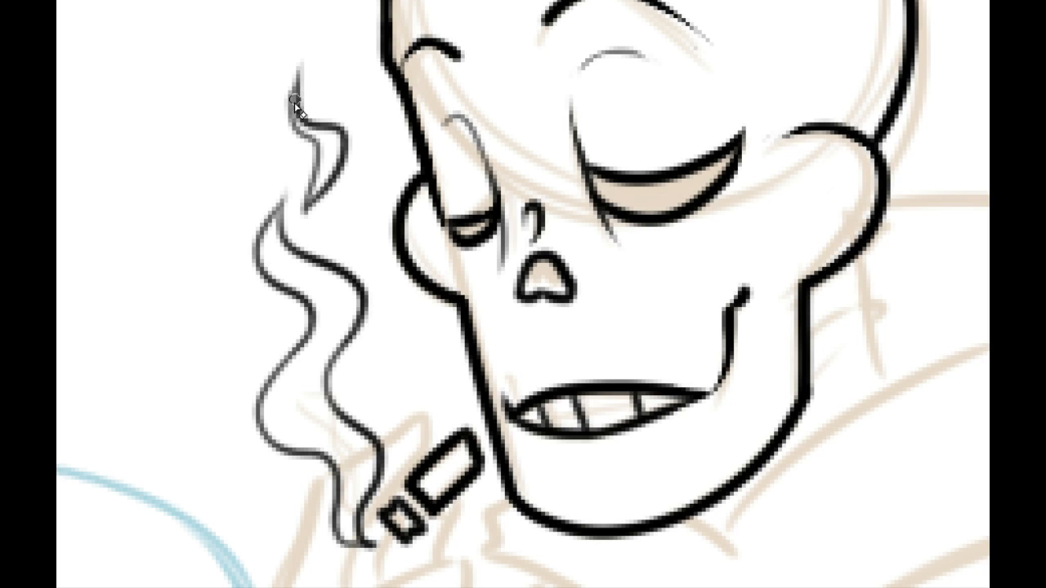
pyautogui.moveTo(283, 104)
pyautogui.mouseDown()
pyautogui.moveTo(317, 47)
pyautogui.moveTo(325, 105)
pyautogui.moveTo(325, 57)
pyautogui.mouseUp()
pyautogui.hotkey('ctrl', 'z')
# Step: Ink a tapered curved temple line on the skull above the cheekbone, near the back of the head
pyautogui.moveTo(347, 372)
pyautogui.mouseDown()
pyautogui.moveTo(271, 208)
pyautogui.moveTo(253, 195)
pyautogui.mouseUp()
pyautogui.moveTo(331, 351); pyautogui.dragTo(339, 235)
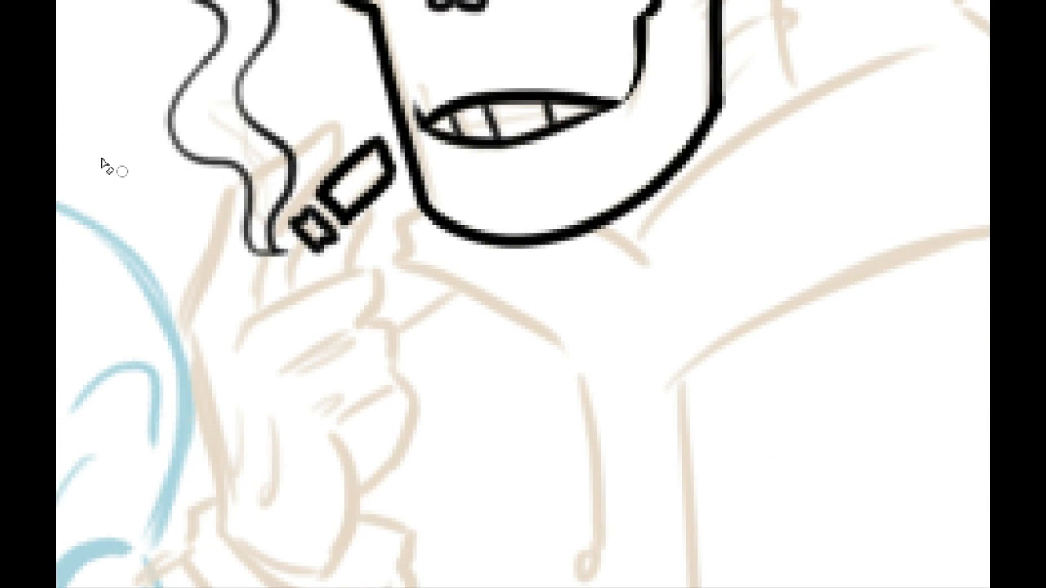
pyautogui.hotkey('ctrl', '0')
pyautogui.hotkey('ctrl', '+')
pyautogui.hotkey('ctrl', '+')
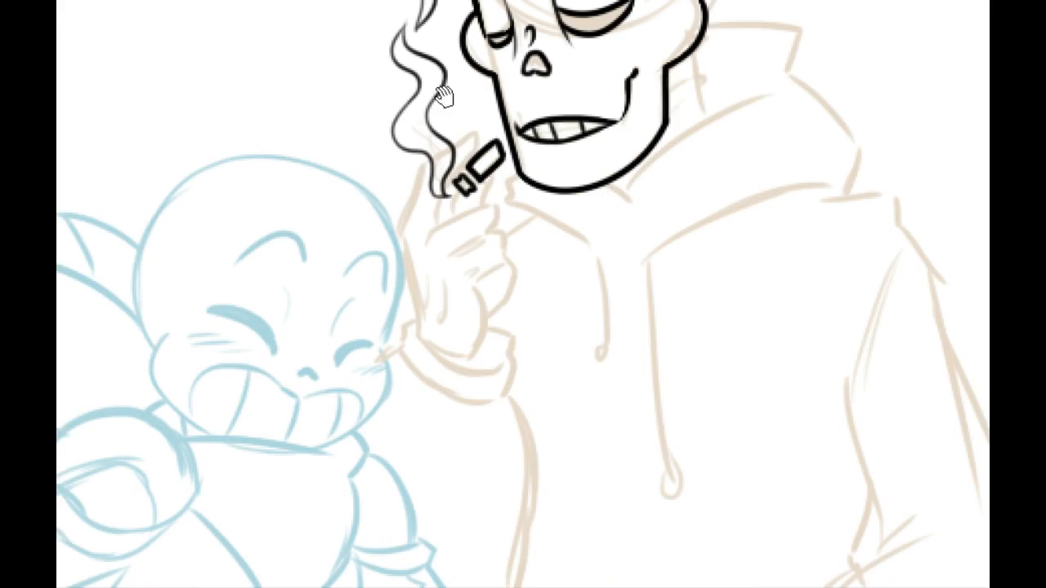
pyautogui.moveTo(498, 351)
pyautogui.mouseDown()
pyautogui.moveTo(419, 504)
pyautogui.moveTo(395, 519)
pyautogui.moveTo(337, 519)
pyautogui.mouseUp()
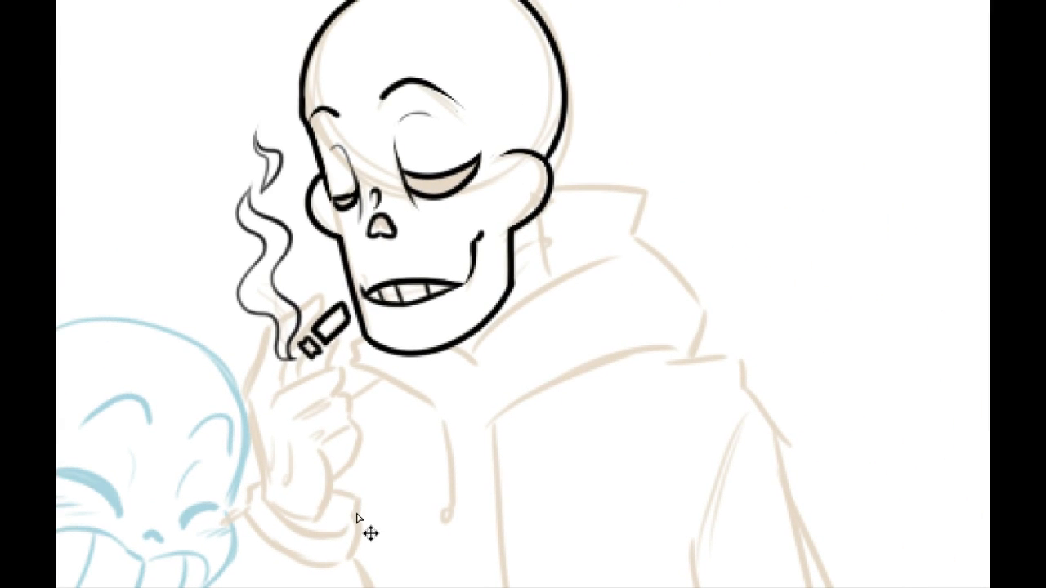
pyautogui.moveTo(379, 73); pyautogui.dragTo(325, 487)
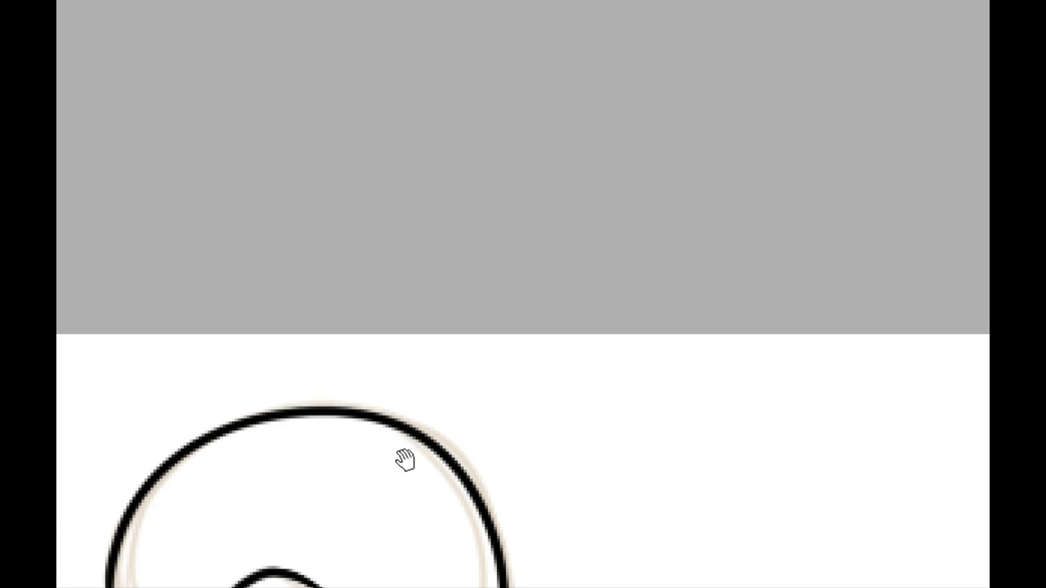
pyautogui.moveTo(404, 460); pyautogui.dragTo(440, 107)
pyautogui.moveTo(450, 309); pyautogui.dragTo(484, 216)
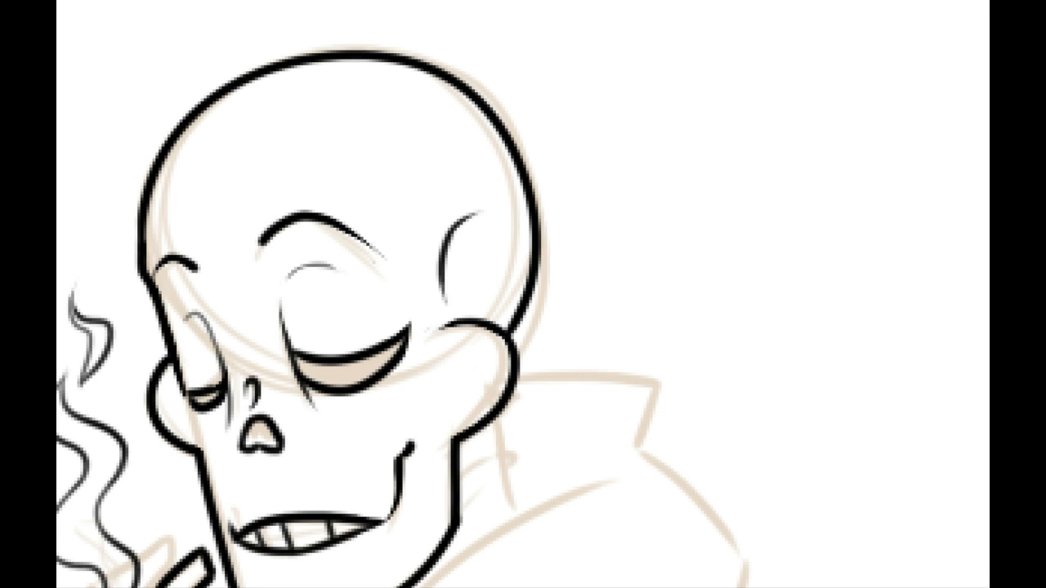
# Step: Ink the hood's opening edge sweeping up from below the jaw, and two short neck lines between the chin and that edge
pyautogui.moveTo(412, 470); pyautogui.dragTo(402, 269)
pyautogui.moveTo(409, 477); pyautogui.dragTo(411, 277)
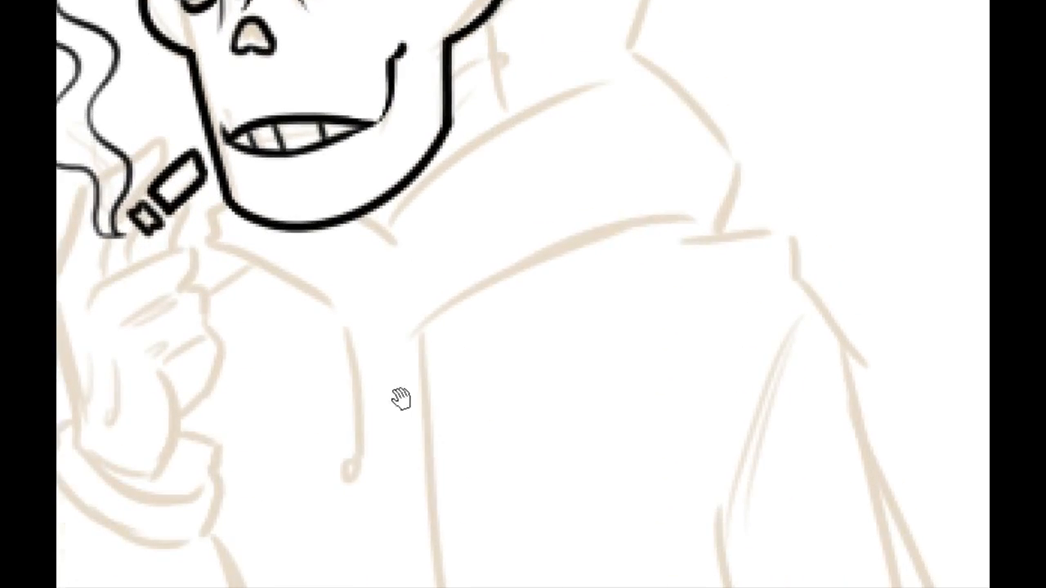
pyautogui.moveTo(428, 241); pyautogui.dragTo(389, 312)
pyautogui.moveTo(329, 337); pyautogui.dragTo(583, 178)
pyautogui.hotkey('ctrl', 'z')
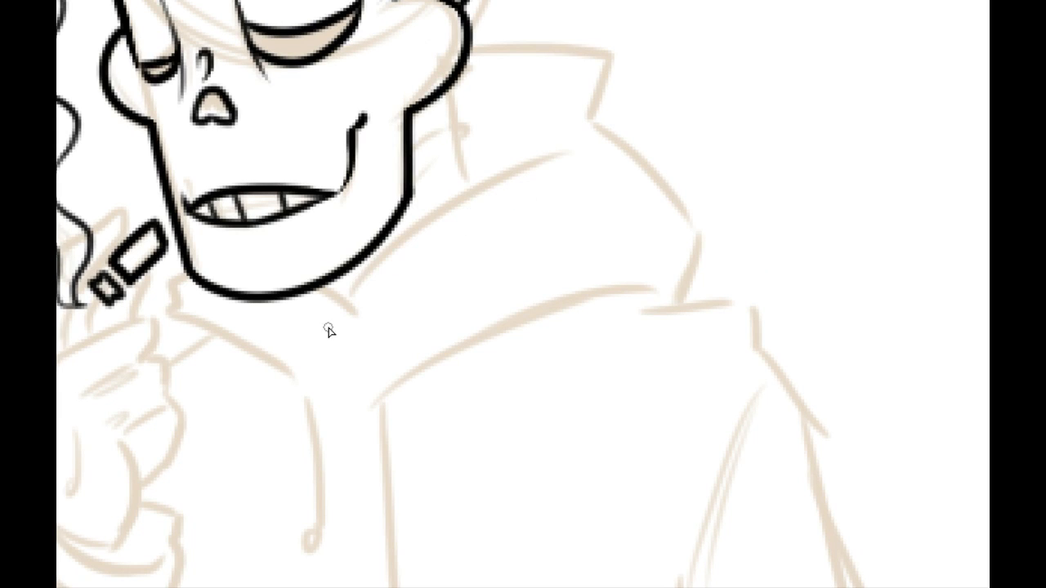
pyautogui.moveTo(319, 345); pyautogui.dragTo(588, 154)
pyautogui.moveTo(315, 286); pyautogui.dragTo(337, 311)
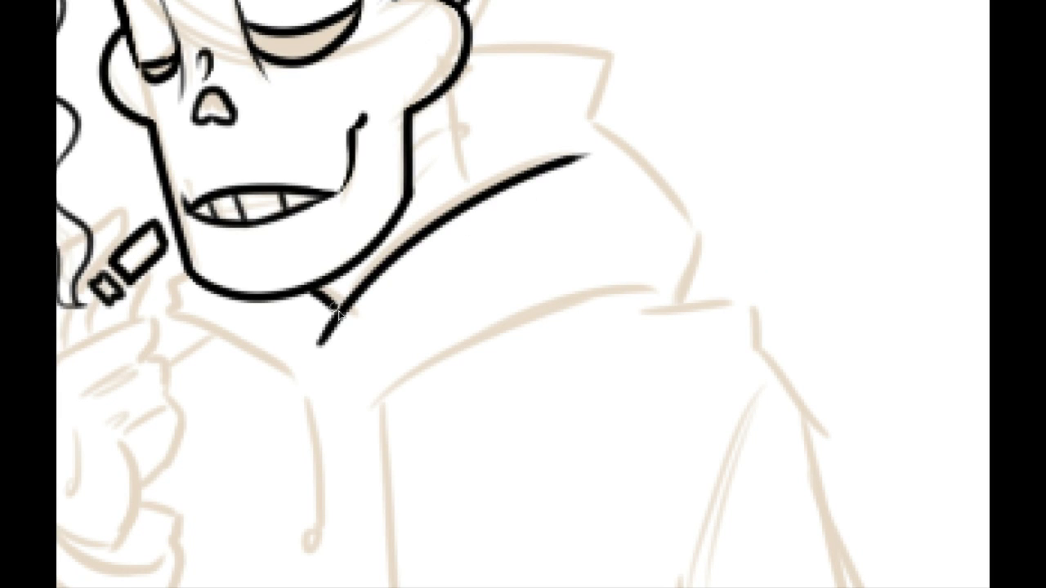
pyautogui.moveTo(359, 266); pyautogui.dragTo(353, 296)
# Step: Ink the back of the neck as a nearly vertical line from the cheekbone down to the hood edge
pyautogui.moveTo(444, 92); pyautogui.dragTo(451, 214)
pyautogui.hotkey('ctrl', 'z')
pyautogui.moveTo(442, 95); pyautogui.dragTo(451, 224)
pyautogui.hotkey('ctrl', 'z')
pyautogui.moveTo(441, 90); pyautogui.dragTo(451, 230)
pyautogui.hotkey('ctrl', 'z')
pyautogui.moveTo(444, 88); pyautogui.dragTo(460, 209)
# Step: Ink short slanted vertebra lines across the neck between the jaw and the back neck line, keeping the lower ones thin
pyautogui.moveTo(411, 141); pyautogui.dragTo(449, 126)
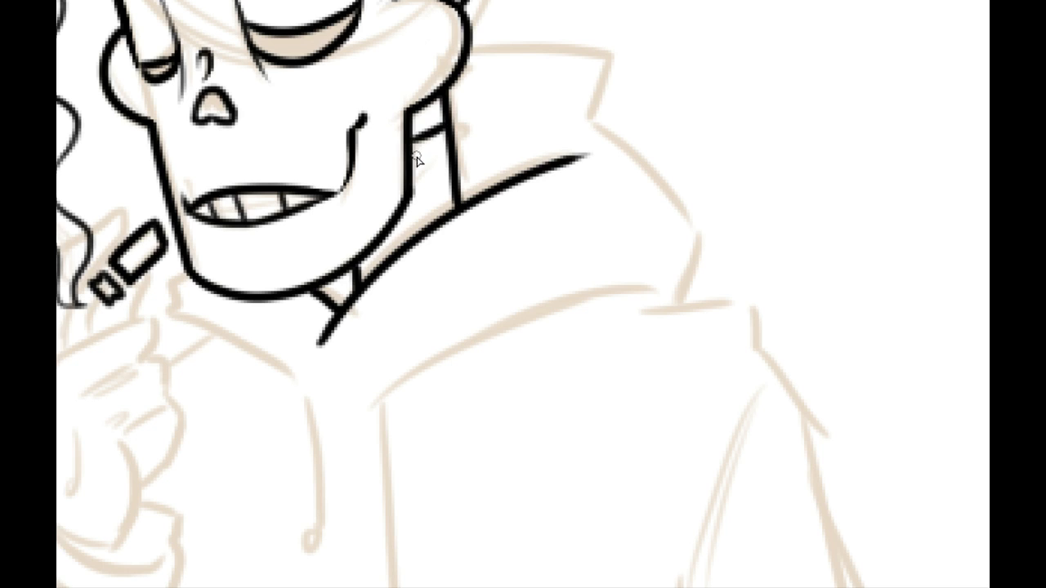
pyautogui.moveTo(412, 161); pyautogui.dragTo(446, 146)
pyautogui.hotkey('ctrl', 'z')
pyautogui.moveTo(411, 210); pyautogui.dragTo(453, 202)
pyautogui.hotkey('ctrl', 'z')
pyautogui.hotkey('ctrl', 'z')
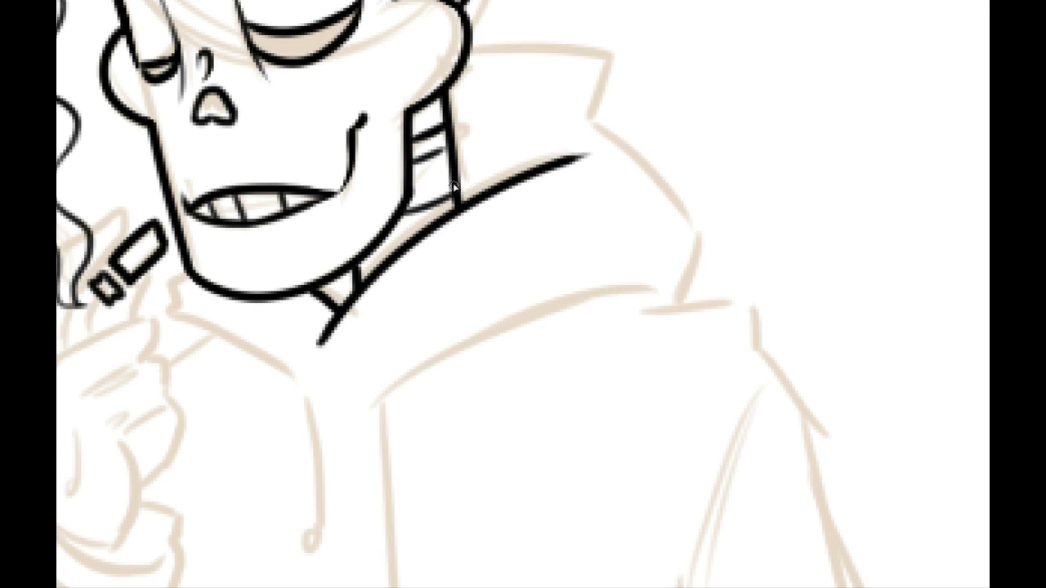
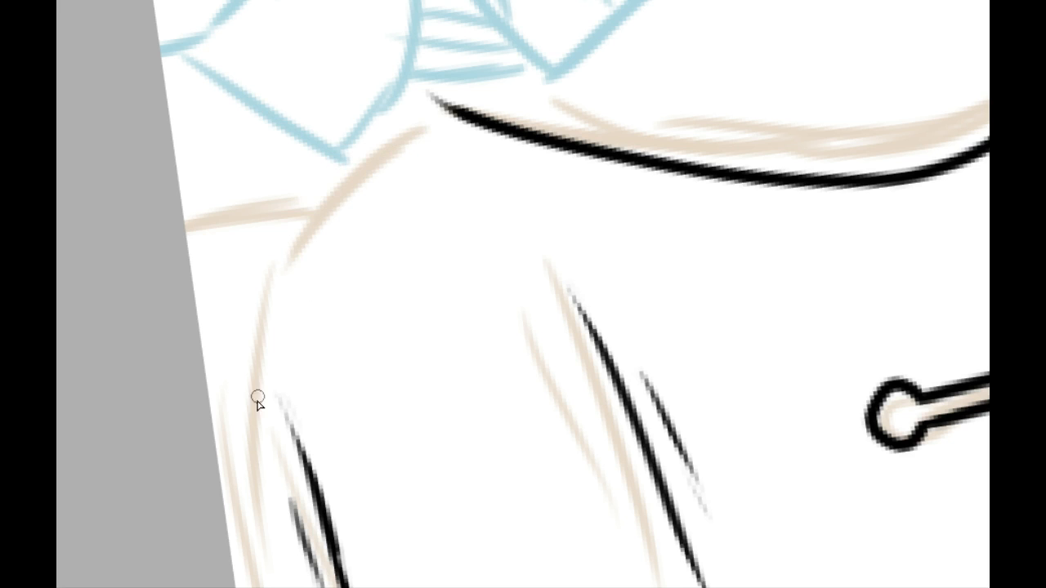
# Step: Ink the hoodie's rounded lower corner as a thick curve from the raised sleeve's edge toward the page edge
pyautogui.moveTo(470, 114); pyautogui.dragTo(252, 421)
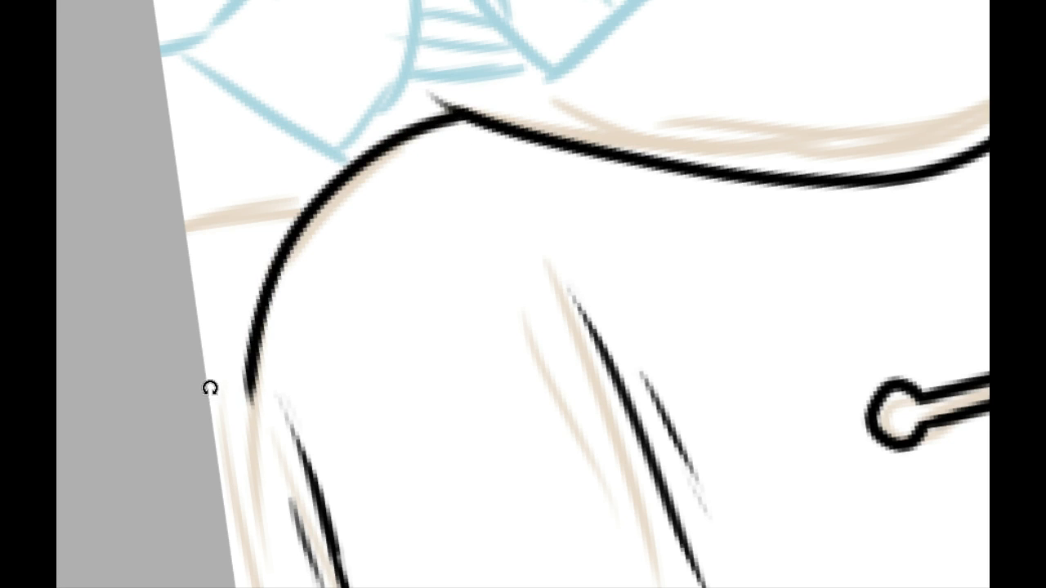
pyautogui.moveTo(210, 388); pyautogui.dragTo(428, 98)
pyautogui.moveTo(191, 126); pyautogui.dragTo(456, 236)
pyautogui.hotkey('ctrl', '-')
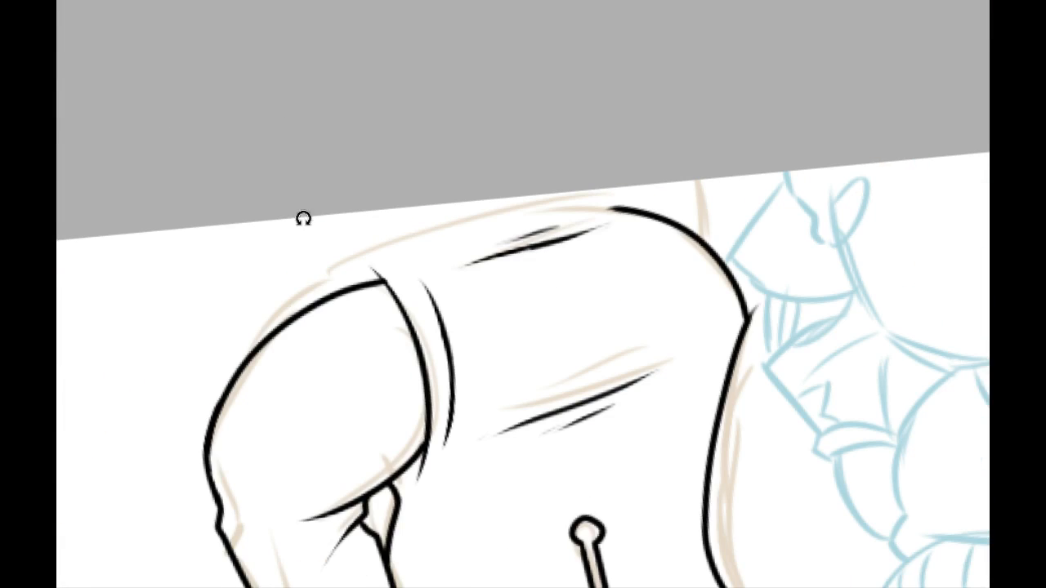
pyautogui.moveTo(303, 218); pyautogui.dragTo(302, 355)
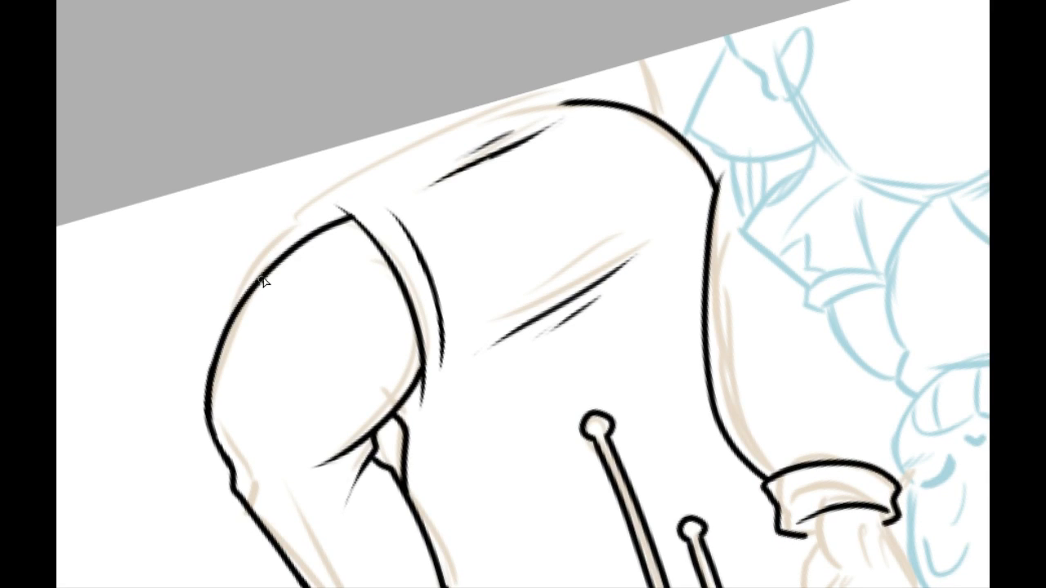
# Step: Ink the hoodie's bottom edge as one long arc from the bent sleeve to the rounded lower corner
pyautogui.moveTo(258, 279); pyautogui.dragTo(270, 217)
pyautogui.hotkey('ctrl', 'z')
pyautogui.moveTo(258, 277); pyautogui.dragTo(253, 210)
pyautogui.hotkey('ctrl', 'z')
pyautogui.moveTo(258, 278); pyautogui.dragTo(237, 222)
pyautogui.hotkey('ctrl', 'z')
pyautogui.moveTo(256, 274)
pyautogui.mouseDown()
pyautogui.moveTo(243, 220)
pyautogui.moveTo(684, 95)
pyautogui.mouseUp()
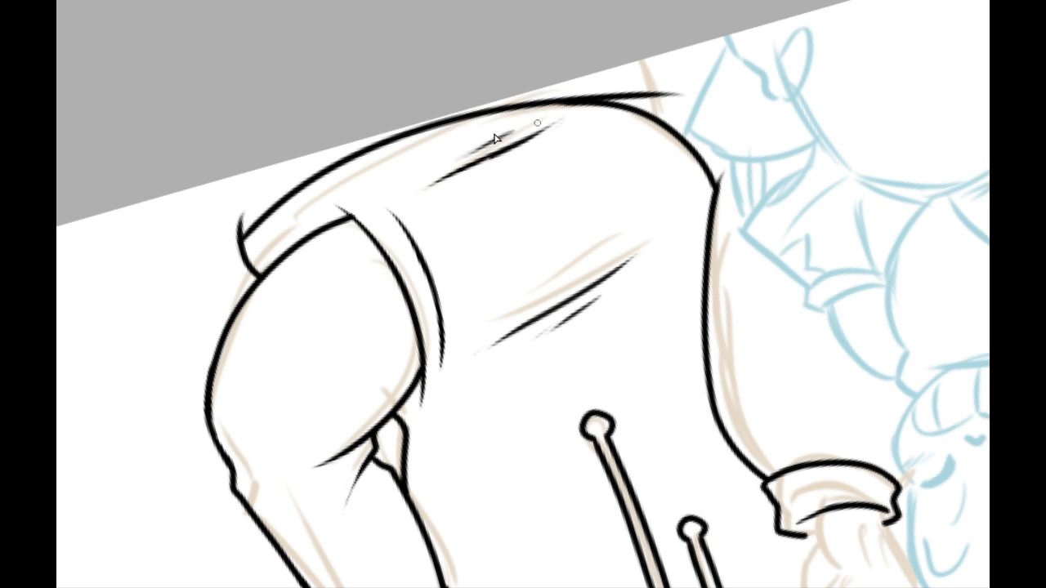
pyautogui.hotkey('ctrl', 'z')
pyautogui.moveTo(239, 259); pyautogui.dragTo(645, 106)
pyautogui.hotkey('ctrl', 'z')
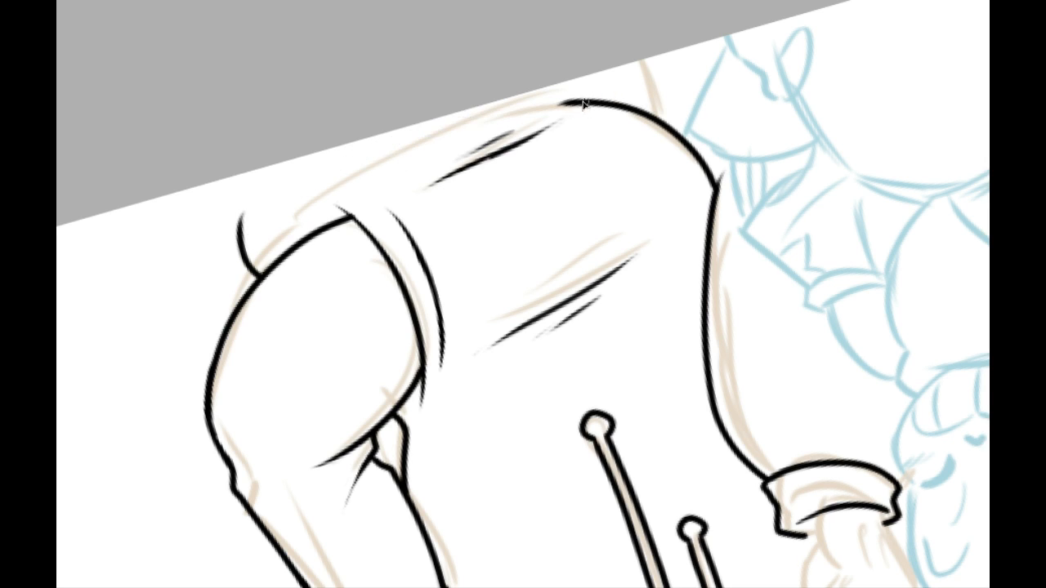
pyautogui.moveTo(582, 106)
pyautogui.mouseDown()
pyautogui.moveTo(255, 265)
pyautogui.moveTo(645, 104)
pyautogui.mouseUp()
pyautogui.hotkey('ctrl', 'z')
pyautogui.hotkey('ctrl', 'z')
pyautogui.moveTo(248, 262); pyautogui.dragTo(660, 104)
pyautogui.hotkey('ctrl', 'z')
pyautogui.moveTo(250, 270)
pyautogui.mouseDown()
pyautogui.moveTo(315, 185)
pyautogui.moveTo(507, 121)
pyautogui.mouseUp()
pyautogui.hotkey('ctrl', 'z')
pyautogui.moveTo(259, 280); pyautogui.dragTo(603, 98)
pyautogui.hotkey('ctrl', 'z')
pyautogui.moveTo(256, 277); pyautogui.dragTo(643, 118)
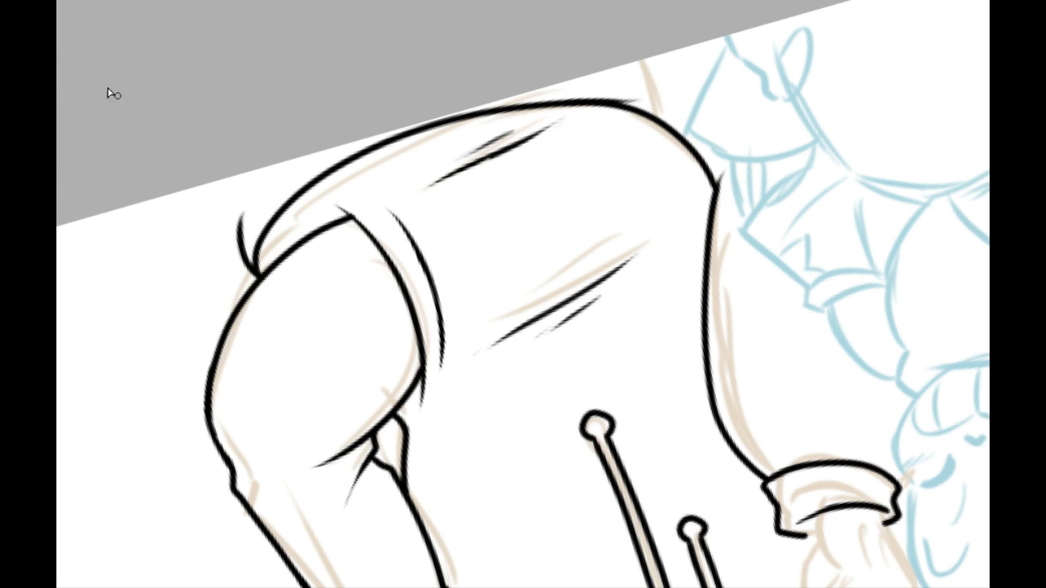
# Step: Erase the stray short curve where the hoodie's bottom edge meets the bent sleeve
pyautogui.moveTo(253, 135); pyautogui.dragTo(340, 98)
pyautogui.hotkey('ctrl', '+')
pyautogui.hotkey('ctrl', '+')
pyautogui.moveTo(311, 10); pyautogui.dragTo(451, 91)
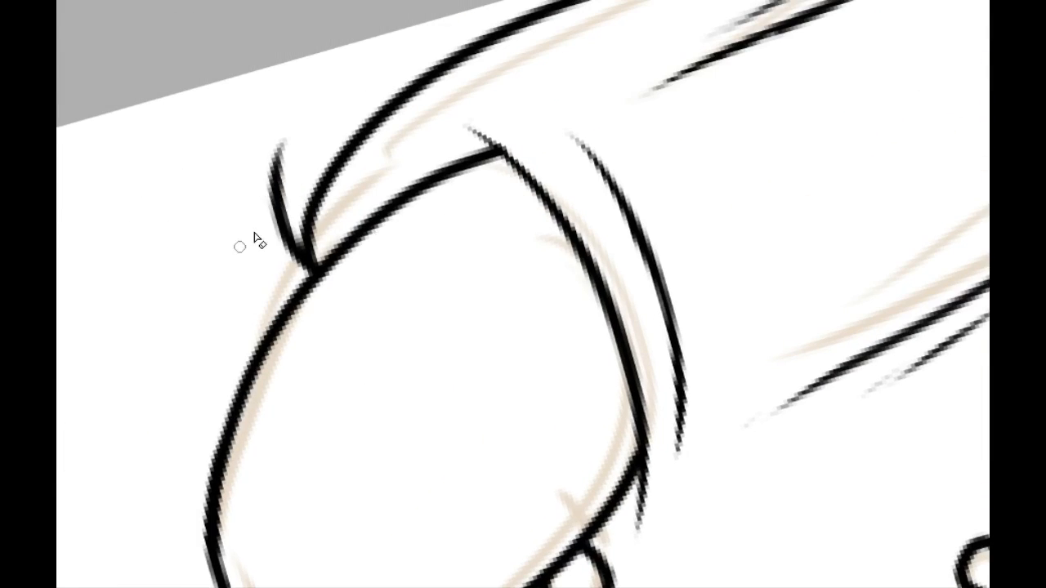
pyautogui.moveTo(267, 150)
pyautogui.mouseDown()
pyautogui.moveTo(273, 211)
pyautogui.moveTo(283, 178)
pyautogui.moveTo(297, 270)
pyautogui.moveTo(297, 231)
pyautogui.mouseUp()
# Step: Clean up the rounded lower corner's line and erase the spur sticking out where it meets the raised sleeve's edge
pyautogui.moveTo(663, 160)
pyautogui.mouseDown()
pyautogui.moveTo(210, 381)
pyautogui.moveTo(189, 434)
pyautogui.mouseUp()
pyautogui.moveTo(248, 323)
pyautogui.mouseDown()
pyautogui.moveTo(259, 376)
pyautogui.moveTo(412, 491)
pyautogui.mouseUp()
pyautogui.moveTo(412, 222); pyautogui.dragTo(488, 168)
pyautogui.moveTo(396, 266); pyautogui.dragTo(488, 174)
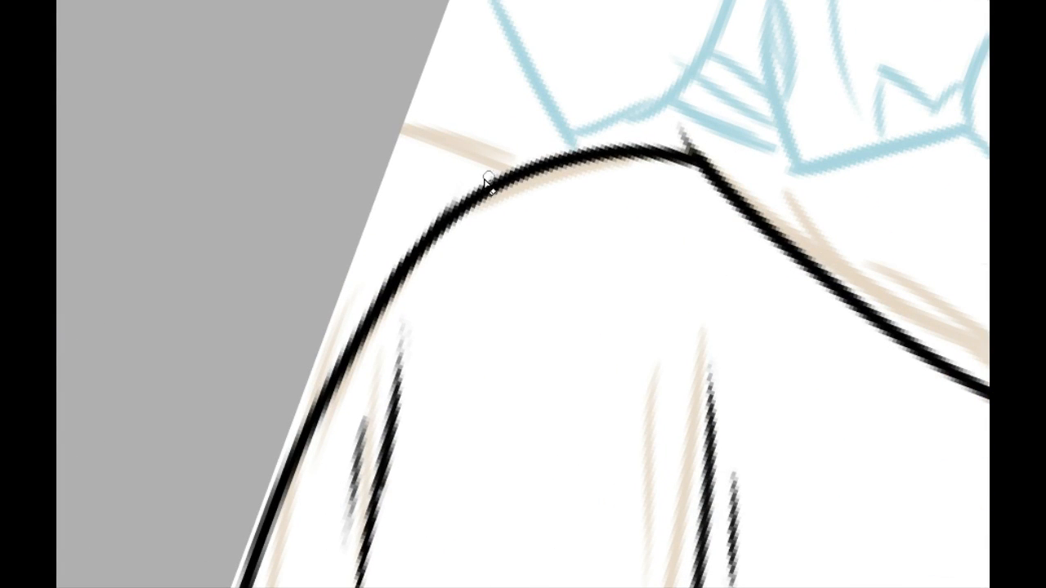
pyautogui.moveTo(619, 141)
pyautogui.mouseDown()
pyautogui.moveTo(433, 182)
pyautogui.moveTo(547, 196)
pyautogui.mouseUp()
pyautogui.moveTo(490, 175); pyautogui.dragTo(542, 197)
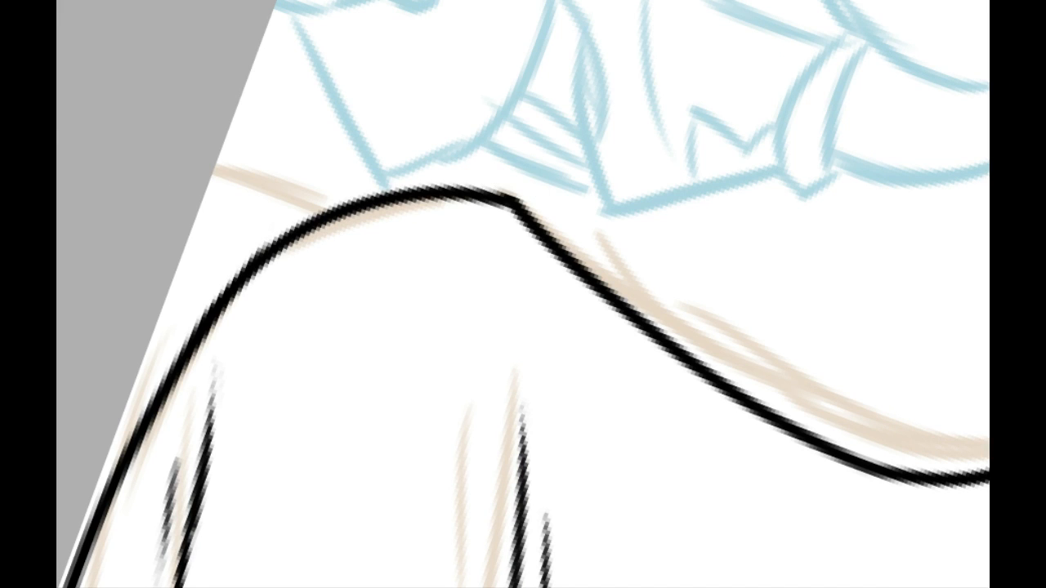
# Step: Trace the short curved line from the hoodie's bottom edge to the page edge, temporarily showing the gray line art as reference
pyautogui.moveTo(272, 196)
pyautogui.mouseDown()
pyautogui.moveTo(299, 443)
pyautogui.moveTo(197, 294)
pyautogui.mouseUp()
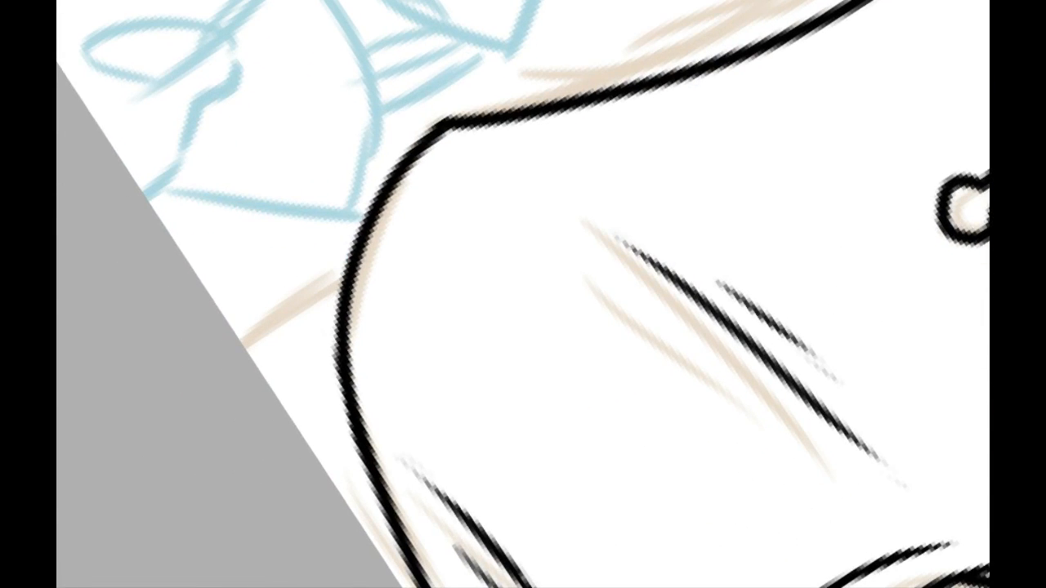
pyautogui.press('l')
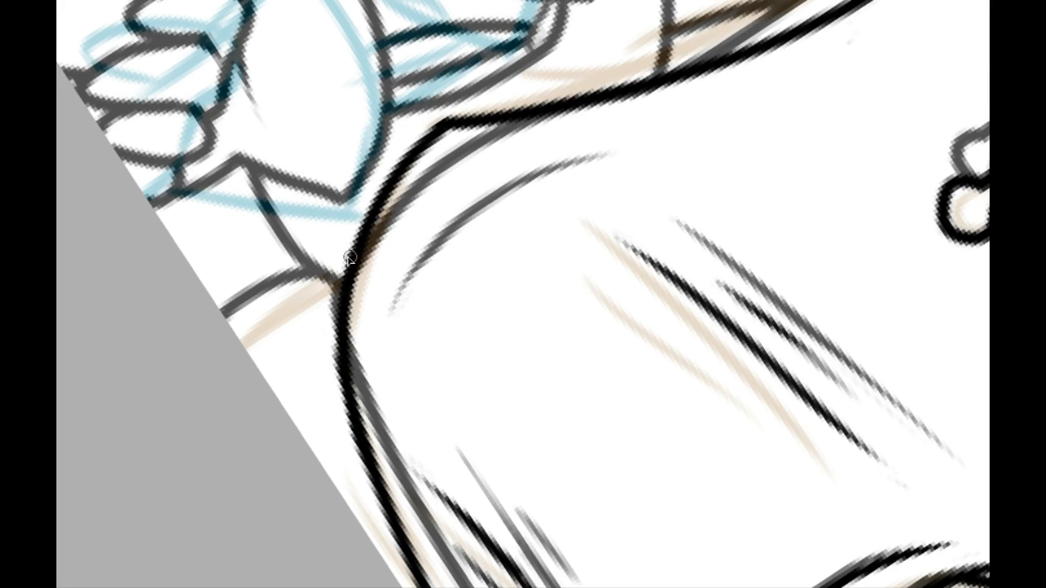
pyautogui.moveTo(349, 258); pyautogui.dragTo(227, 357)
pyautogui.moveTo(491, 459)
pyautogui.mouseDown()
pyautogui.moveTo(381, 217)
pyautogui.moveTo(368, 45)
pyautogui.mouseUp()
pyautogui.moveTo(656, 523)
pyautogui.mouseDown()
pyautogui.moveTo(495, 316)
pyautogui.moveTo(487, 250)
pyautogui.mouseUp()
pyautogui.moveTo(403, 357); pyautogui.dragTo(459, 347)
pyautogui.hotkey('ctrl', 'z')
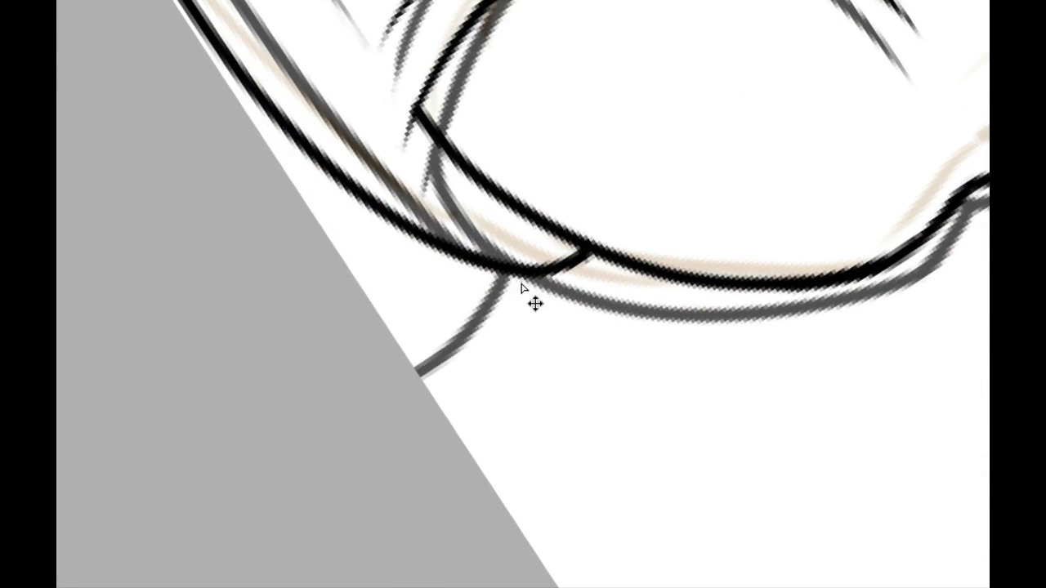
pyautogui.moveTo(519, 272)
pyautogui.mouseDown()
pyautogui.moveTo(474, 326)
pyautogui.moveTo(378, 345)
pyautogui.mouseUp()
pyautogui.hotkey('ctrl', 'z')
pyautogui.moveTo(508, 281); pyautogui.dragTo(369, 349)
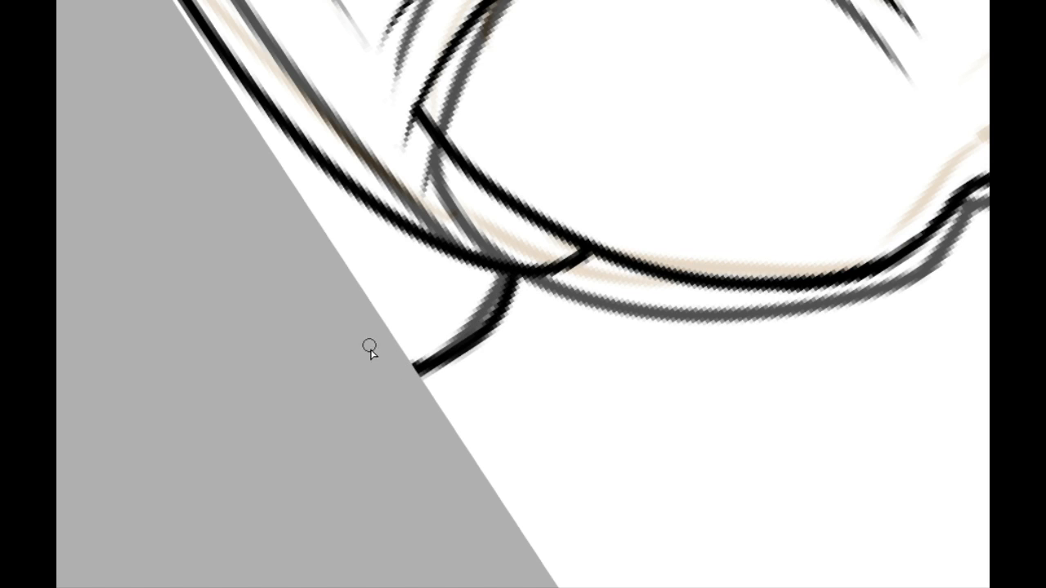
pyautogui.hotkey('ctrl', ',')
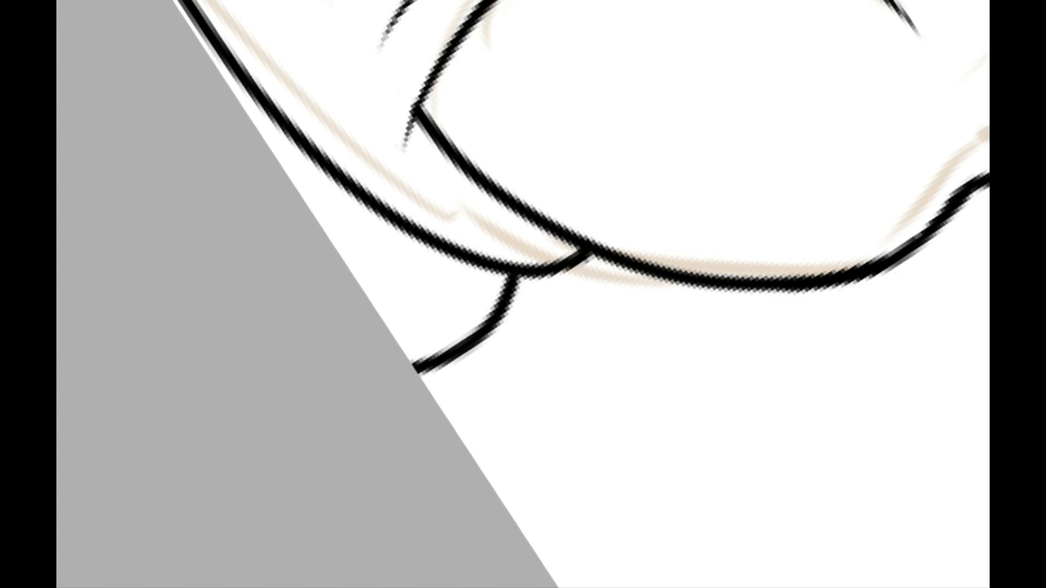
# Step: Ink the wavy lower edge of the small skeleton's puffed sleeve in front of its chest
pyautogui.click(325, 1)
pyautogui.click(324, 0)
pyautogui.moveTo(509, 411); pyautogui.dragTo(479, 518)
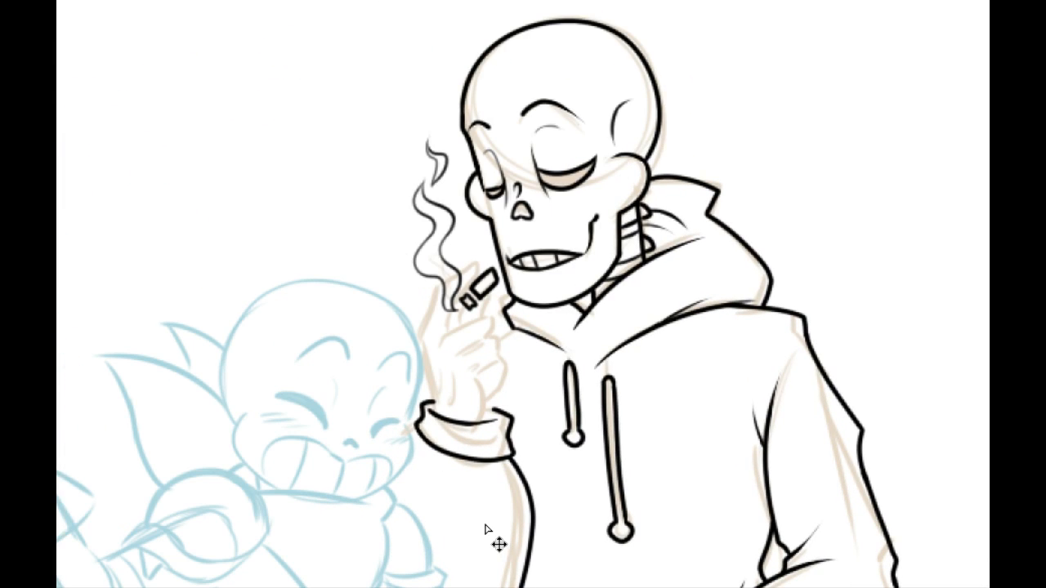
pyautogui.click(326, 1)
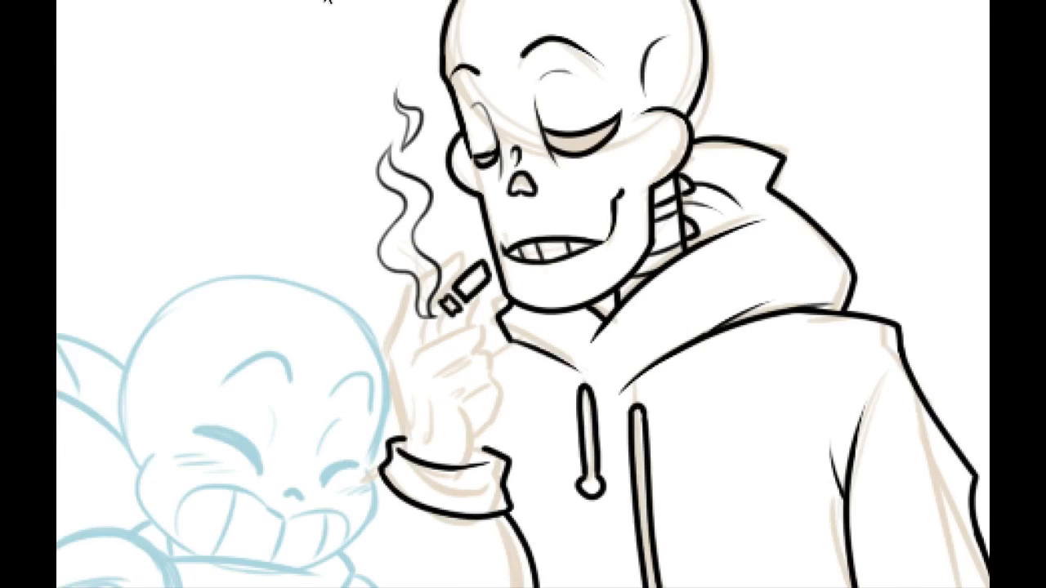
pyautogui.click(327, 2)
pyautogui.moveTo(294, 378)
pyautogui.mouseDown()
pyautogui.moveTo(404, 378)
pyautogui.moveTo(314, 312)
pyautogui.mouseUp()
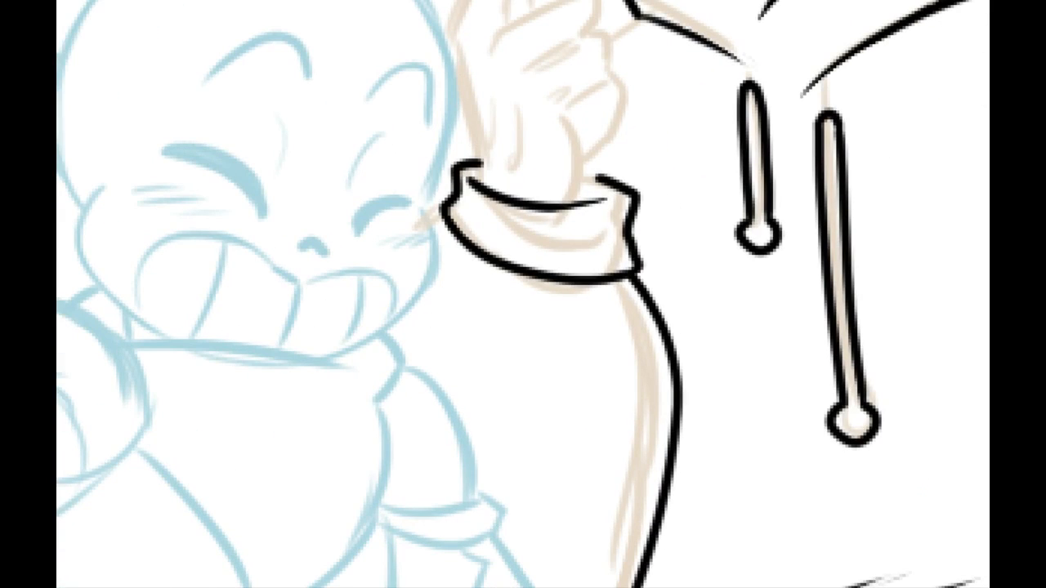
pyautogui.moveTo(308, 380); pyautogui.dragTo(529, 248)
pyautogui.moveTo(416, 327); pyautogui.dragTo(531, 452)
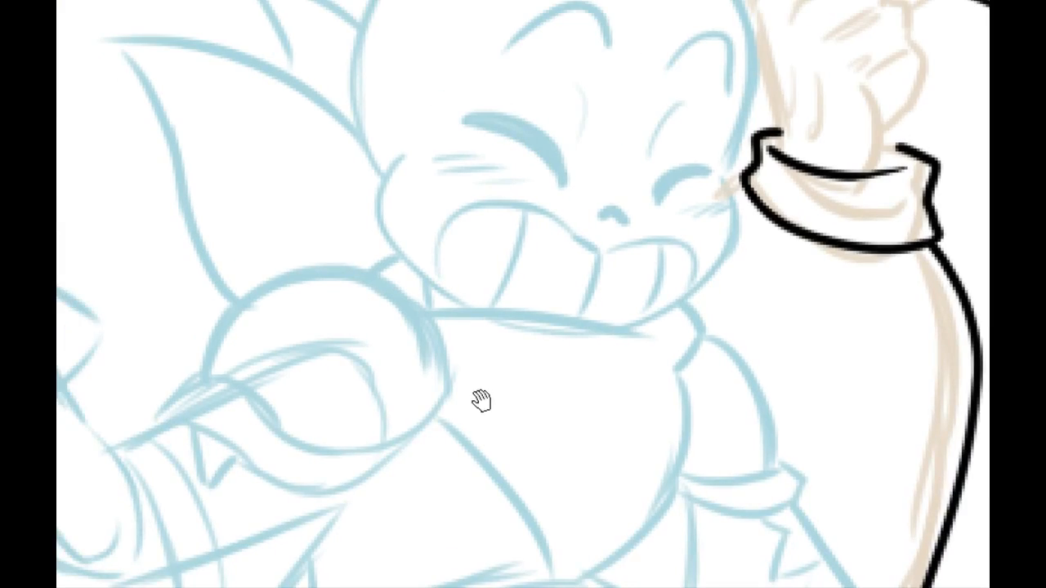
pyautogui.moveTo(481, 401); pyautogui.dragTo(521, 300)
pyautogui.moveTo(471, 344)
pyautogui.mouseDown()
pyautogui.moveTo(535, 342)
pyautogui.moveTo(527, 301)
pyautogui.mouseUp()
pyautogui.moveTo(501, 339); pyautogui.dragTo(467, 463)
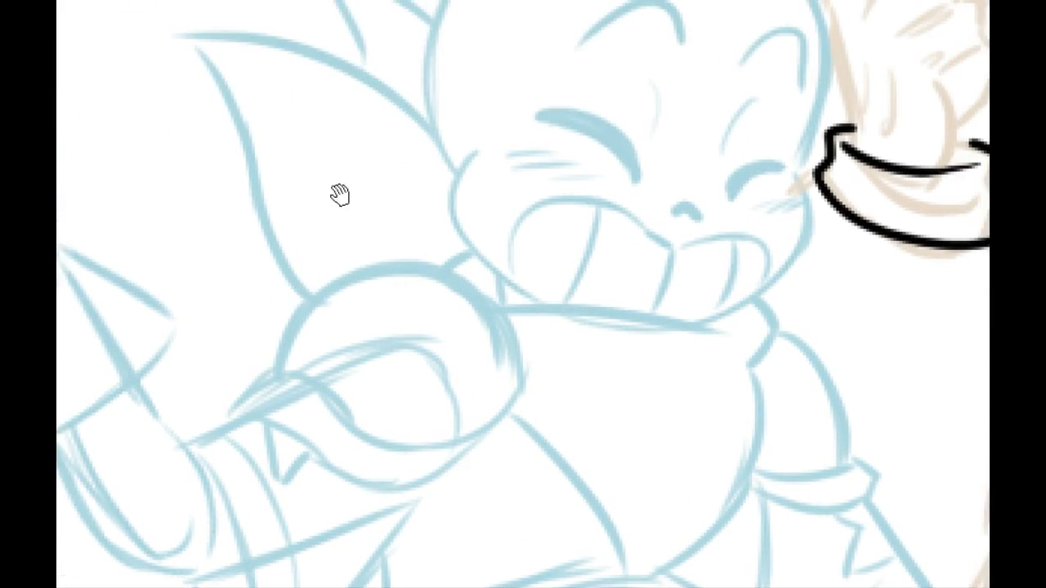
pyautogui.click(339, 1)
pyautogui.moveTo(258, 312); pyautogui.dragTo(236, 367)
pyautogui.moveTo(293, 441); pyautogui.dragTo(252, 354)
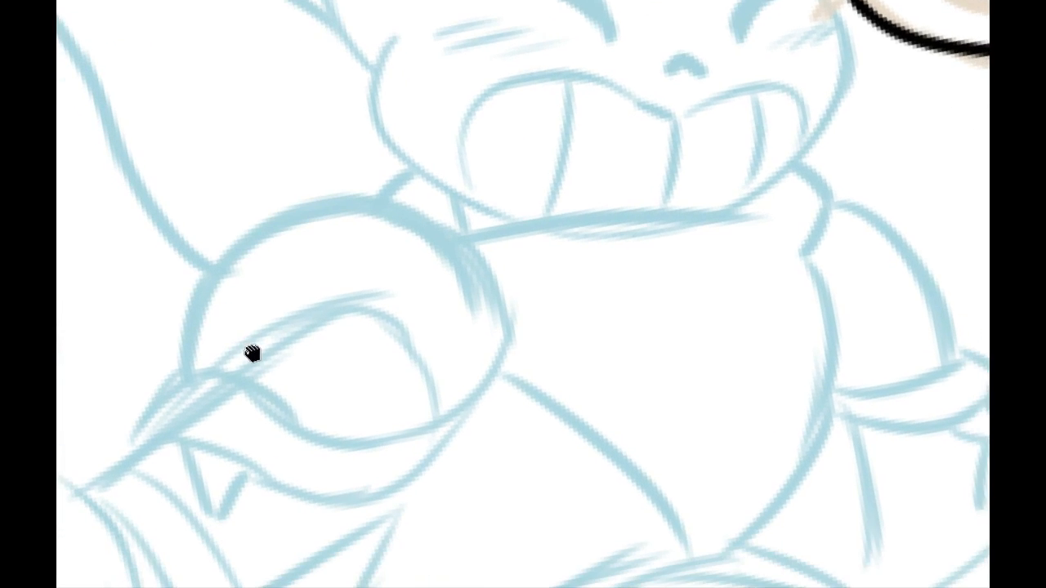
pyautogui.moveTo(262, 413); pyautogui.dragTo(255, 374)
pyautogui.moveTo(177, 336); pyautogui.dragTo(339, 384)
pyautogui.hotkey('ctrl', 'z')
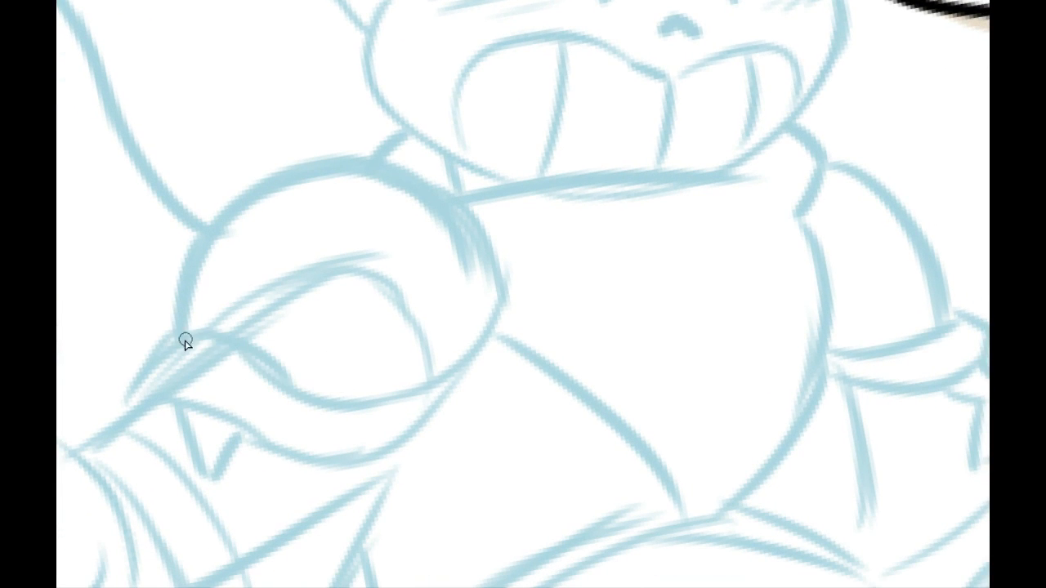
pyautogui.moveTo(178, 335); pyautogui.dragTo(350, 387)
pyautogui.hotkey('ctrl', 'z')
pyautogui.moveTo(178, 343); pyautogui.dragTo(384, 377)
pyautogui.hotkey('ctrl', 'z')
pyautogui.moveTo(163, 340)
pyautogui.mouseDown()
pyautogui.moveTo(414, 385)
pyautogui.moveTo(437, 376)
pyautogui.mouseUp()
# Step: Ink the puffed sleeve's rounded outline from its pointed lower corner up over the top to the chest side
pyautogui.moveTo(166, 342); pyautogui.dragTo(271, 190)
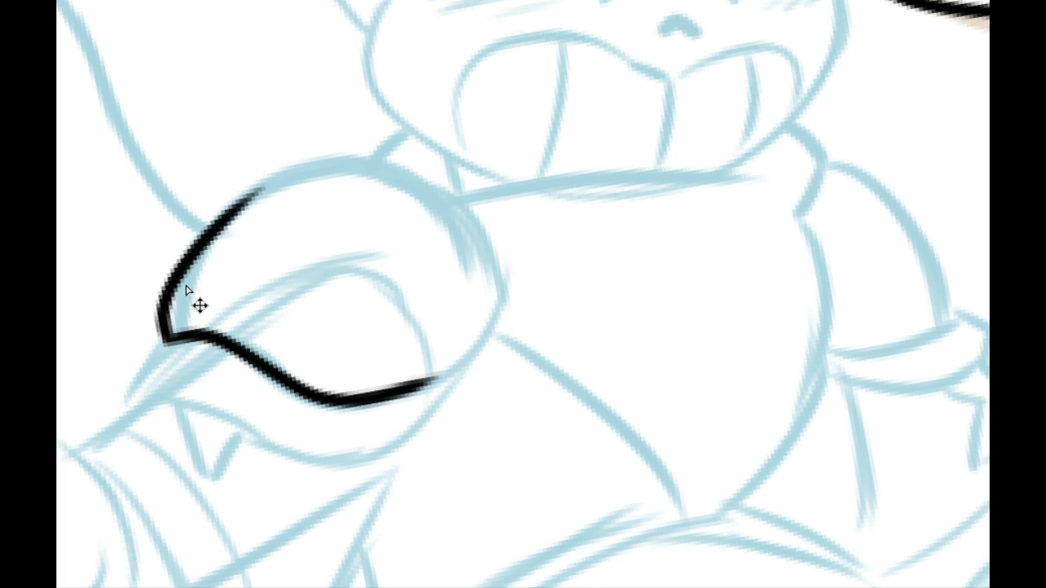
pyautogui.hotkey('ctrl', 'z')
pyautogui.moveTo(165, 339); pyautogui.dragTo(352, 139)
pyautogui.moveTo(209, 204)
pyautogui.mouseDown()
pyautogui.moveTo(425, 175)
pyautogui.moveTo(444, 221)
pyautogui.mouseUp()
pyautogui.hotkey('ctrl', 'z')
pyautogui.moveTo(237, 181)
pyautogui.mouseDown()
pyautogui.moveTo(509, 280)
pyautogui.moveTo(516, 271)
pyautogui.mouseUp()
pyautogui.hotkey('ctrl', 'z')
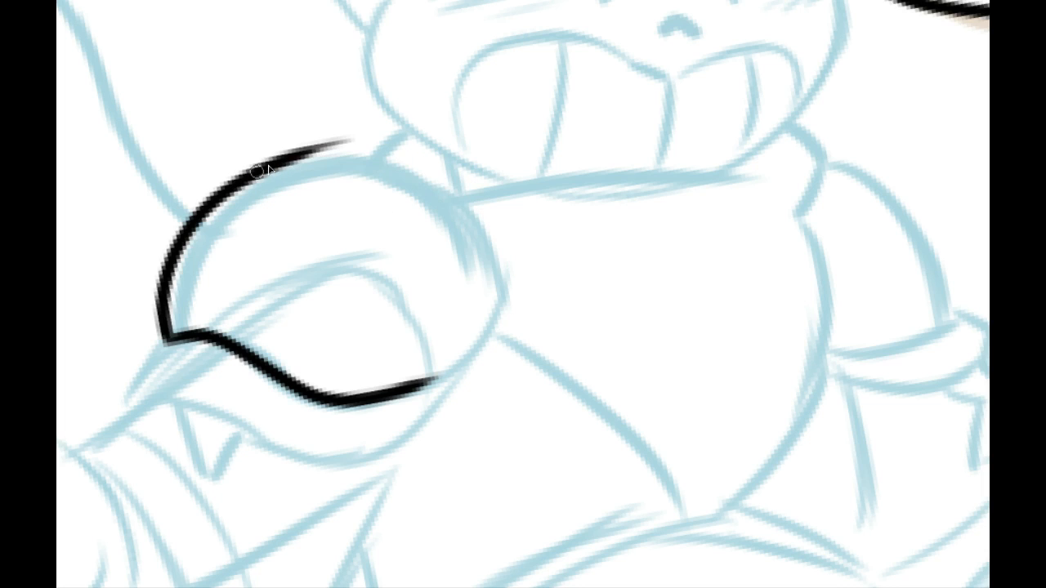
pyautogui.hotkey('ctrl', 'y')
# Step: Close the puffed sleeve's outline with a curve from its wavy lower edge up along the chest side
pyautogui.moveTo(389, 394); pyautogui.dragTo(502, 237)
pyautogui.hotkey('ctrl', 'z')
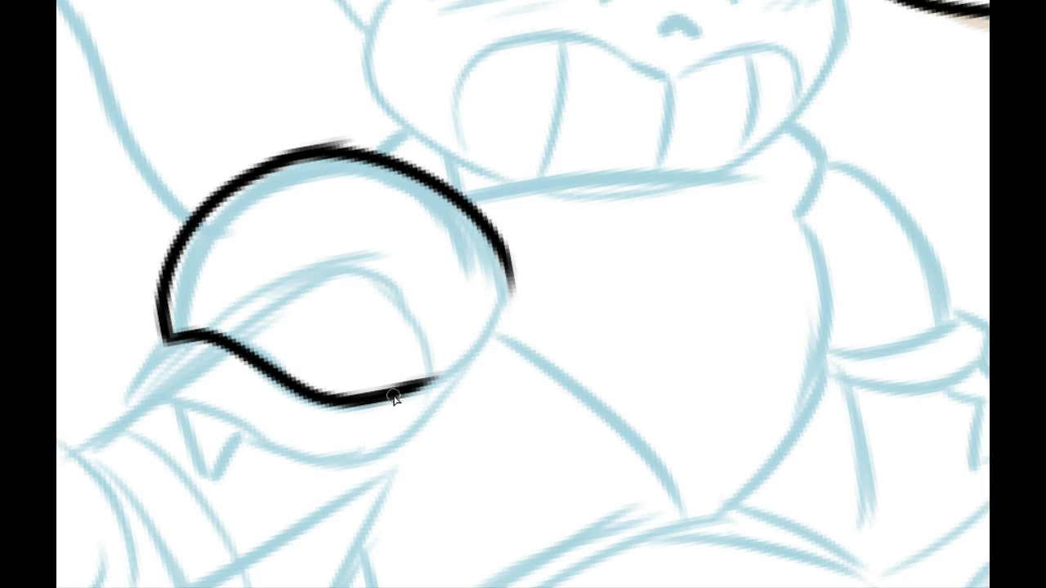
pyautogui.moveTo(397, 395); pyautogui.dragTo(479, 206)
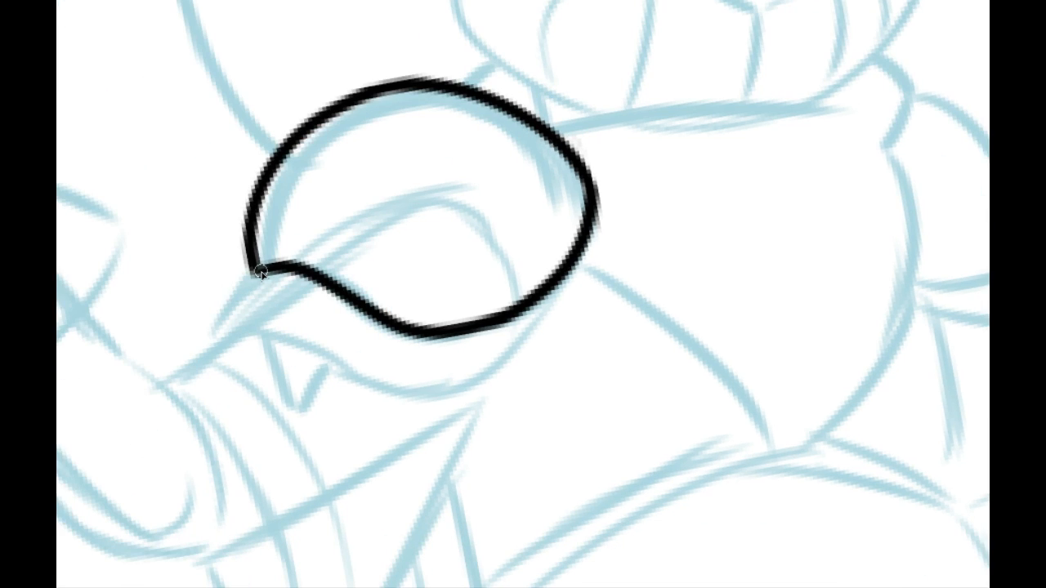
# Step: Ink the cuff band below the puffed sleeve with a short outer end and a wavy lower edge joining the sleeve's chest side
pyautogui.moveTo(259, 272)
pyautogui.mouseDown()
pyautogui.moveTo(229, 301)
pyautogui.moveTo(228, 332)
pyautogui.moveTo(425, 373)
pyautogui.mouseUp()
pyautogui.hotkey('ctrl', 'z')
pyautogui.moveTo(230, 333)
pyautogui.mouseDown()
pyautogui.moveTo(335, 366)
pyautogui.moveTo(504, 332)
pyautogui.mouseUp()
pyautogui.hotkey('ctrl', 'z')
pyautogui.moveTo(350, 381); pyautogui.dragTo(527, 328)
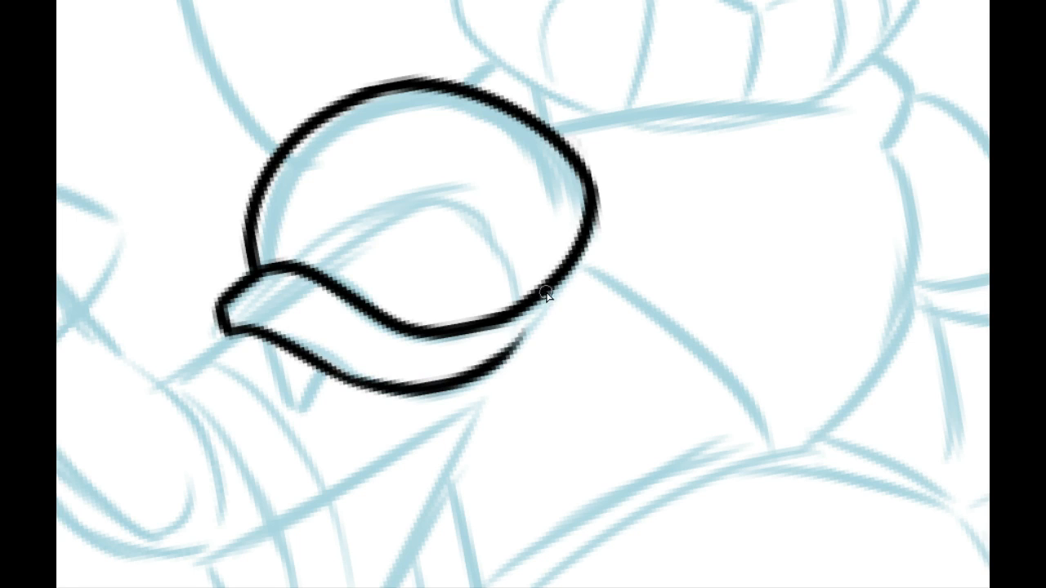
pyautogui.moveTo(547, 293); pyautogui.dragTo(497, 366)
pyautogui.hotkey('ctrl', 'z')
pyautogui.moveTo(545, 296)
pyautogui.mouseDown()
pyautogui.moveTo(469, 381)
pyautogui.moveTo(521, 344)
pyautogui.moveTo(553, 277)
pyautogui.moveTo(523, 338)
pyautogui.mouseUp()
pyautogui.hotkey('ctrl', 'z')
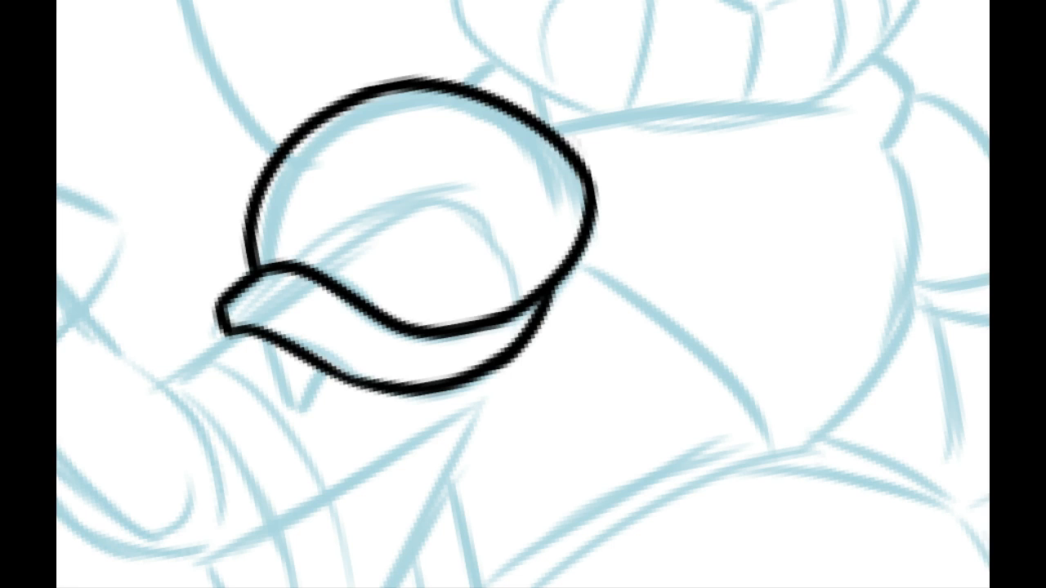
# Step: Ink a short arm line running from the cuff's outer lower corner toward the glove, ending in a small hook
pyautogui.moveTo(430, 353); pyautogui.dragTo(342, 543)
pyautogui.moveTo(353, 502); pyautogui.dragTo(280, 226)
pyautogui.moveTo(457, 387)
pyautogui.mouseDown()
pyautogui.moveTo(678, 219)
pyautogui.moveTo(667, 219)
pyautogui.mouseUp()
pyautogui.moveTo(466, 327); pyautogui.dragTo(572, 368)
pyautogui.moveTo(425, 371)
pyautogui.mouseDown()
pyautogui.moveTo(501, 406)
pyautogui.moveTo(490, 491)
pyautogui.mouseUp()
pyautogui.moveTo(657, 171)
pyautogui.mouseDown()
pyautogui.moveTo(619, 292)
pyautogui.moveTo(168, 523)
pyautogui.mouseUp()
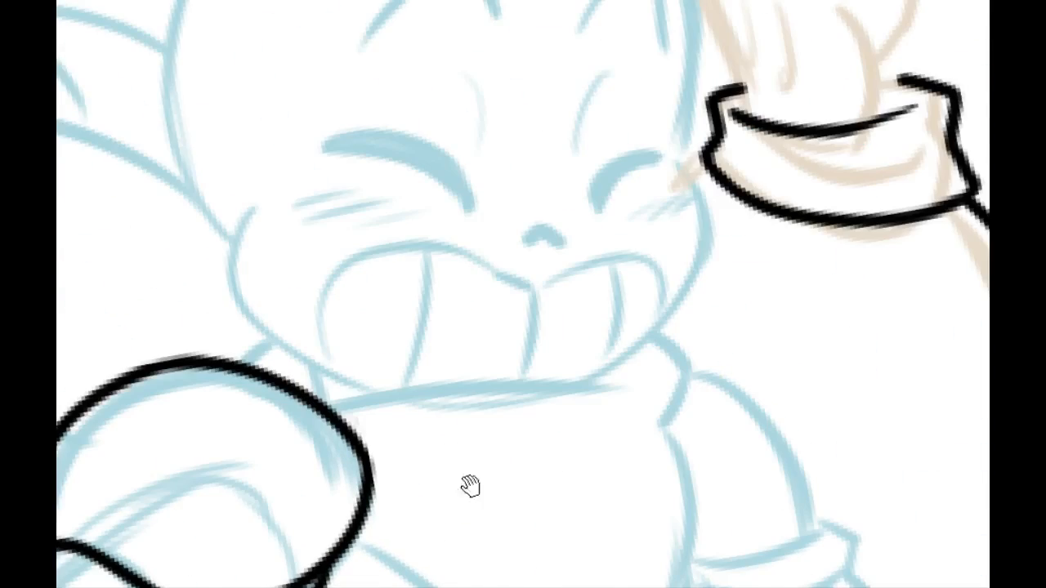
pyautogui.moveTo(470, 486); pyautogui.dragTo(541, 427)
pyautogui.moveTo(483, 370); pyautogui.dragTo(677, 180)
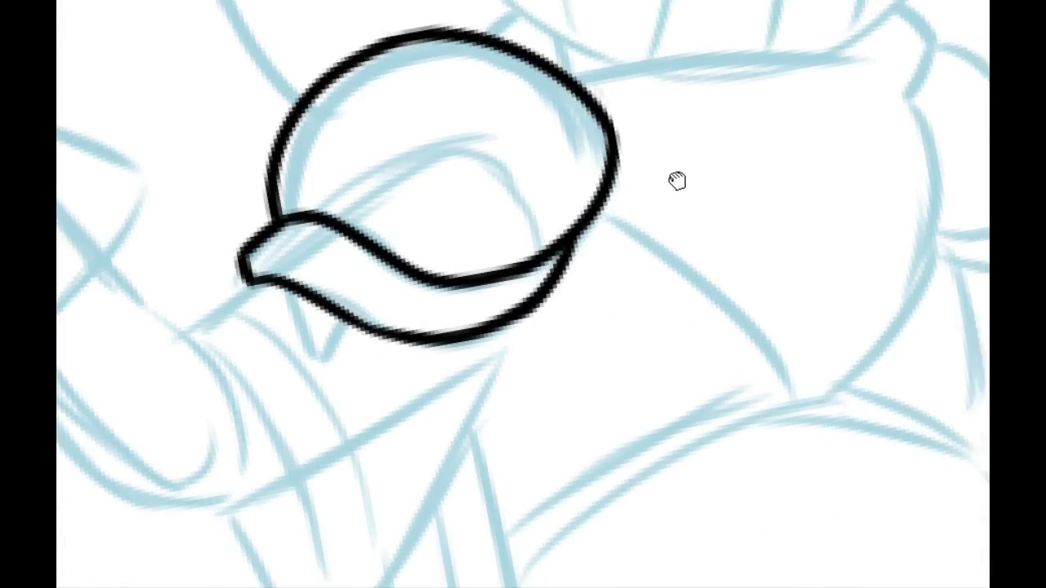
pyautogui.moveTo(518, 406); pyautogui.dragTo(473, 176)
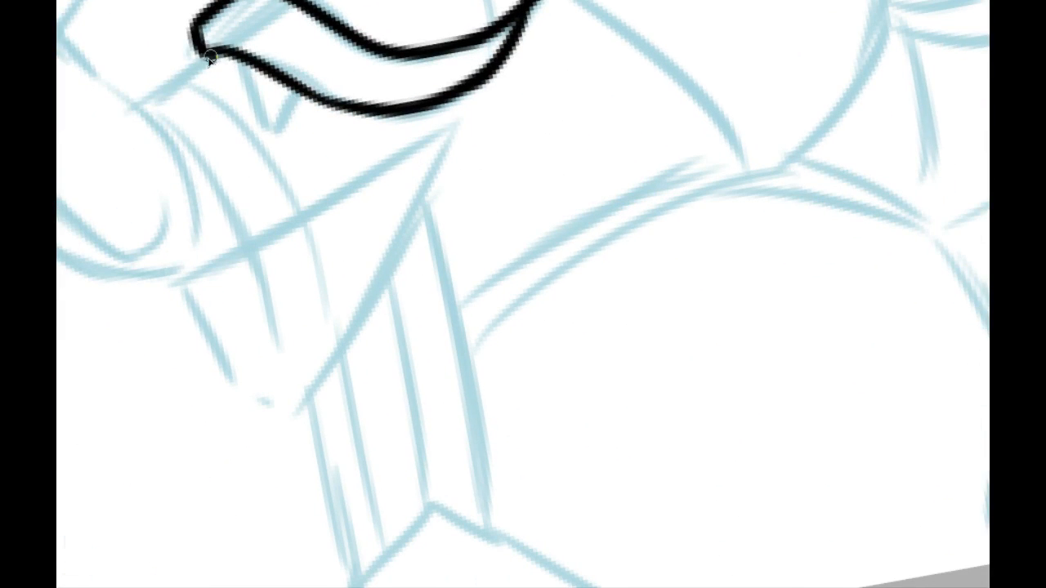
pyautogui.hotkey('ctrl', 'z')
pyautogui.moveTo(210, 57)
pyautogui.mouseDown()
pyautogui.moveTo(143, 105)
pyautogui.moveTo(228, 44)
pyautogui.moveTo(154, 77)
pyautogui.moveTo(137, 110)
pyautogui.mouseUp()
pyautogui.hotkey('ctrl', 'z')
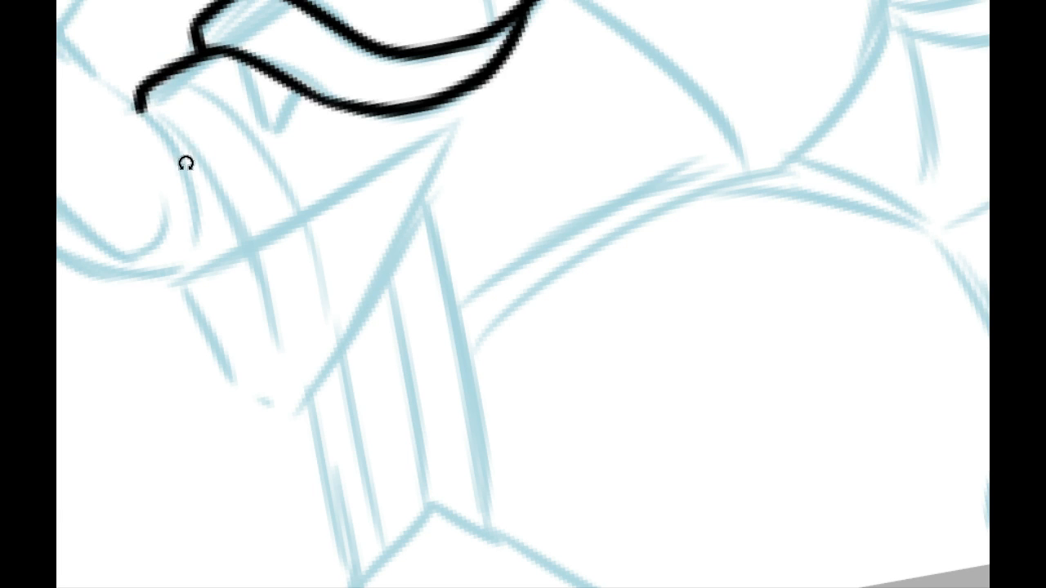
# Step: Ink a long tapered curve from the hooked end of the arm line, roughly following the blue sketch's curved line
pyautogui.moveTo(185, 170)
pyautogui.mouseDown()
pyautogui.moveTo(404, 530)
pyautogui.moveTo(404, 180)
pyautogui.mouseUp()
pyautogui.moveTo(367, 249)
pyautogui.mouseDown()
pyautogui.moveTo(351, 351)
pyautogui.moveTo(286, 312)
pyautogui.mouseUp()
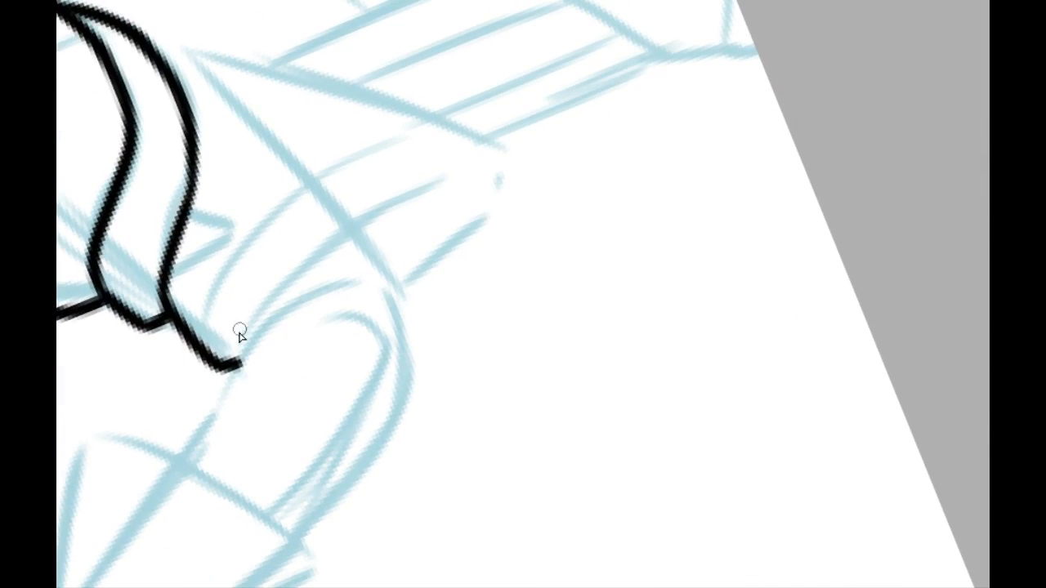
pyautogui.moveTo(231, 352); pyautogui.dragTo(462, 196)
pyautogui.hotkey('ctrl', 'z')
pyautogui.moveTo(227, 350); pyautogui.dragTo(479, 175)
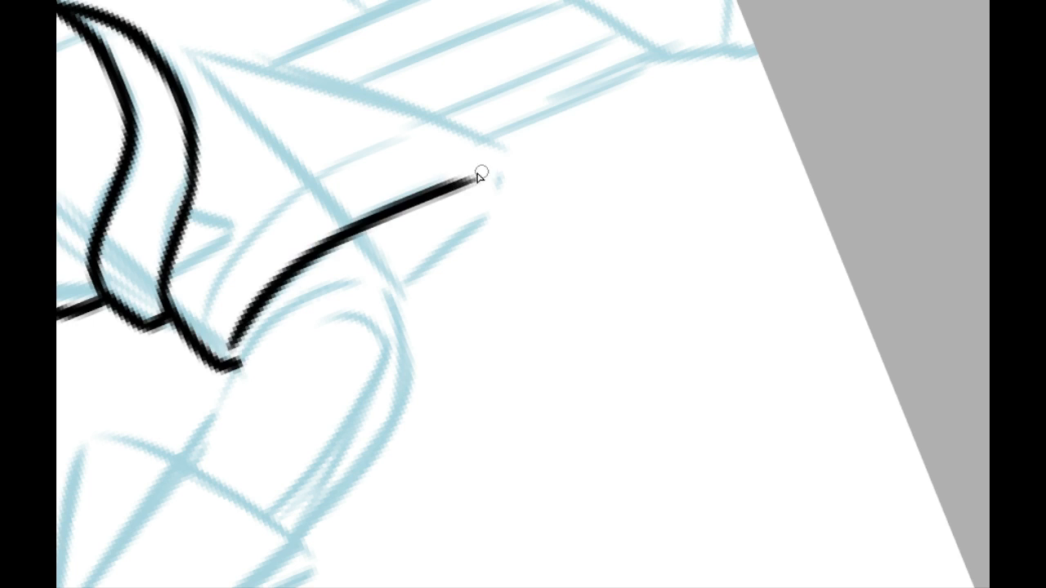
pyautogui.hotkey('ctrl', 'z')
pyautogui.moveTo(230, 349); pyautogui.dragTo(474, 198)
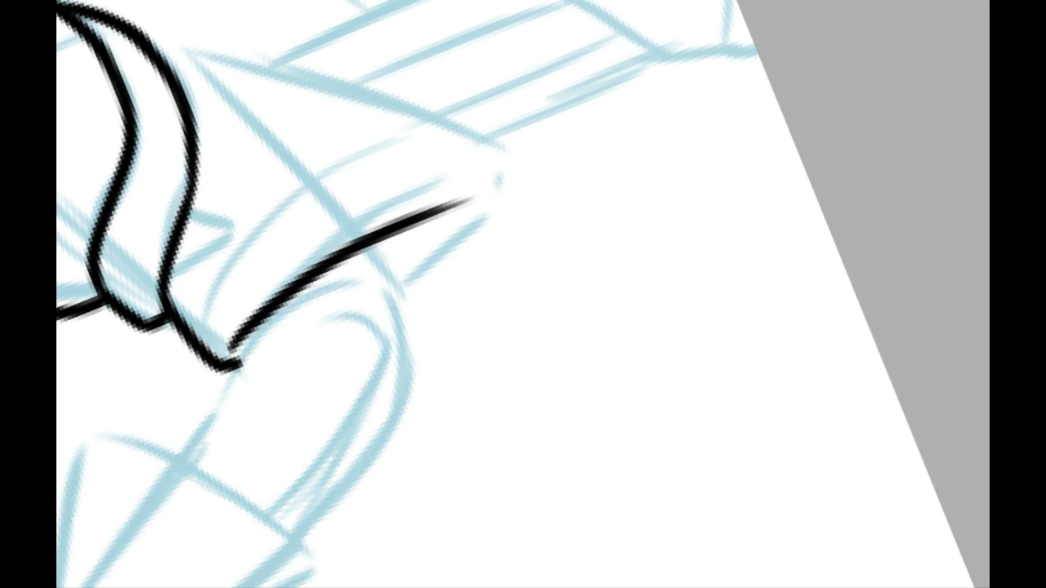
pyautogui.moveTo(315, 252)
pyautogui.mouseDown()
pyautogui.moveTo(492, 188)
pyautogui.moveTo(314, 294)
pyautogui.moveTo(519, 194)
pyautogui.moveTo(357, 271)
pyautogui.moveTo(299, 325)
pyautogui.moveTo(286, 263)
pyautogui.mouseUp()
pyautogui.hotkey('ctrl', 'z')
pyautogui.moveTo(161, 254); pyautogui.dragTo(401, 560)
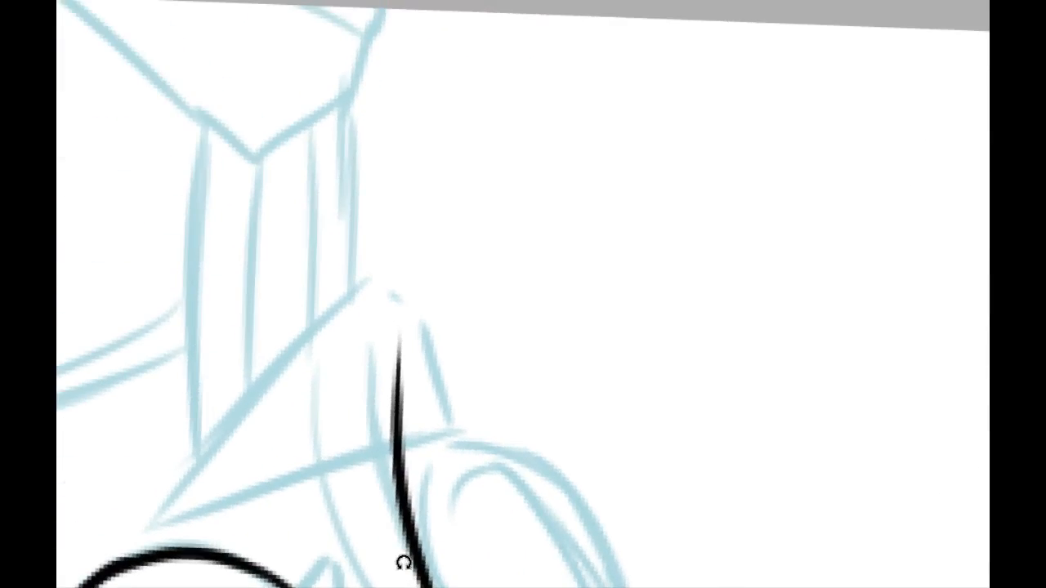
# Step: Ink the flared sleeve's long curved edge from near the cuff band out past its pointed tip, following the blue sketch
pyautogui.moveTo(315, 467); pyautogui.dragTo(432, 248)
pyautogui.moveTo(327, 276); pyautogui.dragTo(359, 284)
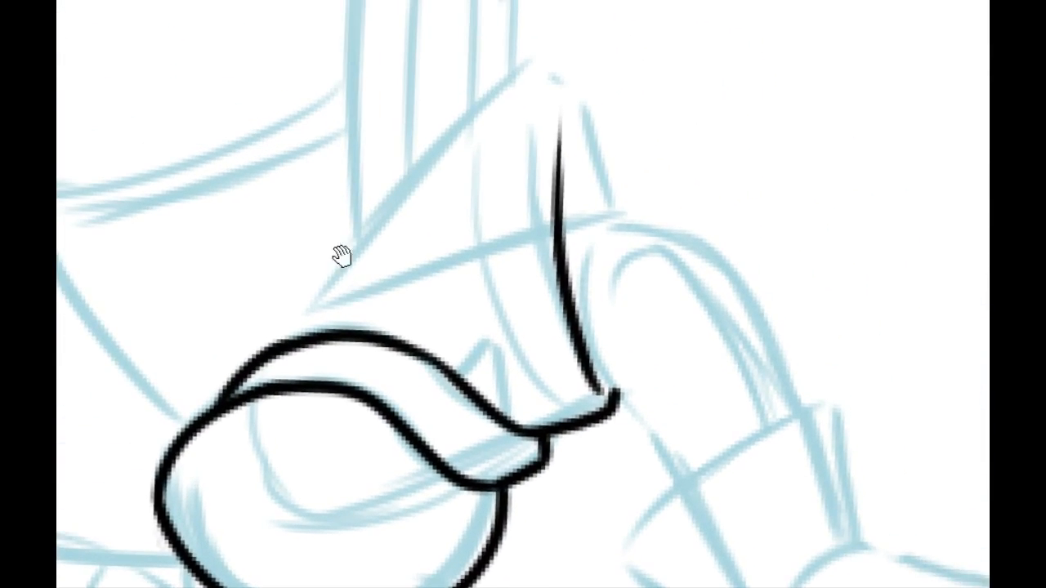
pyautogui.moveTo(371, 320)
pyautogui.mouseDown()
pyautogui.moveTo(361, 345)
pyautogui.moveTo(581, 95)
pyautogui.mouseUp()
pyautogui.hotkey('ctrl', 'z')
pyautogui.moveTo(313, 339)
pyautogui.mouseDown()
pyautogui.moveTo(374, 245)
pyautogui.moveTo(582, 70)
pyautogui.mouseUp()
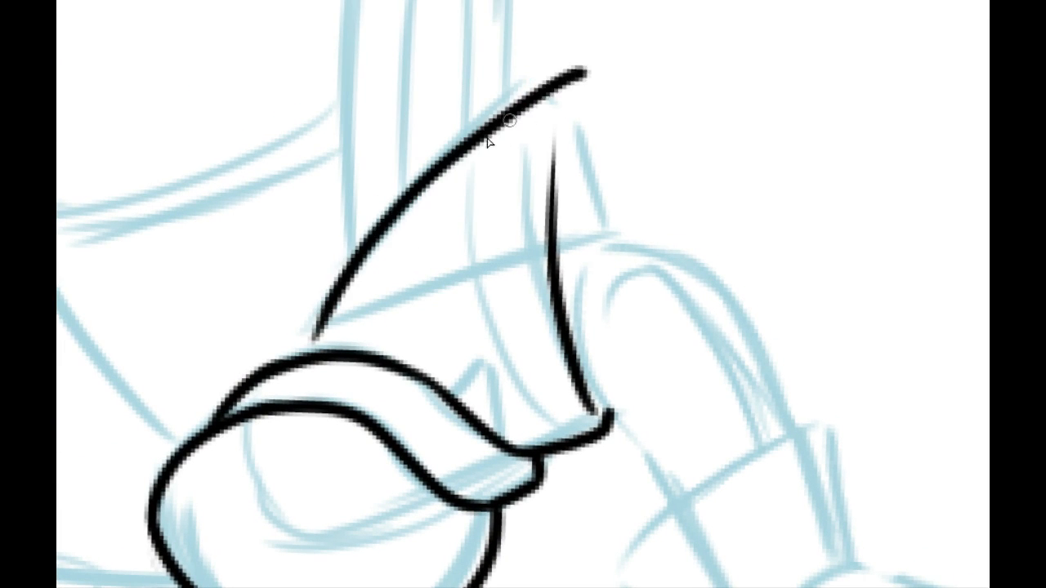
pyautogui.hotkey('ctrl', 'z')
pyautogui.moveTo(310, 334); pyautogui.dragTo(583, 71)
pyautogui.hotkey('ctrl', 'z')
pyautogui.moveTo(306, 332)
pyautogui.mouseDown()
pyautogui.moveTo(523, 108)
pyautogui.moveTo(607, 81)
pyautogui.mouseUp()
# Step: Ink the flared sleeve's short curved hem edge from its pointed corner toward the arm, and trim the overshooting line ends
pyautogui.moveTo(409, 39)
pyautogui.mouseDown()
pyautogui.moveTo(271, 317)
pyautogui.moveTo(367, 465)
pyautogui.mouseUp()
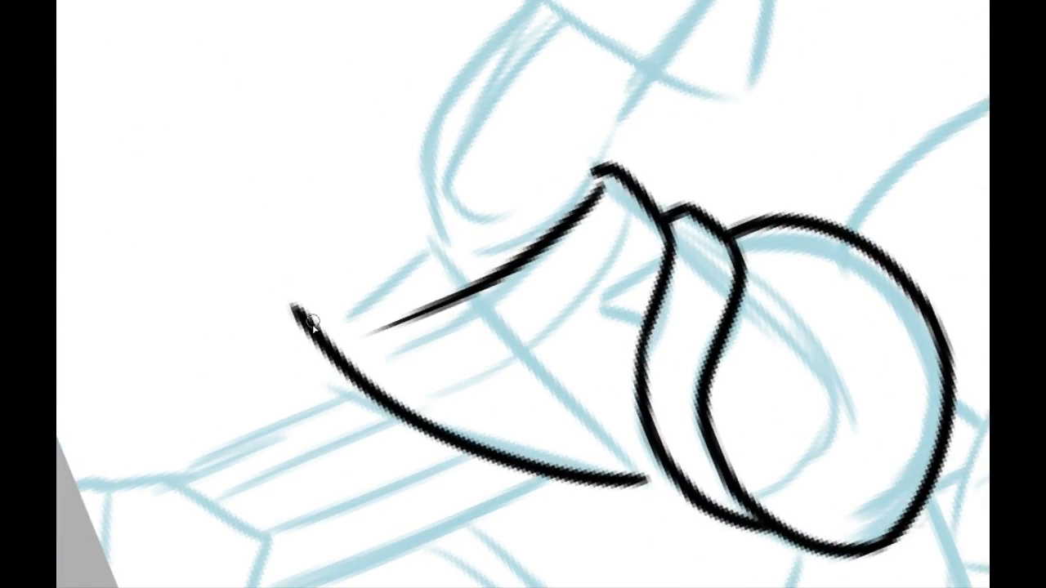
pyautogui.moveTo(313, 321); pyautogui.dragTo(460, 205)
pyautogui.scroll(-1, 303, 253)
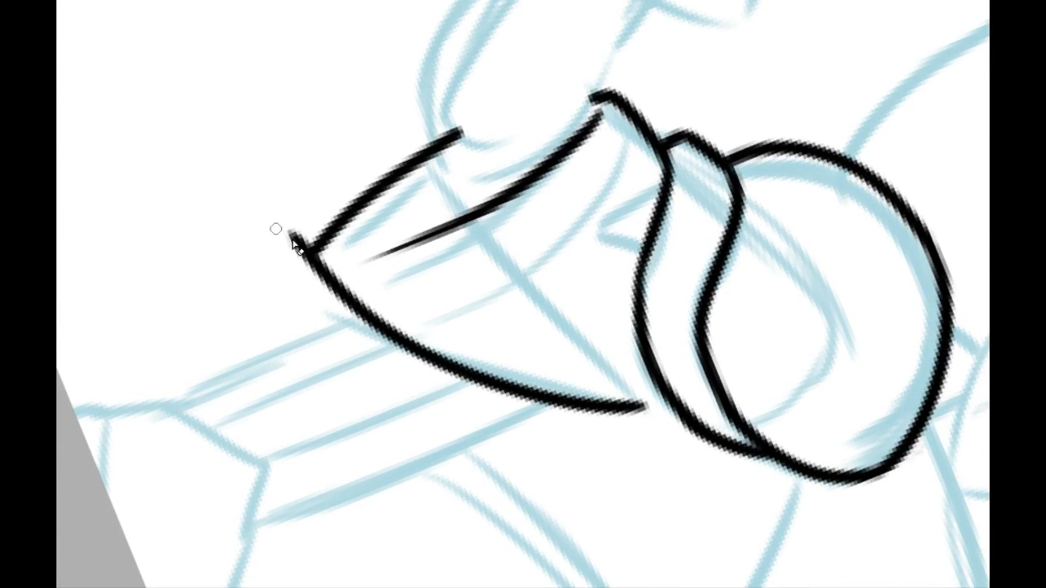
pyautogui.moveTo(299, 246); pyautogui.dragTo(290, 243)
pyautogui.moveTo(440, 133); pyautogui.dragTo(457, 129)
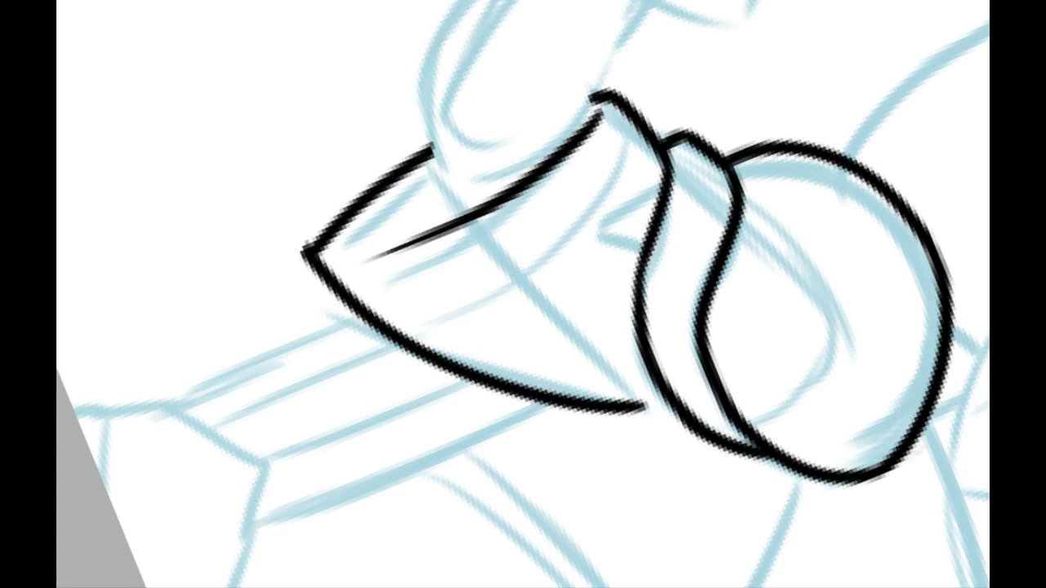
# Step: Ink a second stripe line parallel to the flared sleeve's tapered curve, and a small pointed fold beneath the cuff band
pyautogui.moveTo(366, 252); pyautogui.dragTo(308, 199)
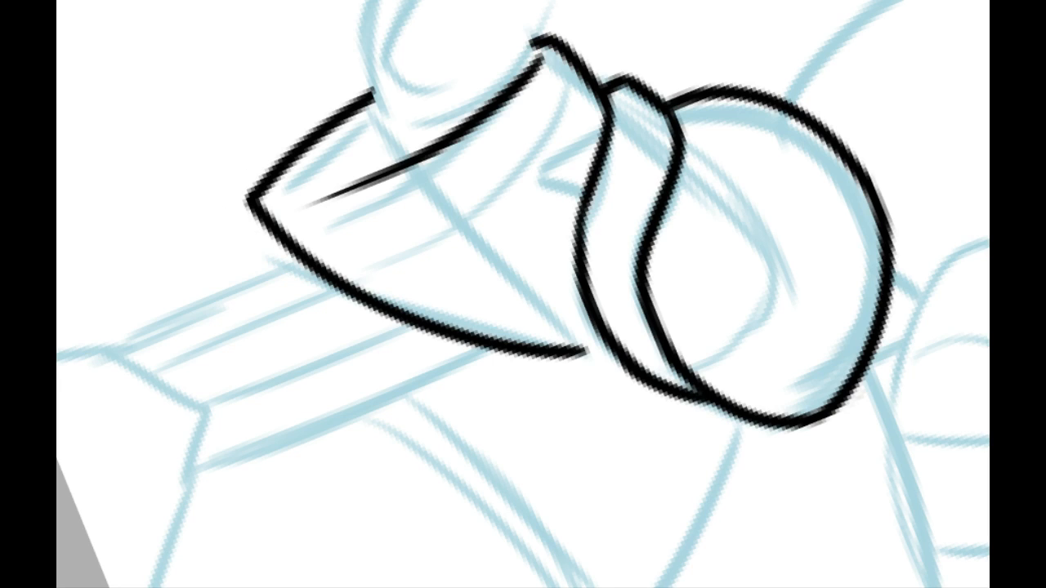
pyautogui.moveTo(534, 74)
pyautogui.mouseDown()
pyautogui.moveTo(656, 392)
pyautogui.moveTo(571, 439)
pyautogui.moveTo(502, 366)
pyautogui.moveTo(349, 260)
pyautogui.moveTo(363, 318)
pyautogui.moveTo(438, 263)
pyautogui.moveTo(672, 167)
pyautogui.mouseUp()
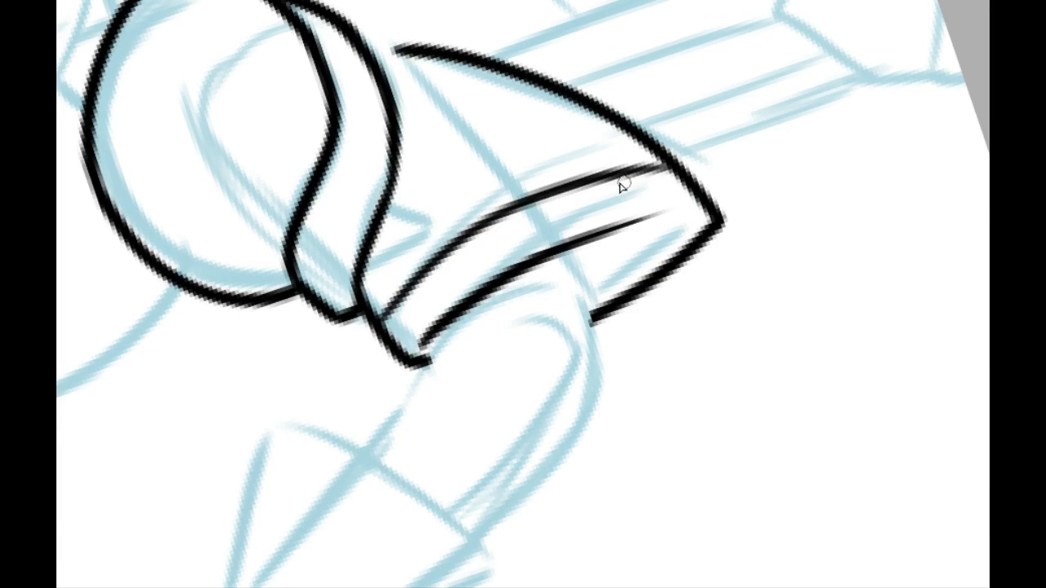
pyautogui.moveTo(464, 204); pyautogui.dragTo(496, 253)
pyautogui.moveTo(389, 320); pyautogui.dragTo(428, 284)
pyautogui.hotkey('ctrl', 'z')
pyautogui.moveTo(396, 314)
pyautogui.mouseDown()
pyautogui.moveTo(431, 288)
pyautogui.moveTo(415, 272)
pyautogui.moveTo(438, 244)
pyautogui.mouseUp()
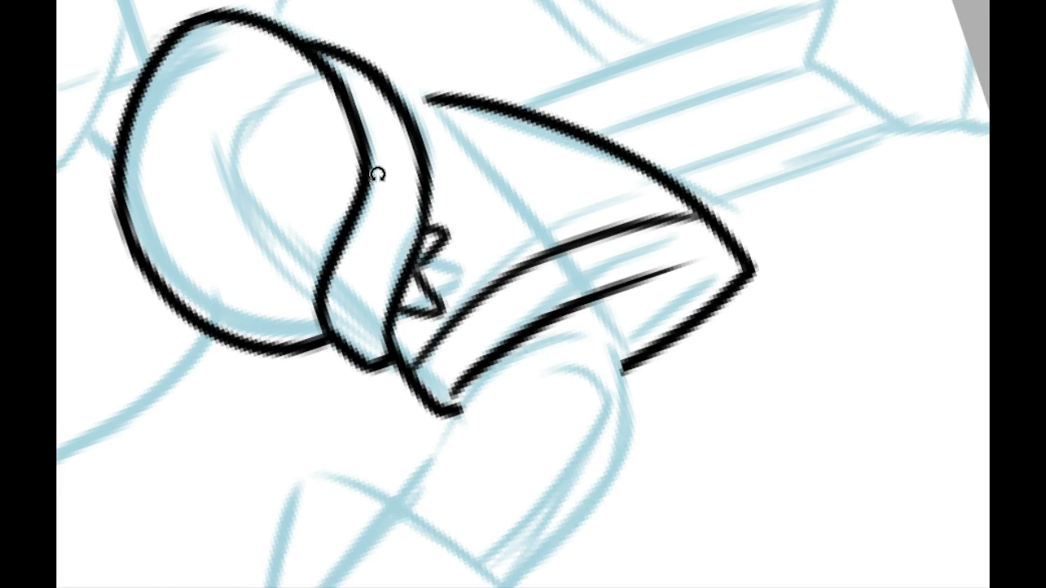
pyautogui.moveTo(378, 174)
pyautogui.mouseDown()
pyautogui.moveTo(661, 41)
pyautogui.moveTo(439, 233)
pyautogui.moveTo(350, 233)
pyautogui.moveTo(367, 246)
pyautogui.moveTo(397, 226)
pyautogui.mouseUp()
pyautogui.hotkey('ctrl', 'z')
pyautogui.moveTo(337, 212)
pyautogui.mouseDown()
pyautogui.moveTo(373, 251)
pyautogui.moveTo(401, 217)
pyautogui.mouseUp()
# Step: Ink the outer curve of the loop behind the sleeve, from the cuff band down and around to the flared sleeve's edge
pyautogui.moveTo(607, 257)
pyautogui.mouseDown()
pyautogui.moveTo(432, 205)
pyautogui.moveTo(337, 151)
pyautogui.moveTo(325, 305)
pyautogui.mouseUp()
pyautogui.moveTo(308, 243); pyautogui.dragTo(312, 367)
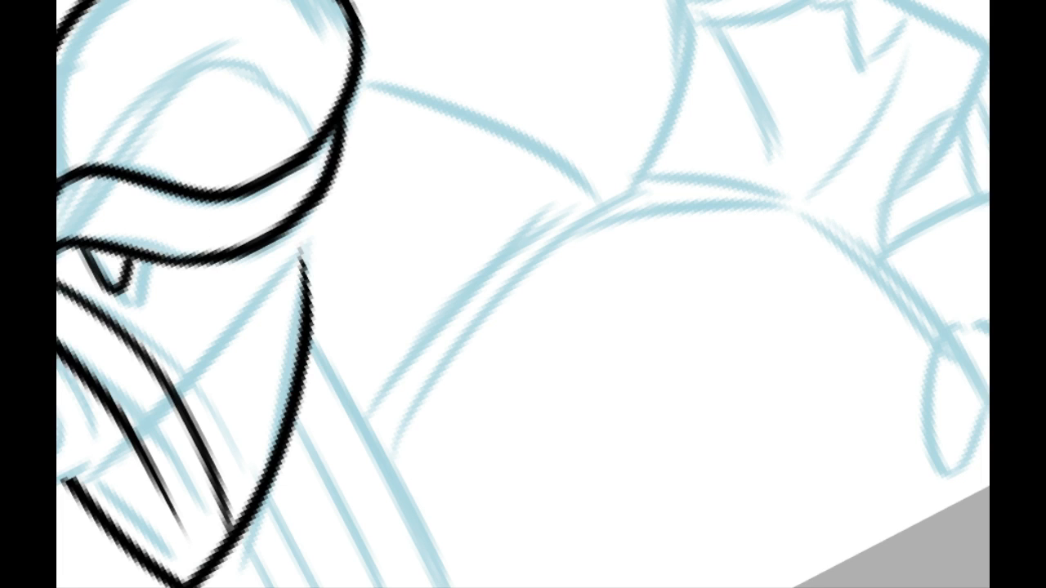
pyautogui.moveTo(292, 219); pyautogui.dragTo(352, 183)
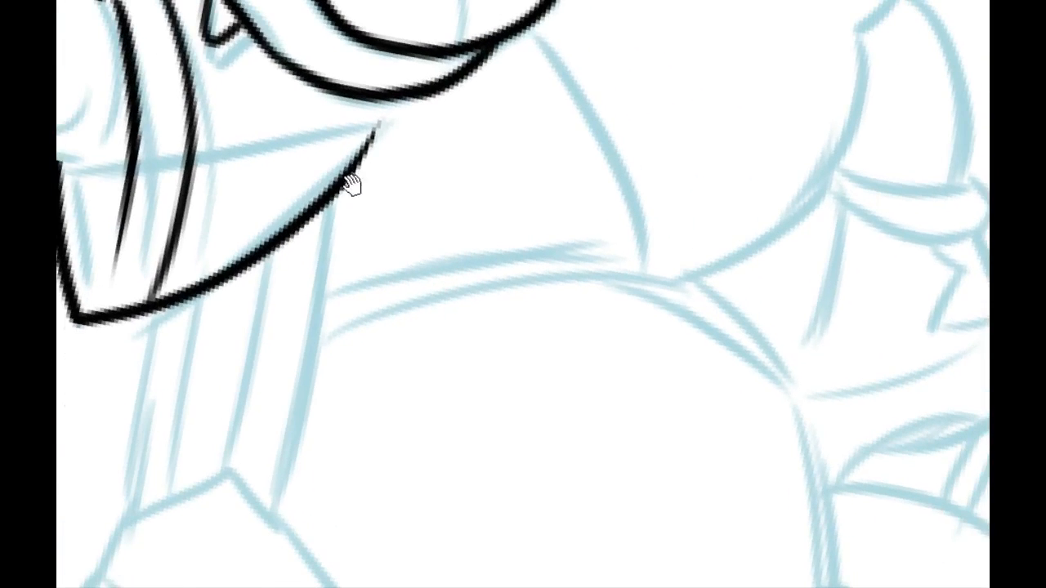
pyautogui.moveTo(313, 250)
pyautogui.mouseDown()
pyautogui.moveTo(295, 204)
pyautogui.moveTo(222, 238)
pyautogui.moveTo(237, 278)
pyautogui.mouseUp()
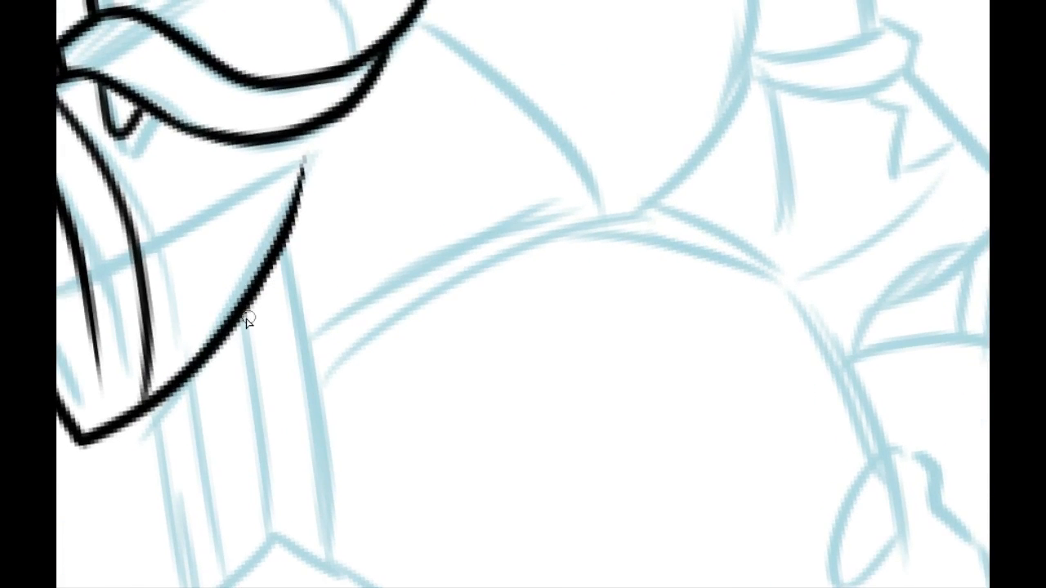
pyautogui.moveTo(298, 336)
pyautogui.mouseDown()
pyautogui.moveTo(356, 114)
pyautogui.moveTo(302, 337)
pyautogui.mouseUp()
pyautogui.hotkey('ctrl', 'z')
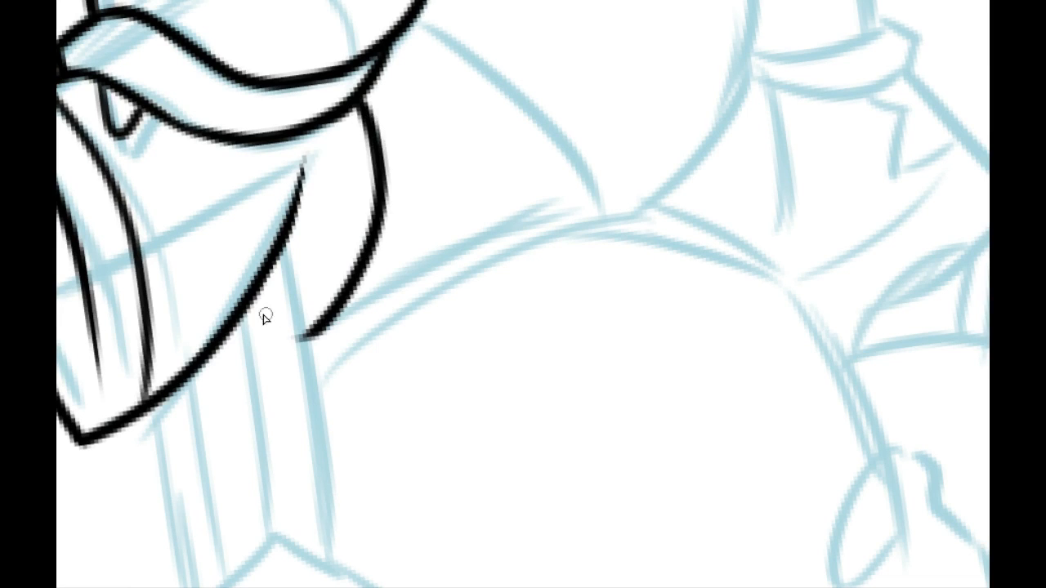
pyautogui.moveTo(229, 331); pyautogui.dragTo(352, 296)
pyautogui.hotkey('ctrl', 'z')
pyautogui.hotkey('ctrl', 'z')
pyautogui.moveTo(230, 333)
pyautogui.mouseDown()
pyautogui.moveTo(367, 109)
pyautogui.moveTo(273, 330)
pyautogui.moveTo(359, 119)
pyautogui.moveTo(319, 329)
pyautogui.moveTo(283, 344)
pyautogui.moveTo(346, 292)
pyautogui.moveTo(328, 329)
pyautogui.moveTo(368, 289)
pyautogui.moveTo(251, 356)
pyautogui.moveTo(360, 282)
pyautogui.mouseUp()
pyautogui.hotkey('ctrl', 'z')
pyautogui.hotkey('ctrl', 'z')
pyautogui.hotkey('ctrl', 'z')
pyautogui.hotkey('ctrl', 'z')
pyautogui.hotkey('ctrl', 'z')
# Step: Ink the loop's inner curve parallel to its outer line, from the cuff band to the flared sleeve's edge
pyautogui.hotkey('ctrl', 'z')
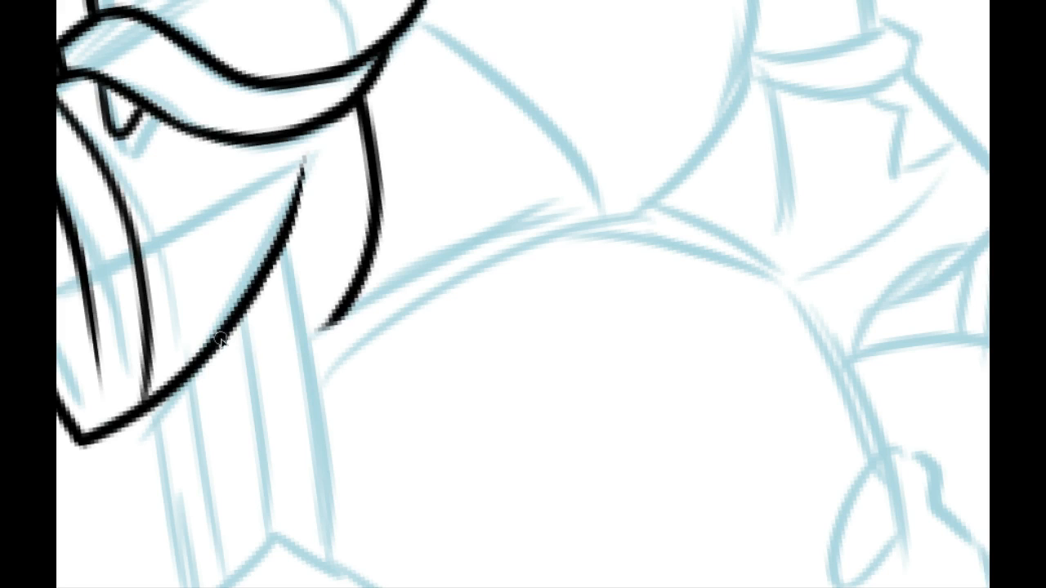
pyautogui.moveTo(222, 342); pyautogui.dragTo(364, 270)
pyautogui.moveTo(250, 312); pyautogui.dragTo(353, 192)
pyautogui.hotkey('ctrl', 'z')
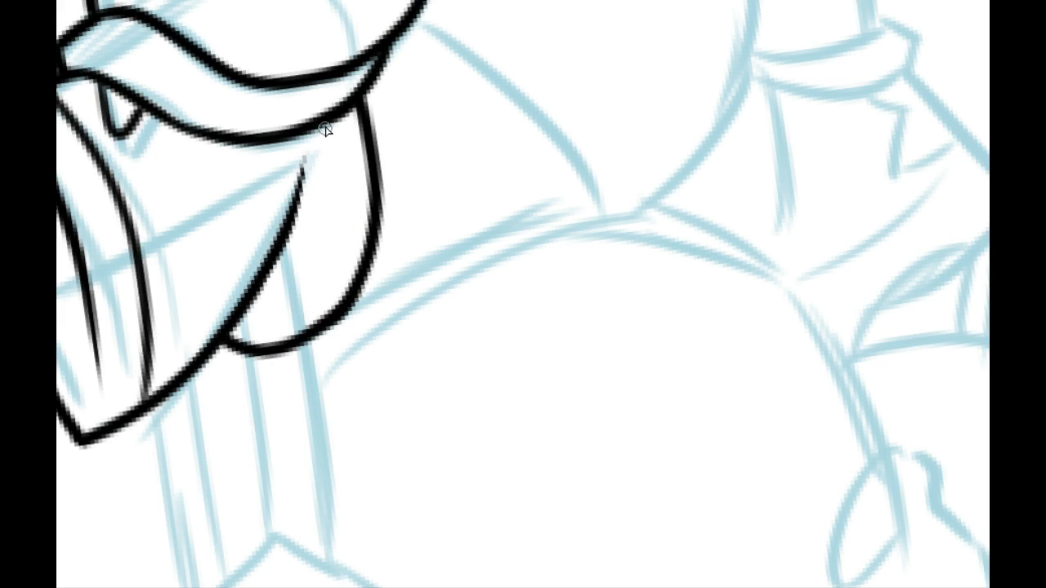
pyautogui.moveTo(330, 131); pyautogui.dragTo(294, 280)
pyautogui.hotkey('ctrl', 'z')
pyautogui.moveTo(245, 315)
pyautogui.mouseDown()
pyautogui.moveTo(337, 157)
pyautogui.moveTo(275, 305)
pyautogui.moveTo(339, 137)
pyautogui.moveTo(317, 288)
pyautogui.mouseUp()
pyautogui.hotkey('ctrl', 'z')
pyautogui.hotkey('ctrl', 'z')
pyautogui.hotkey('ctrl', 'z')
pyautogui.moveTo(238, 315); pyautogui.dragTo(339, 254)
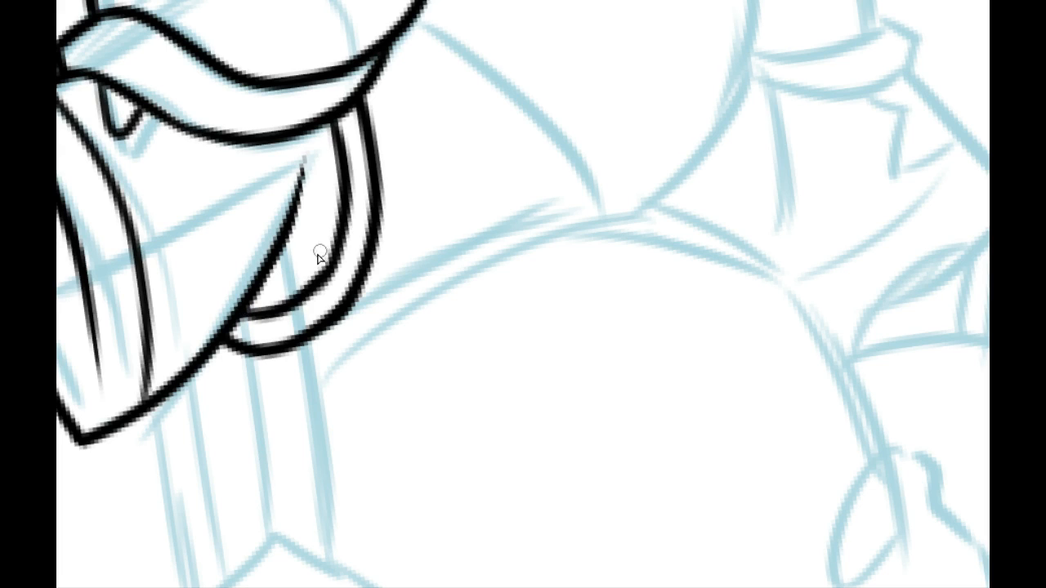
pyautogui.hotkey('ctrl', 'z')
pyautogui.moveTo(242, 314); pyautogui.dragTo(345, 219)
pyautogui.hotkey('ctrl', 'z')
pyautogui.moveTo(234, 320); pyautogui.dragTo(335, 187)
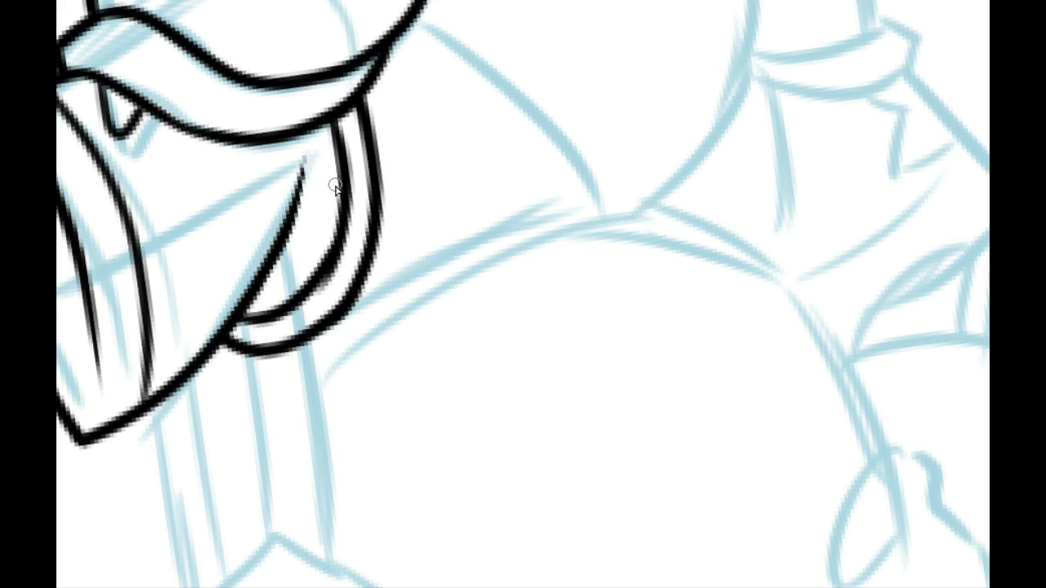
pyautogui.hotkey('ctrl', 'z')
pyautogui.moveTo(235, 321); pyautogui.dragTo(341, 185)
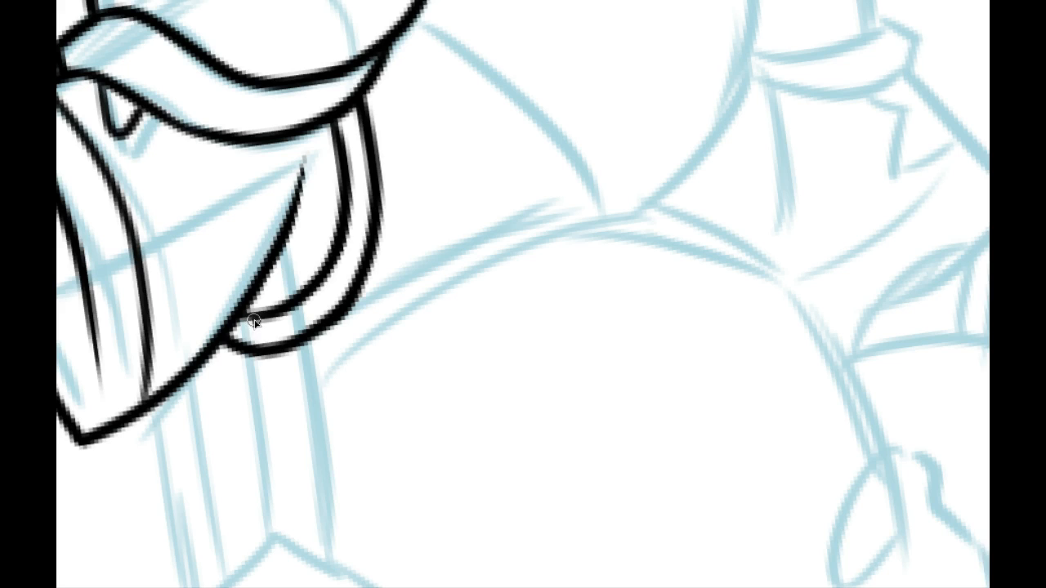
# Step: Add a short line across the lower end of the loop and a small tapered crease mark inside it
pyautogui.moveTo(254, 322); pyautogui.dragTo(259, 350)
pyautogui.moveTo(276, 266); pyautogui.dragTo(308, 237)
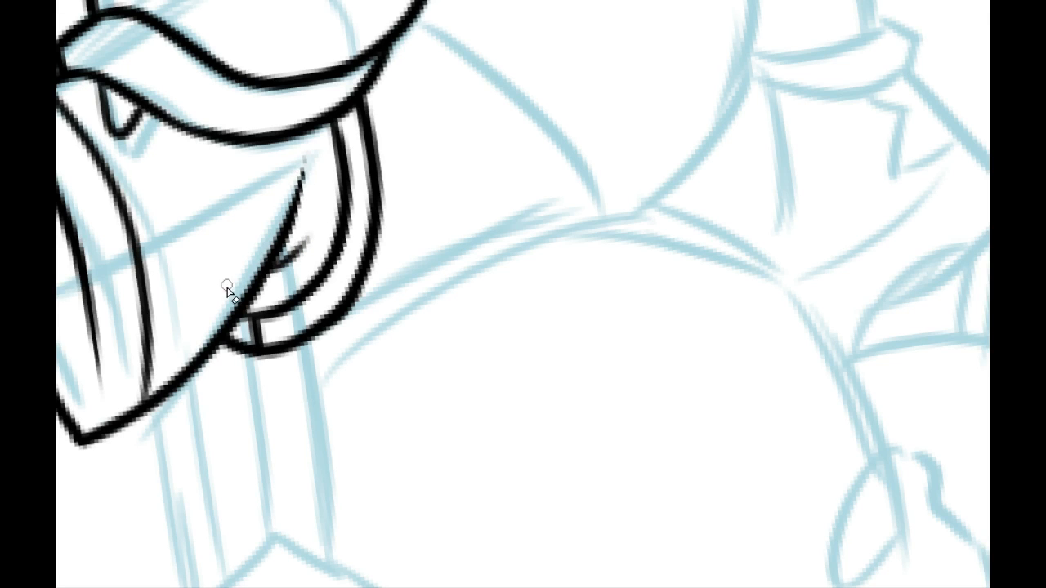
pyautogui.moveTo(257, 406); pyautogui.dragTo(302, 364)
pyautogui.moveTo(319, 153); pyautogui.dragTo(273, 280)
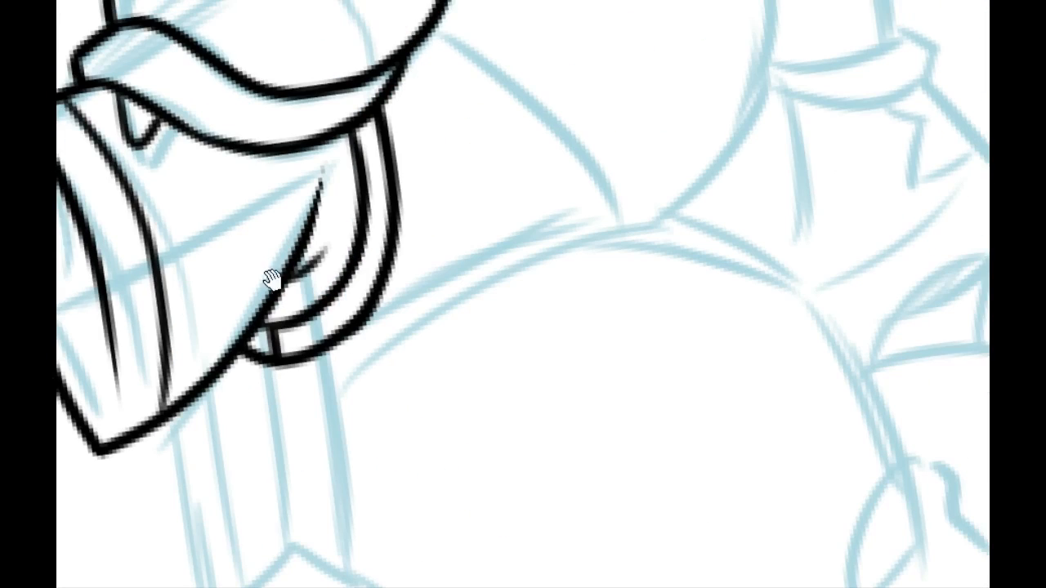
# Step: Ink a straight line from the loop's lower end down the column sketch, and two edges branching from its bottom point
pyautogui.click(339, 1)
pyautogui.click(337, 0)
pyautogui.click(336, 1)
pyautogui.moveTo(225, 426); pyautogui.dragTo(413, 164)
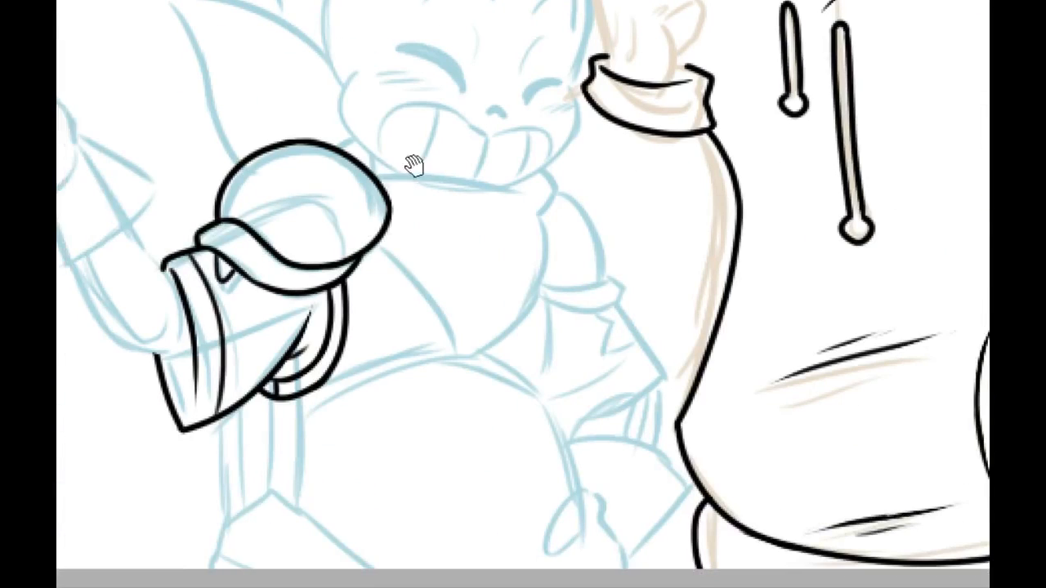
pyautogui.moveTo(454, 403); pyautogui.dragTo(495, 219)
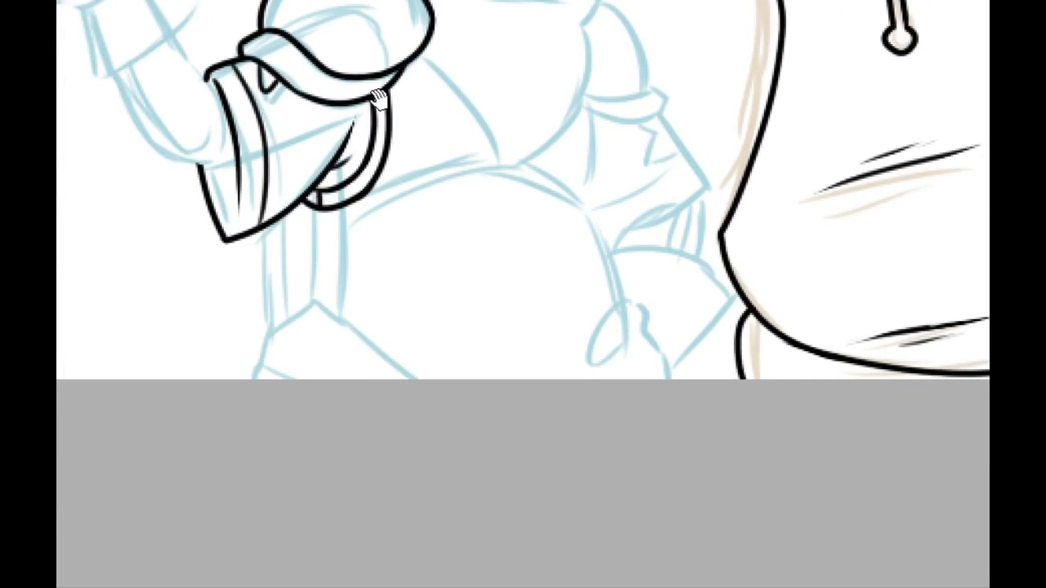
pyautogui.click(333, 3)
pyautogui.moveTo(416, 254); pyautogui.dragTo(603, 258)
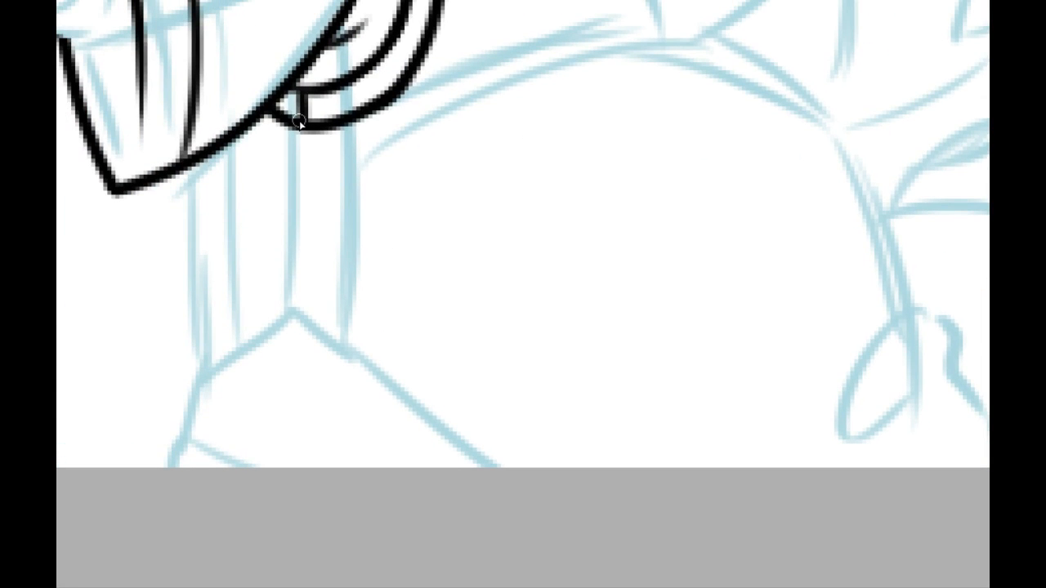
pyautogui.moveTo(302, 120); pyautogui.dragTo(293, 330)
pyautogui.hotkey('ctrl', 'z')
pyautogui.moveTo(301, 91); pyautogui.dragTo(295, 374)
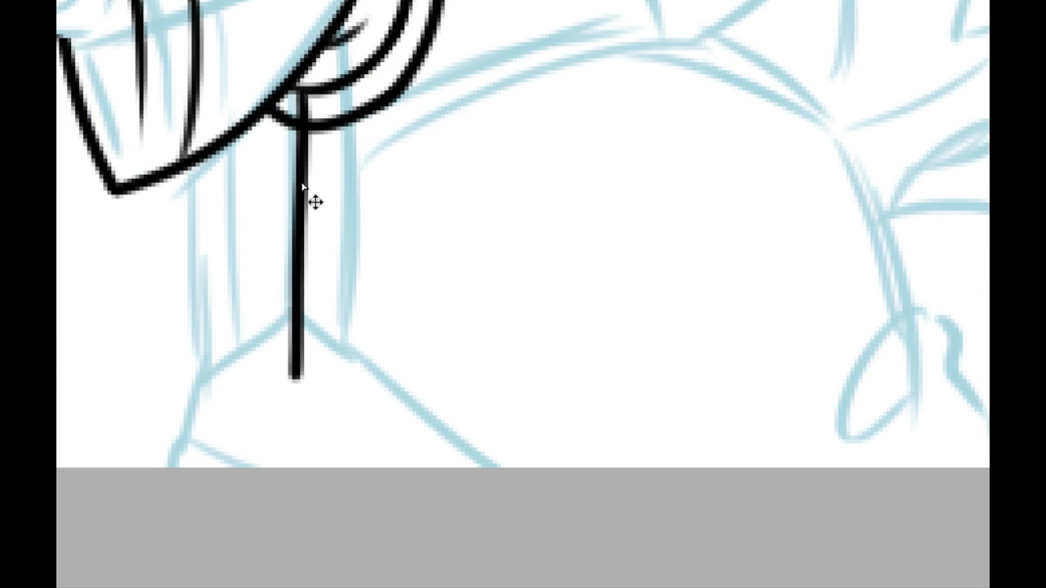
pyautogui.hotkey('ctrl', 'z')
pyautogui.moveTo(304, 106); pyautogui.dragTo(280, 424)
pyautogui.hotkey('ctrl', 'z')
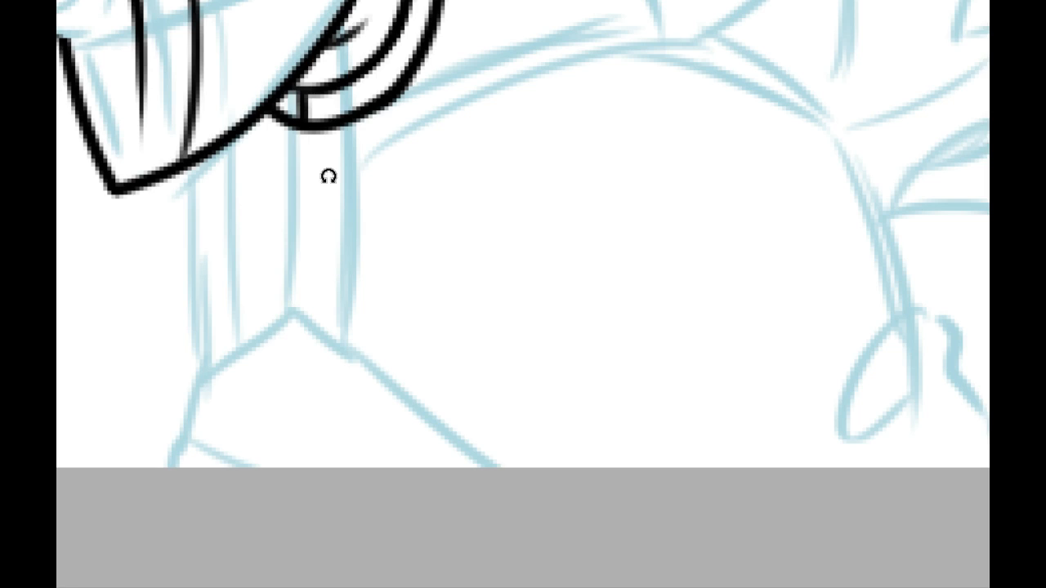
pyautogui.moveTo(328, 177)
pyautogui.mouseDown()
pyautogui.moveTo(439, 142)
pyautogui.moveTo(458, 167)
pyautogui.mouseUp()
pyautogui.moveTo(527, 134)
pyautogui.mouseDown()
pyautogui.moveTo(239, 228)
pyautogui.moveTo(541, 135)
pyautogui.moveTo(260, 227)
pyautogui.moveTo(291, 219)
pyautogui.moveTo(287, 192)
pyautogui.moveTo(280, 216)
pyautogui.moveTo(176, 258)
pyautogui.mouseUp()
pyautogui.hotkey('ctrl', 'z')
pyautogui.hotkey('ctrl', 'z')
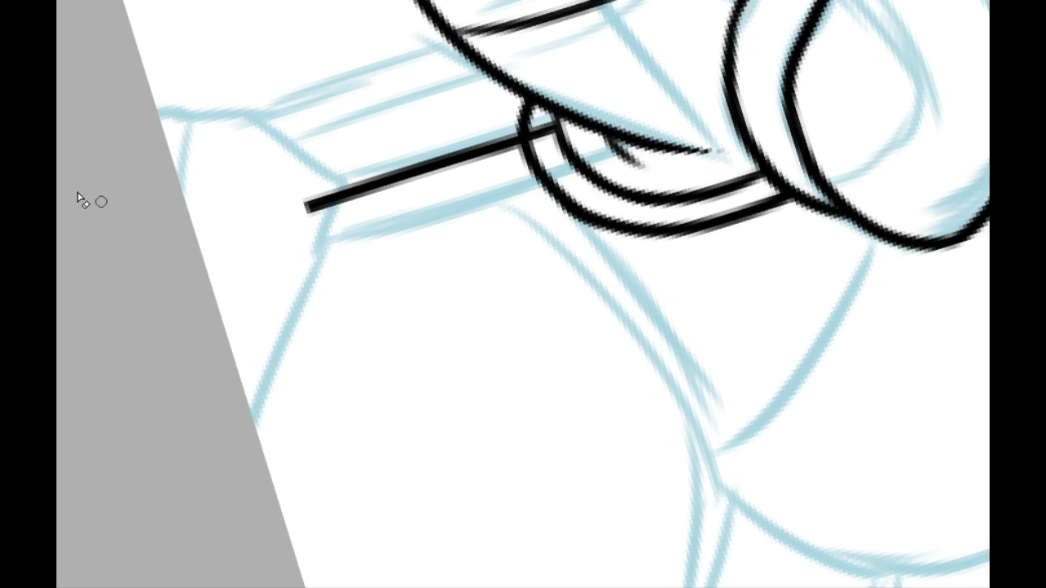
pyautogui.moveTo(263, 271)
pyautogui.mouseDown()
pyautogui.moveTo(362, 157)
pyautogui.moveTo(193, 290)
pyautogui.mouseUp()
pyautogui.moveTo(303, 163)
pyautogui.mouseDown()
pyautogui.moveTo(276, 392)
pyautogui.moveTo(479, 428)
pyautogui.moveTo(427, 262)
pyautogui.moveTo(315, 319)
pyautogui.mouseUp()
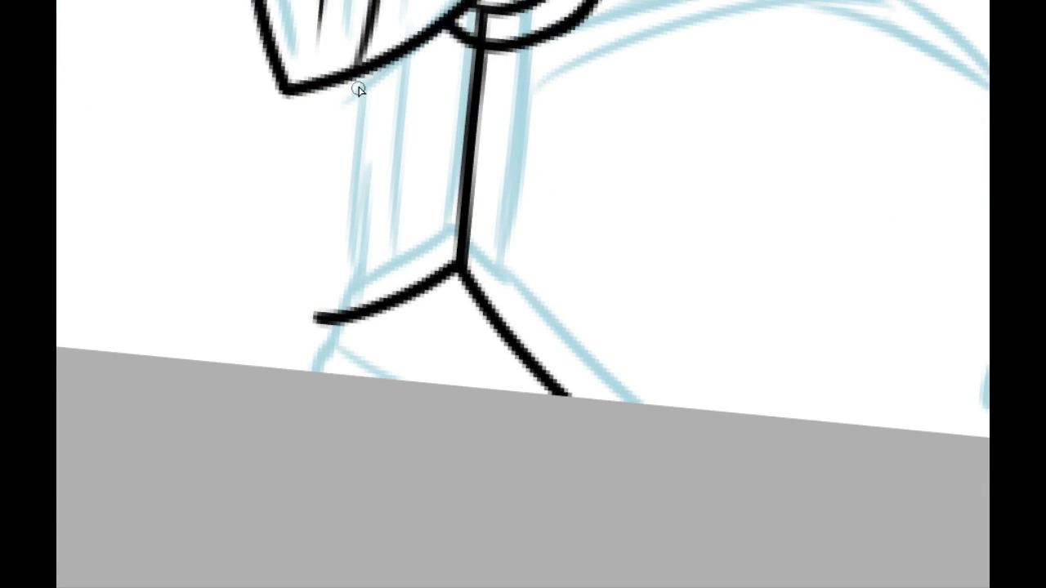
# Step: Ink two more parallel lines from the sleeve to the curved lower edge, and trim the overshoot at its outer corner
pyautogui.moveTo(360, 90)
pyautogui.mouseDown()
pyautogui.moveTo(317, 326)
pyautogui.moveTo(363, 82)
pyautogui.moveTo(327, 316)
pyautogui.mouseUp()
pyautogui.hotkey('ctrl', 'z')
pyautogui.hotkey('ctrl', 'z')
pyautogui.moveTo(406, 187)
pyautogui.mouseDown()
pyautogui.moveTo(532, 102)
pyautogui.moveTo(341, 241)
pyautogui.moveTo(527, 121)
pyautogui.mouseUp()
pyautogui.hotkey('ctrl', 'z')
pyautogui.moveTo(335, 239)
pyautogui.mouseDown()
pyautogui.moveTo(524, 114)
pyautogui.moveTo(330, 233)
pyautogui.mouseUp()
pyautogui.hotkey('ctrl', 'z')
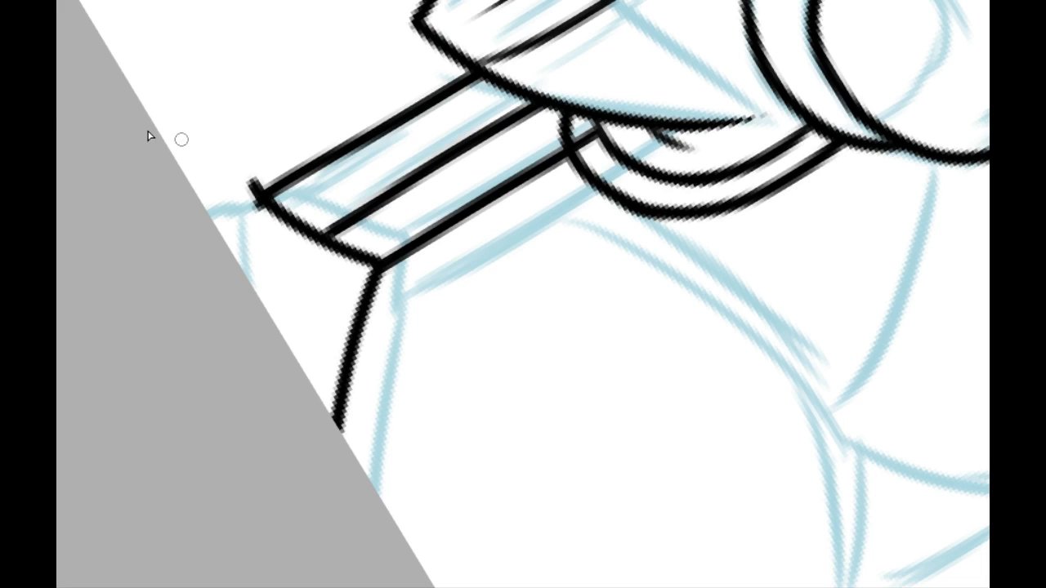
pyautogui.moveTo(240, 194); pyautogui.dragTo(265, 185)
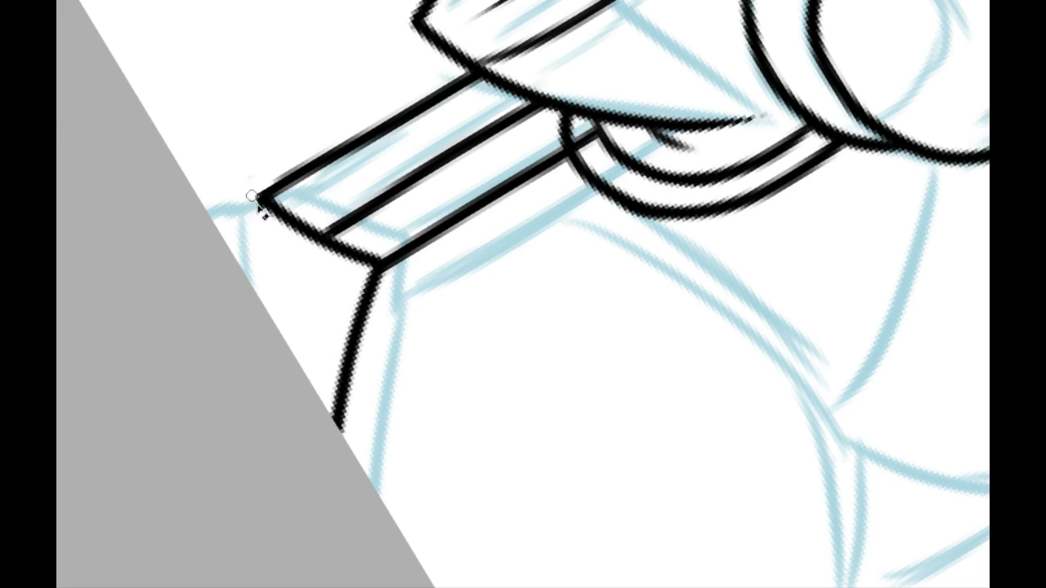
# Step: Ink the column's inner side line from the loop's outer curve to the diagonal lower edge, parallel to the other lines
pyautogui.moveTo(527, 178); pyautogui.dragTo(510, 480)
pyautogui.moveTo(490, 391); pyautogui.dragTo(377, 306)
pyautogui.moveTo(316, 314); pyautogui.dragTo(582, 157)
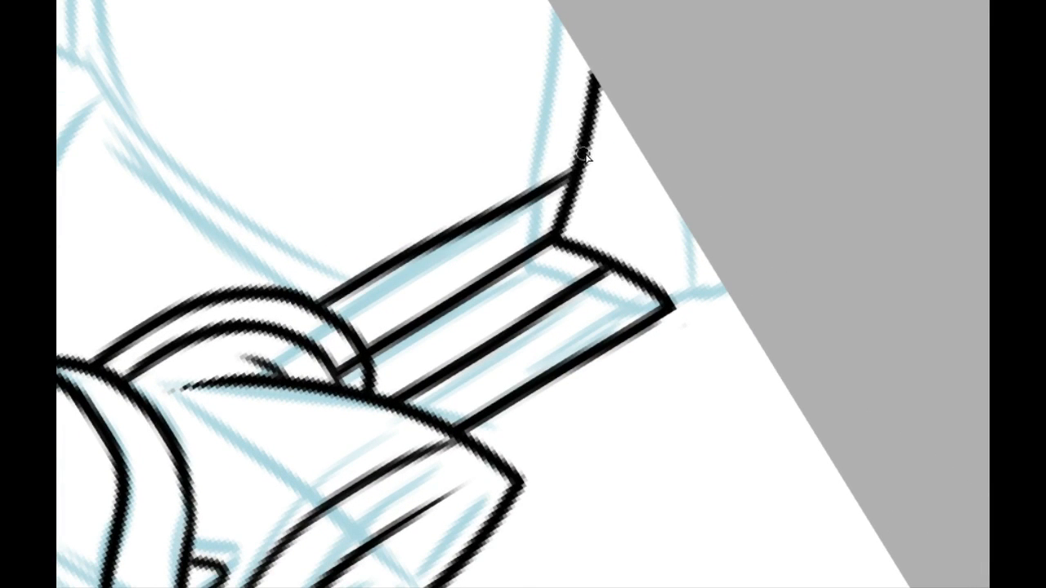
pyautogui.hotkey('ctrl', 'z')
pyautogui.moveTo(302, 302); pyautogui.dragTo(442, 219)
pyautogui.moveTo(498, 197); pyautogui.dragTo(585, 154)
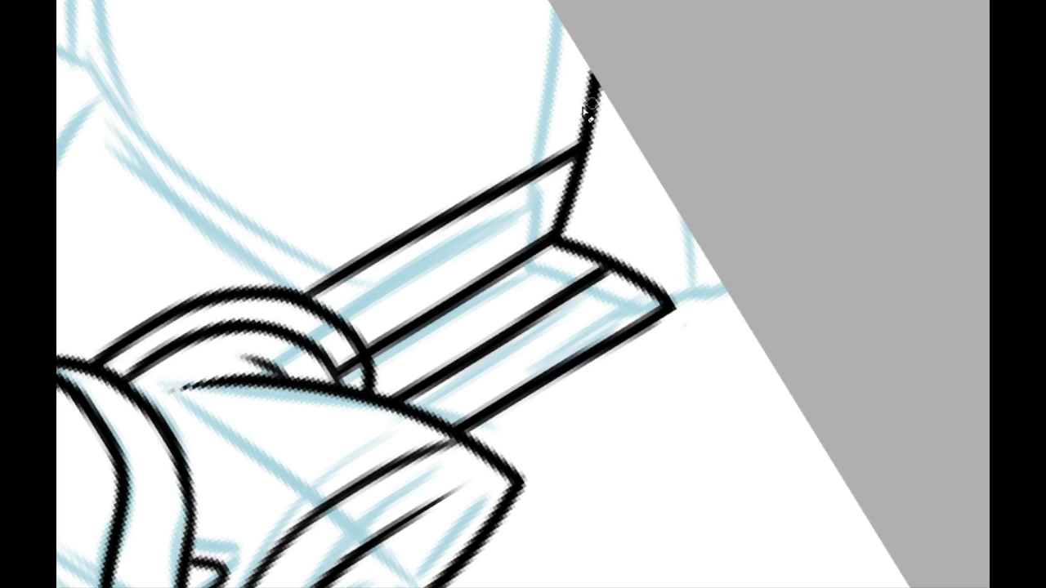
# Step: Ink the raised hand's thumb outline down to the wrist, and a curved palm crease at the thumb's base
pyautogui.moveTo(305, 151); pyautogui.dragTo(745, 129)
pyautogui.moveTo(675, 147); pyautogui.dragTo(307, 396)
pyautogui.moveTo(266, 317)
pyautogui.mouseDown()
pyautogui.moveTo(164, 340)
pyautogui.moveTo(125, 421)
pyautogui.mouseUp()
pyautogui.moveTo(294, 220); pyautogui.dragTo(317, 486)
pyautogui.moveTo(232, 317)
pyautogui.mouseDown()
pyautogui.moveTo(259, 306)
pyautogui.moveTo(441, 380)
pyautogui.mouseUp()
pyautogui.moveTo(301, 256); pyautogui.dragTo(390, 98)
pyautogui.moveTo(245, 24); pyautogui.dragTo(329, 234)
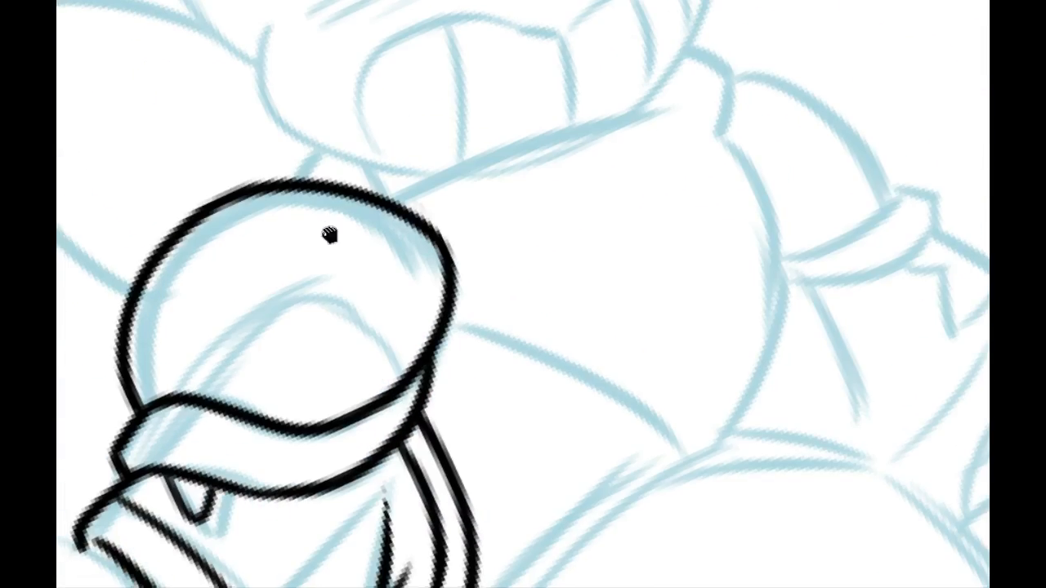
pyautogui.moveTo(245, 397); pyautogui.dragTo(441, 231)
pyautogui.moveTo(378, 506); pyautogui.dragTo(507, 313)
pyautogui.moveTo(230, 20)
pyautogui.mouseDown()
pyautogui.moveTo(302, 179)
pyautogui.moveTo(550, 122)
pyautogui.mouseUp()
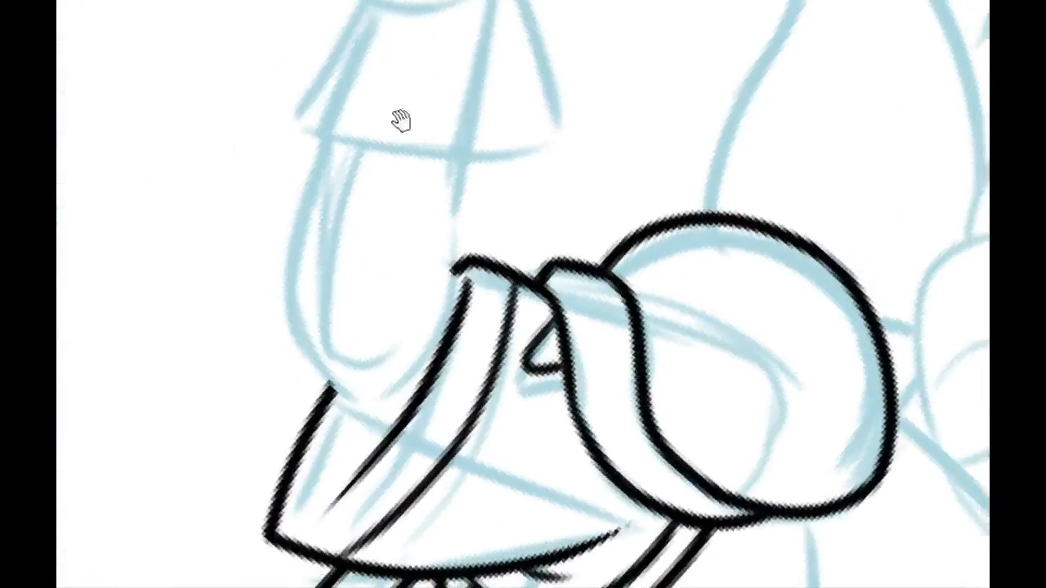
pyautogui.moveTo(399, 122); pyautogui.dragTo(391, 395)
pyautogui.moveTo(344, 231); pyautogui.dragTo(311, 336)
pyautogui.click(319, 0)
pyautogui.moveTo(345, 185); pyautogui.dragTo(290, 136)
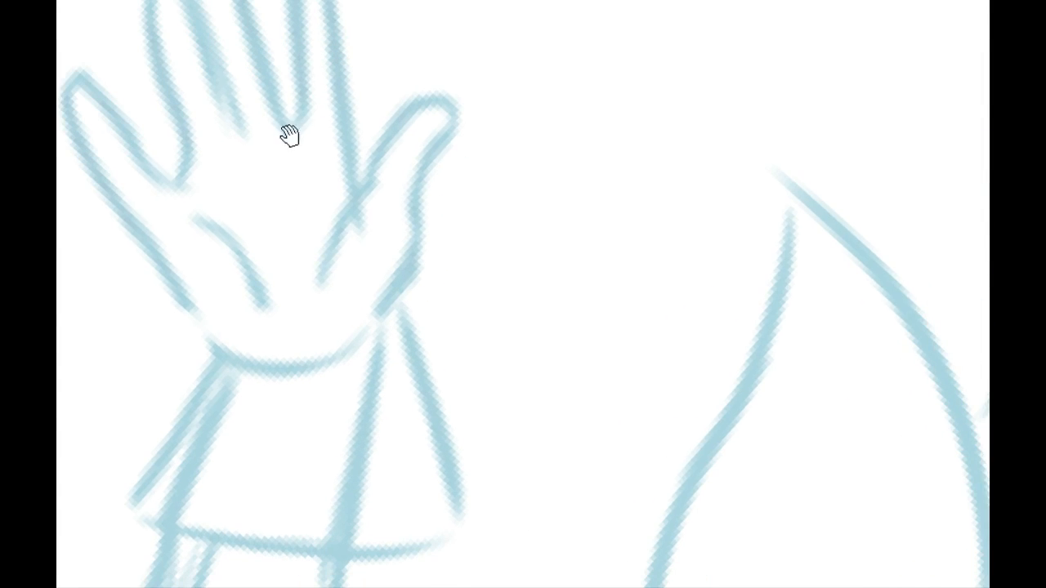
pyautogui.moveTo(310, 291); pyautogui.dragTo(370, 187)
pyautogui.hotkey('ctrl', 'z')
pyautogui.moveTo(305, 303)
pyautogui.mouseDown()
pyautogui.moveTo(374, 178)
pyautogui.moveTo(470, 102)
pyautogui.moveTo(446, 151)
pyautogui.moveTo(407, 302)
pyautogui.moveTo(380, 327)
pyautogui.mouseUp()
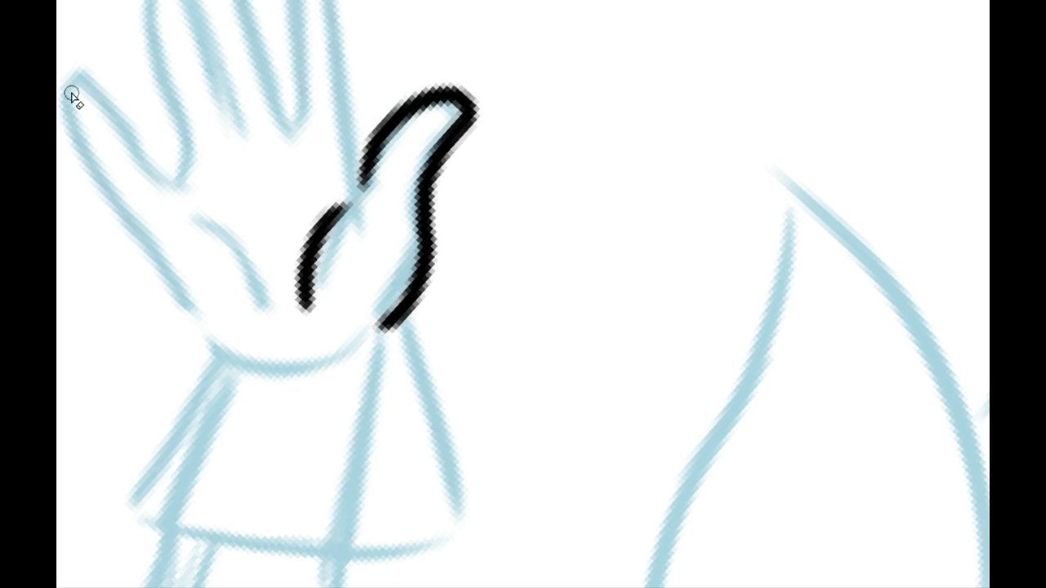
# Step: Rework the palm crease at the thumb's base into a thinner curve with tapered ends
pyautogui.moveTo(350, 210); pyautogui.dragTo(326, 295)
pyautogui.hotkey('ctrl', 'z')
pyautogui.moveTo(350, 210); pyautogui.dragTo(328, 270)
pyautogui.moveTo(342, 193); pyautogui.dragTo(288, 282)
pyautogui.hotkey('ctrl', 'z')
pyautogui.moveTo(342, 192)
pyautogui.mouseDown()
pyautogui.moveTo(291, 251)
pyautogui.moveTo(318, 336)
pyautogui.mouseUp()
pyautogui.moveTo(323, 250); pyautogui.dragTo(332, 347)
pyautogui.hotkey('ctrl', 'z')
pyautogui.moveTo(310, 230); pyautogui.dragTo(319, 342)
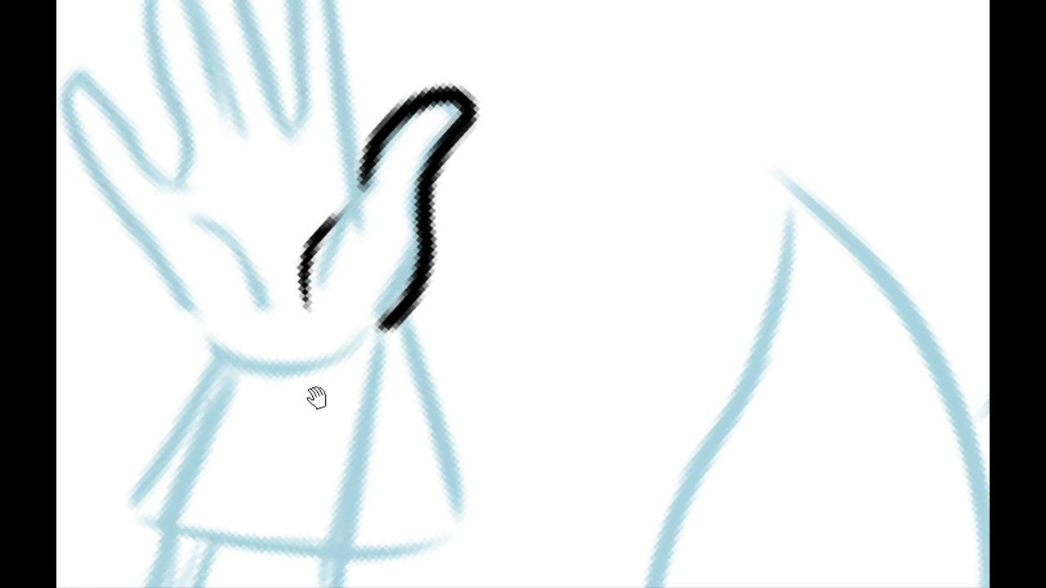
# Step: Ink the raised palm's outer edge from the wrist and continue it around the little finger
pyautogui.moveTo(315, 397)
pyautogui.mouseDown()
pyautogui.moveTo(259, 392)
pyautogui.moveTo(310, 214)
pyautogui.moveTo(213, 249)
pyautogui.moveTo(362, 93)
pyautogui.moveTo(311, 283)
pyautogui.moveTo(236, 326)
pyautogui.mouseUp()
pyautogui.moveTo(239, 366)
pyautogui.mouseDown()
pyautogui.moveTo(349, 228)
pyautogui.moveTo(480, 139)
pyautogui.moveTo(505, 175)
pyautogui.moveTo(416, 285)
pyautogui.moveTo(368, 243)
pyautogui.moveTo(305, 256)
pyautogui.moveTo(494, 151)
pyautogui.moveTo(476, 202)
pyautogui.moveTo(374, 292)
pyautogui.mouseUp()
pyautogui.hotkey('ctrl', 'z')
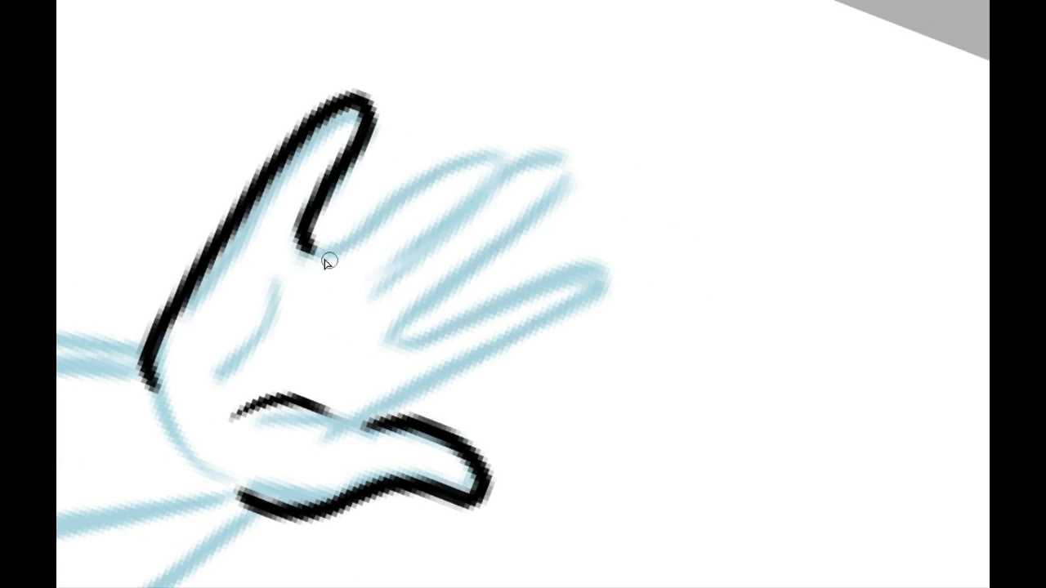
# Step: Ink the ring finger's outline from the little finger's base, around its tip and back toward the palm
pyautogui.moveTo(311, 247)
pyautogui.mouseDown()
pyautogui.moveTo(502, 146)
pyautogui.moveTo(341, 299)
pyautogui.moveTo(350, 270)
pyautogui.moveTo(477, 151)
pyautogui.moveTo(342, 317)
pyautogui.moveTo(346, 287)
pyautogui.mouseUp()
pyautogui.hotkey('ctrl', 'z')
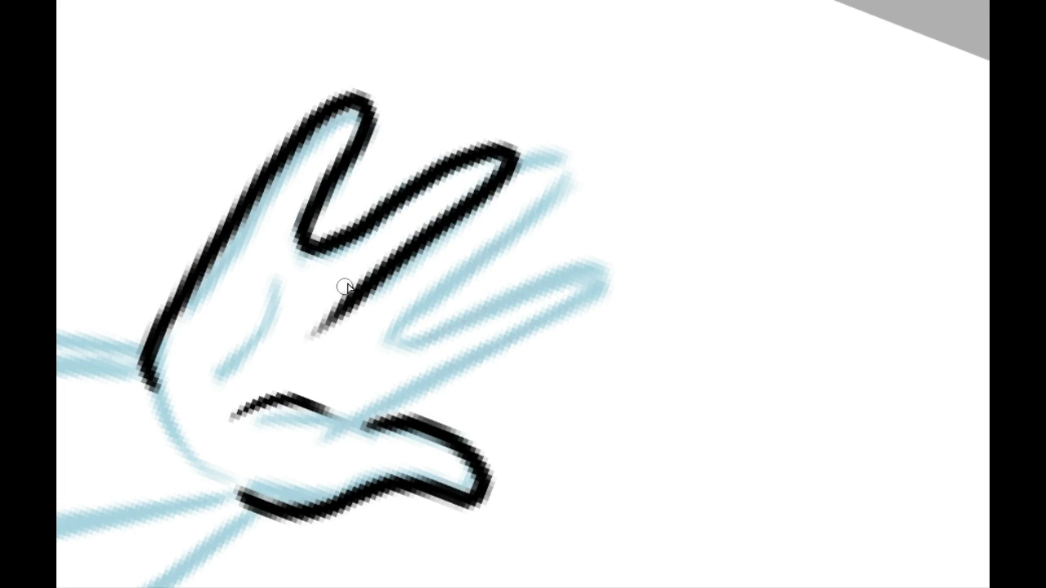
pyautogui.hotkey('ctrl', 'z')
pyautogui.moveTo(306, 247)
pyautogui.mouseDown()
pyautogui.moveTo(390, 196)
pyautogui.moveTo(506, 163)
pyautogui.moveTo(317, 331)
pyautogui.mouseUp()
pyautogui.hotkey('ctrl', 'z')
pyautogui.moveTo(507, 150); pyautogui.dragTo(333, 316)
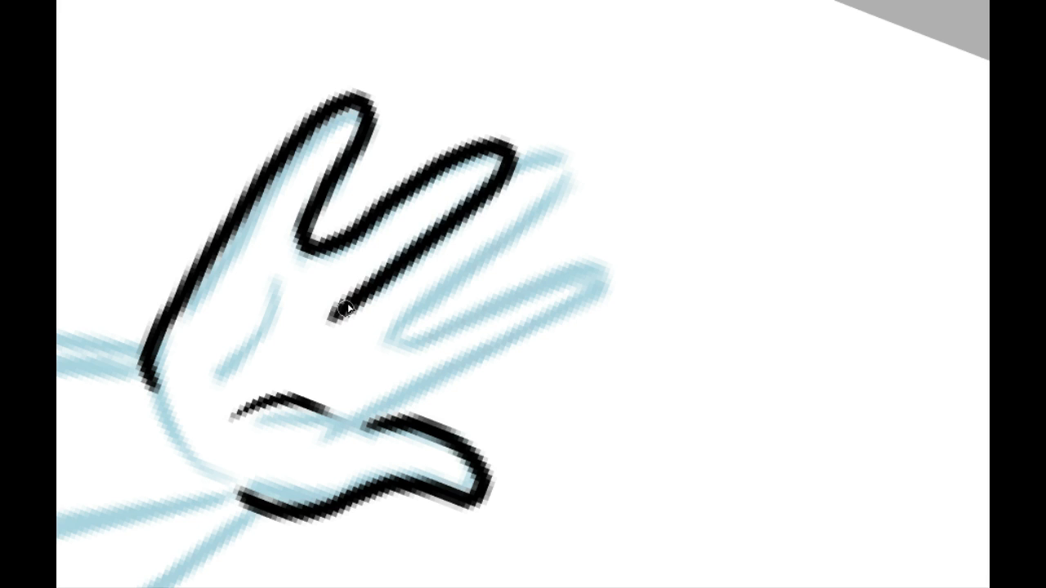
# Step: Ink the middle finger's outline from the ring finger's tip, around its own tip and down to the palm
pyautogui.moveTo(331, 260); pyautogui.dragTo(367, 396)
pyautogui.moveTo(417, 276); pyautogui.dragTo(329, 247)
pyautogui.moveTo(333, 186)
pyautogui.mouseDown()
pyautogui.moveTo(359, 149)
pyautogui.moveTo(381, 169)
pyautogui.mouseUp()
pyautogui.moveTo(357, 110)
pyautogui.mouseDown()
pyautogui.moveTo(397, 534)
pyautogui.moveTo(346, 227)
pyautogui.moveTo(342, 342)
pyautogui.moveTo(506, 176)
pyautogui.mouseUp()
pyautogui.hotkey('ctrl', 'z')
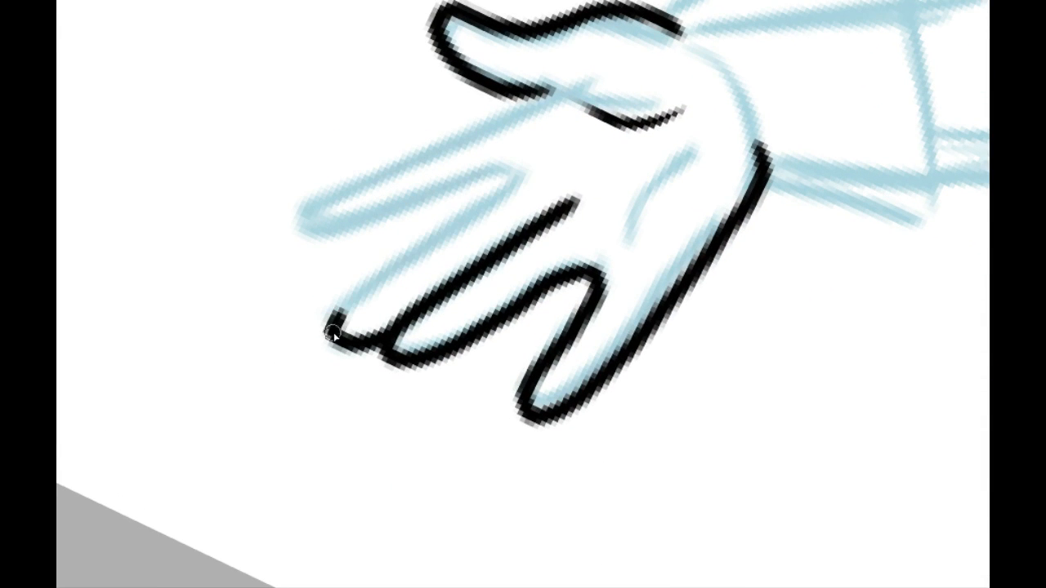
pyautogui.moveTo(331, 335); pyautogui.dragTo(538, 157)
# Step: Ink the index finger's outline from its gap with the middle finger, around the tip and down to the thumb's base
pyautogui.moveTo(303, 226)
pyautogui.mouseDown()
pyautogui.moveTo(482, 183)
pyautogui.moveTo(527, 160)
pyautogui.mouseUp()
pyautogui.moveTo(303, 222)
pyautogui.mouseDown()
pyautogui.moveTo(551, 106)
pyautogui.moveTo(299, 214)
pyautogui.moveTo(303, 229)
pyautogui.moveTo(359, 168)
pyautogui.moveTo(551, 102)
pyautogui.mouseUp()
pyautogui.hotkey('ctrl', 'z')
pyautogui.hotkey('ctrl', 'z')
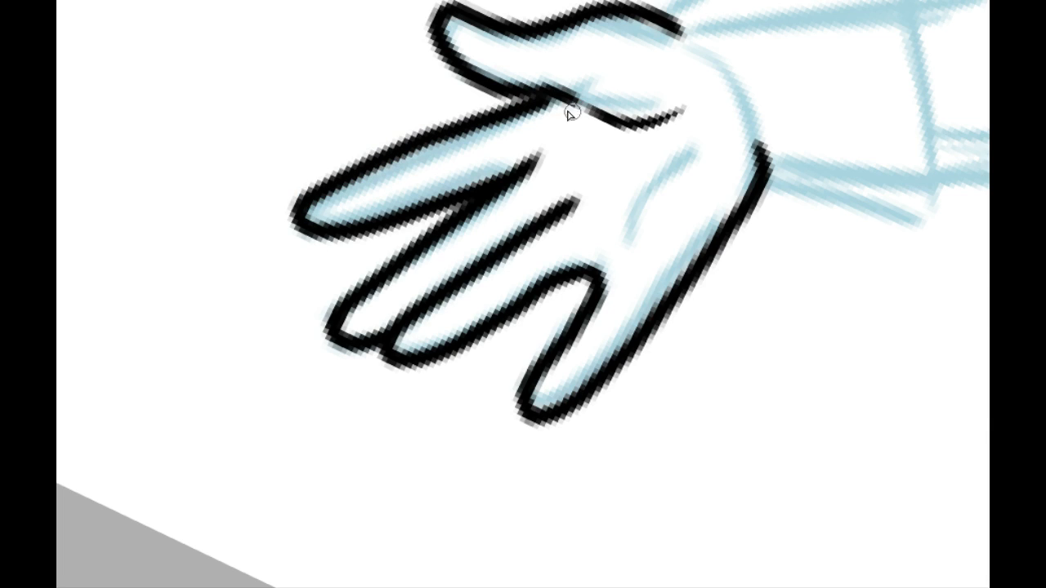
# Step: Clean up the junction between index and middle fingers, and taper the finger lines where they end on the palm
pyautogui.moveTo(437, 111); pyautogui.dragTo(374, 163)
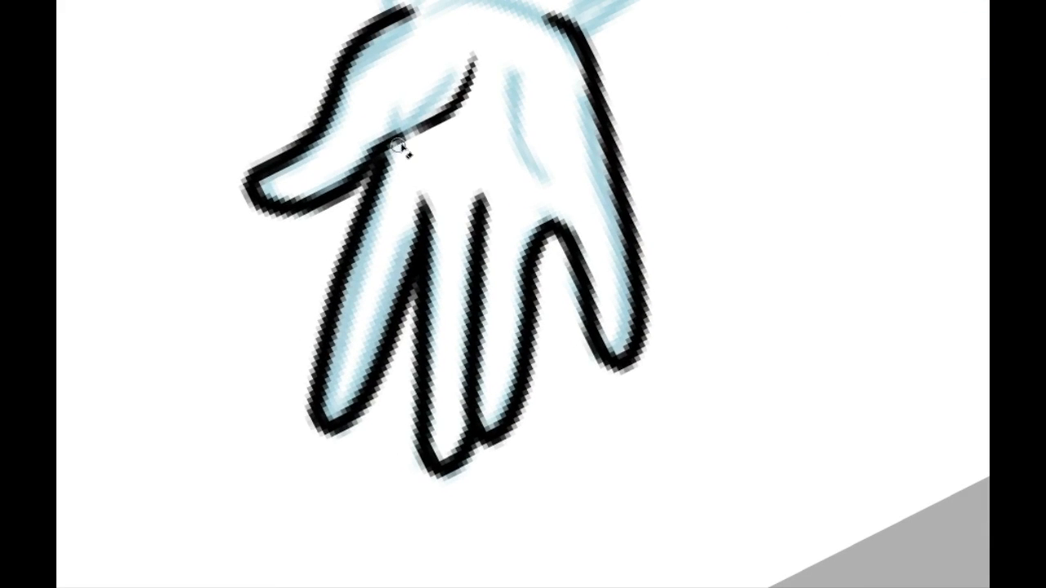
pyautogui.moveTo(417, 134); pyautogui.dragTo(489, 107)
pyautogui.moveTo(425, 248)
pyautogui.mouseDown()
pyautogui.moveTo(385, 198)
pyautogui.moveTo(376, 138)
pyautogui.moveTo(392, 258)
pyautogui.mouseUp()
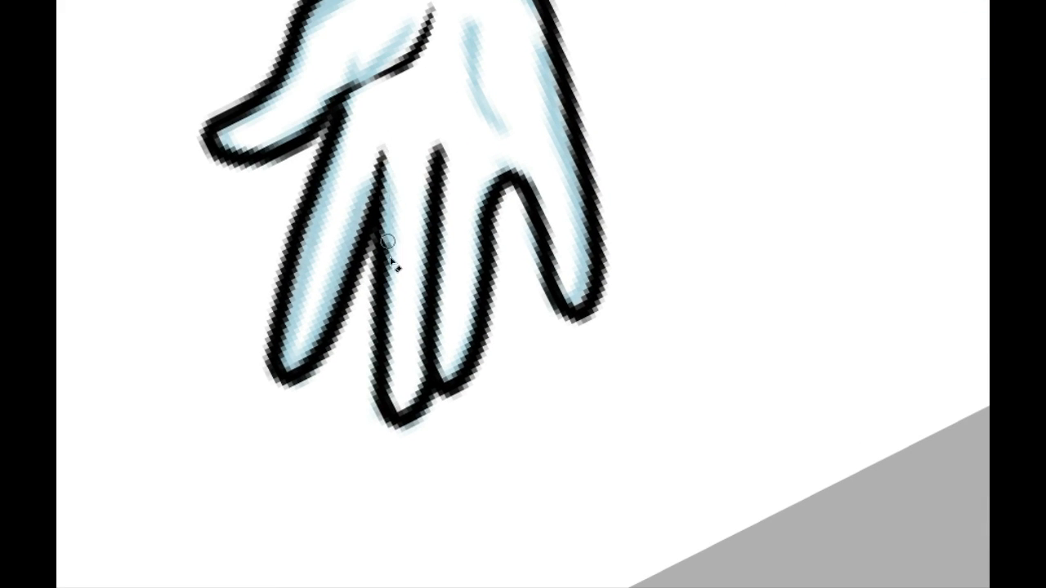
pyautogui.hotkey('ctrl', 'z')
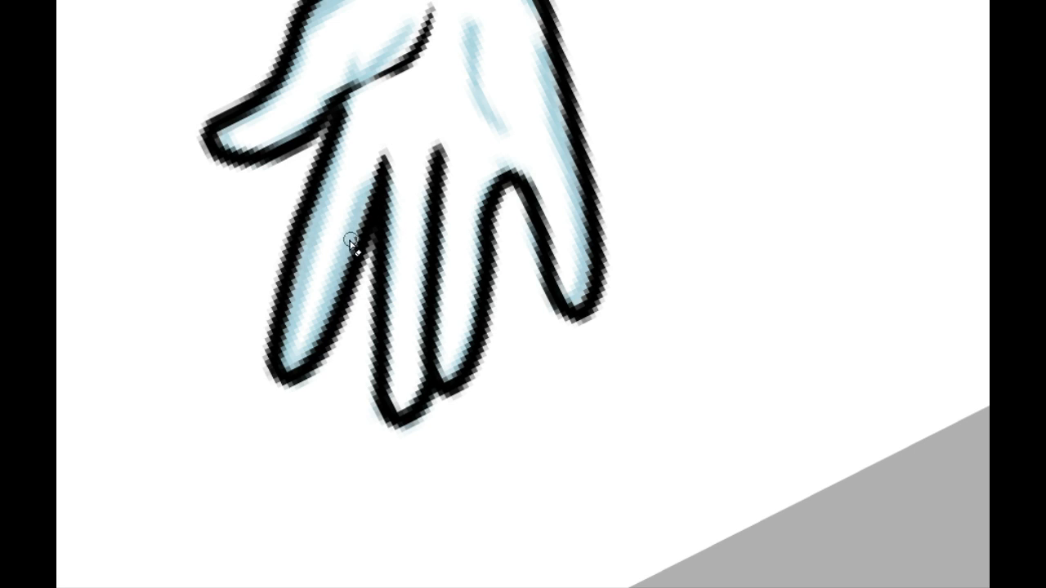
pyautogui.moveTo(400, 129)
pyautogui.mouseDown()
pyautogui.moveTo(400, 288)
pyautogui.moveTo(391, 123)
pyautogui.moveTo(391, 276)
pyautogui.mouseUp()
pyautogui.moveTo(351, 249)
pyautogui.mouseDown()
pyautogui.moveTo(389, 126)
pyautogui.moveTo(445, 277)
pyautogui.mouseUp()
pyautogui.moveTo(435, 151); pyautogui.dragTo(420, 251)
pyautogui.moveTo(423, 158)
pyautogui.mouseDown()
pyautogui.moveTo(341, 329)
pyautogui.moveTo(184, 107)
pyautogui.mouseUp()
# Step: Ink a second curved palm crease below the little finger, and thin it to a fine line with tapered ends
pyautogui.moveTo(341, 138); pyautogui.dragTo(397, 233)
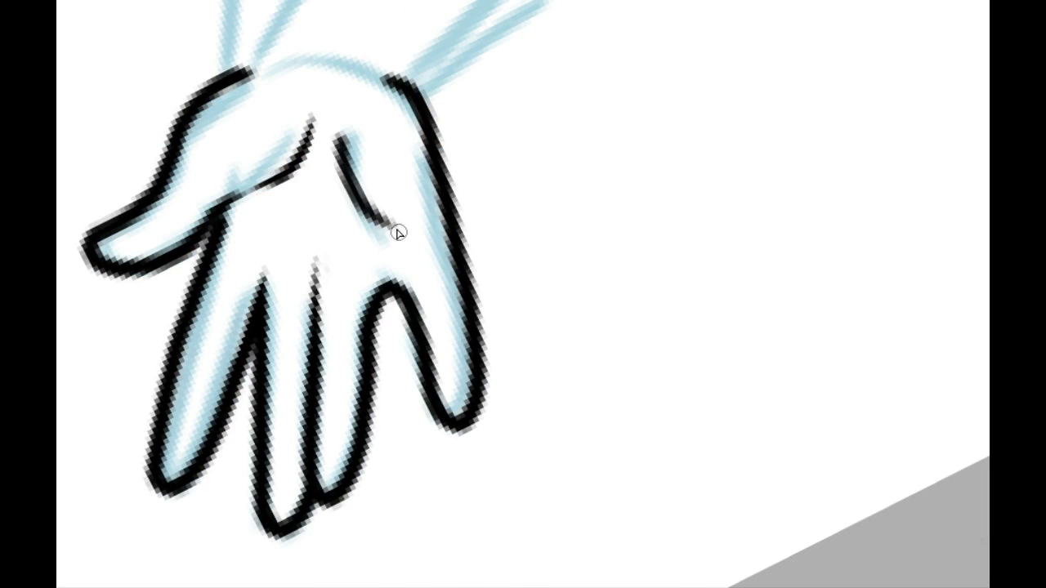
pyautogui.hotkey('ctrl', 'z')
pyautogui.moveTo(345, 133); pyautogui.dragTo(390, 242)
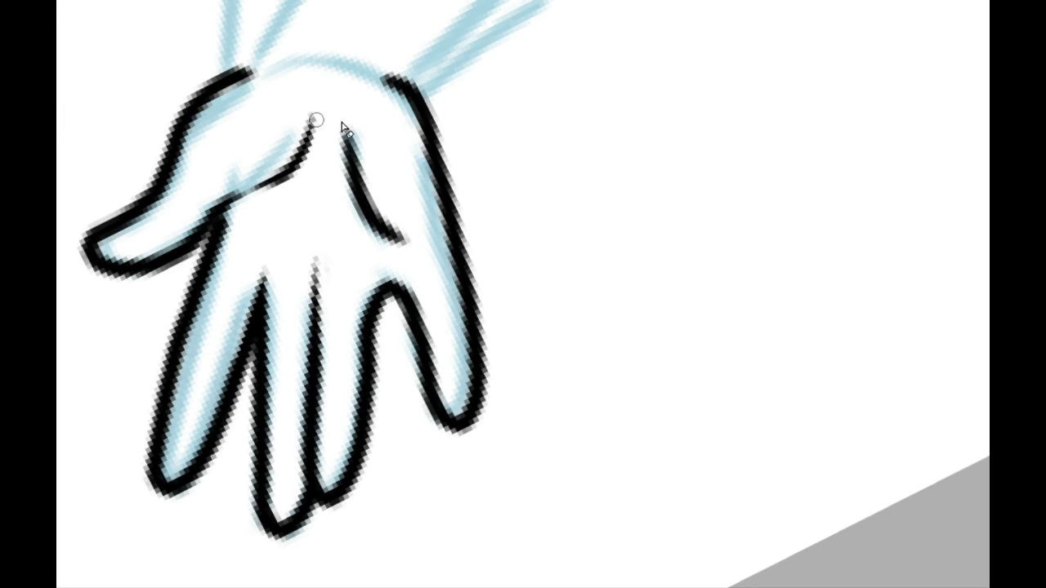
pyautogui.moveTo(353, 119); pyautogui.dragTo(411, 223)
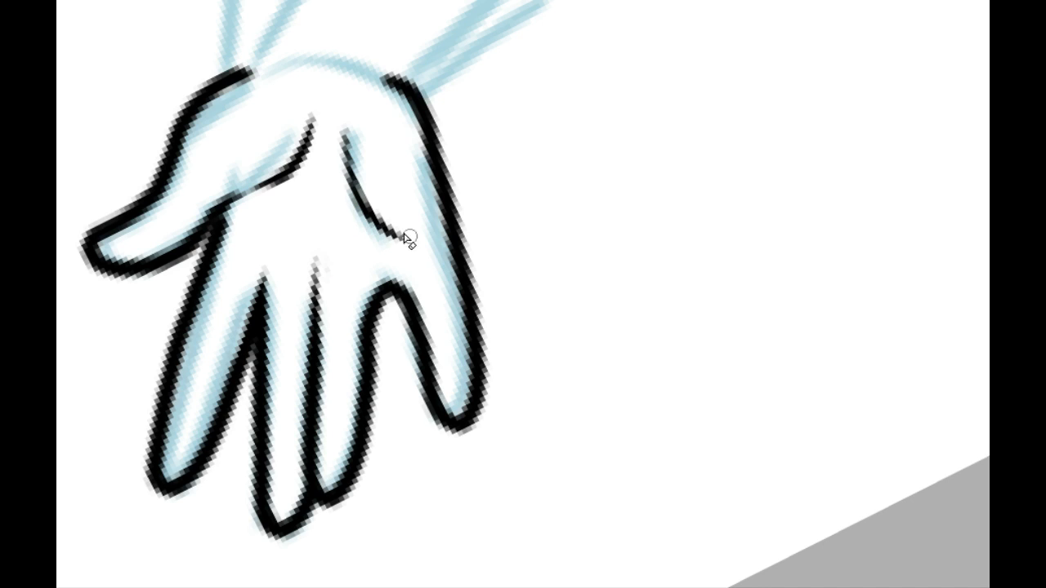
pyautogui.moveTo(350, 121)
pyautogui.mouseDown()
pyautogui.moveTo(358, 224)
pyautogui.moveTo(421, 247)
pyautogui.mouseUp()
pyautogui.moveTo(367, 178); pyautogui.dragTo(426, 250)
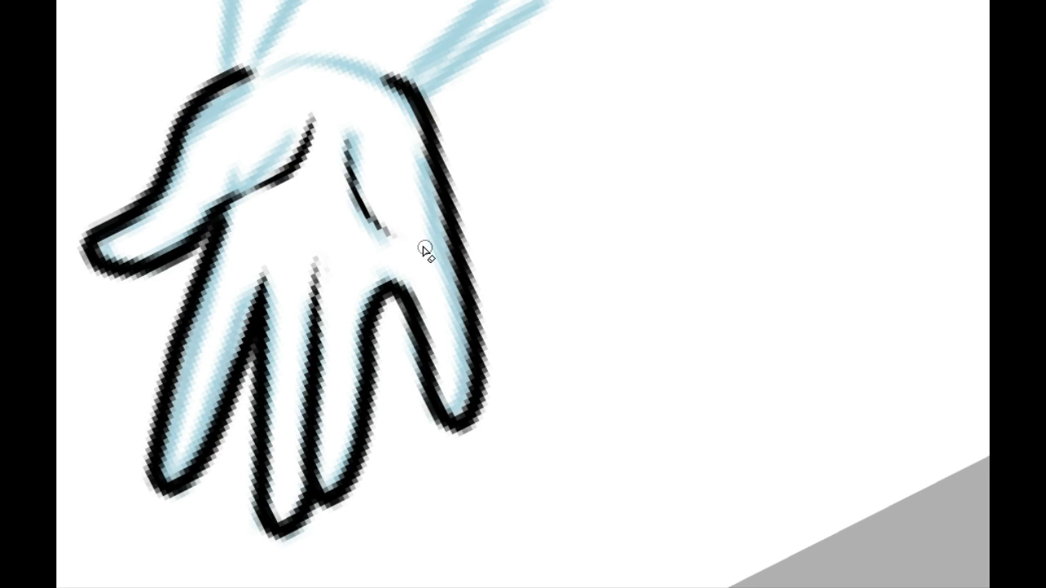
# Step: Clean up the junction where the index finger's line meets the thumb and the palm crease
pyautogui.click(342, 0)
pyautogui.moveTo(266, 245); pyautogui.dragTo(408, 164)
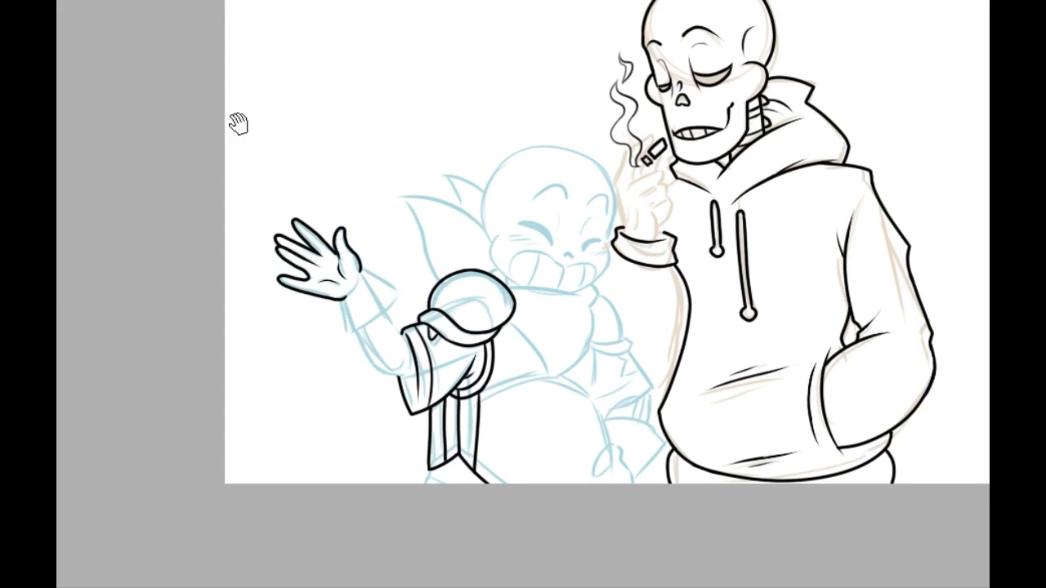
pyautogui.click(331, 0)
pyautogui.click(332, 0)
pyautogui.click(332, 0)
pyautogui.moveTo(76, 136); pyautogui.dragTo(413, 60)
pyautogui.moveTo(142, 9); pyautogui.dragTo(142, 171)
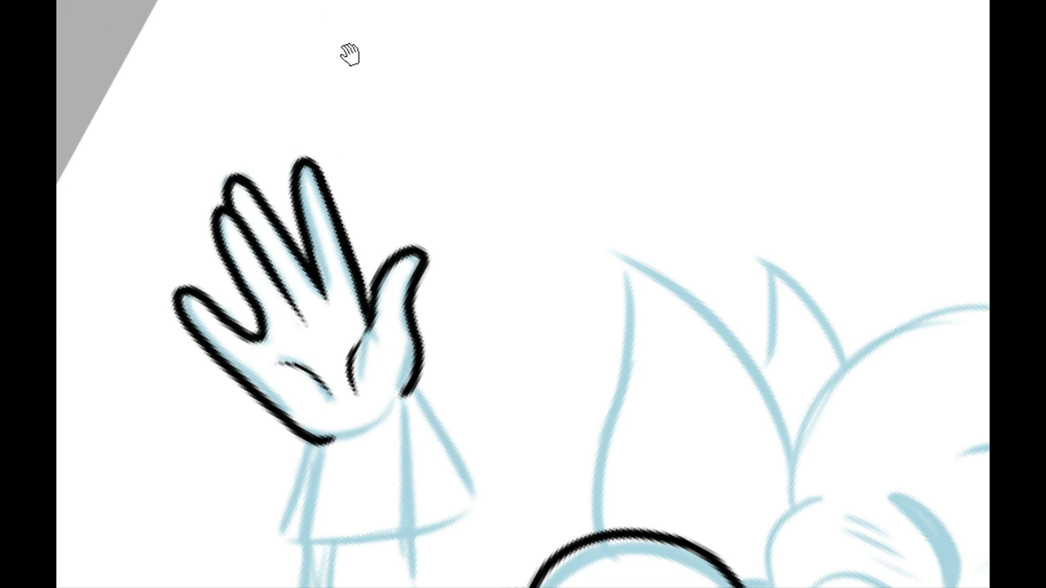
pyautogui.hotkey('ctrl', '+')
pyautogui.moveTo(292, 236); pyautogui.dragTo(303, 169)
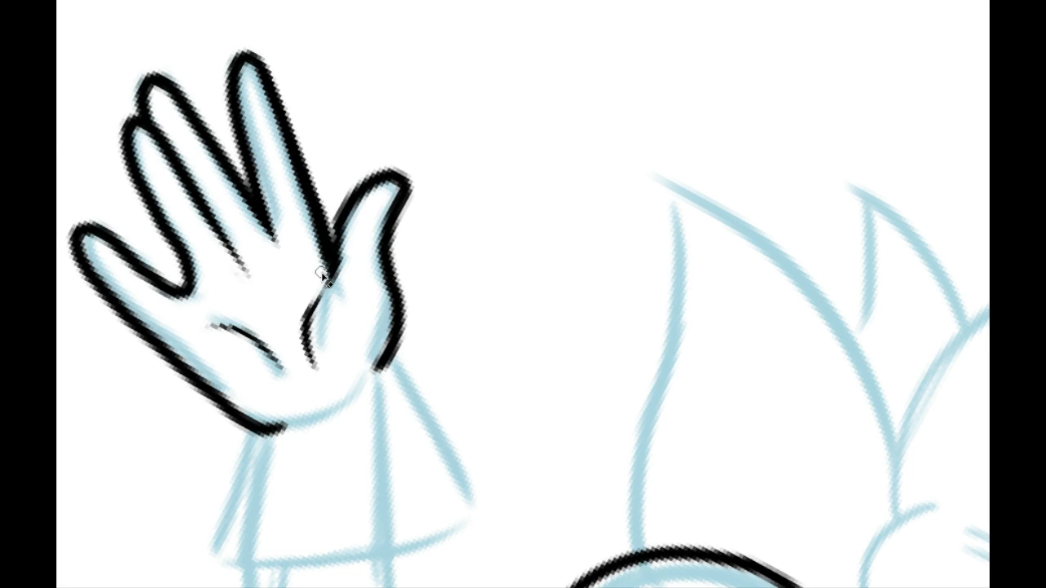
pyautogui.moveTo(321, 276); pyautogui.dragTo(292, 185)
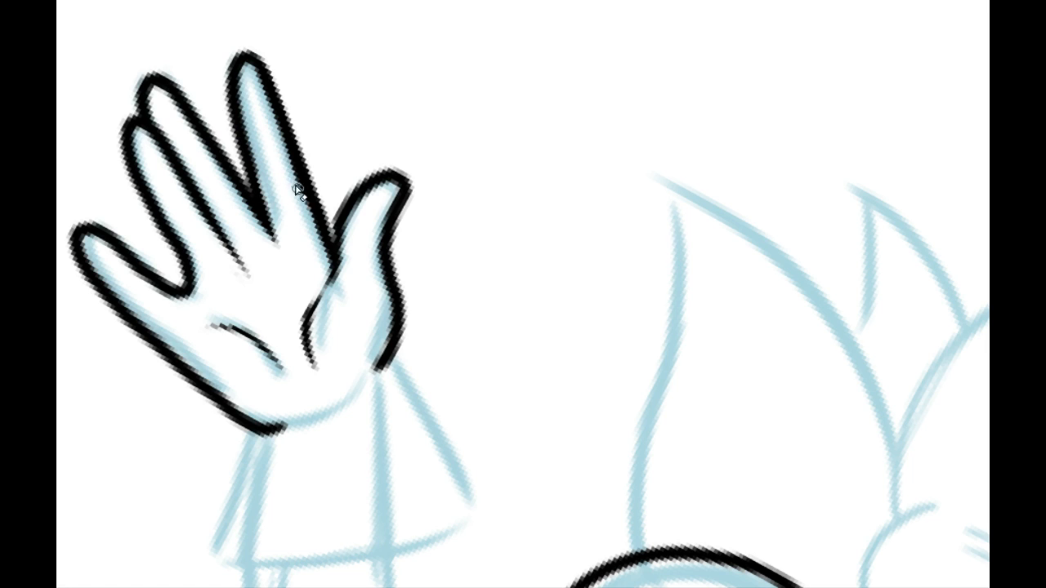
pyautogui.moveTo(344, 245); pyautogui.dragTo(331, 286)
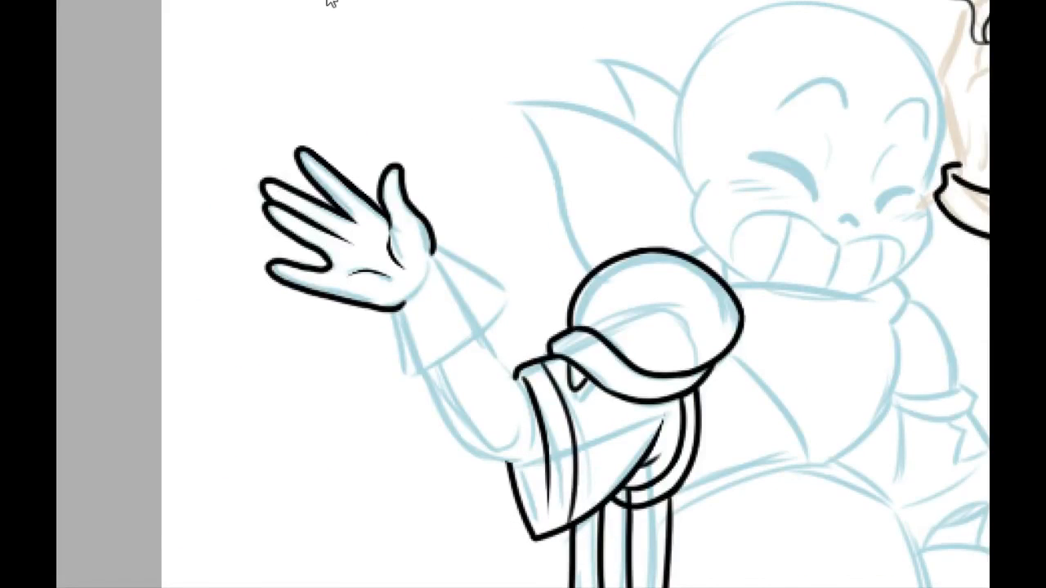
# Step: Ink the glove cuff's outer side as a straight line flaring out from the little-finger side of the wrist
pyautogui.click(327, 1)
pyautogui.click(327, 1)
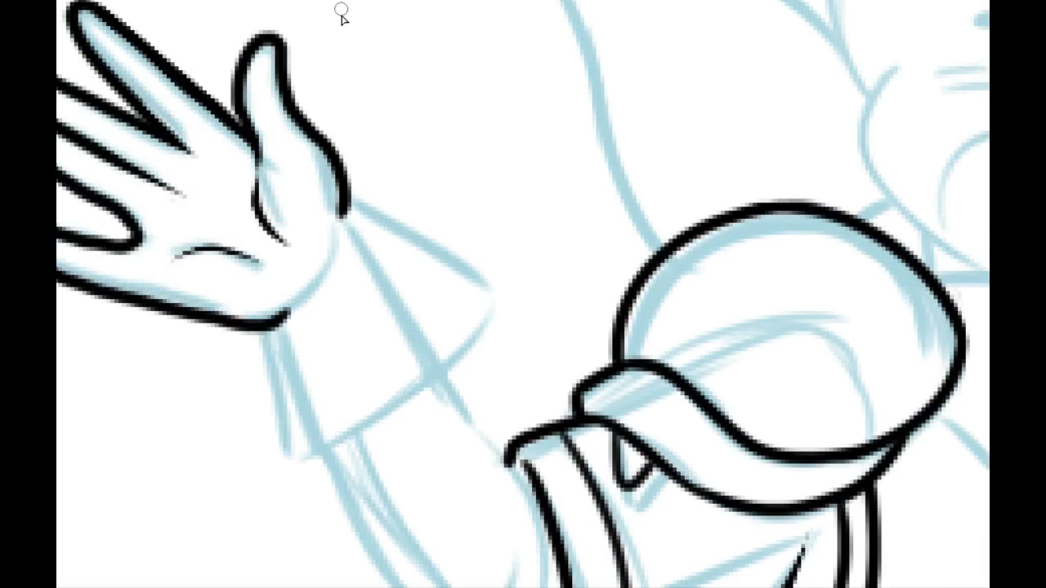
pyautogui.keyDown('alt'); pyautogui.moveTo(249, 250); pyautogui.dragTo(378, 119); pyautogui.keyUp('alt')
pyautogui.moveTo(323, 206); pyautogui.dragTo(322, 242)
pyautogui.moveTo(290, 202); pyautogui.dragTo(229, 334)
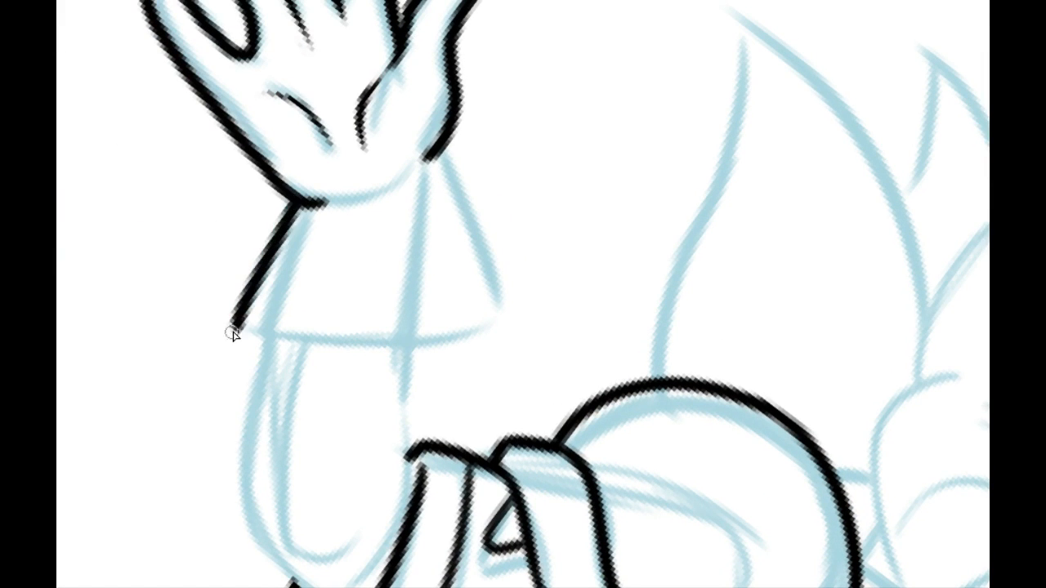
pyautogui.hotkey('ctrl', 'z')
pyautogui.moveTo(303, 202); pyautogui.dragTo(222, 371)
pyautogui.moveTo(330, 153); pyautogui.dragTo(420, 584)
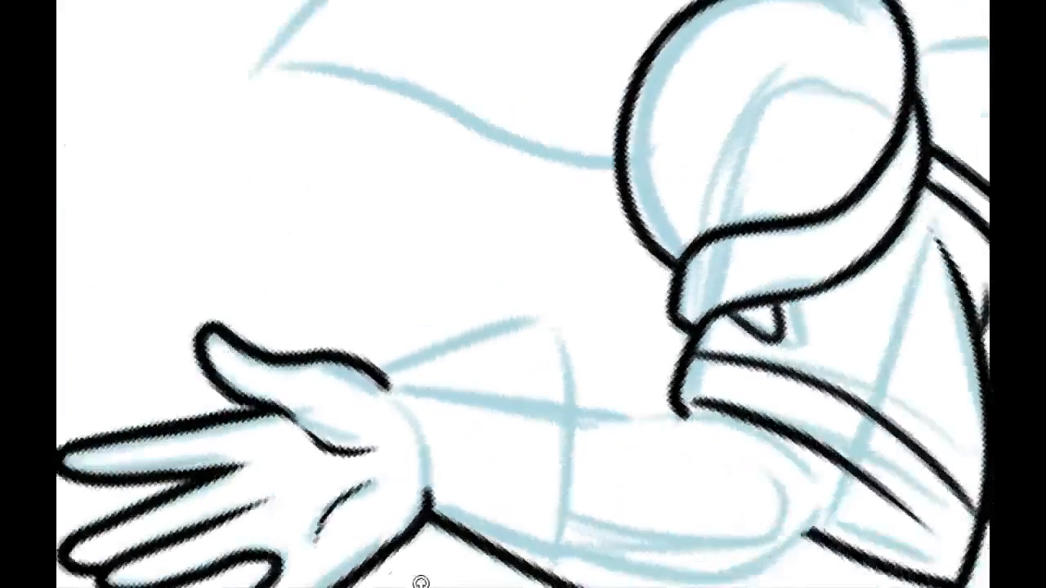
# Step: Ink the cuff's thumb-side line and its curved lower edge, and trim the overshoot at the outer corner
pyautogui.moveTo(462, 347); pyautogui.dragTo(237, 265)
pyautogui.moveTo(163, 326)
pyautogui.mouseDown()
pyautogui.moveTo(332, 220)
pyautogui.moveTo(178, 343)
pyautogui.moveTo(293, 576)
pyautogui.mouseUp()
pyautogui.moveTo(533, 420); pyautogui.dragTo(460, 178)
pyautogui.moveTo(322, 204)
pyautogui.mouseDown()
pyautogui.moveTo(564, 198)
pyautogui.moveTo(603, 255)
pyautogui.mouseUp()
pyautogui.hotkey('ctrl', 'z')
pyautogui.moveTo(322, 206); pyautogui.dragTo(598, 255)
pyautogui.moveTo(286, 201); pyautogui.dragTo(148, 142)
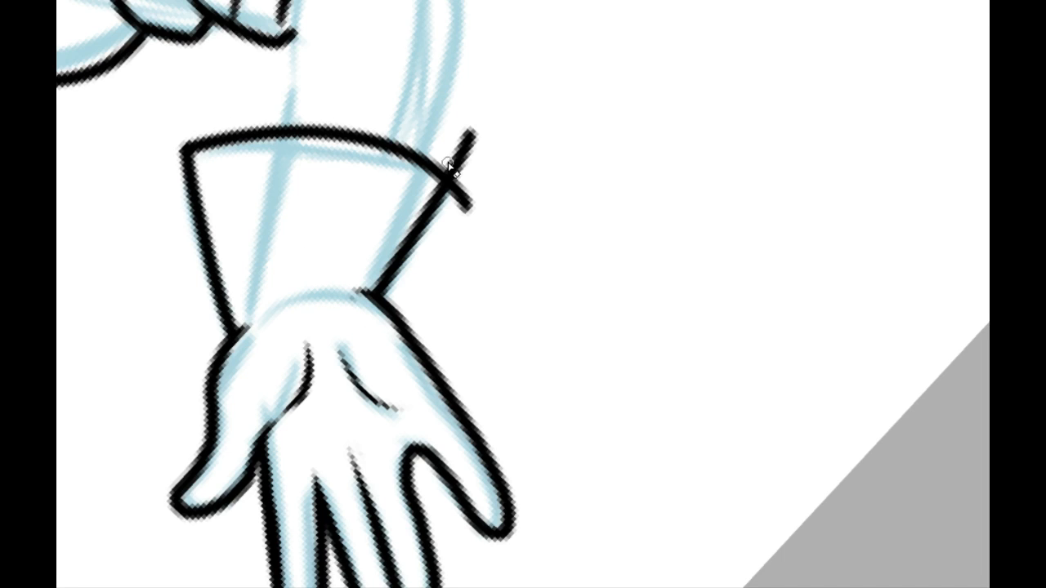
pyautogui.moveTo(450, 168)
pyautogui.mouseDown()
pyautogui.moveTo(455, 145)
pyautogui.moveTo(444, 163)
pyautogui.moveTo(460, 182)
pyautogui.moveTo(447, 214)
pyautogui.moveTo(480, 194)
pyautogui.moveTo(436, 152)
pyautogui.moveTo(467, 133)
pyautogui.moveTo(460, 147)
pyautogui.mouseUp()
pyautogui.press('Home')
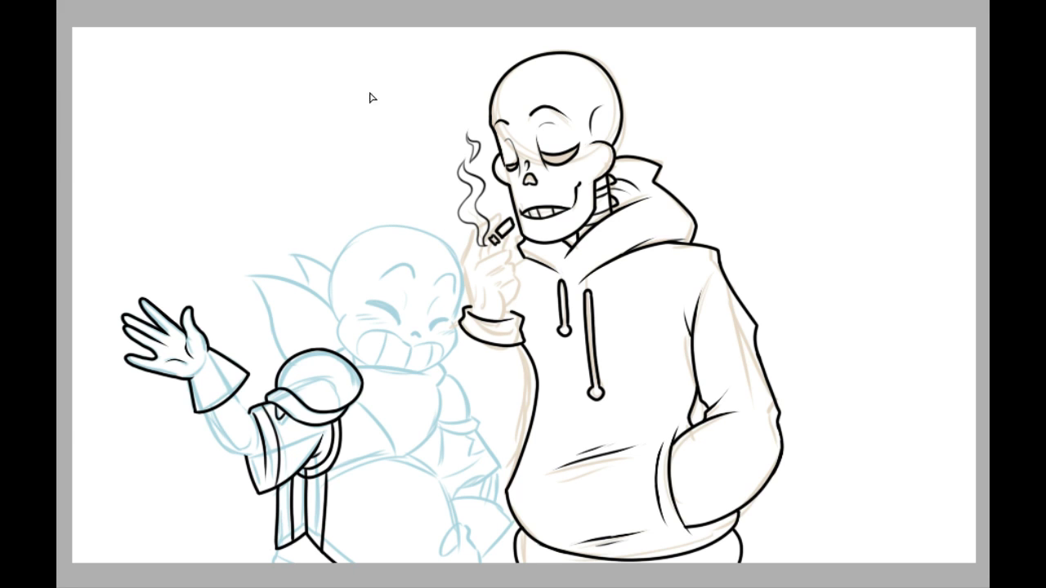
# Step: Ink the start of the forearm's outer line at the elbow, from the sleeve's inner rim past its edge
pyautogui.moveTo(293, 272); pyautogui.dragTo(384, 186)
pyautogui.click(333, 3)
pyautogui.click(333, 3)
pyautogui.click(334, 3)
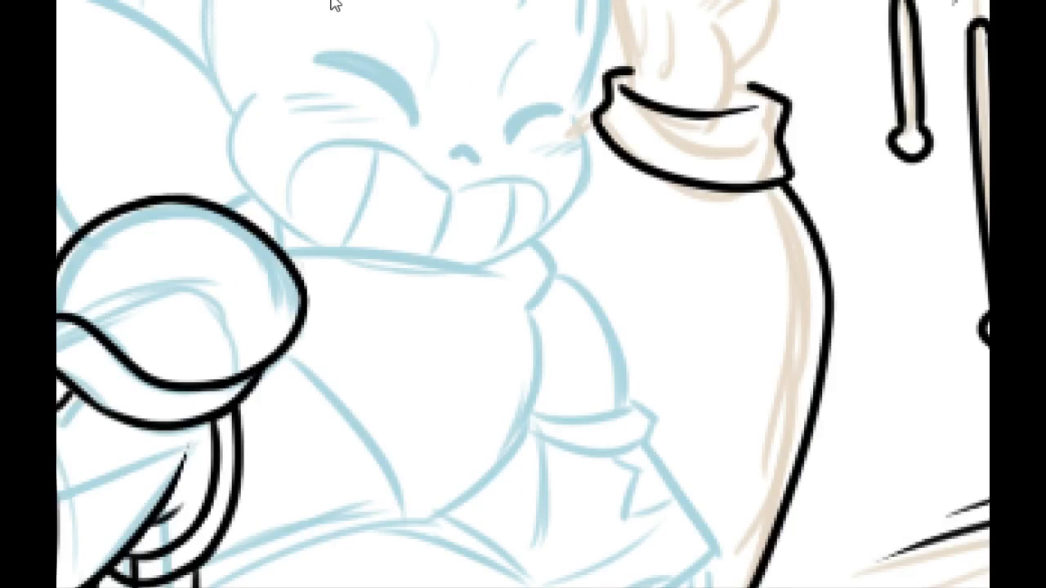
pyautogui.moveTo(223, 224); pyautogui.dragTo(630, 201)
pyautogui.moveTo(352, 276); pyautogui.dragTo(680, 194)
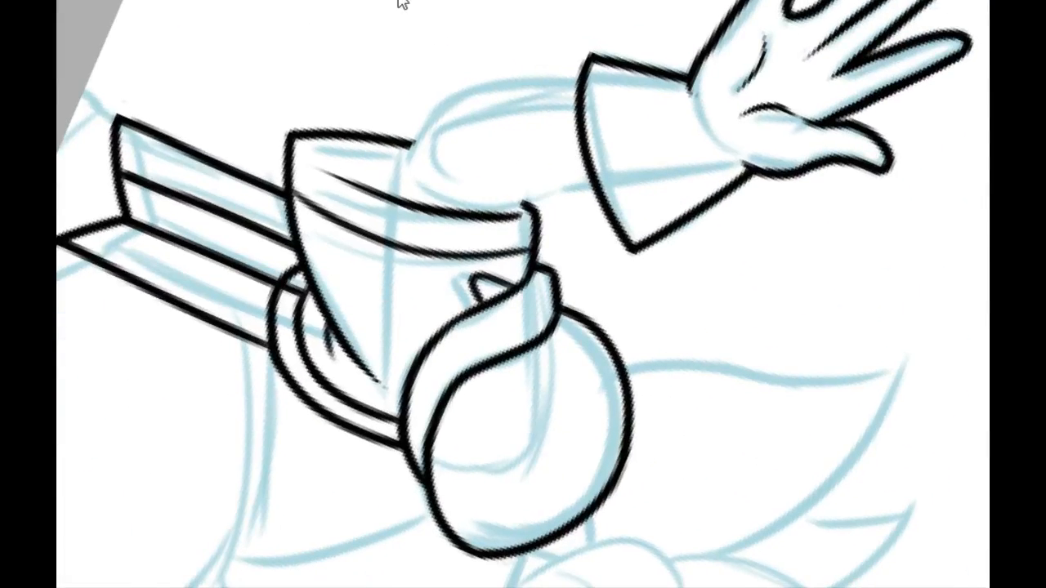
pyautogui.click(333, 2)
pyautogui.moveTo(361, 42); pyautogui.dragTo(297, 250)
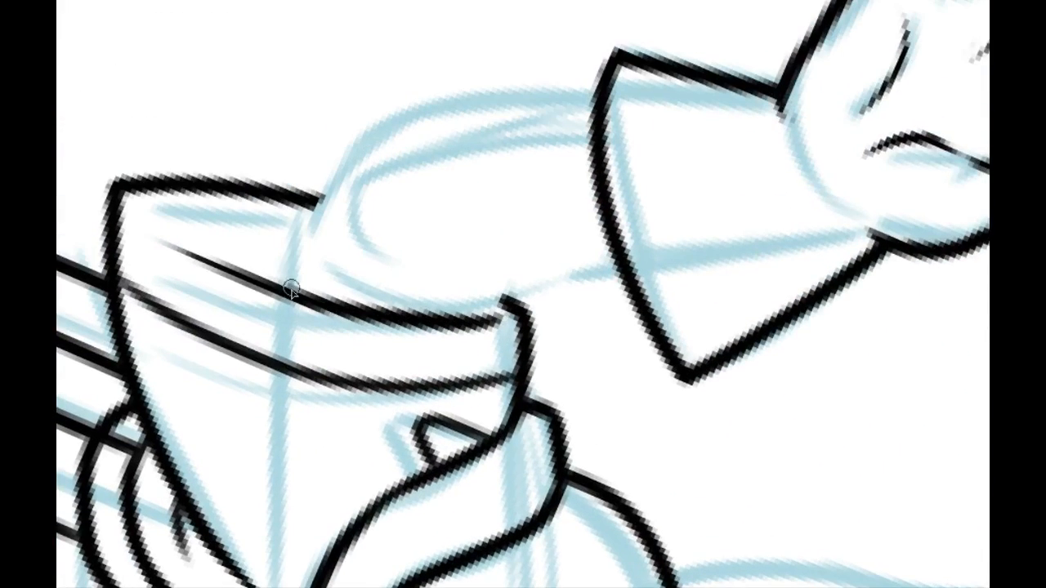
pyautogui.hotkey('ctrl', 'z')
pyautogui.moveTo(295, 290); pyautogui.dragTo(331, 175)
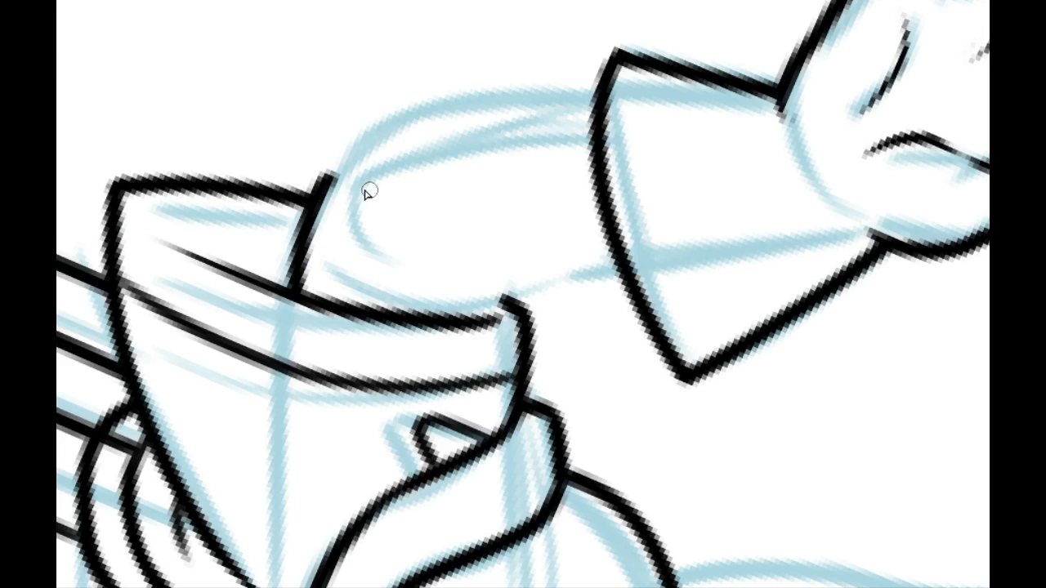
# Step: Ink the forearm's curved outer line from the sleeve around the elbow to the cuff, without overshoot at the sleeve edge
pyautogui.moveTo(280, 229)
pyautogui.mouseDown()
pyautogui.moveTo(243, 305)
pyautogui.moveTo(259, 331)
pyautogui.mouseUp()
pyautogui.moveTo(290, 279)
pyautogui.mouseDown()
pyautogui.moveTo(352, 192)
pyautogui.moveTo(511, 98)
pyautogui.moveTo(295, 292)
pyautogui.moveTo(452, 123)
pyautogui.moveTo(507, 101)
pyautogui.moveTo(319, 220)
pyautogui.moveTo(294, 304)
pyautogui.moveTo(508, 100)
pyautogui.moveTo(463, 113)
pyautogui.moveTo(385, 427)
pyautogui.moveTo(474, 346)
pyautogui.moveTo(336, 456)
pyautogui.moveTo(448, 399)
pyautogui.moveTo(346, 299)
pyautogui.moveTo(561, 172)
pyautogui.moveTo(592, 173)
pyautogui.mouseUp()
pyautogui.hotkey('ctrl', 'z')
pyautogui.hotkey('ctrl', 'z')
pyautogui.hotkey('ctrl', 'z')
pyautogui.hotkey('ctrl', 'z')
pyautogui.hotkey('ctrl', 'z')
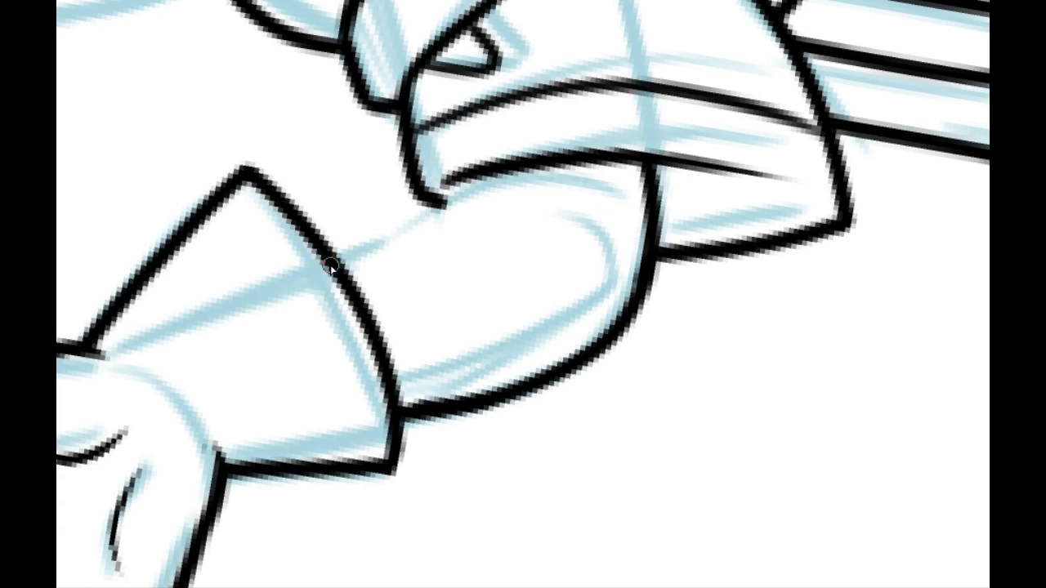
# Step: Ink the forearm's inner line from the cuff's edge into the sleeve opening, and trim its overlap with the sleeve rim
pyautogui.moveTo(337, 264); pyautogui.dragTo(590, 173)
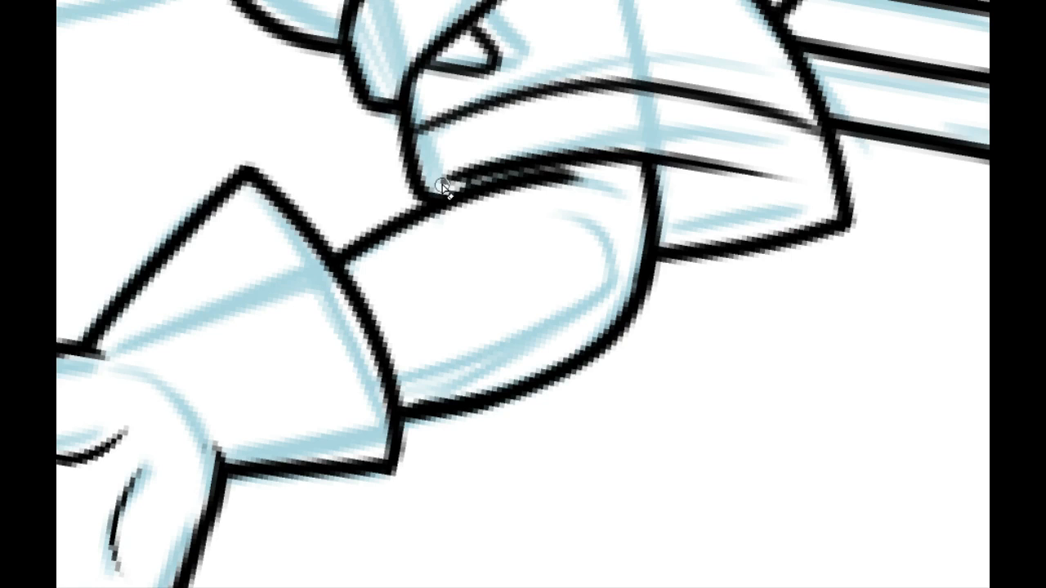
pyautogui.moveTo(570, 181)
pyautogui.mouseDown()
pyautogui.moveTo(449, 233)
pyautogui.moveTo(599, 194)
pyautogui.mouseUp()
pyautogui.hotkey('ctrl', 'z')
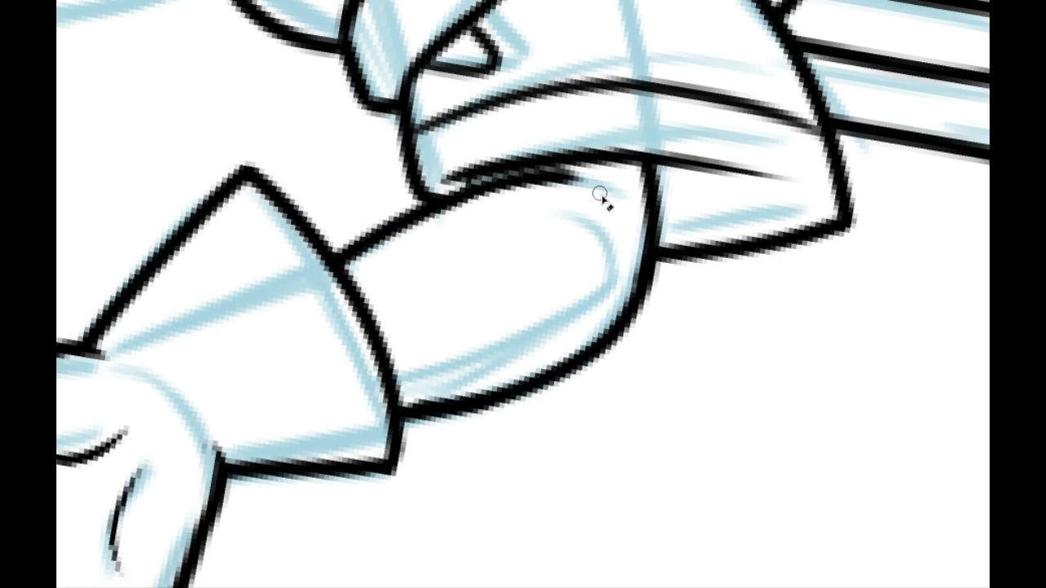
pyautogui.moveTo(458, 217); pyautogui.dragTo(607, 199)
pyautogui.moveTo(558, 290); pyautogui.dragTo(441, 239)
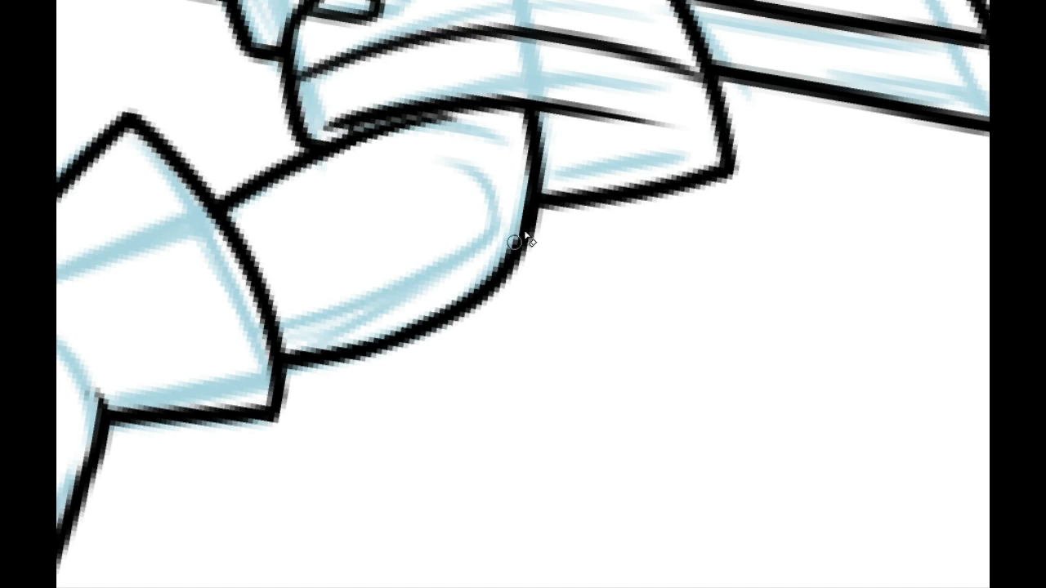
# Step: Ink two inner bone lines inside the forearm, running from the cuff and tapering toward the elbow
pyautogui.moveTo(338, 201); pyautogui.dragTo(759, 425)
pyautogui.moveTo(652, 437); pyautogui.dragTo(359, 291)
pyautogui.moveTo(277, 238); pyautogui.dragTo(301, 250)
pyautogui.moveTo(272, 215)
pyautogui.mouseDown()
pyautogui.moveTo(248, 336)
pyautogui.moveTo(282, 133)
pyautogui.moveTo(327, 107)
pyautogui.mouseUp()
pyautogui.moveTo(441, 87)
pyautogui.mouseDown()
pyautogui.moveTo(241, 235)
pyautogui.moveTo(325, 217)
pyautogui.moveTo(449, 134)
pyautogui.moveTo(402, 178)
pyautogui.moveTo(240, 235)
pyautogui.moveTo(449, 110)
pyautogui.moveTo(203, 254)
pyautogui.mouseUp()
pyautogui.hotkey('ctrl', 'z')
pyautogui.hotkey('ctrl', 'z')
pyautogui.hotkey('ctrl', 'z')
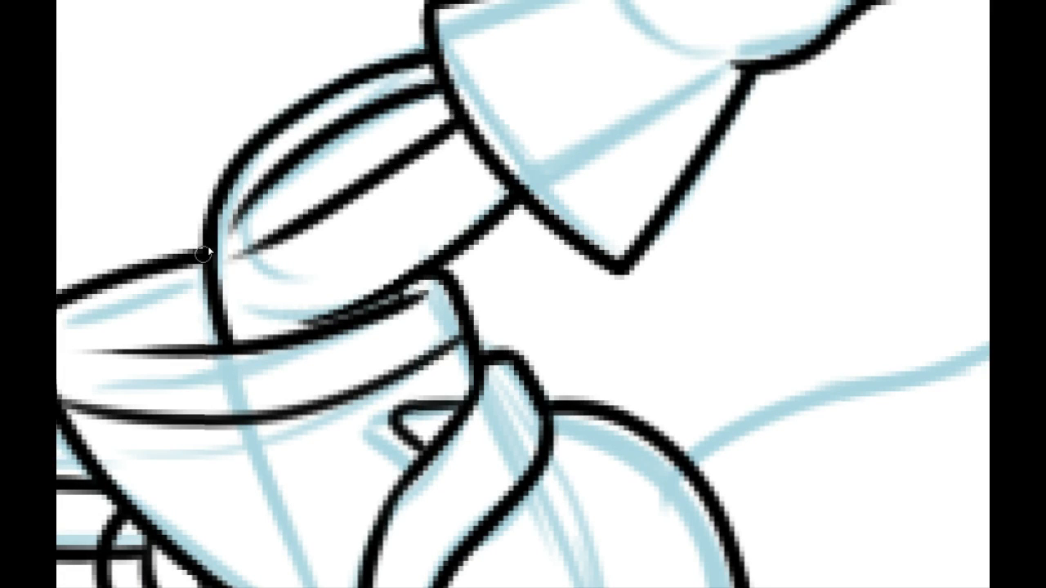
# Step: Join the inner bone lines with a rounded end at the elbow, and ink a short tapered curve below it
pyautogui.moveTo(245, 206); pyautogui.dragTo(278, 231)
pyautogui.moveTo(229, 302); pyautogui.dragTo(260, 263)
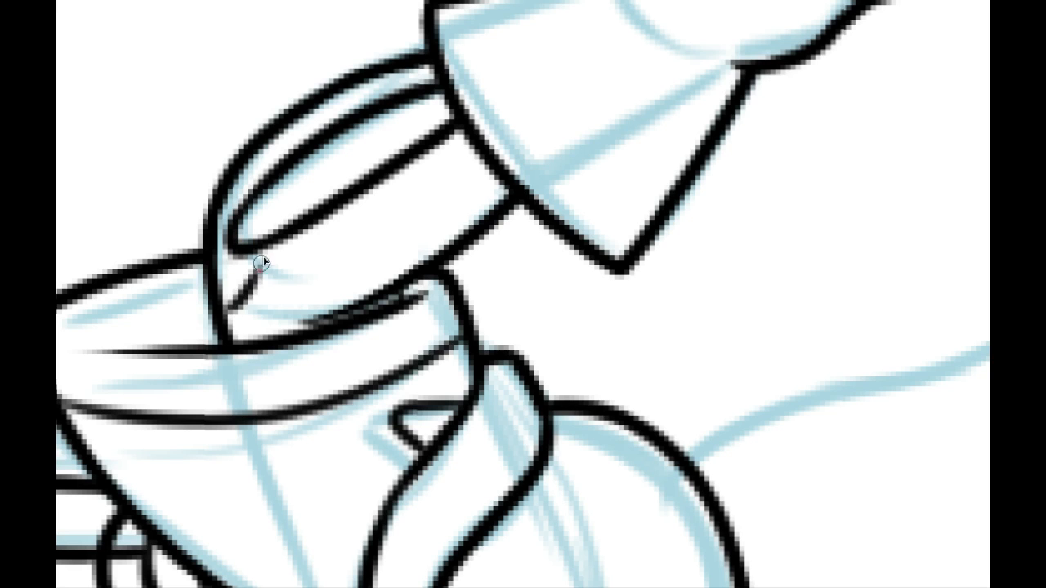
pyautogui.hotkey('ctrl', 'z')
pyautogui.moveTo(229, 319); pyautogui.dragTo(256, 263)
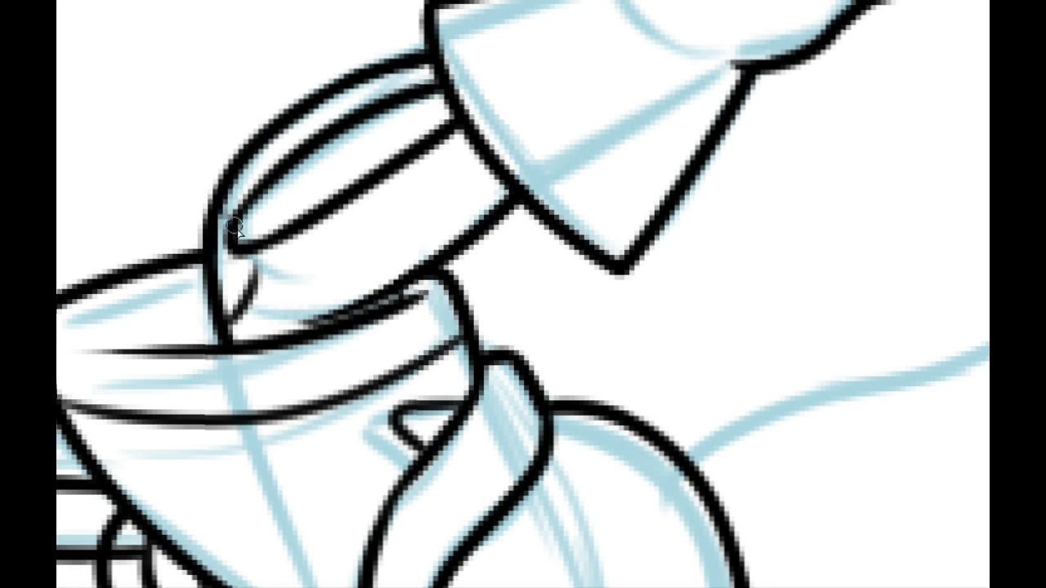
pyautogui.moveTo(235, 342)
pyautogui.mouseDown()
pyautogui.moveTo(166, 318)
pyautogui.moveTo(280, 246)
pyautogui.mouseUp()
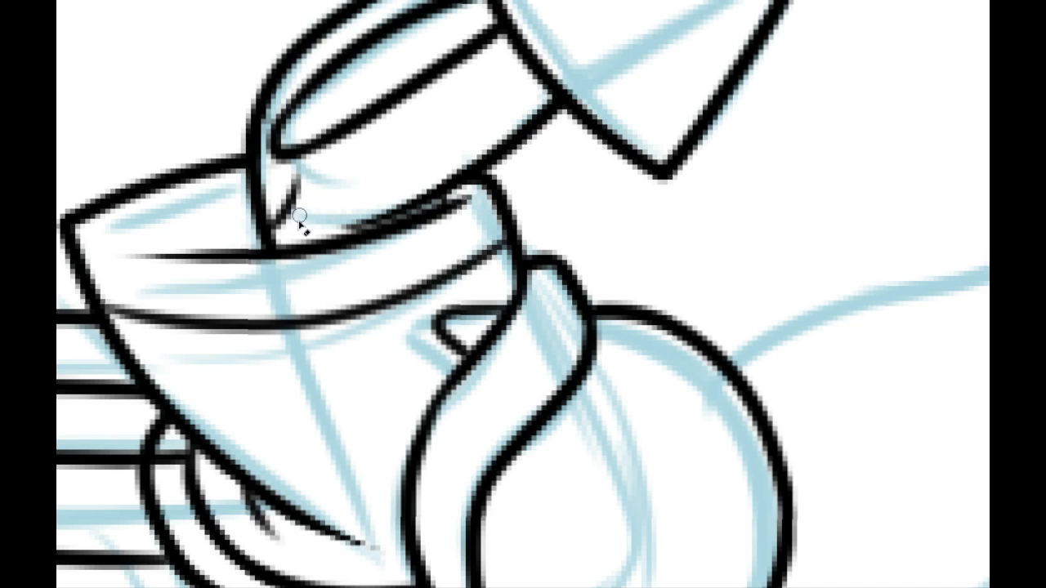
pyautogui.click(352, 0)
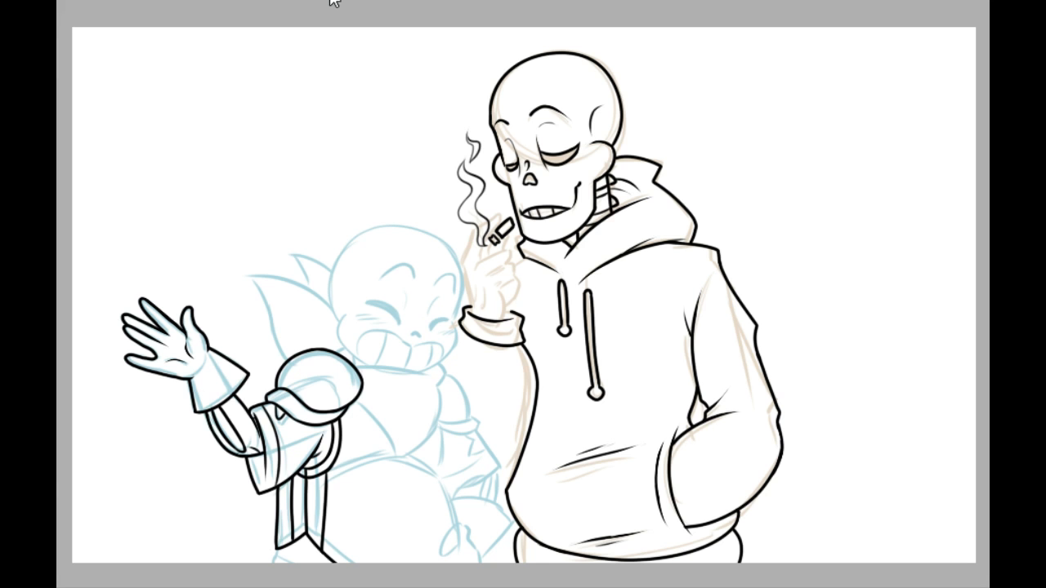
# Step: Undo the inner bone lines, their rounded end and the short elbow curve in the small skeleton's raised forearm
pyautogui.moveTo(212, 192); pyautogui.dragTo(305, 63)
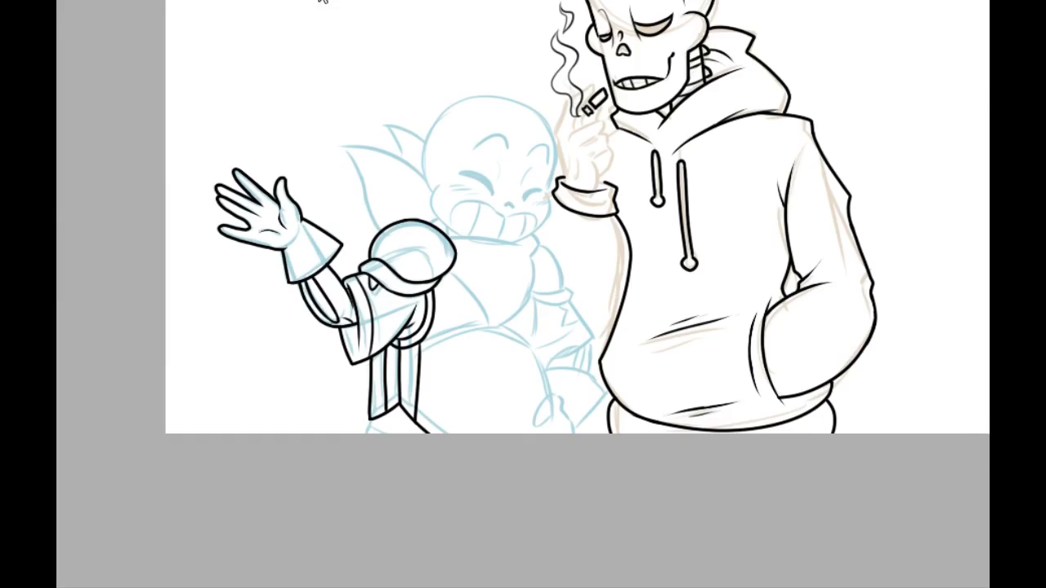
pyautogui.click(322, 0)
pyautogui.click(322, 0)
pyautogui.click(322, 0)
pyautogui.moveTo(151, 170); pyautogui.dragTo(719, 196)
pyautogui.moveTo(442, 41); pyautogui.dragTo(131, 523)
pyautogui.moveTo(235, 150); pyautogui.dragTo(208, 358)
pyautogui.moveTo(273, 256); pyautogui.dragTo(201, 114)
pyautogui.hotkey('ctrl', '+')
pyautogui.moveTo(313, 46); pyautogui.dragTo(248, 165)
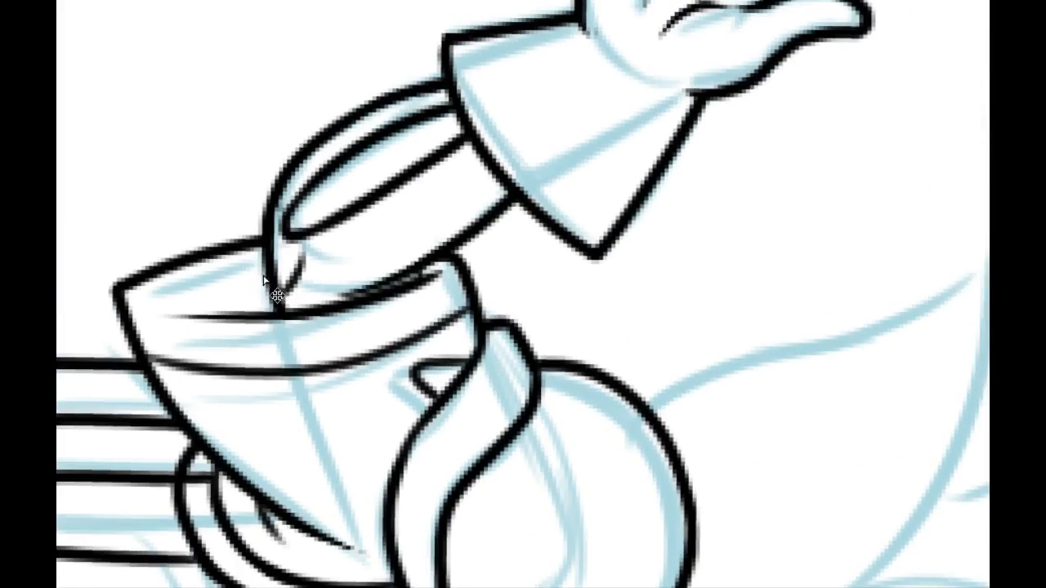
pyautogui.hotkey('ctrl', 'z')
pyautogui.hotkey('ctrl', 'z')
pyautogui.hotkey('ctrl', 'z')
pyautogui.hotkey('ctrl', 'z')
pyautogui.hotkey('ctrl', 'z')
pyautogui.hotkey('ctrl', 'z')
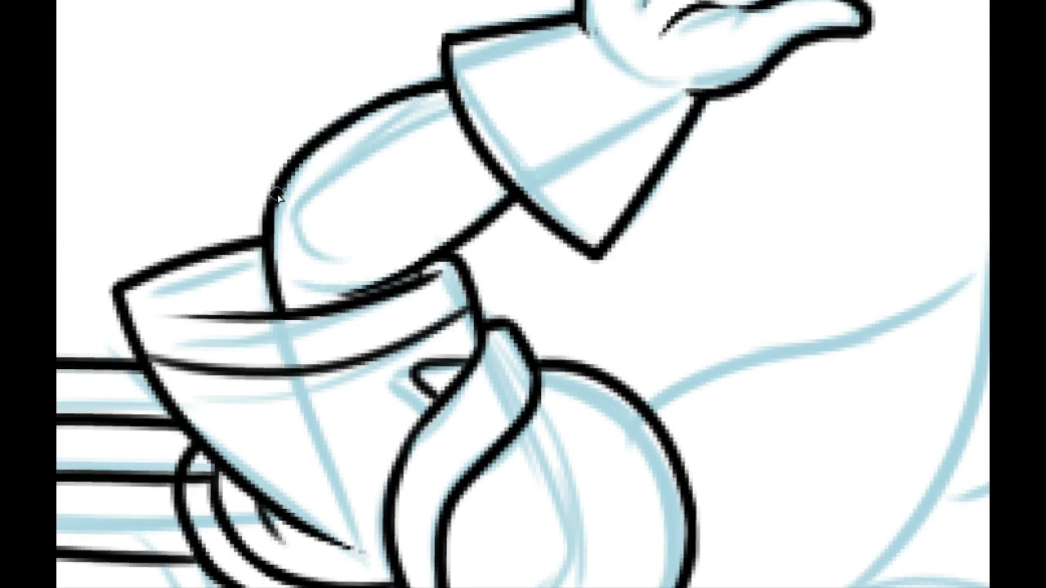
# Step: Re-ink the forearm's two inner bone lines from the cuff toward the elbow, with a short tapered curve at the elbow
pyautogui.moveTo(278, 196); pyautogui.dragTo(296, 218)
pyautogui.moveTo(279, 268); pyautogui.dragTo(305, 234)
pyautogui.hotkey('ctrl', 'z')
pyautogui.hotkey('ctrl', 'z')
pyautogui.moveTo(275, 266); pyautogui.dragTo(298, 205)
pyautogui.hotkey('alt', 'e')
pyautogui.moveTo(453, 110)
pyautogui.mouseDown()
pyautogui.moveTo(317, 192)
pyautogui.moveTo(450, 107)
pyautogui.moveTo(358, 184)
pyautogui.moveTo(305, 200)
pyautogui.moveTo(341, 161)
pyautogui.moveTo(448, 94)
pyautogui.moveTo(304, 201)
pyautogui.mouseUp()
pyautogui.hotkey('ctrl', 'z')
pyautogui.hotkey('ctrl', 'z')
pyautogui.hotkey('ctrl', 'z')
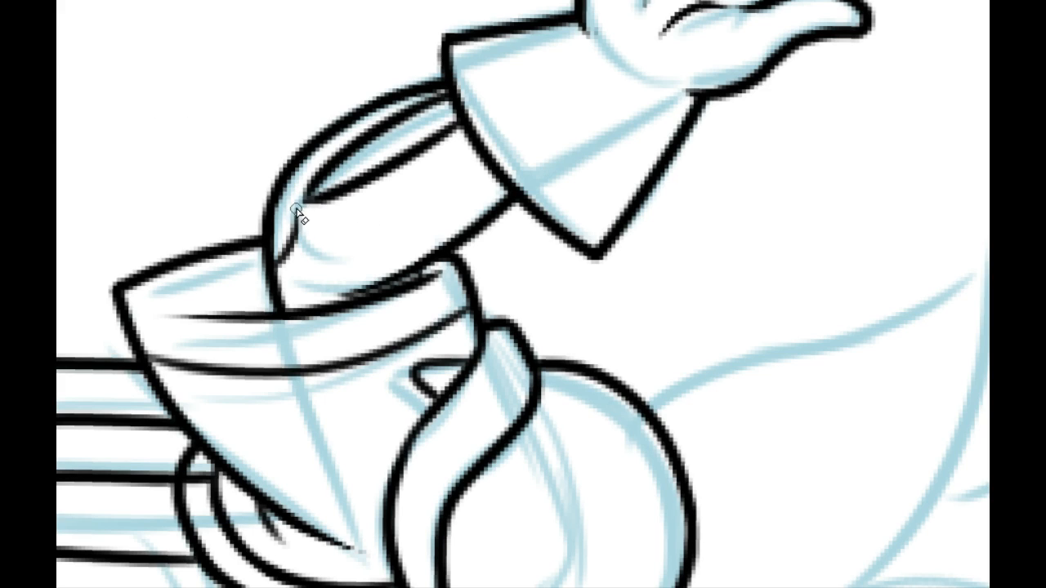
pyautogui.moveTo(296, 209); pyautogui.dragTo(284, 251)
# Step: Ink the short slanted line from the lower outer corner of the vertical strips under the raised sleeve to the canvas edge
pyautogui.hotkey('ctrl', '0')
pyautogui.moveTo(312, 375); pyautogui.dragTo(363, 378)
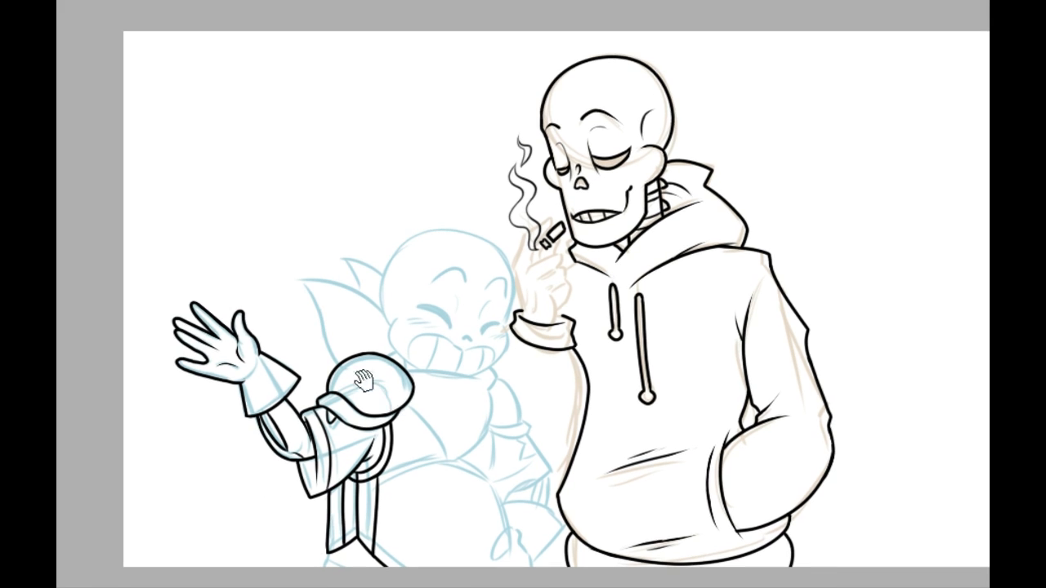
pyautogui.moveTo(432, 420); pyautogui.dragTo(414, 371)
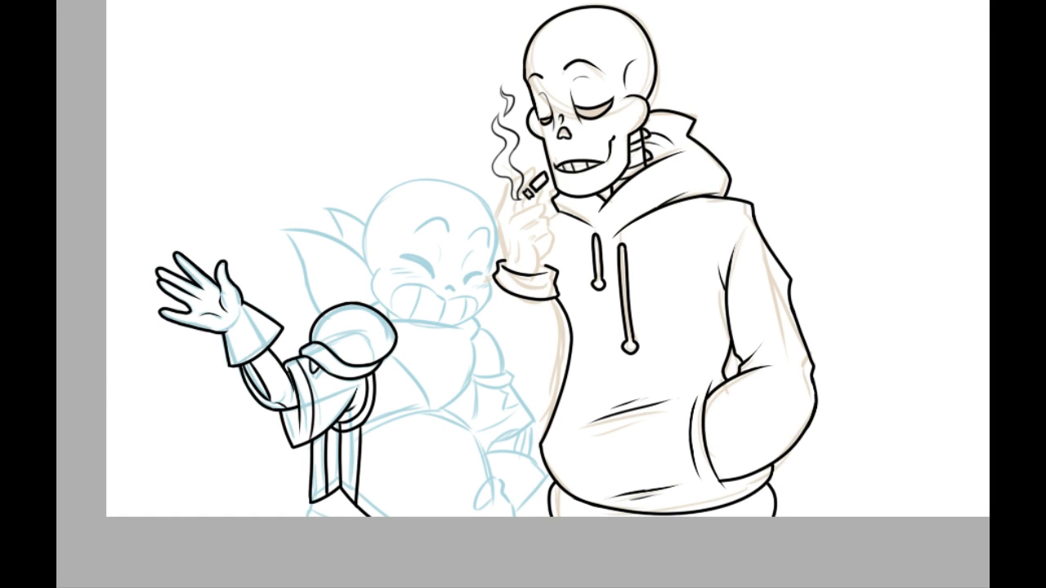
pyautogui.click(327, 2)
pyautogui.click(325, 2)
pyautogui.click(326, 2)
pyautogui.moveTo(192, 434); pyautogui.dragTo(658, 52)
pyautogui.moveTo(389, 455); pyautogui.dragTo(334, 190)
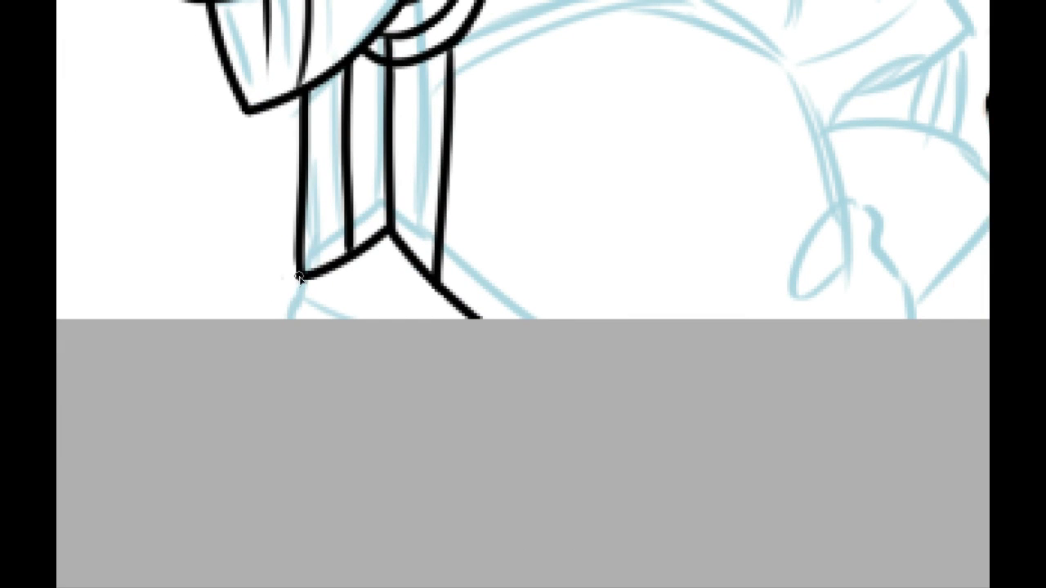
pyautogui.moveTo(300, 278)
pyautogui.mouseDown()
pyautogui.moveTo(283, 319)
pyautogui.moveTo(354, 330)
pyautogui.mouseUp()
# Step: Ink the rounded upper curve and curved lower edge of the small skeleton's other shoulder, trimming the overlap where they meet
pyautogui.moveTo(496, 346)
pyautogui.mouseDown()
pyautogui.moveTo(460, 466)
pyautogui.moveTo(405, 508)
pyautogui.moveTo(397, 460)
pyautogui.moveTo(355, 474)
pyautogui.mouseUp()
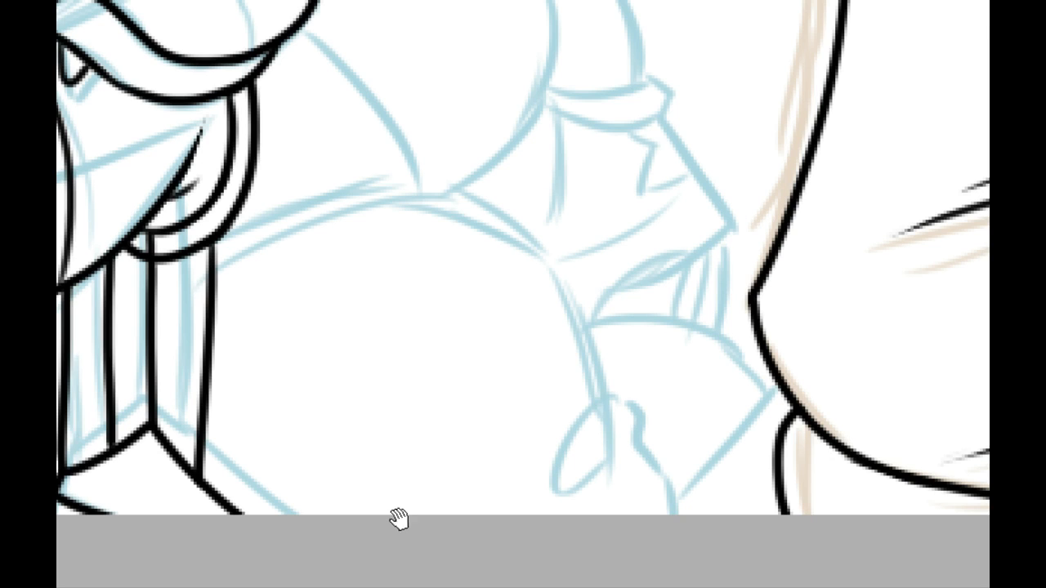
pyautogui.moveTo(400, 518); pyautogui.dragTo(306, 443)
pyautogui.moveTo(261, 310); pyautogui.dragTo(358, 441)
pyautogui.moveTo(346, 357); pyautogui.dragTo(333, 446)
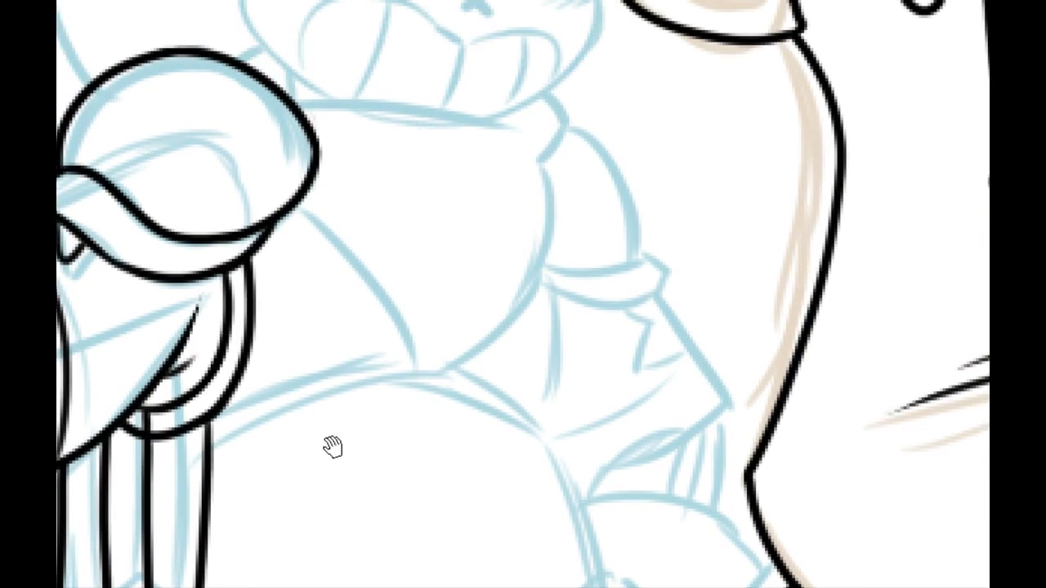
pyautogui.moveTo(444, 477); pyautogui.dragTo(259, 443)
pyautogui.moveTo(204, 356); pyautogui.dragTo(266, 510)
pyautogui.click(334, 0)
pyautogui.moveTo(312, 234); pyautogui.dragTo(362, 289)
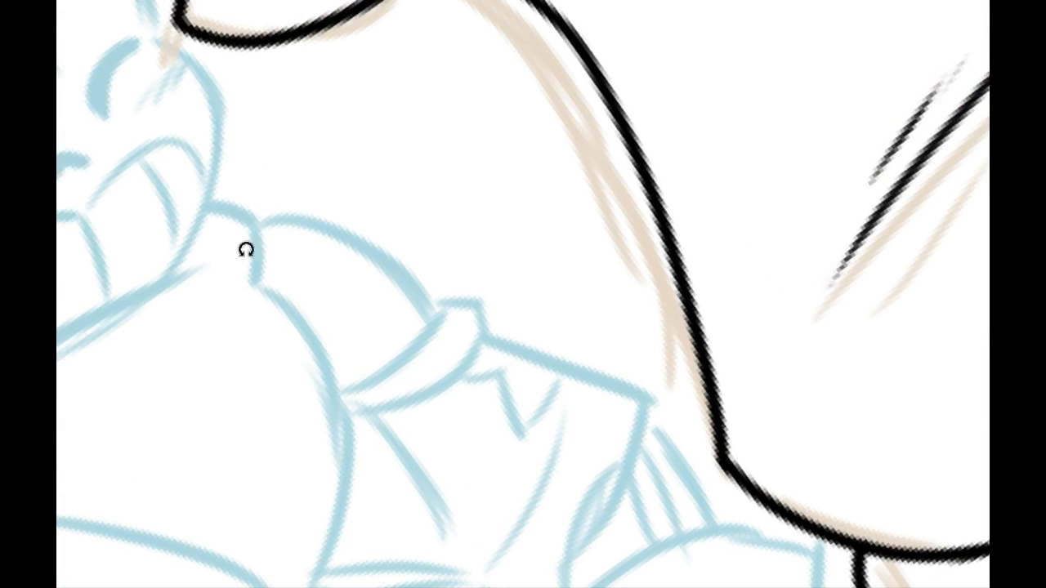
pyautogui.moveTo(245, 248)
pyautogui.mouseDown()
pyautogui.moveTo(243, 304)
pyautogui.moveTo(403, 276)
pyautogui.moveTo(467, 338)
pyautogui.mouseUp()
pyautogui.hotkey('ctrl', 'z')
pyautogui.moveTo(245, 287)
pyautogui.mouseDown()
pyautogui.moveTo(378, 273)
pyautogui.moveTo(438, 341)
pyautogui.moveTo(466, 339)
pyautogui.mouseUp()
pyautogui.hotkey('ctrl', 'z')
pyautogui.hotkey('ctrl', 'z')
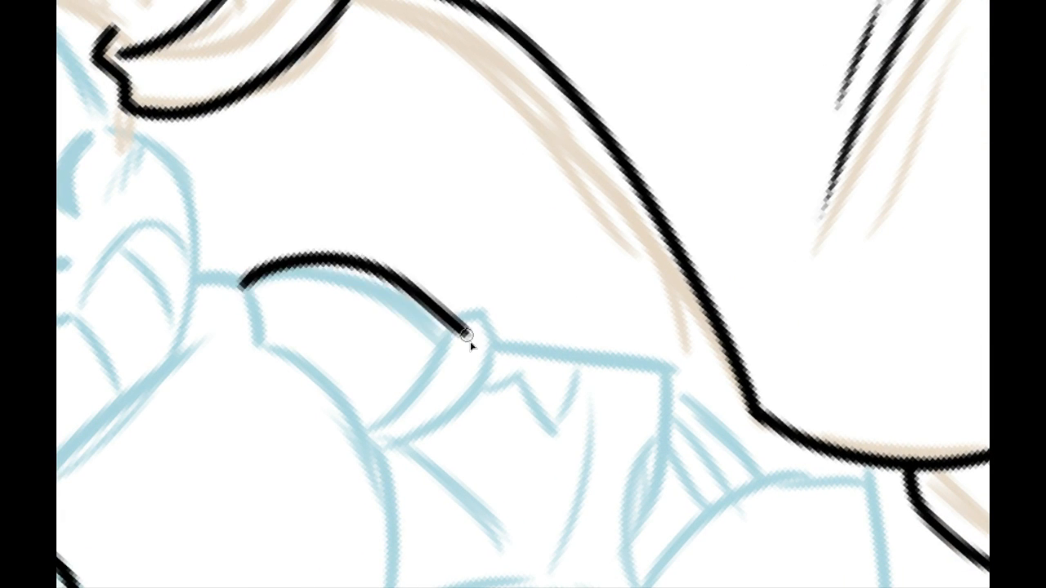
pyautogui.hotkey('ctrl', 'z')
pyautogui.moveTo(240, 282); pyautogui.dragTo(449, 339)
pyautogui.hotkey('ctrl', 'z')
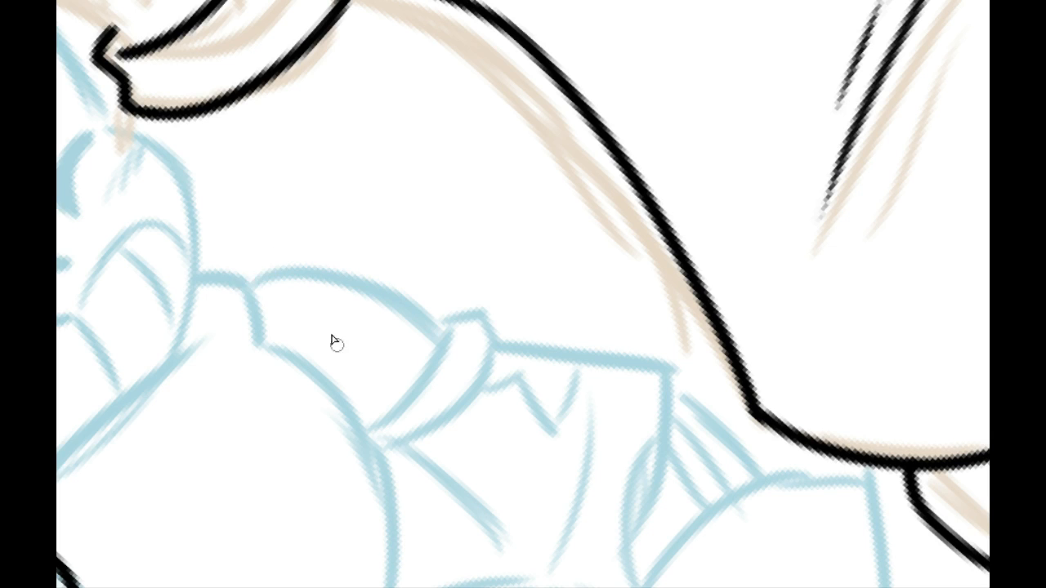
pyautogui.moveTo(245, 286)
pyautogui.mouseDown()
pyautogui.moveTo(373, 257)
pyautogui.moveTo(463, 325)
pyautogui.mouseUp()
pyautogui.hotkey('ctrl', 'z')
pyautogui.moveTo(367, 430); pyautogui.dragTo(456, 308)
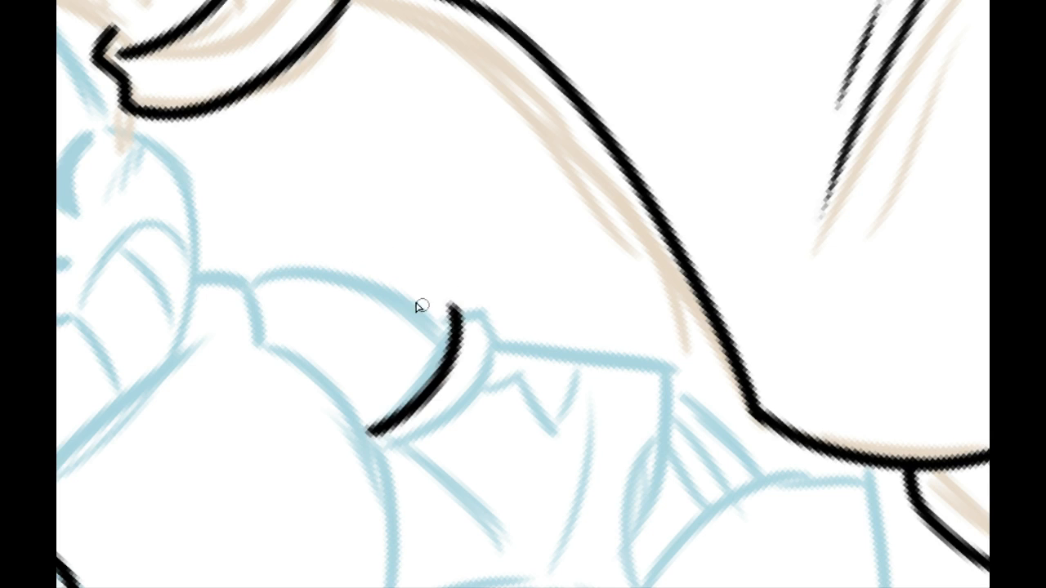
pyautogui.hotkey('ctrl', 'z')
pyautogui.moveTo(357, 441); pyautogui.dragTo(426, 298)
pyautogui.moveTo(243, 284); pyautogui.dragTo(439, 339)
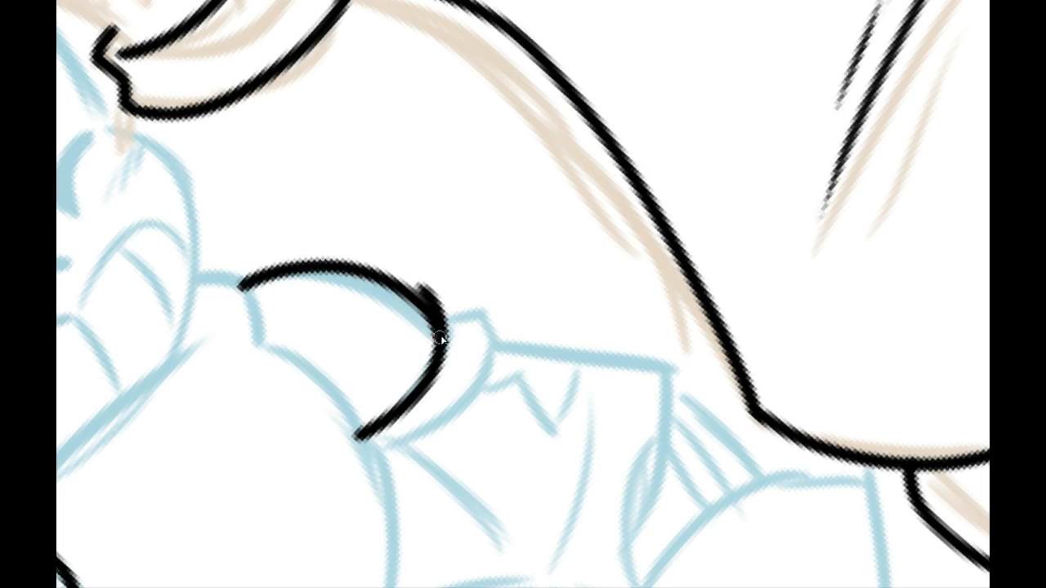
pyautogui.moveTo(412, 276)
pyautogui.mouseDown()
pyautogui.moveTo(465, 331)
pyautogui.moveTo(459, 325)
pyautogui.mouseUp()
pyautogui.moveTo(415, 280); pyautogui.dragTo(462, 328)
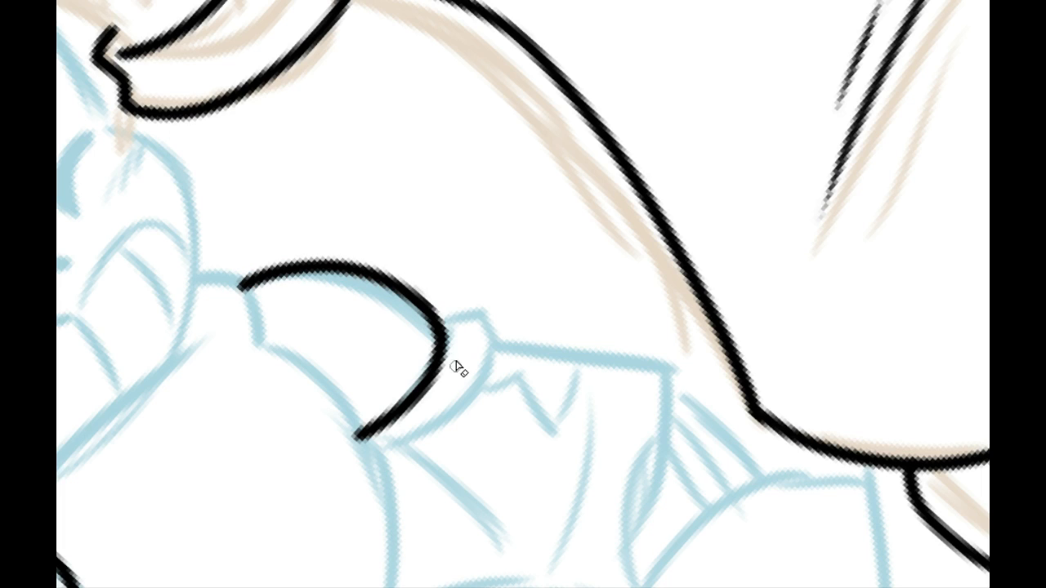
# Step: Ink the band below that shoulder with a short pointed outer edge and a curved lower line ending at the inner corner
pyautogui.moveTo(347, 299); pyautogui.dragTo(139, 190)
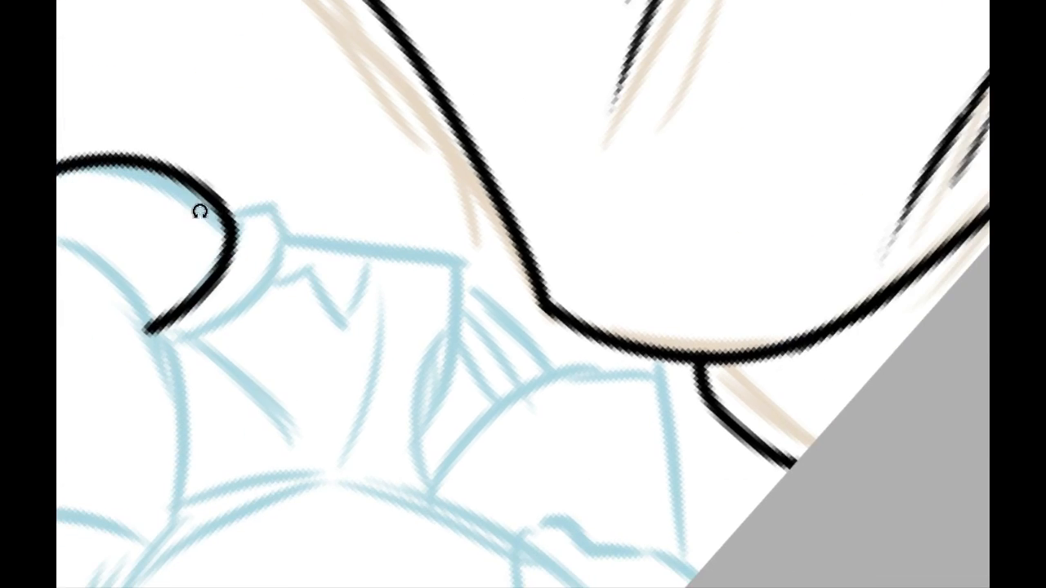
pyautogui.moveTo(198, 212); pyautogui.dragTo(421, 522)
pyautogui.moveTo(446, 499); pyautogui.dragTo(299, 207)
pyautogui.moveTo(272, 286); pyautogui.dragTo(252, 343)
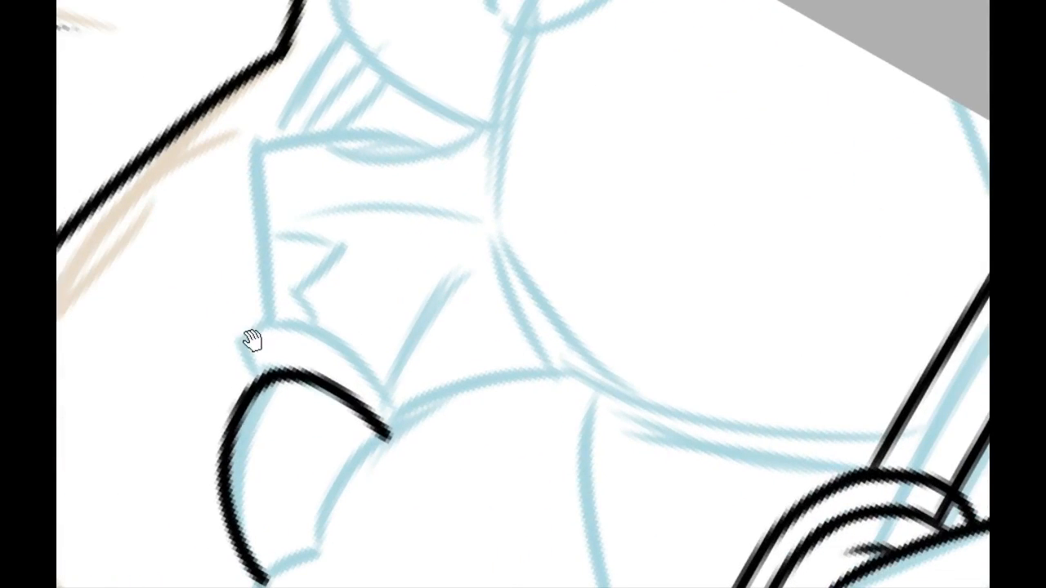
pyautogui.moveTo(248, 380)
pyautogui.mouseDown()
pyautogui.moveTo(240, 337)
pyautogui.moveTo(386, 440)
pyautogui.mouseUp()
pyautogui.hotkey('ctrl', 'z')
pyautogui.moveTo(235, 331)
pyautogui.mouseDown()
pyautogui.moveTo(364, 368)
pyautogui.moveTo(387, 437)
pyautogui.mouseUp()
pyautogui.hotkey('ctrl', 'z')
pyautogui.moveTo(235, 335); pyautogui.dragTo(393, 454)
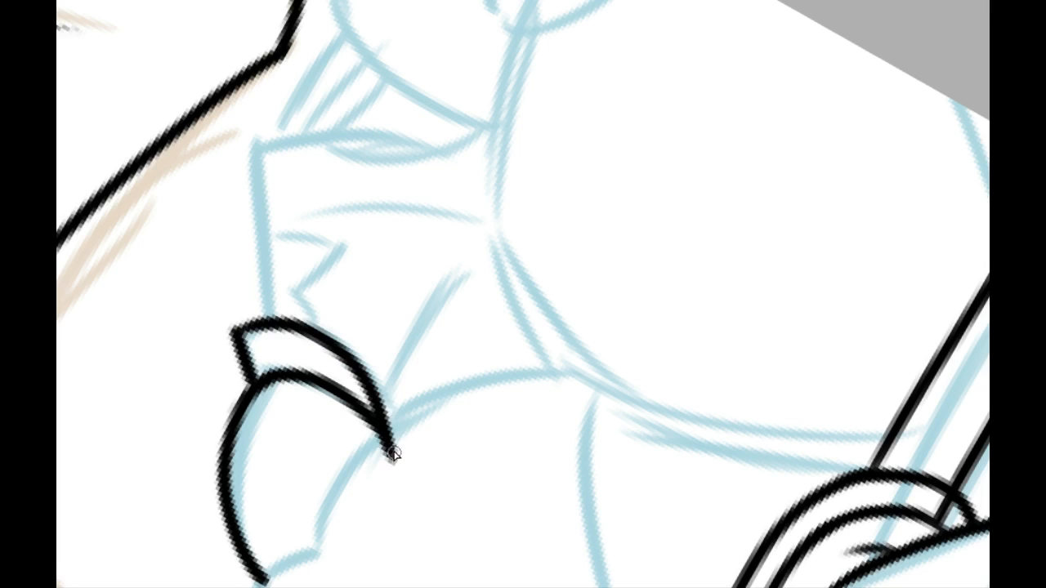
pyautogui.hotkey('ctrl', 'z')
pyautogui.moveTo(236, 334)
pyautogui.mouseDown()
pyautogui.moveTo(407, 455)
pyautogui.moveTo(397, 439)
pyautogui.moveTo(431, 411)
pyautogui.moveTo(384, 446)
pyautogui.mouseUp()
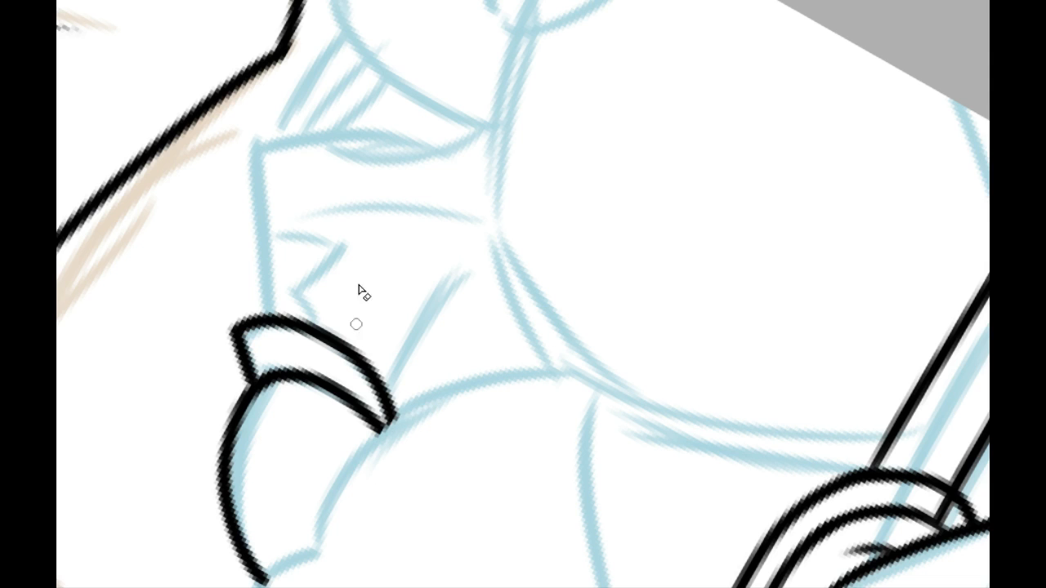
# Step: Ink the gently curved side line from the shoulder band's inner corner down toward the waist
pyautogui.click(341, 1)
pyautogui.scroll(4, 523, 294)
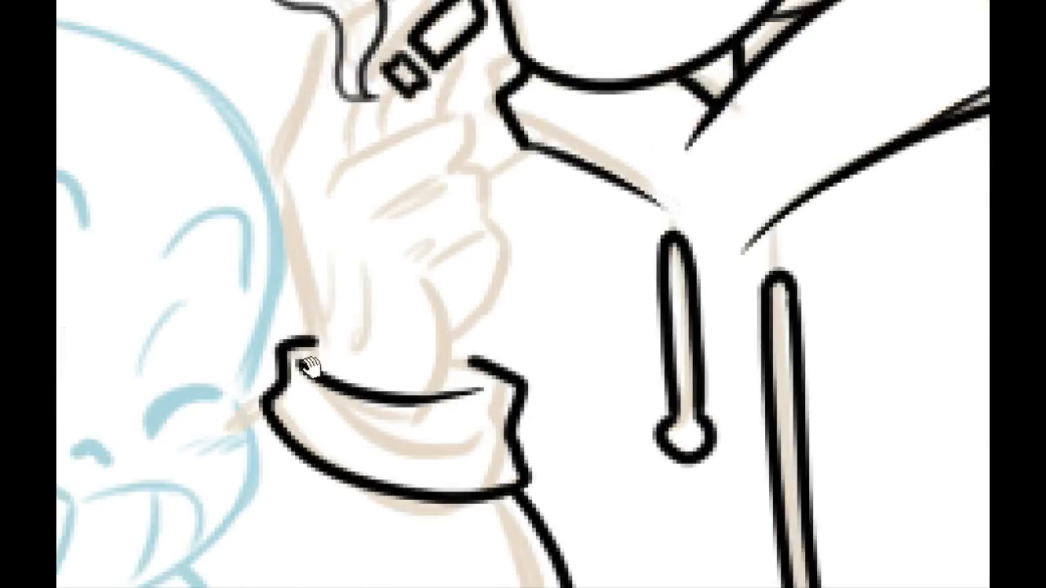
pyautogui.moveTo(308, 367); pyautogui.dragTo(354, 2)
pyautogui.moveTo(278, 418); pyautogui.dragTo(330, 227)
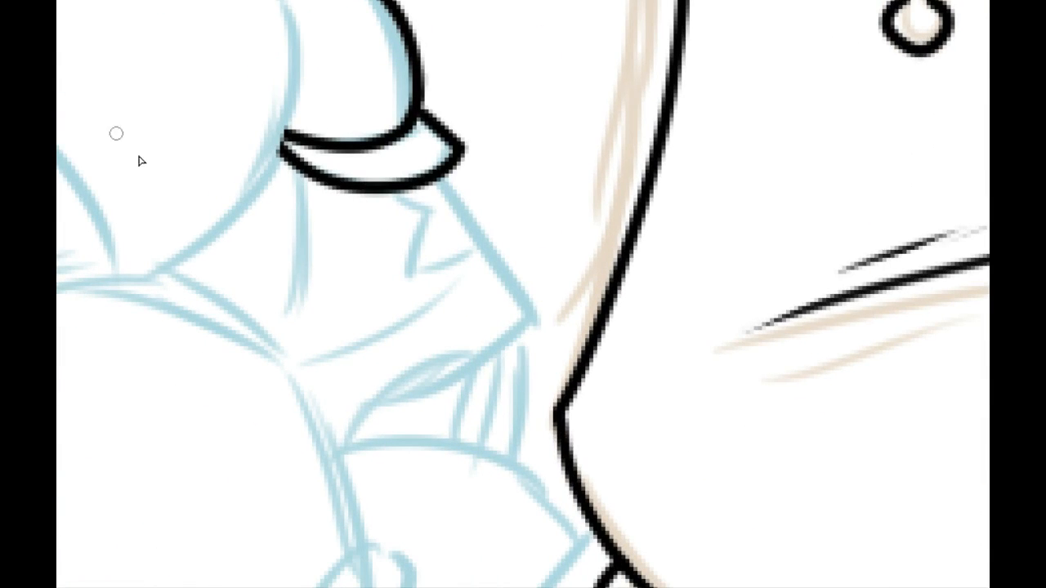
pyautogui.moveTo(224, 272); pyautogui.dragTo(355, 303)
pyautogui.moveTo(350, 228); pyautogui.dragTo(575, 479)
pyautogui.moveTo(543, 434); pyautogui.dragTo(446, 306)
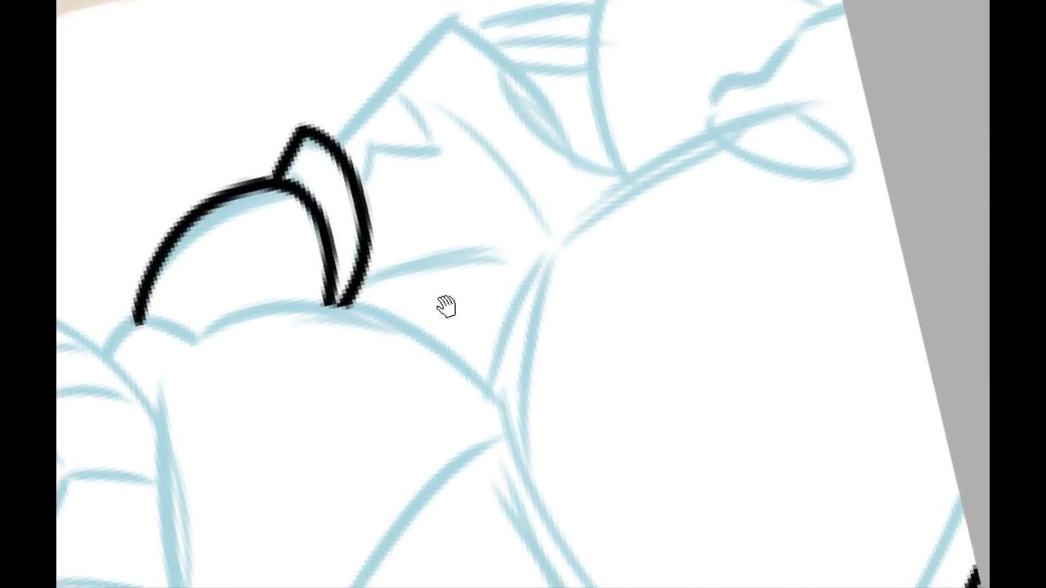
pyautogui.moveTo(360, 284); pyautogui.dragTo(308, 351)
pyautogui.moveTo(333, 304); pyautogui.dragTo(551, 269)
pyautogui.hotkey('ctrl', 'z')
pyautogui.moveTo(330, 303); pyautogui.dragTo(528, 270)
pyautogui.hotkey('ctrl', 'z')
pyautogui.moveTo(332, 299)
pyautogui.mouseDown()
pyautogui.moveTo(381, 276)
pyautogui.moveTo(527, 272)
pyautogui.moveTo(404, 348)
pyautogui.moveTo(393, 310)
pyautogui.mouseUp()
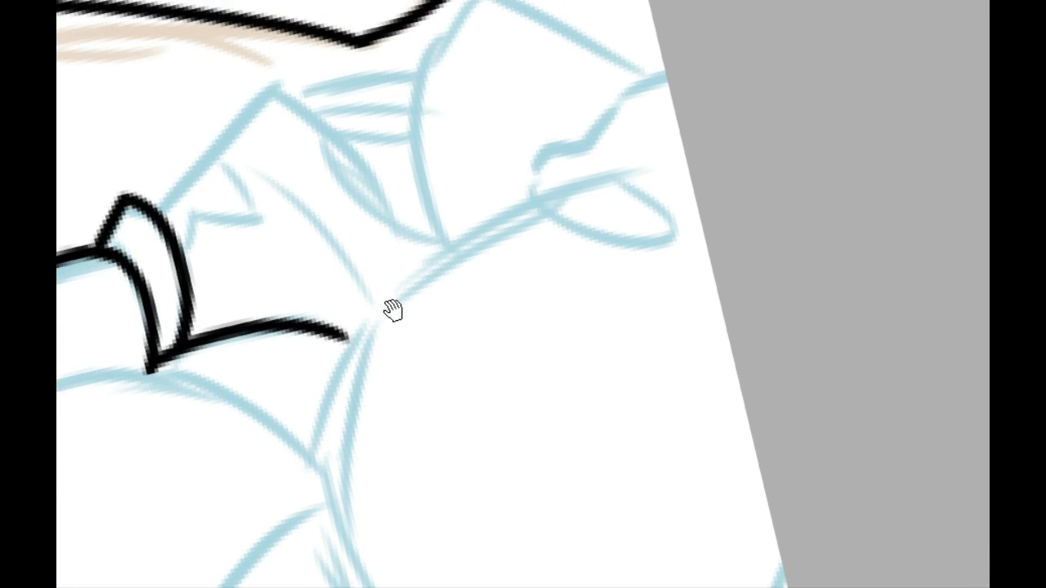
pyautogui.hotkey('ctrl', 'z')
pyautogui.hotkey('ctrl', 'y')
pyautogui.hotkey('ctrl', 'z')
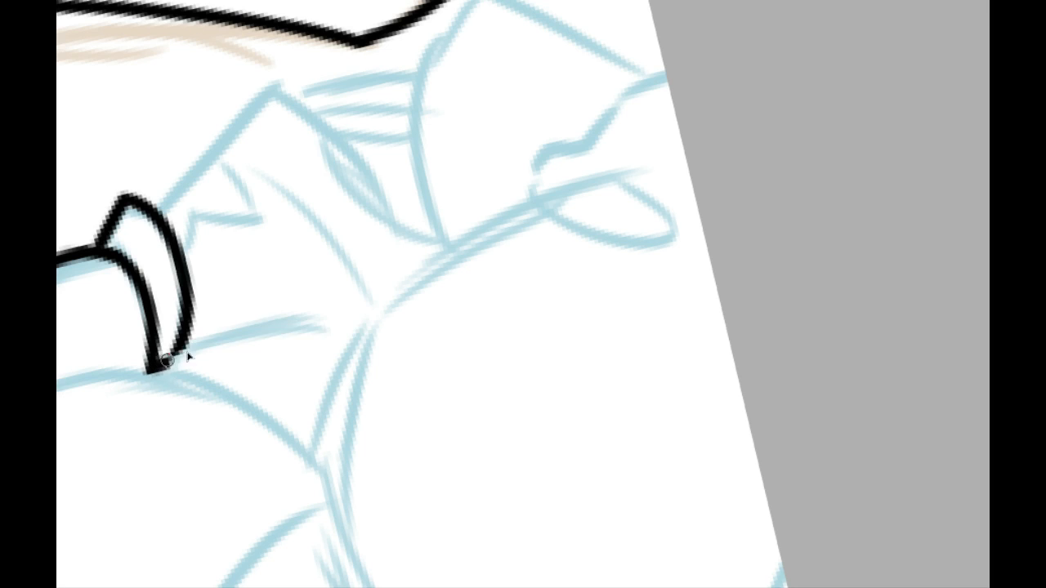
pyautogui.moveTo(155, 362); pyautogui.dragTo(358, 333)
pyautogui.hotkey('ctrl', 'z')
pyautogui.moveTo(152, 370); pyautogui.dragTo(355, 333)
pyautogui.hotkey('ctrl', 'z')
pyautogui.moveTo(155, 371); pyautogui.dragTo(355, 338)
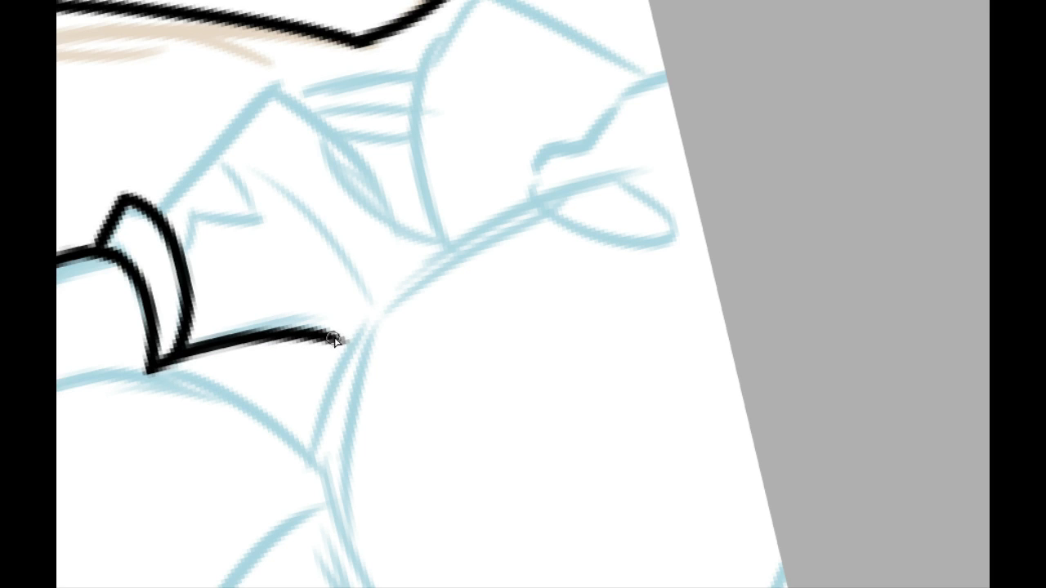
# Step: Ink the large rounded arc of the lower torso from the vertical strips over to the far side and down to the canvas edge
pyautogui.moveTo(286, 373); pyautogui.dragTo(128, 439)
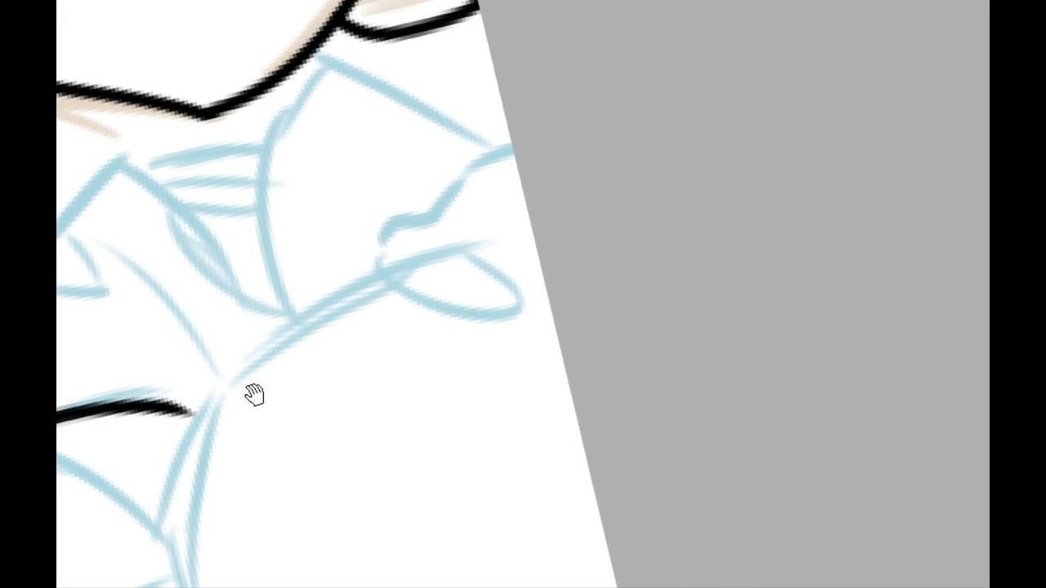
pyautogui.moveTo(320, 400); pyautogui.dragTo(515, 388)
pyautogui.moveTo(481, 394); pyautogui.dragTo(434, 416)
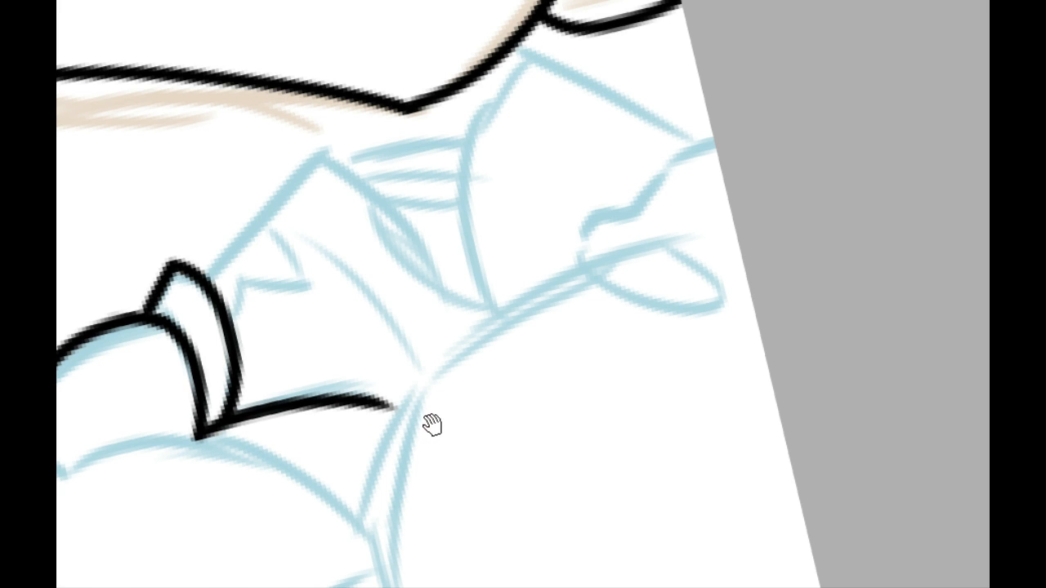
pyautogui.moveTo(429, 419); pyautogui.dragTo(465, 381)
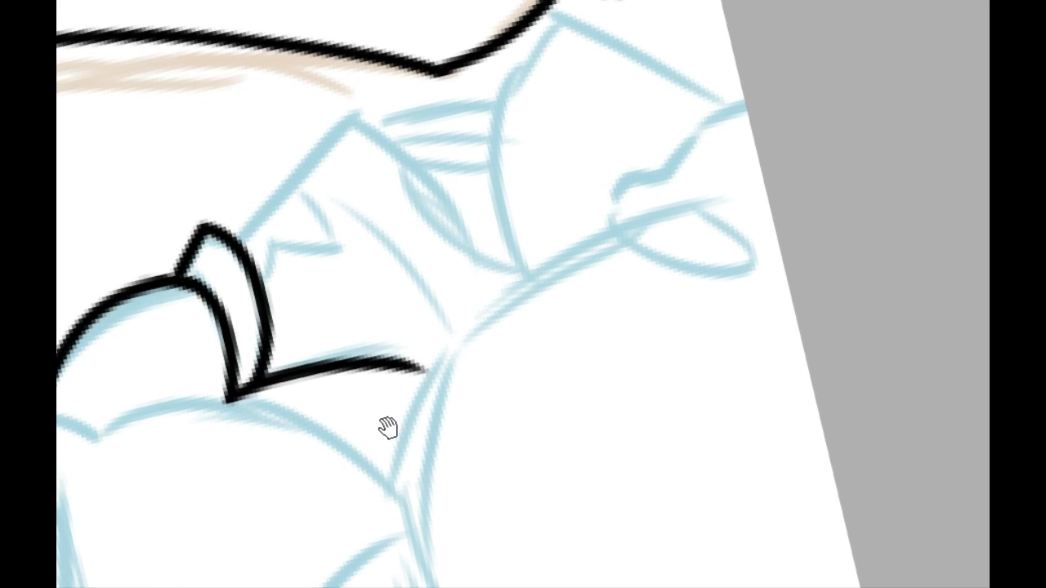
pyautogui.moveTo(386, 427)
pyautogui.mouseDown()
pyautogui.moveTo(373, 348)
pyautogui.moveTo(401, 278)
pyautogui.mouseUp()
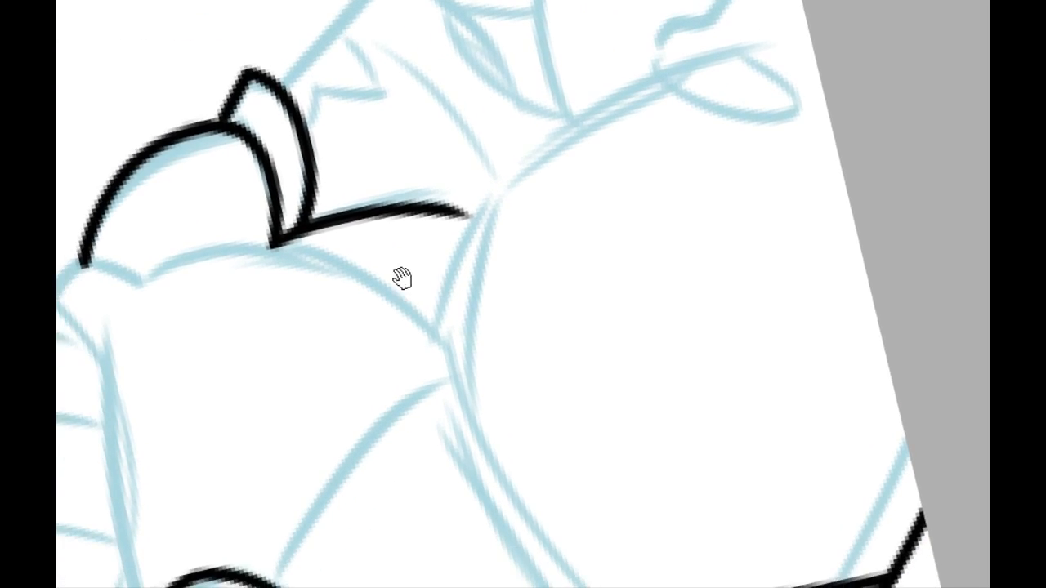
pyautogui.moveTo(452, 244)
pyautogui.mouseDown()
pyautogui.moveTo(264, 290)
pyautogui.moveTo(313, 250)
pyautogui.moveTo(625, 78)
pyautogui.moveTo(681, 96)
pyautogui.mouseUp()
pyautogui.moveTo(347, 290)
pyautogui.mouseDown()
pyautogui.moveTo(378, 169)
pyautogui.moveTo(512, 96)
pyautogui.mouseUp()
pyautogui.moveTo(364, 201)
pyautogui.mouseDown()
pyautogui.moveTo(319, 303)
pyautogui.moveTo(224, 340)
pyautogui.moveTo(136, 332)
pyautogui.moveTo(525, 214)
pyautogui.moveTo(166, 340)
pyautogui.mouseUp()
pyautogui.hotkey('ctrl', 'z')
pyautogui.moveTo(128, 374)
pyautogui.mouseDown()
pyautogui.moveTo(250, 260)
pyautogui.moveTo(153, 350)
pyautogui.moveTo(220, 286)
pyautogui.mouseUp()
pyautogui.hotkey('ctrl', 'z')
# Step: Ink a second arc just above the lower torso's outline, from the raised arm's rings to the side line at the waist
pyautogui.moveTo(114, 325); pyautogui.dragTo(466, 203)
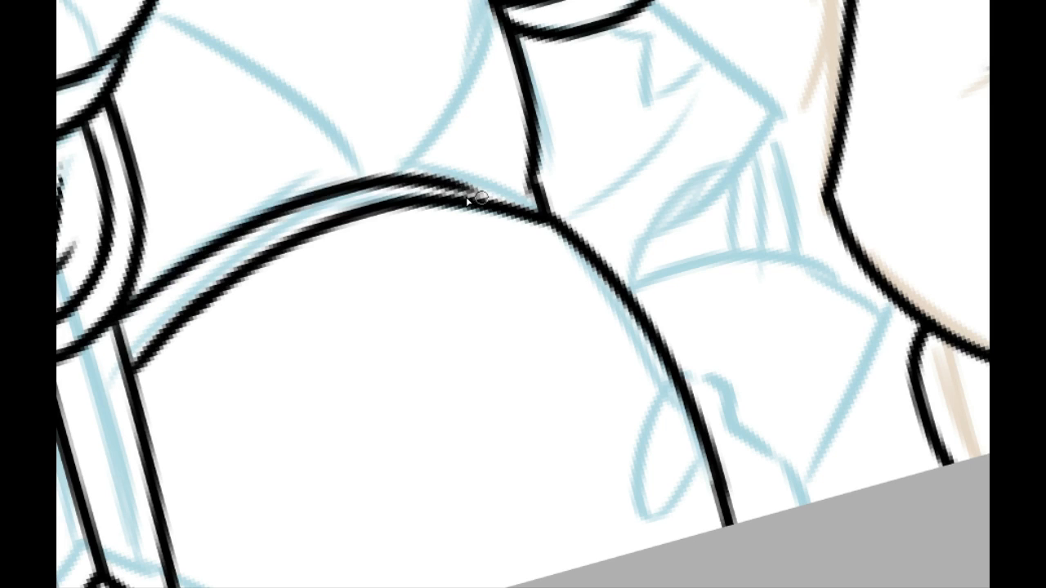
pyautogui.hotkey('ctrl', 'z')
pyautogui.moveTo(113, 331); pyautogui.dragTo(462, 187)
pyautogui.hotkey('ctrl', 'z')
pyautogui.moveTo(120, 338); pyautogui.dragTo(385, 163)
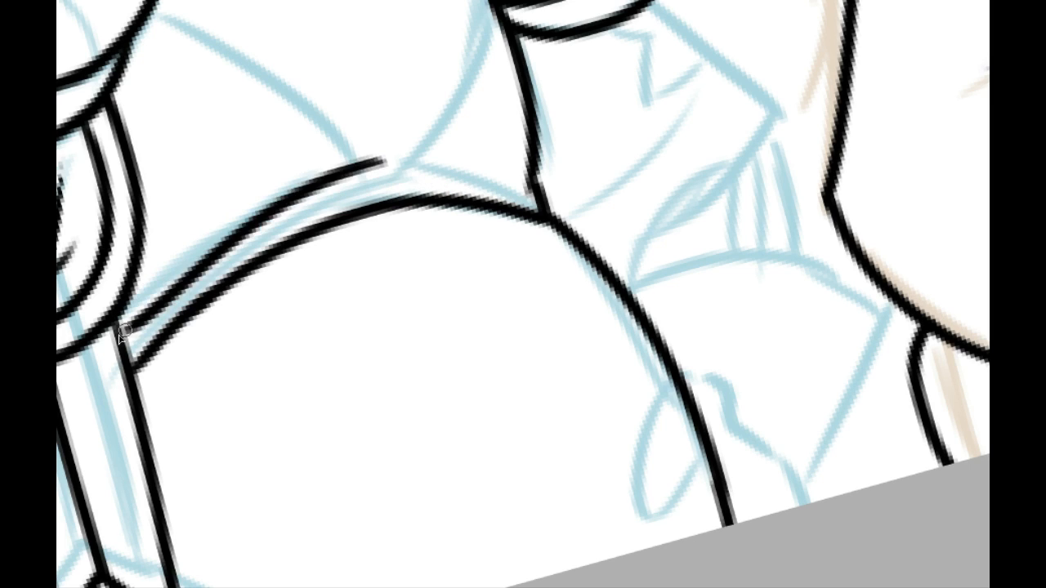
pyautogui.hotkey('ctrl', 'z')
pyautogui.moveTo(128, 312); pyautogui.dragTo(419, 152)
pyautogui.moveTo(261, 167); pyautogui.dragTo(254, 327)
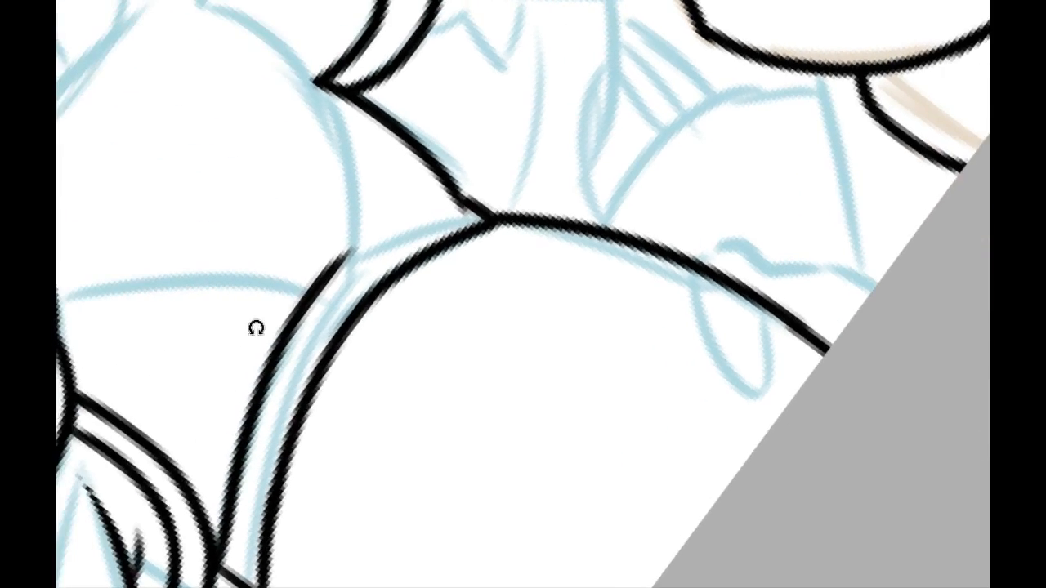
pyautogui.moveTo(318, 287)
pyautogui.mouseDown()
pyautogui.moveTo(472, 227)
pyautogui.moveTo(360, 244)
pyautogui.moveTo(299, 307)
pyautogui.moveTo(481, 218)
pyautogui.moveTo(298, 316)
pyautogui.mouseUp()
pyautogui.hotkey('ctrl', 'z')
pyautogui.hotkey('ctrl', 'z')
pyautogui.hotkey('ctrl', 'z')
pyautogui.hotkey('ctrl', 'z')
pyautogui.moveTo(450, 210); pyautogui.dragTo(300, 325)
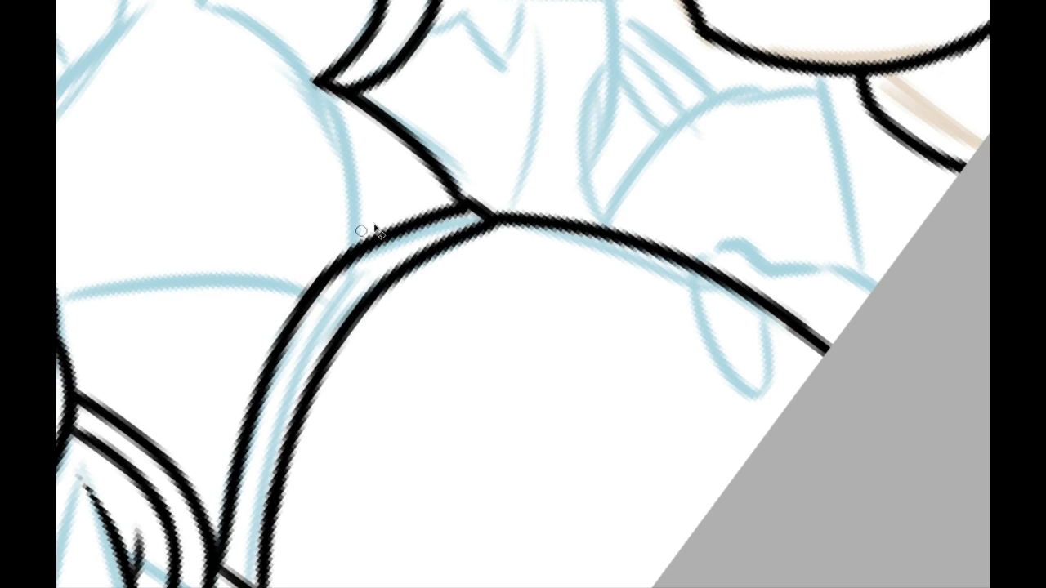
# Step: Examine the inked torso within the whole drawing and the remaining sketch of the small skeleton's lowered arm
pyautogui.moveTo(220, 374); pyautogui.dragTo(247, 215)
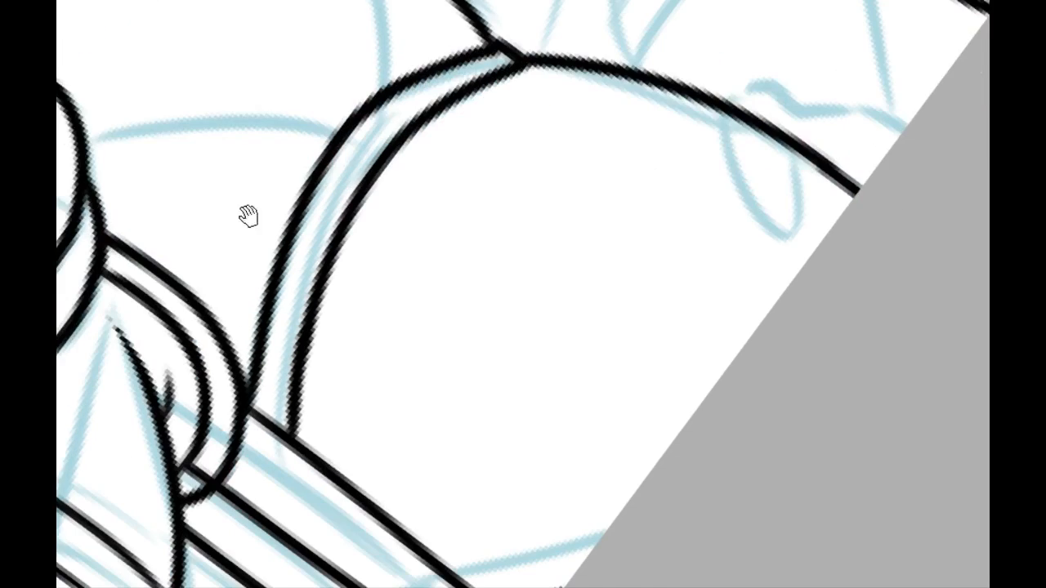
pyautogui.moveTo(258, 180); pyautogui.dragTo(482, 51)
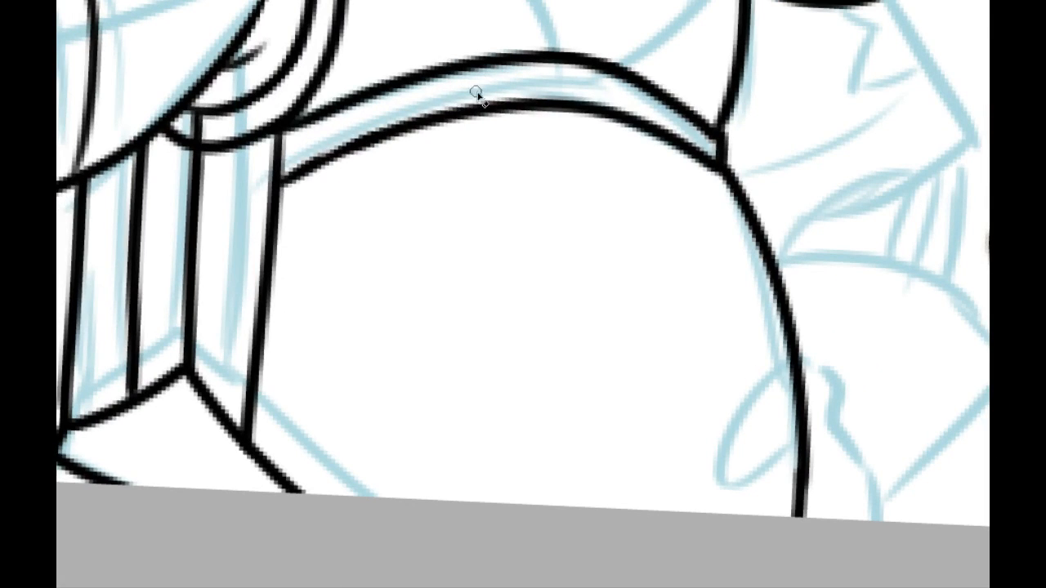
pyautogui.click(336, 0)
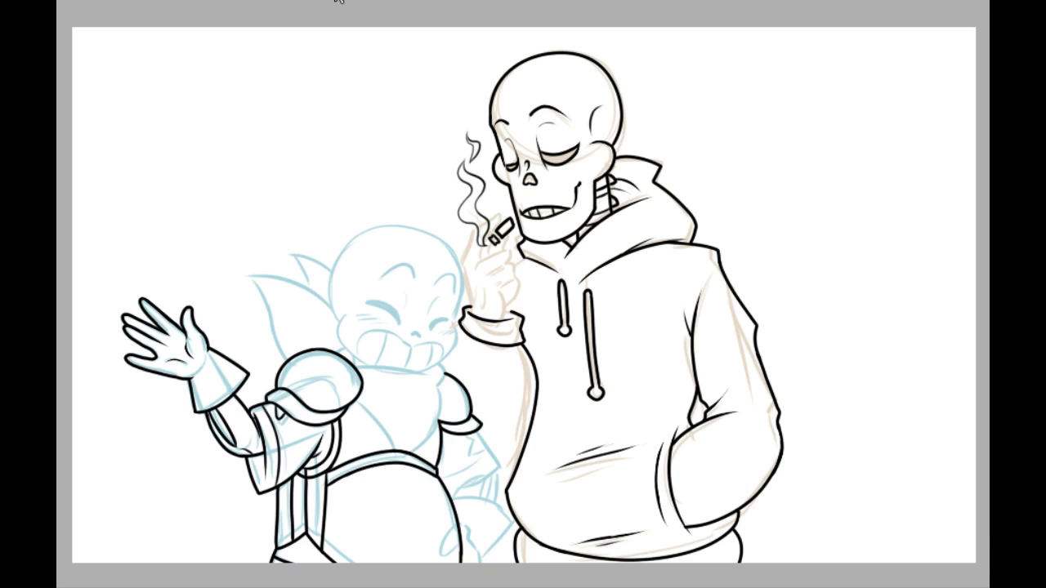
pyautogui.moveTo(359, 256); pyautogui.dragTo(334, 161)
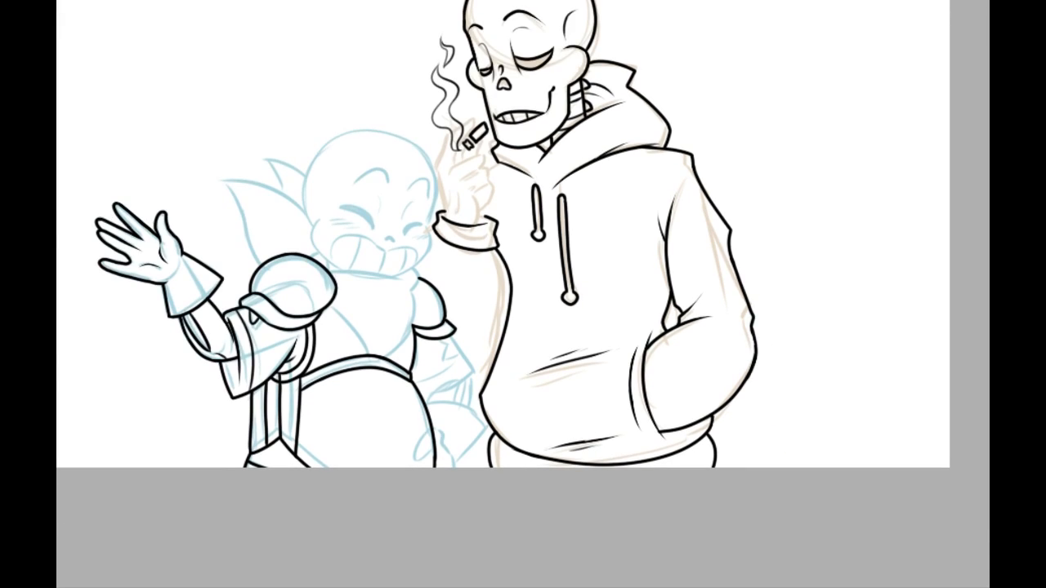
pyautogui.hotkey('ctrl', '+')
pyautogui.hotkey('ctrl', '+')
pyautogui.hotkey('ctrl', '+')
pyautogui.moveTo(336, 331); pyautogui.dragTo(437, 67)
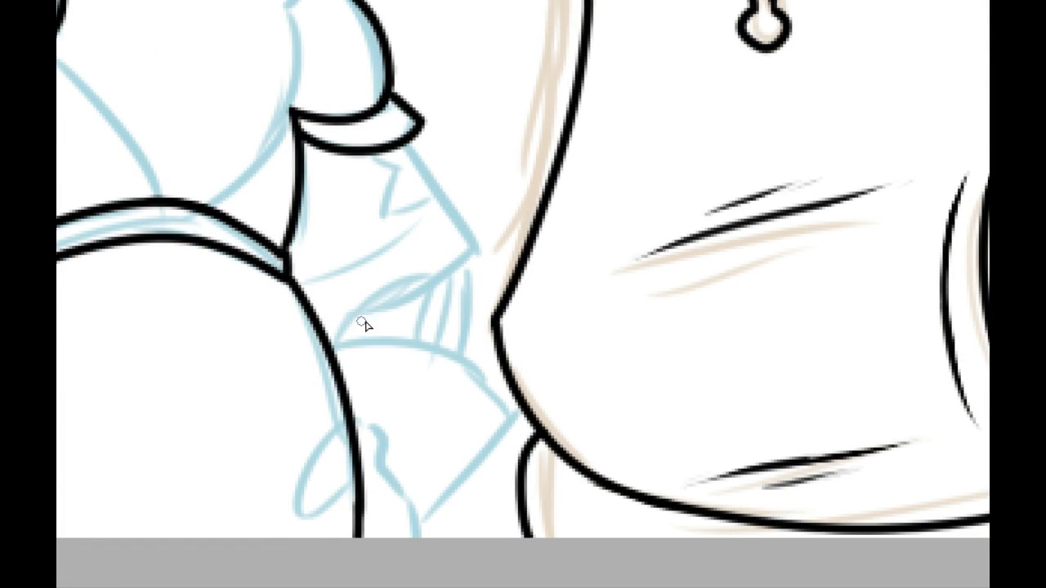
pyautogui.moveTo(245, 261); pyautogui.dragTo(353, 511)
pyautogui.moveTo(316, 289); pyautogui.dragTo(314, 34)
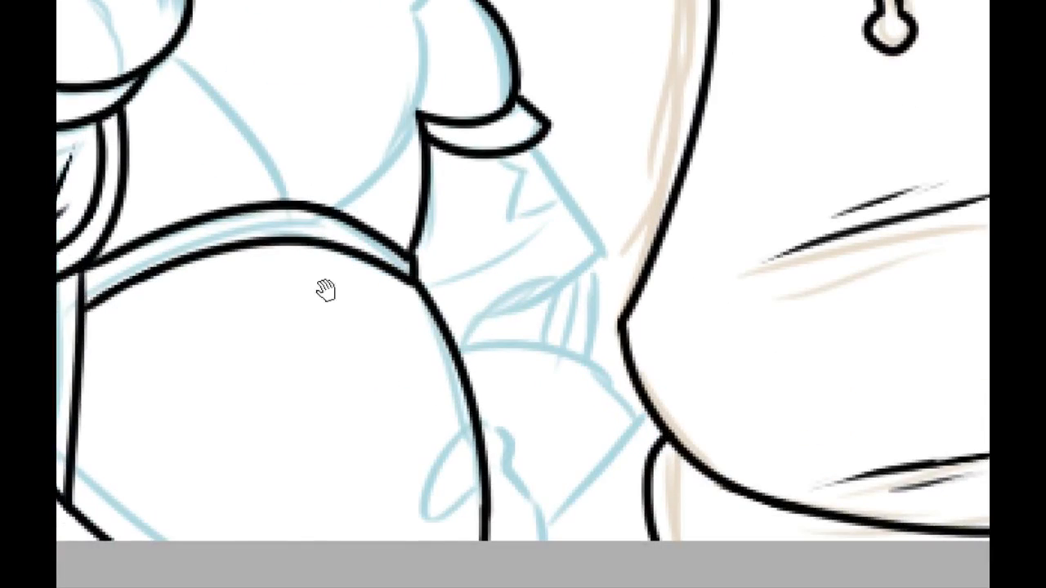
pyautogui.moveTo(404, 365); pyautogui.dragTo(444, 564)
pyautogui.moveTo(402, 416); pyautogui.dragTo(265, 116)
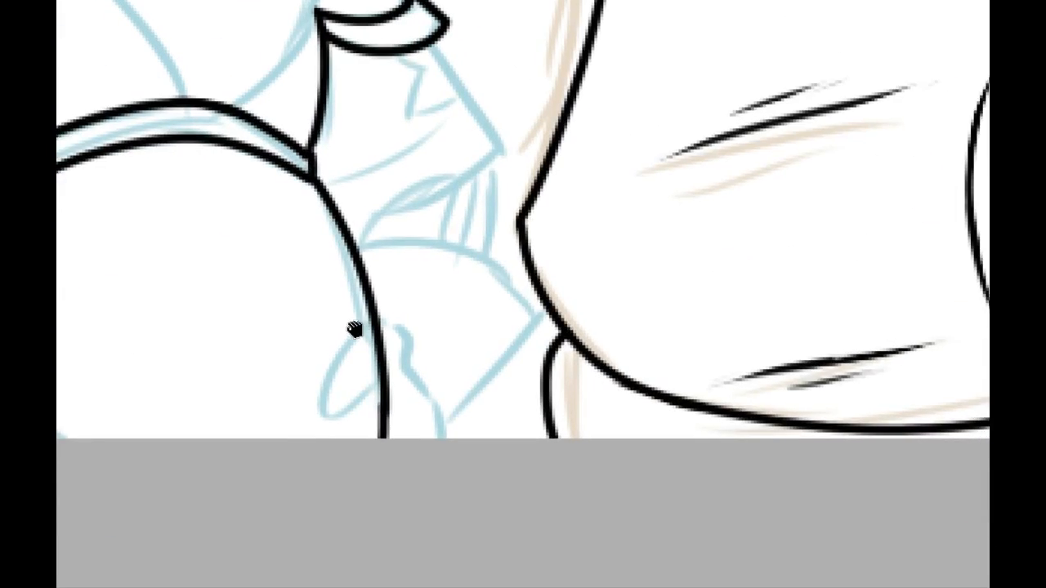
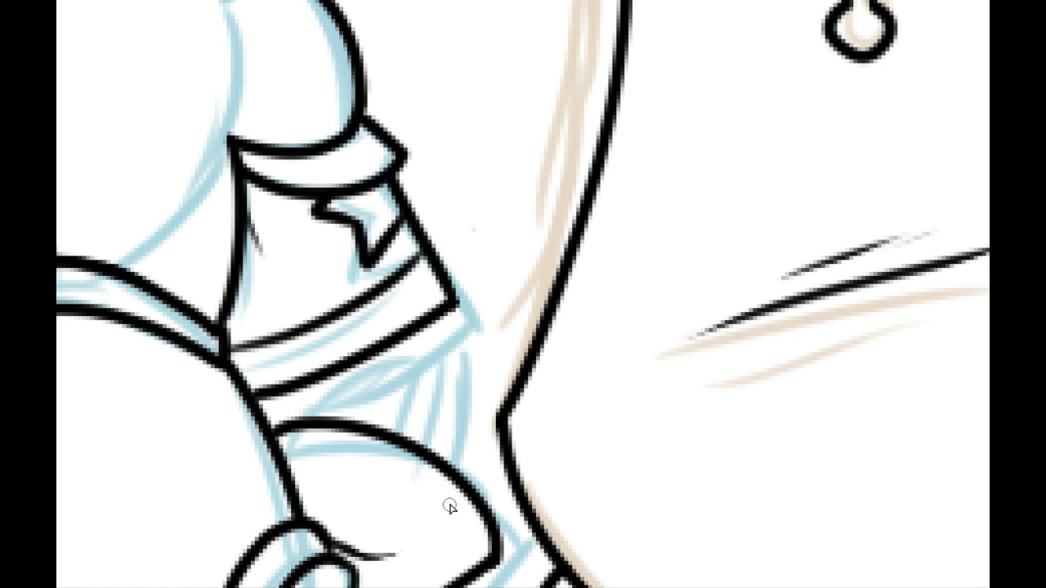
# Step: Ink the short curved forearm bone lines between the lowered arm's sleeve band and the gloved hand
pyautogui.moveTo(465, 479)
pyautogui.mouseDown()
pyautogui.moveTo(514, 402)
pyautogui.moveTo(504, 362)
pyautogui.moveTo(457, 514)
pyautogui.mouseUp()
pyautogui.hotkey('ctrl', '+')
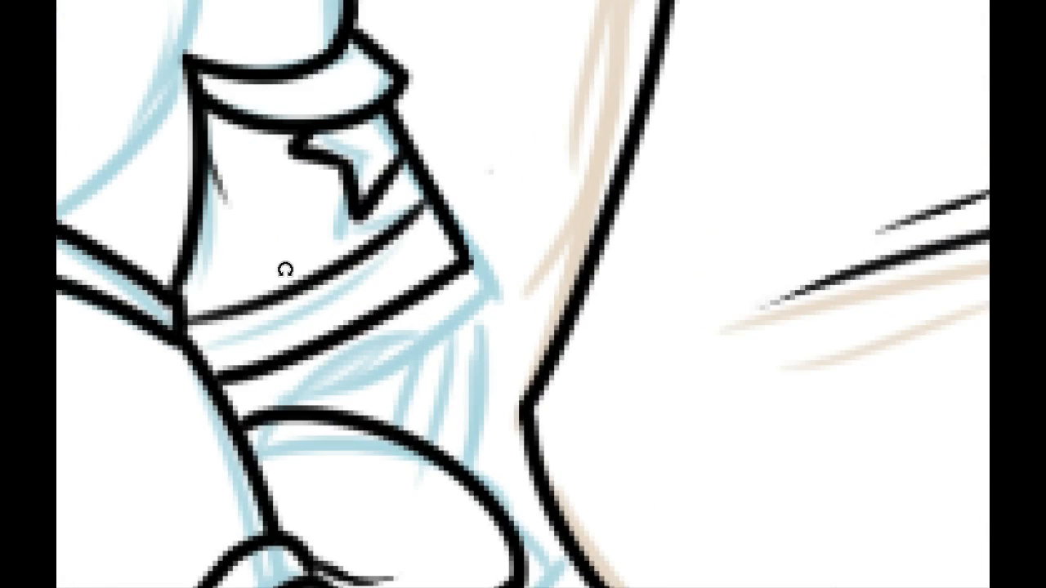
pyautogui.moveTo(325, 346); pyautogui.dragTo(338, 317)
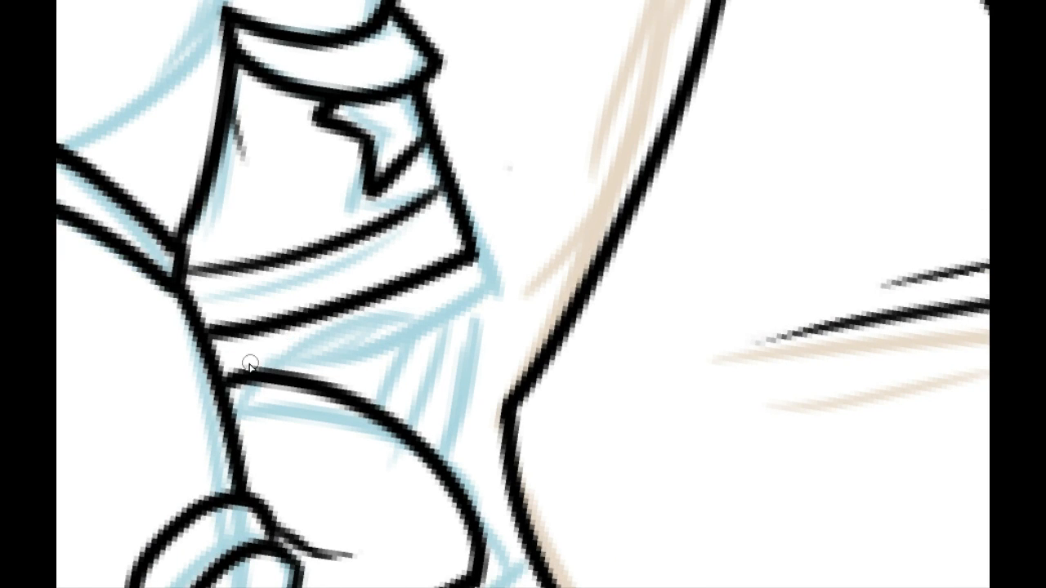
pyautogui.moveTo(239, 369); pyautogui.dragTo(306, 321)
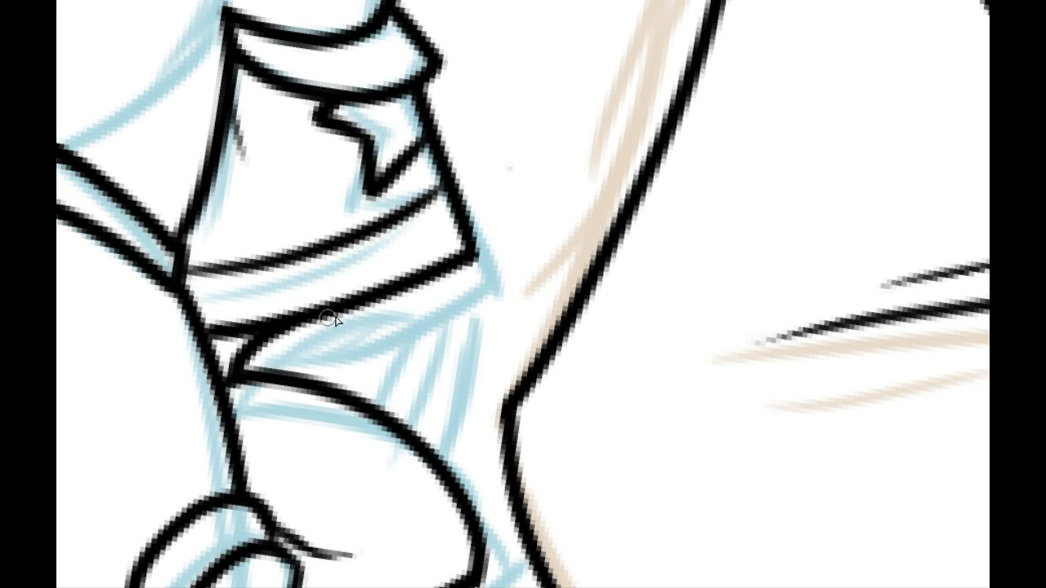
pyautogui.moveTo(451, 270)
pyautogui.mouseDown()
pyautogui.moveTo(473, 342)
pyautogui.moveTo(441, 458)
pyautogui.moveTo(480, 320)
pyautogui.moveTo(444, 458)
pyautogui.moveTo(469, 306)
pyautogui.moveTo(445, 464)
pyautogui.moveTo(474, 299)
pyautogui.moveTo(453, 462)
pyautogui.moveTo(472, 311)
pyautogui.moveTo(389, 419)
pyautogui.moveTo(448, 329)
pyautogui.moveTo(429, 440)
pyautogui.mouseUp()
pyautogui.hotkey('ctrl', 'z')
pyautogui.hotkey('ctrl', 'z')
pyautogui.hotkey('ctrl', 'z')
pyautogui.hotkey('ctrl', 'z')
pyautogui.hotkey('ctrl', 'z')
pyautogui.hotkey('ctrl', 'z')
pyautogui.hotkey('ctrl', 'z')
pyautogui.hotkey('ctrl', 'z')
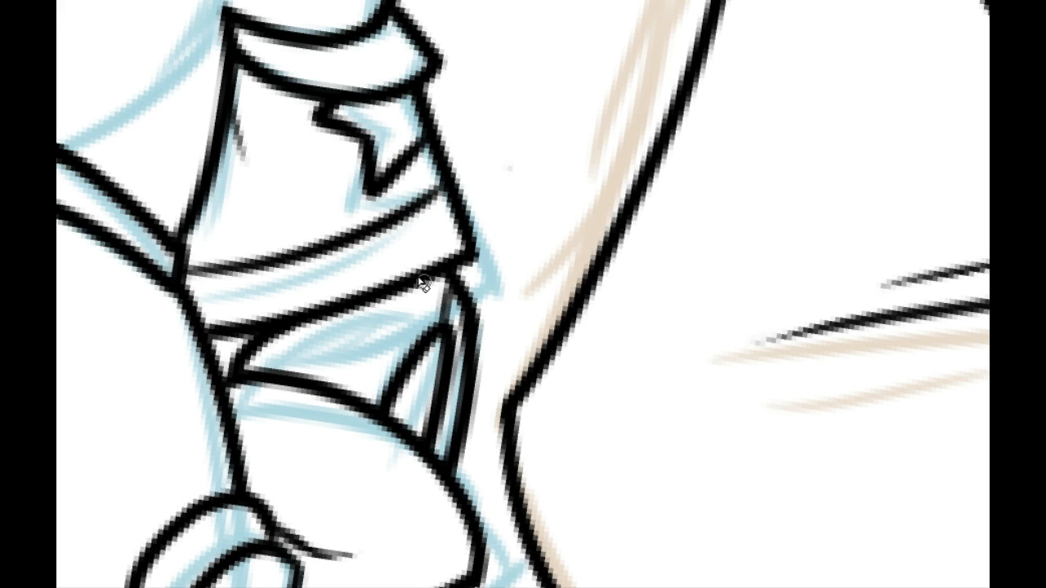
# Step: Examine the inked arms and torso and the remaining sketch of the small skeleton's head
pyautogui.click(348, 1)
pyautogui.moveTo(374, 246); pyautogui.dragTo(446, 187)
pyautogui.click(331, 2)
pyautogui.click(331, 2)
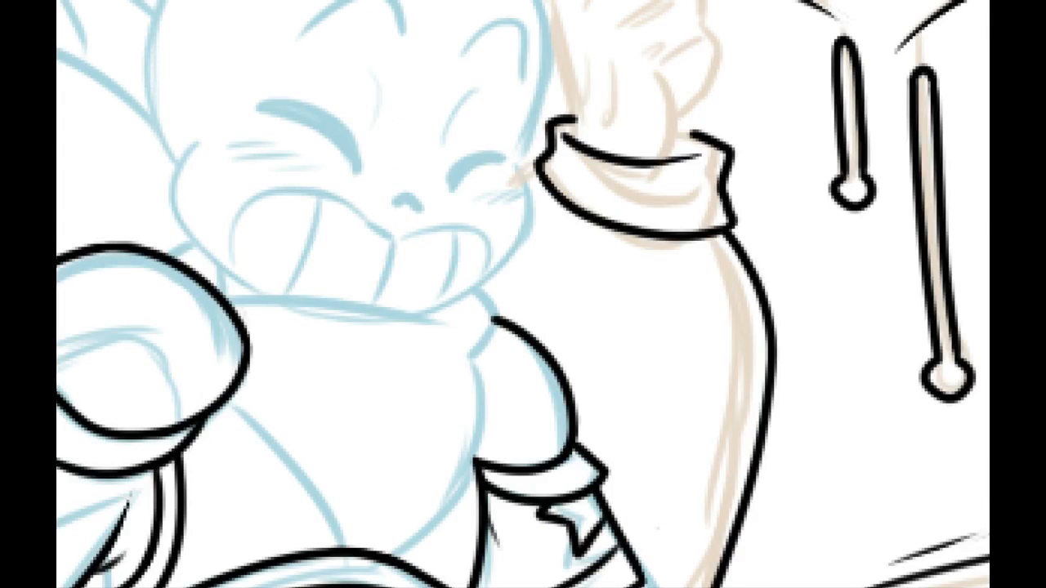
pyautogui.moveTo(298, 335); pyautogui.dragTo(151, 8)
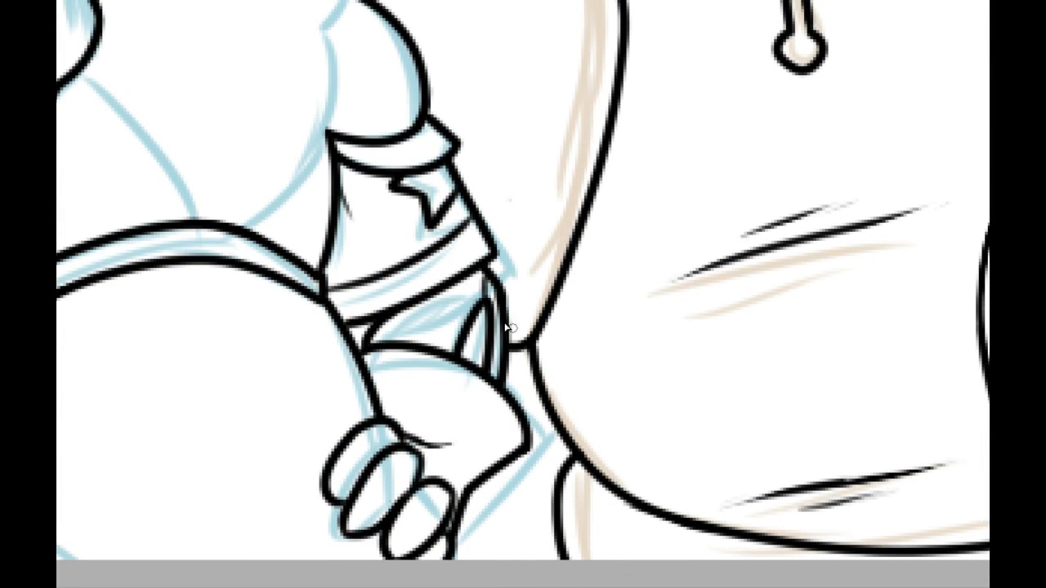
pyautogui.moveTo(252, 134); pyautogui.dragTo(496, 510)
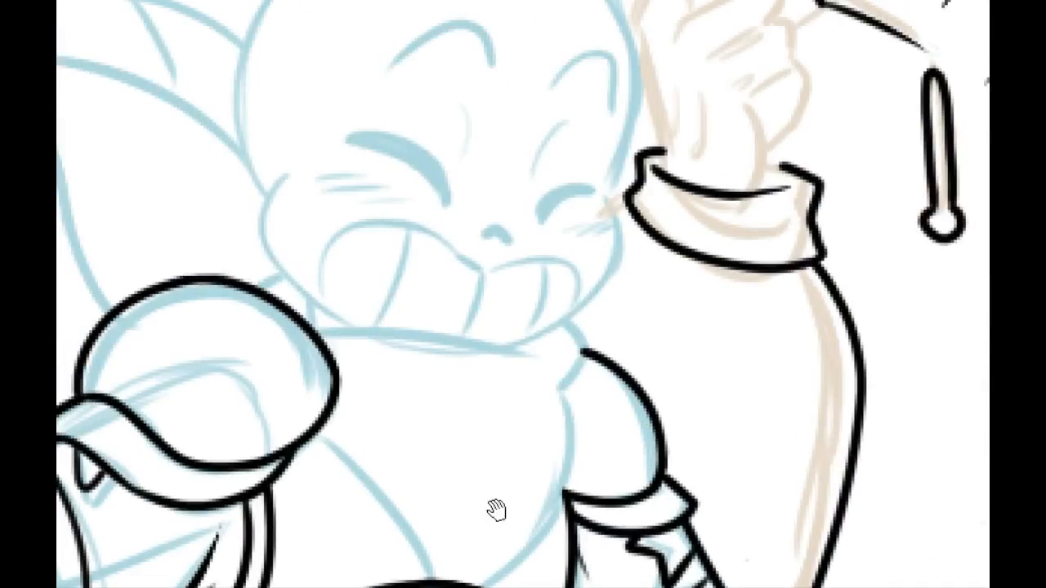
pyautogui.moveTo(440, 402); pyautogui.dragTo(396, 248)
pyautogui.moveTo(433, 417); pyautogui.dragTo(492, 504)
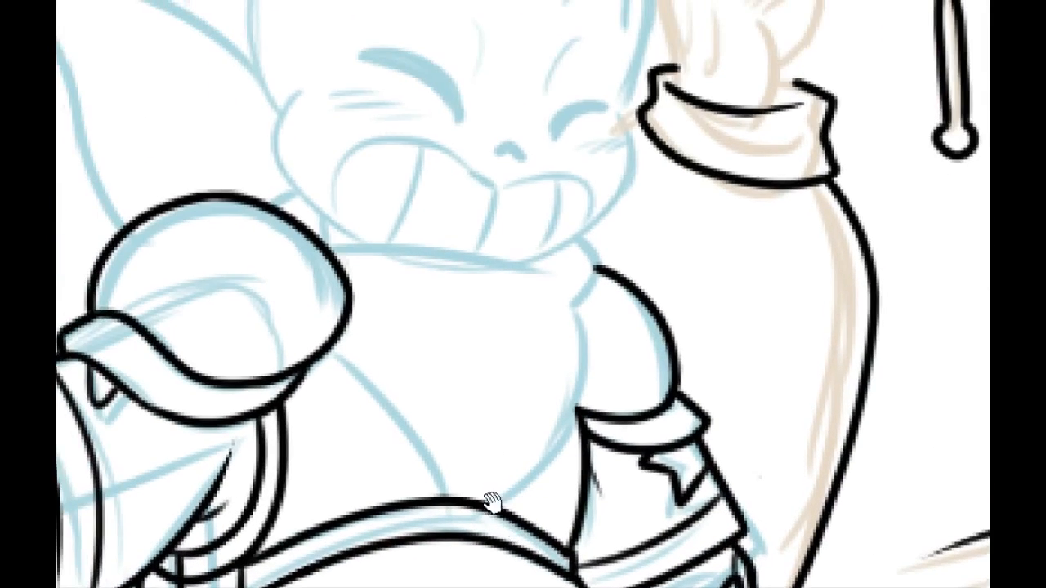
pyautogui.moveTo(353, 297); pyautogui.dragTo(327, 539)
pyautogui.moveTo(349, 410); pyautogui.dragTo(268, 372)
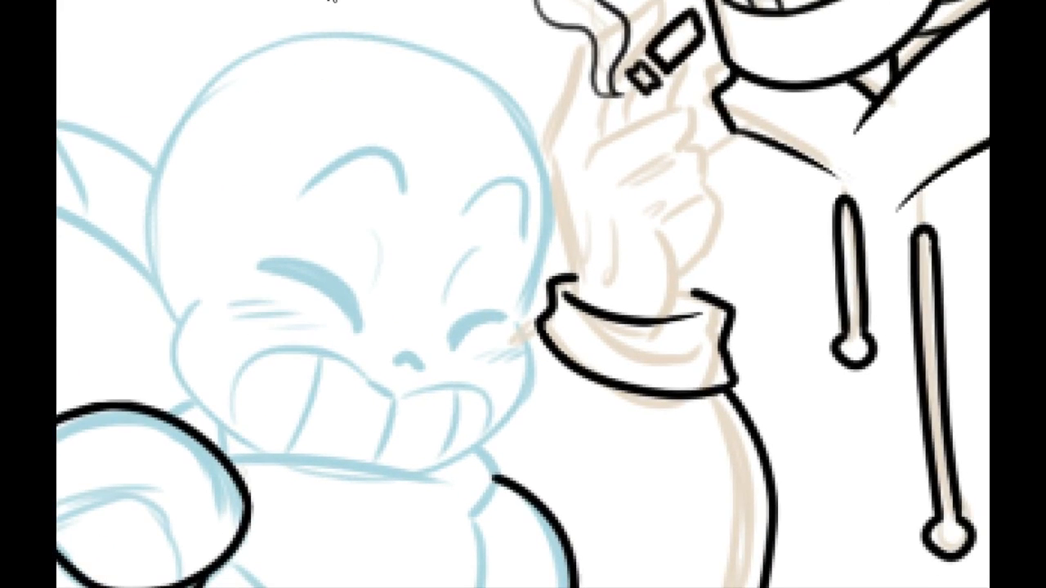
# Step: Ink the small skeleton's cheek above the raised arm's shoulder, curving from beside the blush marks down to the jaw
pyautogui.click(328, 0)
pyautogui.moveTo(186, 347); pyautogui.dragTo(267, 267)
pyautogui.moveTo(181, 217); pyautogui.dragTo(246, 415)
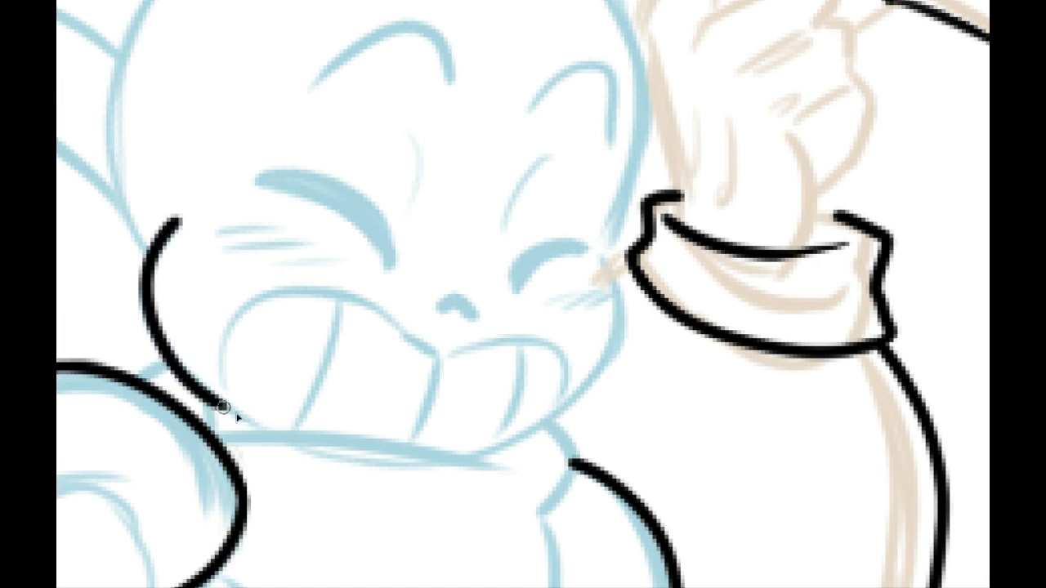
pyautogui.hotkey('ctrl', 'z')
pyautogui.moveTo(188, 212)
pyautogui.mouseDown()
pyautogui.moveTo(164, 233)
pyautogui.moveTo(243, 413)
pyautogui.mouseUp()
pyautogui.hotkey('ctrl', 'z')
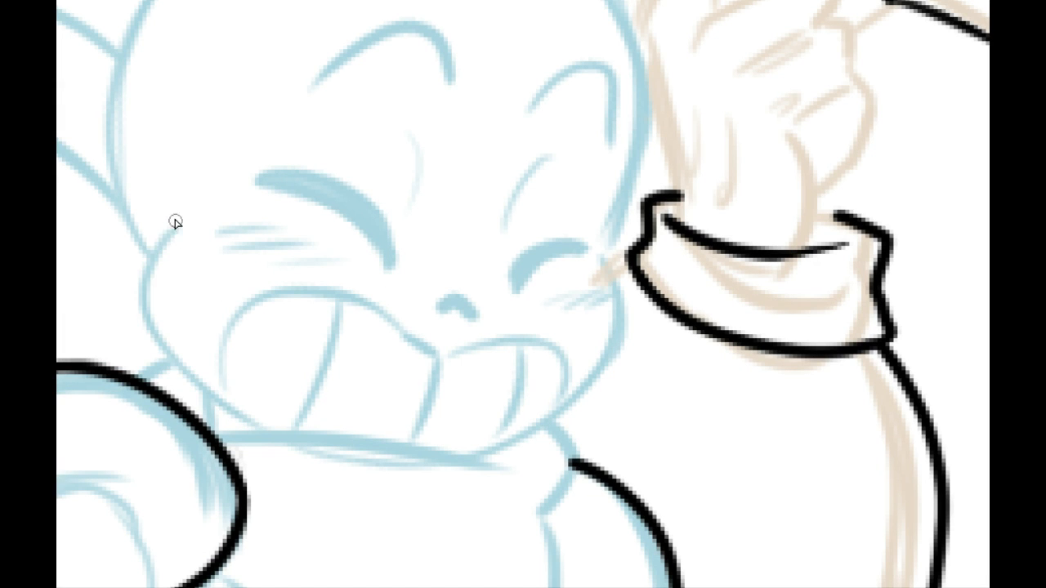
pyautogui.moveTo(182, 214); pyautogui.dragTo(241, 411)
# Step: Try to ink the other cheek in one arc from the taller skeleton's sleeve cuff down to the jaw
pyautogui.moveTo(353, 274); pyautogui.dragTo(607, 530)
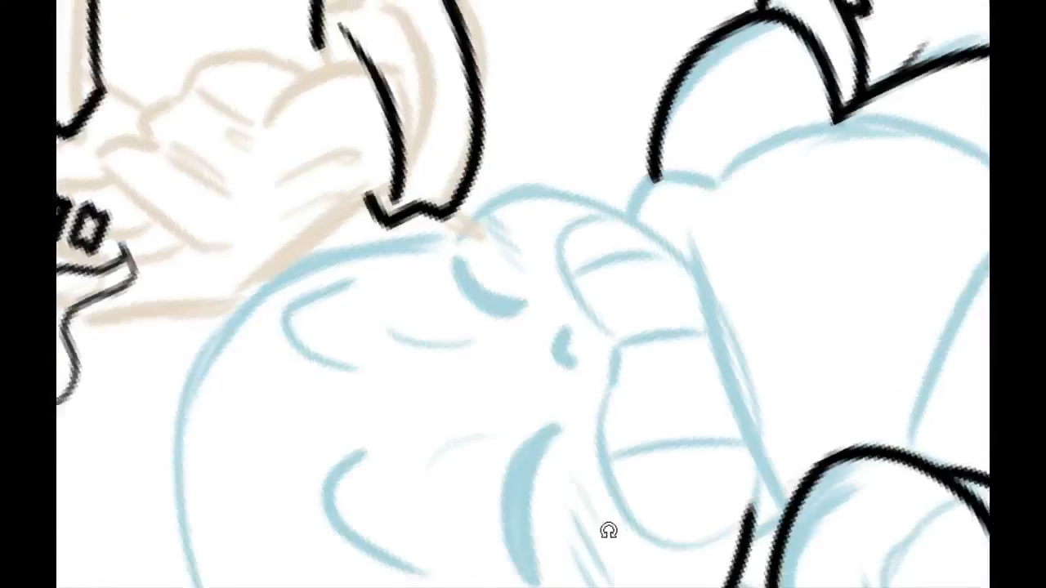
pyautogui.moveTo(596, 417); pyautogui.dragTo(392, 349)
pyautogui.moveTo(245, 173); pyautogui.dragTo(442, 164)
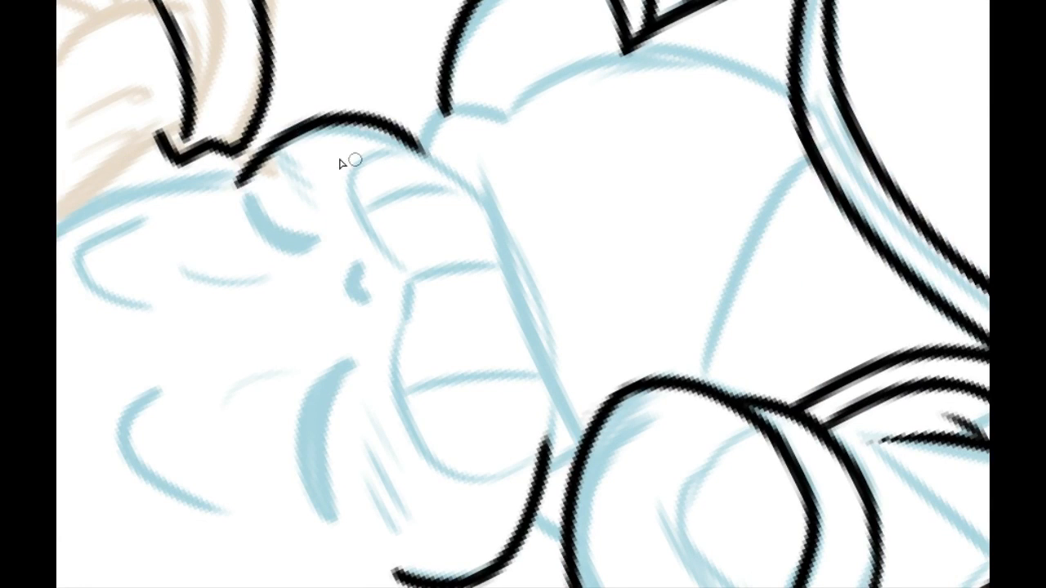
pyautogui.hotkey('ctrl', 'z')
pyautogui.moveTo(245, 179); pyautogui.dragTo(457, 186)
pyautogui.hotkey('ctrl', 'z')
pyautogui.moveTo(249, 183)
pyautogui.mouseDown()
pyautogui.moveTo(346, 114)
pyautogui.moveTo(486, 205)
pyautogui.mouseUp()
pyautogui.hotkey('ctrl', 'z')
pyautogui.moveTo(247, 187); pyautogui.dragTo(501, 217)
pyautogui.hotkey('ctrl', 'z')
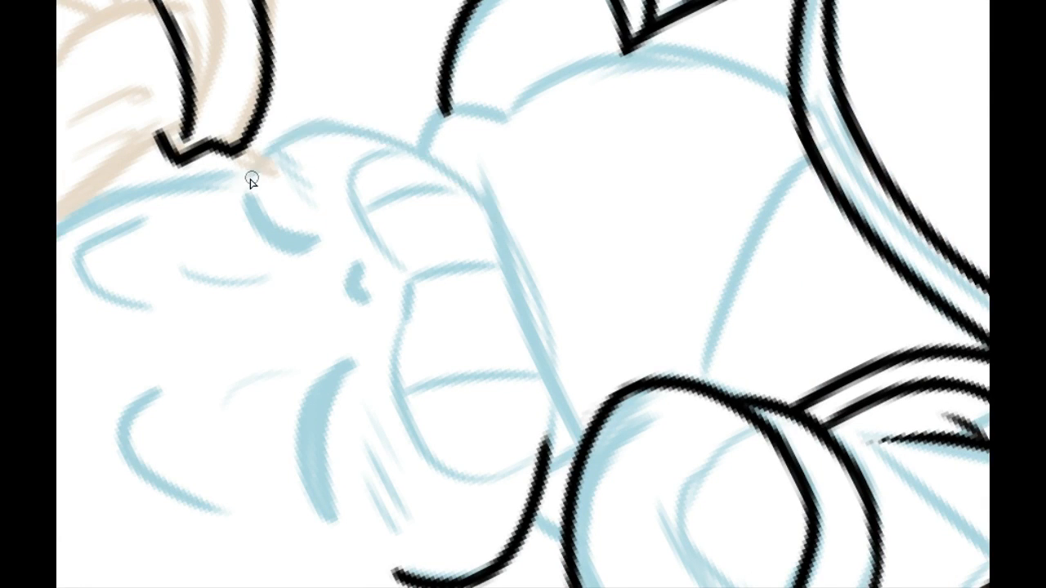
pyautogui.moveTo(245, 185)
pyautogui.mouseDown()
pyautogui.moveTo(327, 131)
pyautogui.moveTo(502, 218)
pyautogui.mouseUp()
pyautogui.hotkey('ctrl', 'z')
pyautogui.moveTo(249, 183)
pyautogui.mouseDown()
pyautogui.moveTo(362, 133)
pyautogui.moveTo(491, 222)
pyautogui.mouseUp()
pyautogui.hotkey('ctrl', 'z')
pyautogui.moveTo(244, 183); pyautogui.dragTo(497, 233)
pyautogui.hotkey('ctrl', 'z')
pyautogui.moveTo(244, 183); pyautogui.dragTo(523, 237)
pyautogui.hotkey('ctrl', 'z')
pyautogui.moveTo(245, 181)
pyautogui.mouseDown()
pyautogui.moveTo(346, 128)
pyautogui.moveTo(498, 236)
pyautogui.mouseUp()
pyautogui.hotkey('ctrl', 'z')
pyautogui.moveTo(238, 178); pyautogui.dragTo(495, 257)
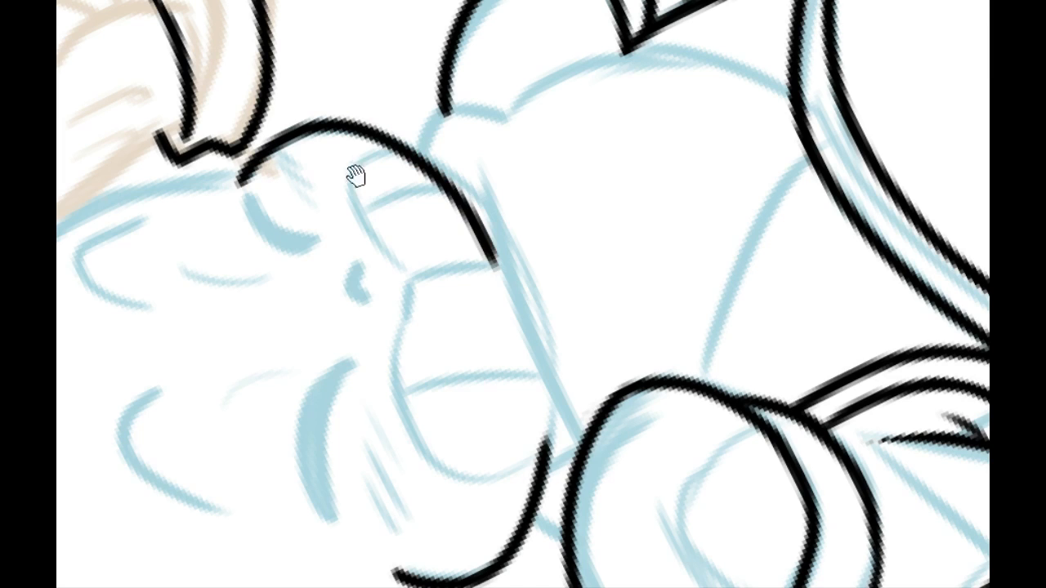
pyautogui.moveTo(352, 183); pyautogui.dragTo(274, 496)
pyautogui.moveTo(328, 406); pyautogui.dragTo(320, 320)
pyautogui.hotkey('ctrl', 'z')
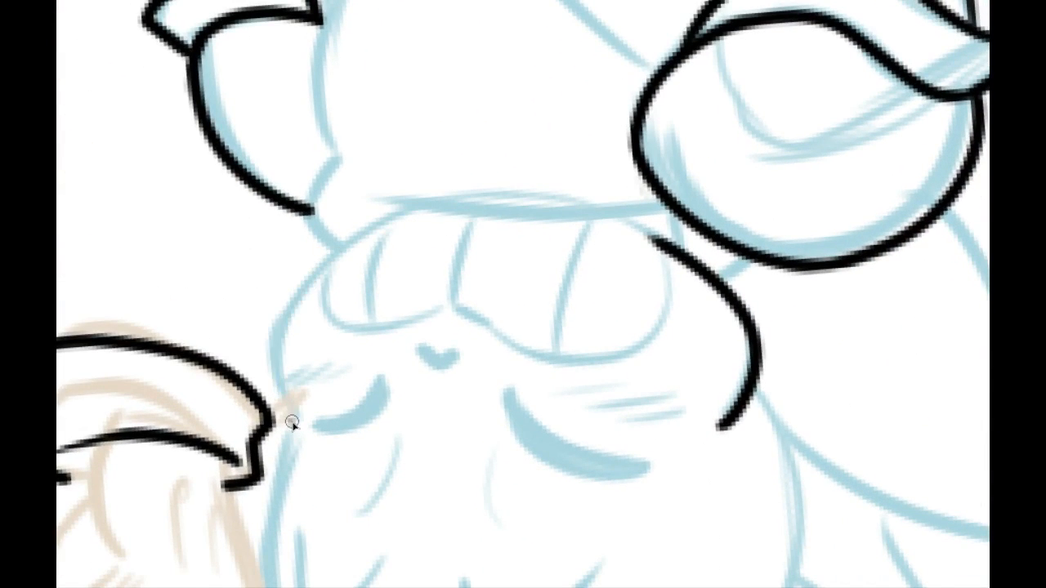
# Step: Ink the cheek beside the taller skeleton's cuff as a rounded arc running down to the collar at the jaw
pyautogui.moveTo(291, 422); pyautogui.dragTo(466, 228)
pyautogui.hotkey('ctrl', 'z')
pyautogui.moveTo(413, 204)
pyautogui.mouseDown()
pyautogui.moveTo(303, 428)
pyautogui.moveTo(275, 381)
pyautogui.moveTo(435, 188)
pyautogui.mouseUp()
pyautogui.hotkey('ctrl', 'z')
pyautogui.hotkey('ctrl', 'z')
pyautogui.hotkey('ctrl', 'z')
pyautogui.moveTo(280, 416)
pyautogui.mouseDown()
pyautogui.moveTo(470, 187)
pyautogui.moveTo(276, 391)
pyautogui.moveTo(313, 442)
pyautogui.mouseUp()
pyautogui.hotkey('ctrl', 'z')
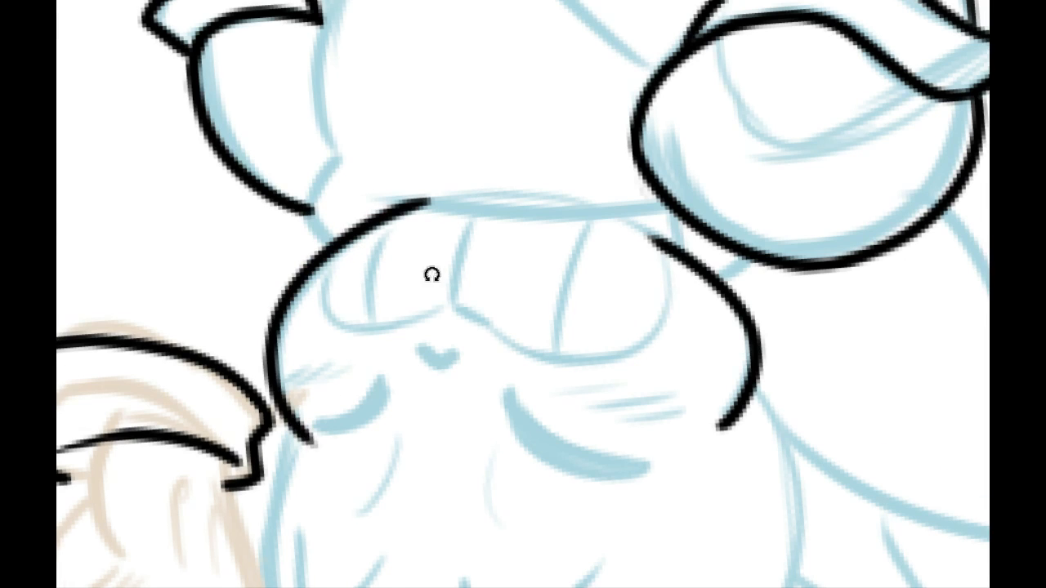
# Step: Extend the jaw line above the raised arm's shoulder down to the collar's edge under the teeth
pyautogui.moveTo(431, 274)
pyautogui.mouseDown()
pyautogui.moveTo(466, 479)
pyautogui.moveTo(492, 285)
pyautogui.moveTo(408, 224)
pyautogui.moveTo(517, 147)
pyautogui.moveTo(388, 234)
pyautogui.moveTo(520, 142)
pyautogui.mouseUp()
pyautogui.hotkey('ctrl', 'z')
pyautogui.hotkey('ctrl', 'z')
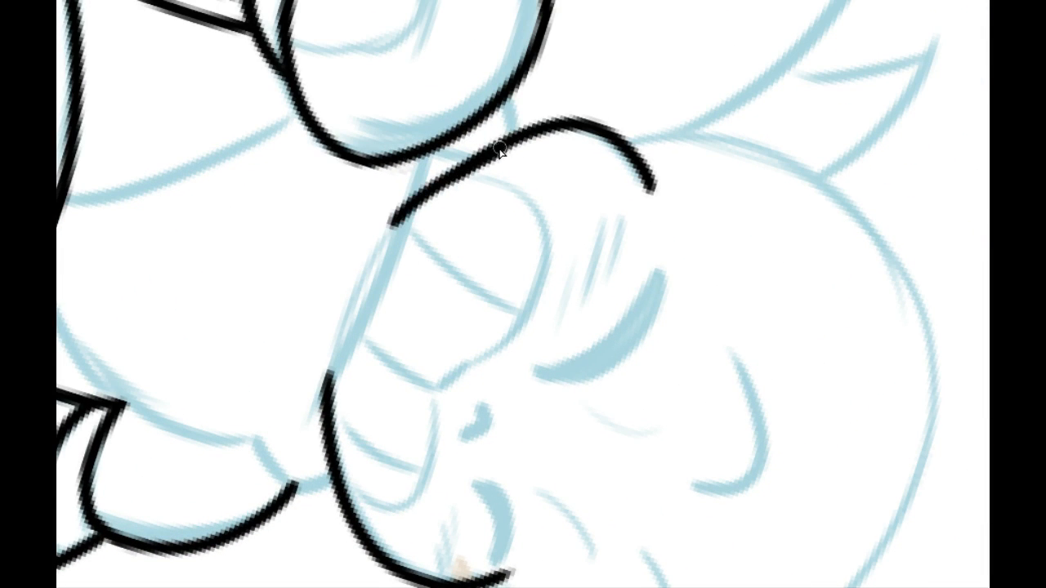
pyautogui.hotkey('ctrl', 'z')
pyautogui.moveTo(394, 229); pyautogui.dragTo(520, 147)
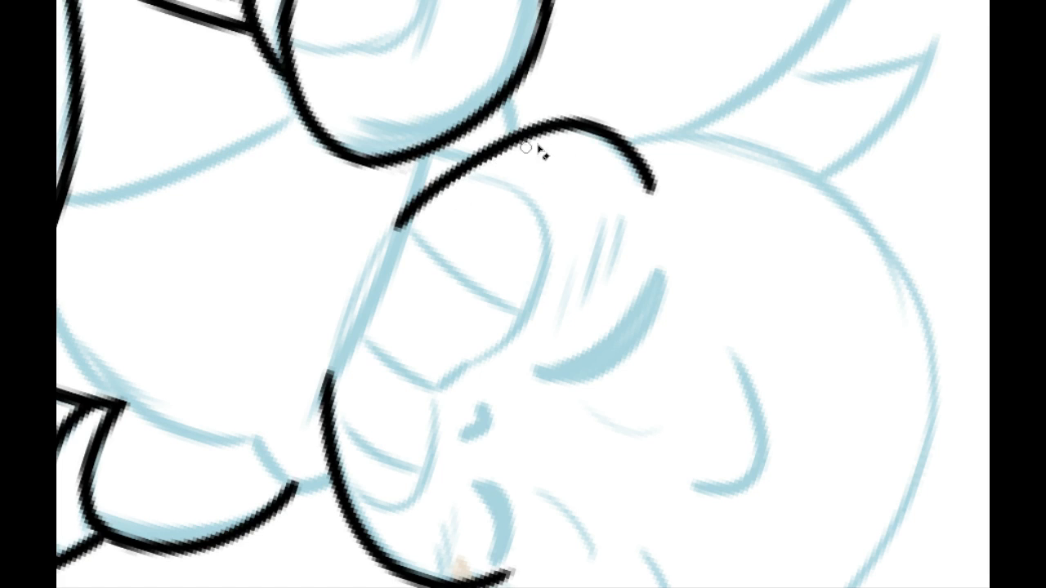
pyautogui.moveTo(395, 200); pyautogui.dragTo(392, 233)
# Step: Taper the upper tip of the cheek line above the shoulder and trim the other cheek line's tip near the cuff
pyautogui.press('p')
pyautogui.moveTo(288, 204)
pyautogui.mouseDown()
pyautogui.moveTo(580, 479)
pyautogui.moveTo(605, 450)
pyautogui.moveTo(315, 285)
pyautogui.mouseUp()
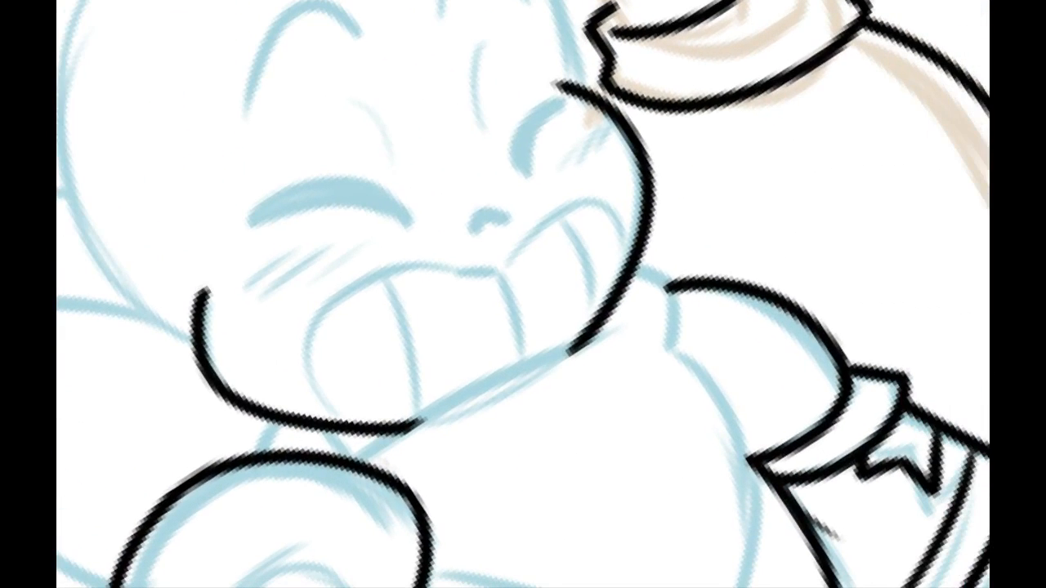
pyautogui.moveTo(199, 257); pyautogui.dragTo(226, 197)
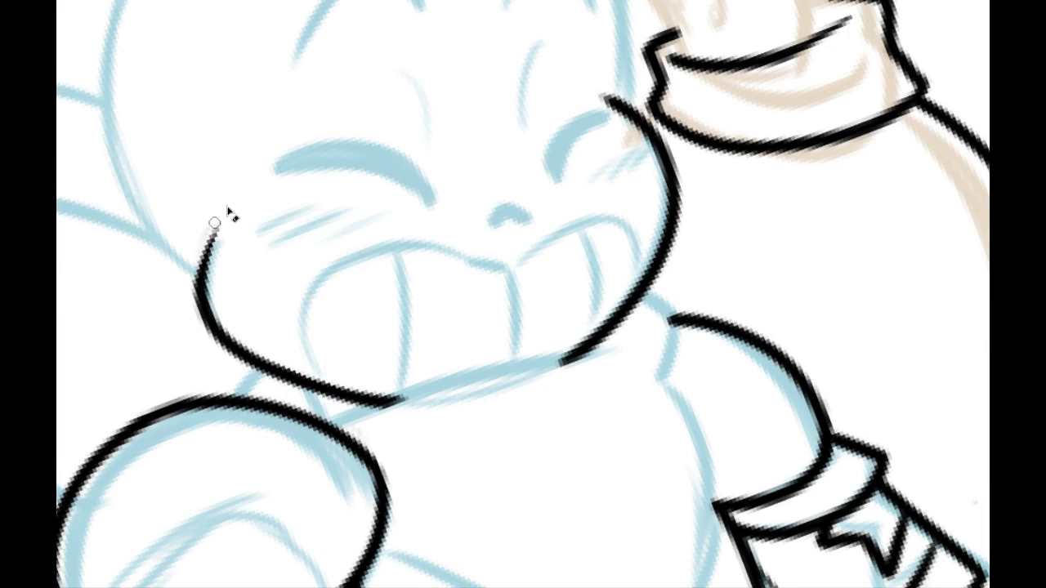
pyautogui.moveTo(225, 222); pyautogui.dragTo(229, 282)
pyautogui.moveTo(218, 227); pyautogui.dragTo(223, 300)
pyautogui.moveTo(275, 218)
pyautogui.mouseDown()
pyautogui.moveTo(333, 333)
pyautogui.moveTo(279, 403)
pyautogui.moveTo(309, 449)
pyautogui.mouseUp()
pyautogui.moveTo(287, 296); pyautogui.dragTo(104, 216)
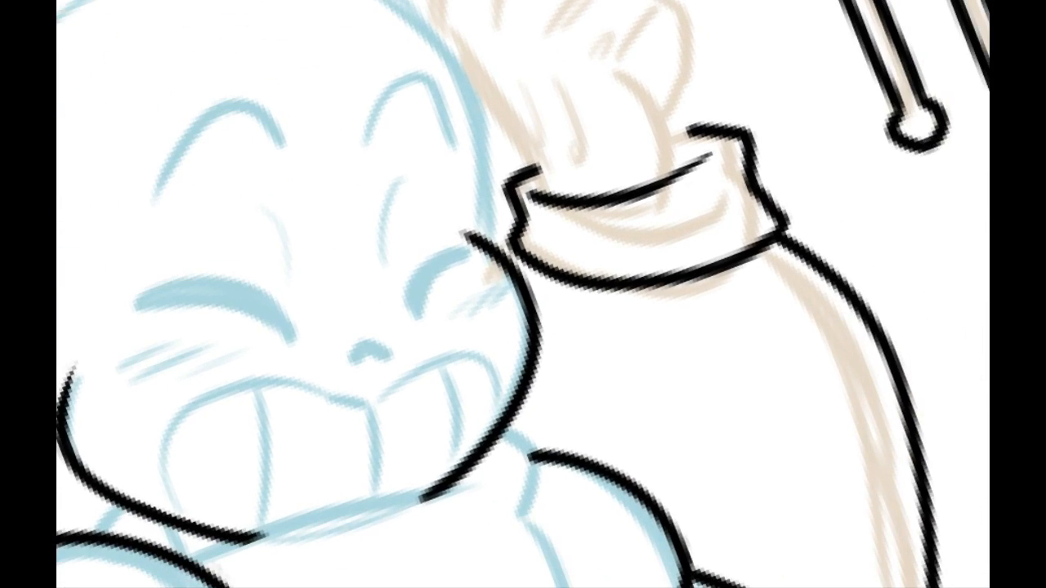
pyautogui.moveTo(470, 267)
pyautogui.mouseDown()
pyautogui.moveTo(474, 240)
pyautogui.moveTo(461, 220)
pyautogui.mouseUp()
# Step: Try to ink the skull's outline in one sweep from the cheek above the raised shoulder up over the crown
pyautogui.moveTo(289, 268); pyautogui.dragTo(303, 160)
pyautogui.moveTo(212, 180)
pyautogui.mouseDown()
pyautogui.moveTo(291, 159)
pyautogui.moveTo(199, 335)
pyautogui.moveTo(282, 23)
pyautogui.mouseUp()
pyautogui.moveTo(314, 106); pyautogui.dragTo(336, 224)
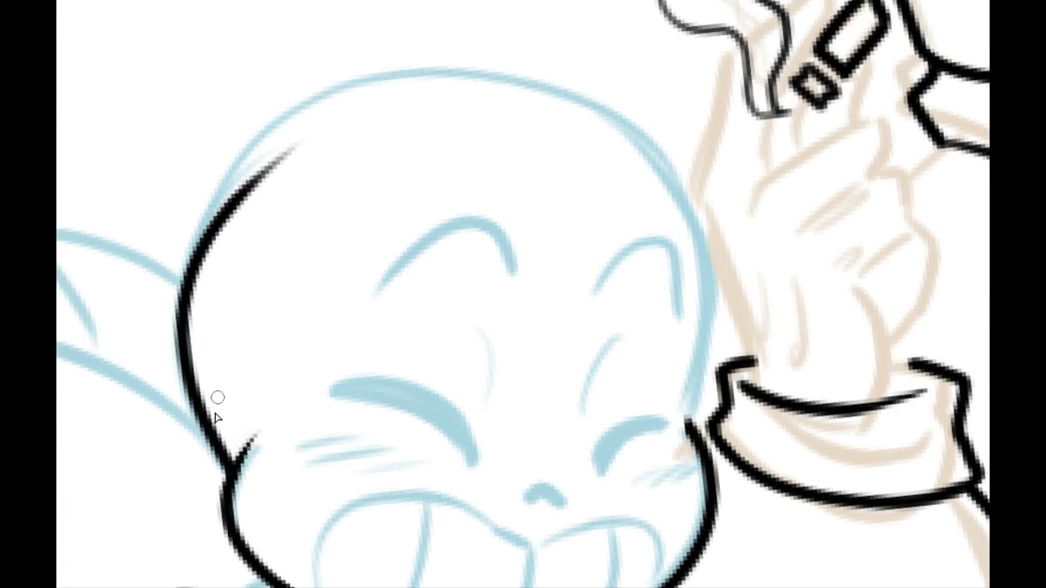
pyautogui.hotkey('ctrl', 'z')
pyautogui.moveTo(229, 476); pyautogui.dragTo(527, 23)
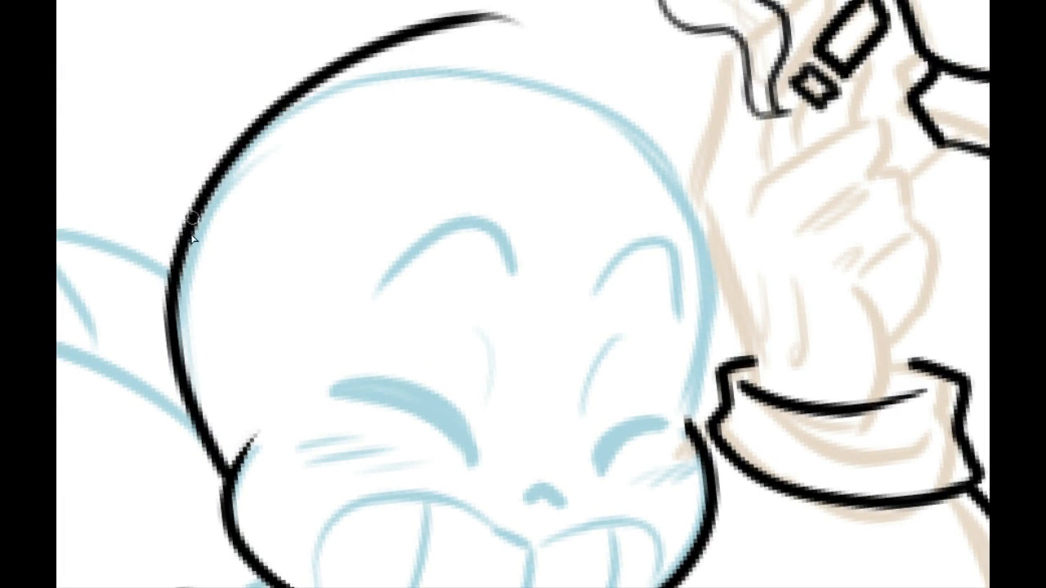
pyautogui.hotkey('ctrl', 'z')
pyautogui.moveTo(229, 478); pyautogui.dragTo(535, 70)
pyautogui.hotkey('ctrl', 'z')
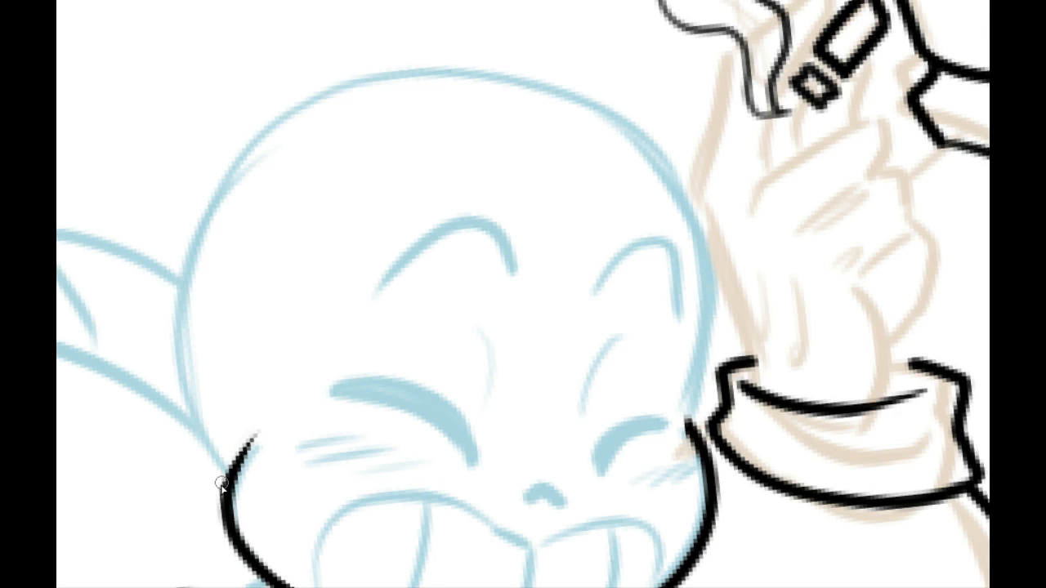
pyautogui.moveTo(222, 482)
pyautogui.mouseDown()
pyautogui.moveTo(380, 80)
pyautogui.moveTo(513, 59)
pyautogui.mouseUp()
pyautogui.hotkey('ctrl', 'z')
pyautogui.moveTo(425, 66)
pyautogui.mouseDown()
pyautogui.moveTo(363, 85)
pyautogui.moveTo(235, 472)
pyautogui.moveTo(506, 53)
pyautogui.moveTo(244, 482)
pyautogui.moveTo(204, 427)
pyautogui.mouseUp()
pyautogui.hotkey('ctrl', 'z')
pyautogui.hotkey('ctrl', 'z')
pyautogui.hotkey('ctrl', 'z')
pyautogui.moveTo(233, 482)
pyautogui.mouseDown()
pyautogui.moveTo(514, 71)
pyautogui.moveTo(204, 445)
pyautogui.mouseUp()
pyautogui.hotkey('ctrl', 'z')
pyautogui.hotkey('ctrl', 'z')
pyautogui.moveTo(233, 478)
pyautogui.mouseDown()
pyautogui.moveTo(474, 28)
pyautogui.moveTo(217, 154)
pyautogui.moveTo(243, 495)
pyautogui.moveTo(175, 269)
pyautogui.moveTo(564, 45)
pyautogui.mouseUp()
pyautogui.hotkey('ctrl', 'z')
pyautogui.hotkey('ctrl', 'z')
pyautogui.hotkey('ctrl', 'z')
# Step: Ink the skull's outline from the cheek notch beside the taller skeleton's cuff up and around to the crown
pyautogui.moveTo(368, 148); pyautogui.dragTo(343, 504)
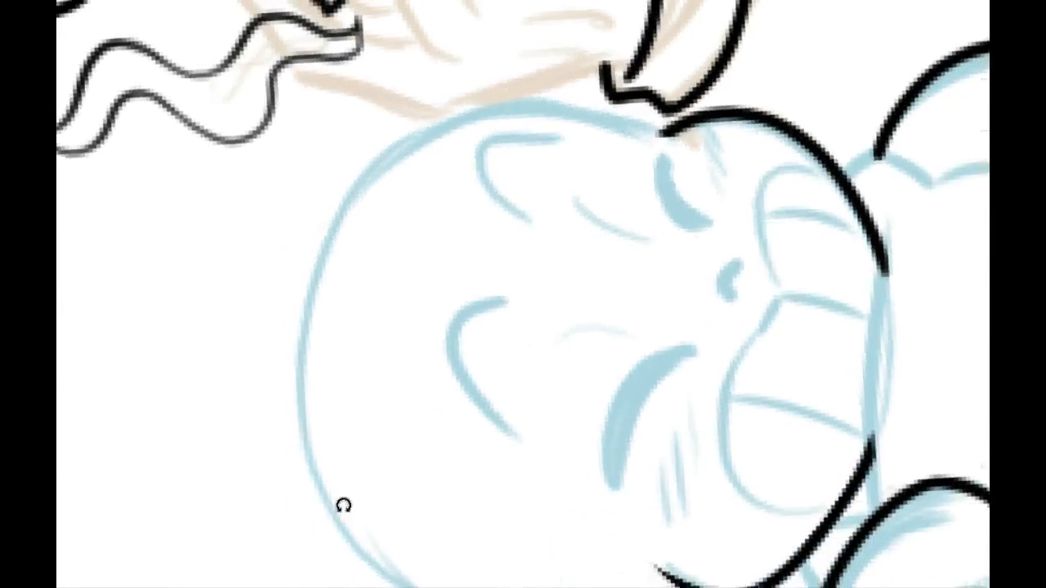
pyautogui.moveTo(344, 306); pyautogui.dragTo(273, 335)
pyautogui.moveTo(411, 179); pyautogui.dragTo(362, 260)
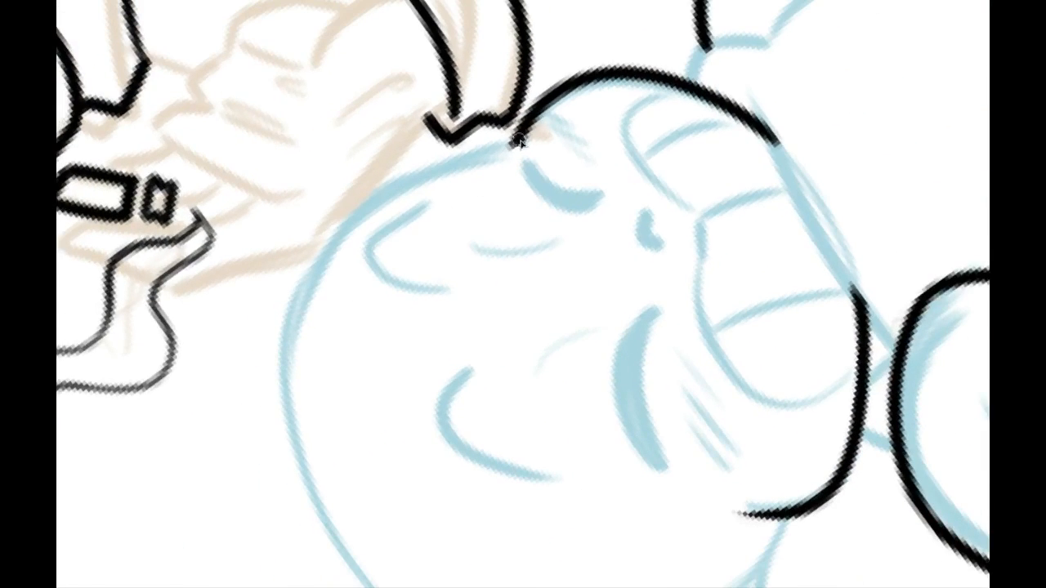
pyautogui.moveTo(519, 142); pyautogui.dragTo(322, 561)
pyautogui.hotkey('ctrl', 'z')
pyautogui.moveTo(507, 145)
pyautogui.mouseDown()
pyautogui.moveTo(327, 520)
pyautogui.moveTo(364, 565)
pyautogui.mouseUp()
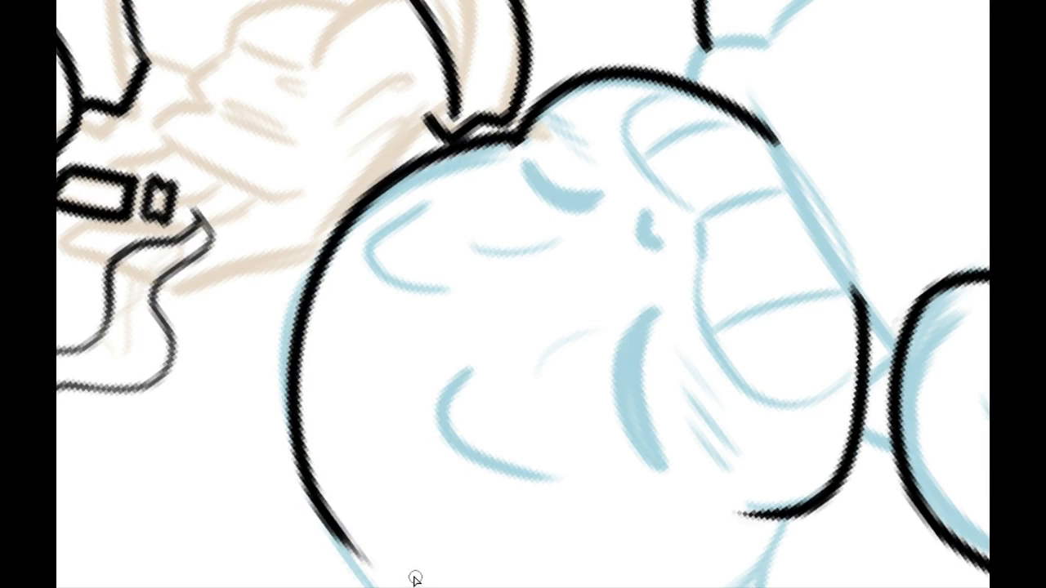
pyautogui.moveTo(327, 465); pyautogui.dragTo(191, 112)
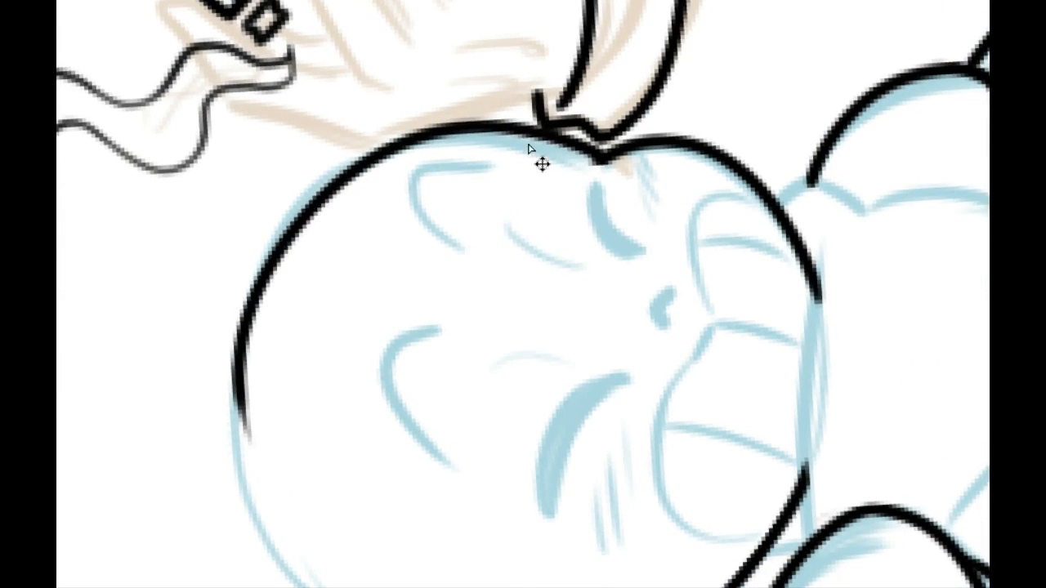
pyautogui.hotkey('ctrl', 'z')
pyautogui.moveTo(600, 157); pyautogui.dragTo(303, 367)
pyautogui.hotkey('ctrl', 'z')
pyautogui.moveTo(294, 299)
pyautogui.mouseDown()
pyautogui.moveTo(358, 263)
pyautogui.moveTo(382, 194)
pyautogui.mouseUp()
pyautogui.moveTo(571, 60)
pyautogui.mouseDown()
pyautogui.moveTo(281, 334)
pyautogui.moveTo(327, 467)
pyautogui.mouseUp()
pyautogui.hotkey('ctrl', 'z')
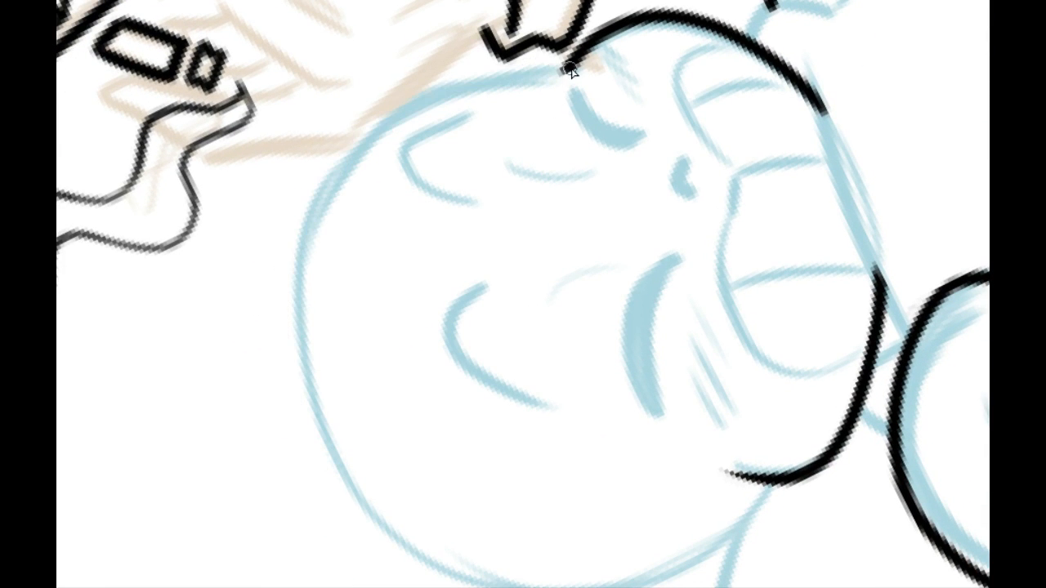
pyautogui.moveTo(572, 71); pyautogui.dragTo(355, 450)
# Step: Ink the back of the skull from the cheek above the raised shoulder up to meet the line at the crown
pyautogui.moveTo(280, 207); pyautogui.dragTo(252, 112)
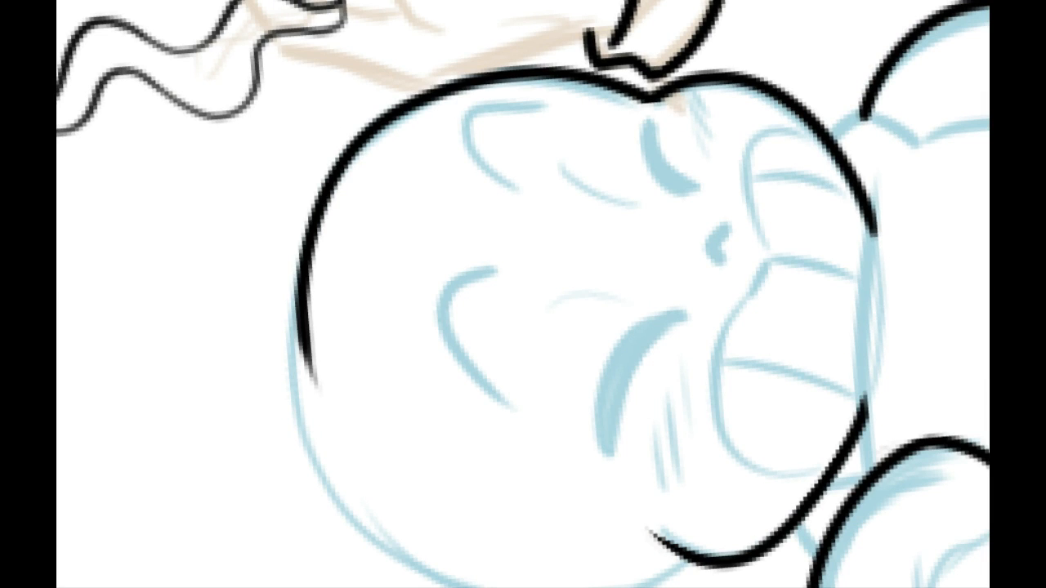
pyautogui.moveTo(295, 187); pyautogui.dragTo(628, 5)
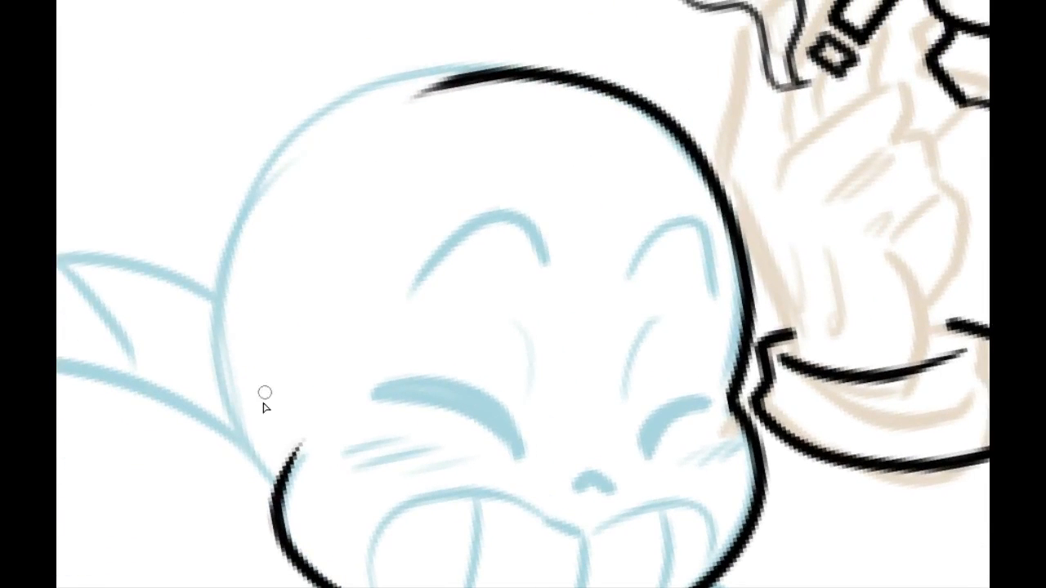
pyautogui.moveTo(281, 488); pyautogui.dragTo(476, 69)
pyautogui.moveTo(205, 292); pyautogui.dragTo(592, 96)
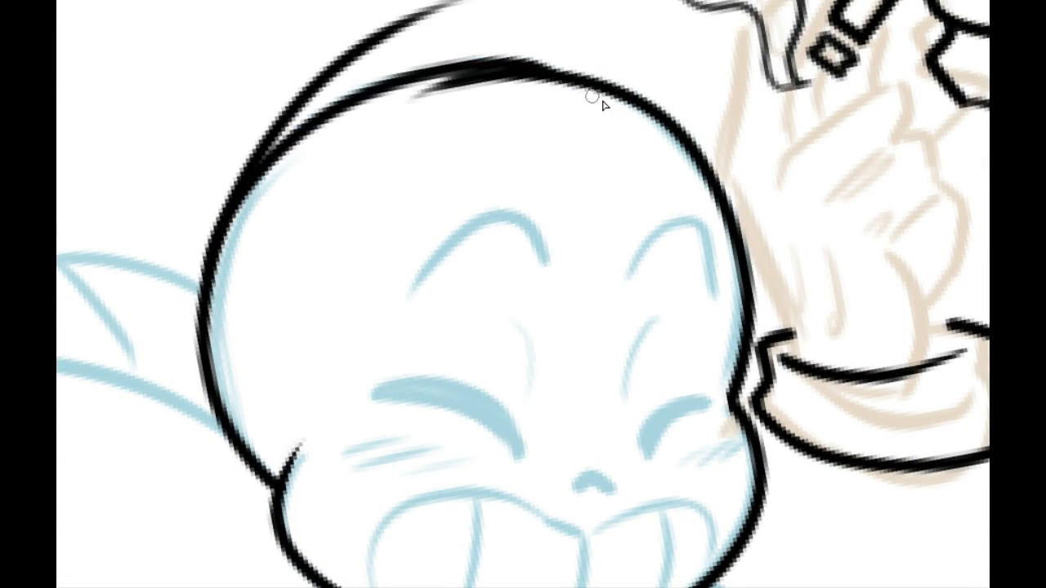
# Step: Try to smooth the thick overlap where the two skull outline strokes meet at the small skeleton's crown
pyautogui.moveTo(310, 169)
pyautogui.mouseDown()
pyautogui.moveTo(301, 343)
pyautogui.moveTo(351, 156)
pyautogui.moveTo(545, 76)
pyautogui.mouseUp()
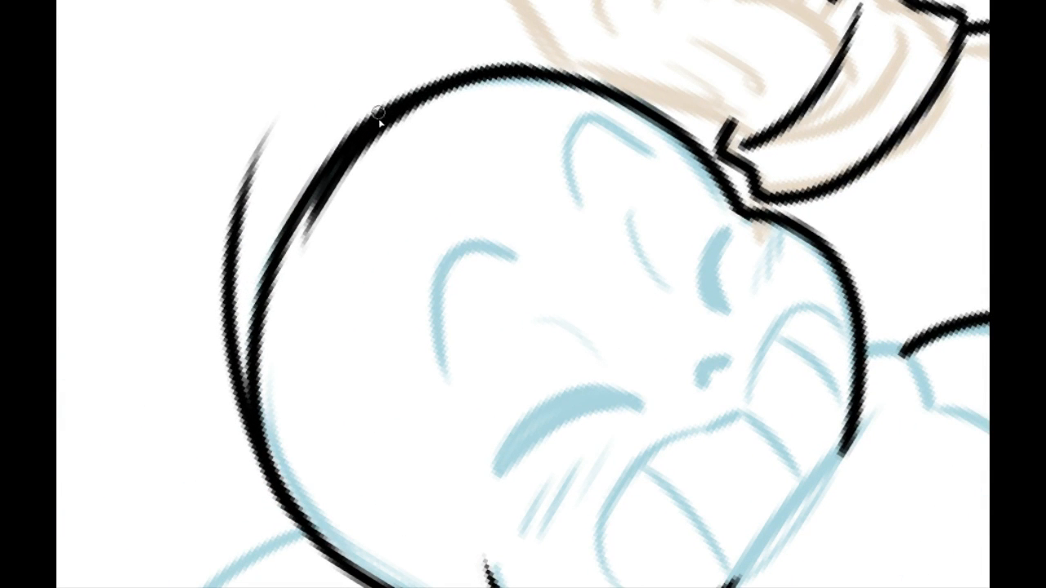
pyautogui.hotkey('ctrl', 'z')
pyautogui.moveTo(325, 185); pyautogui.dragTo(502, 87)
pyautogui.moveTo(337, 164); pyautogui.dragTo(520, 69)
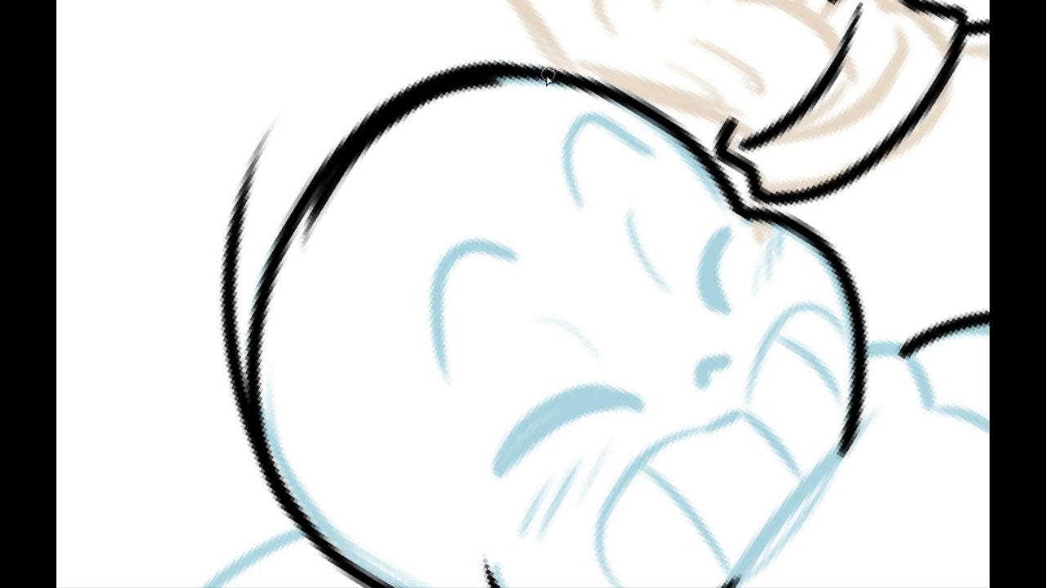
pyautogui.hotkey('ctrl', 'z')
pyautogui.moveTo(343, 149); pyautogui.dragTo(542, 75)
pyautogui.hotkey('ctrl', 'z')
pyautogui.moveTo(339, 156)
pyautogui.mouseDown()
pyautogui.moveTo(474, 70)
pyautogui.moveTo(554, 73)
pyautogui.moveTo(329, 181)
pyautogui.moveTo(489, 75)
pyautogui.moveTo(553, 85)
pyautogui.mouseUp()
pyautogui.hotkey('ctrl', 'z')
pyautogui.hotkey('ctrl', 'z')
pyautogui.hotkey('ctrl', 'z')
pyautogui.moveTo(368, 122); pyautogui.dragTo(582, 90)
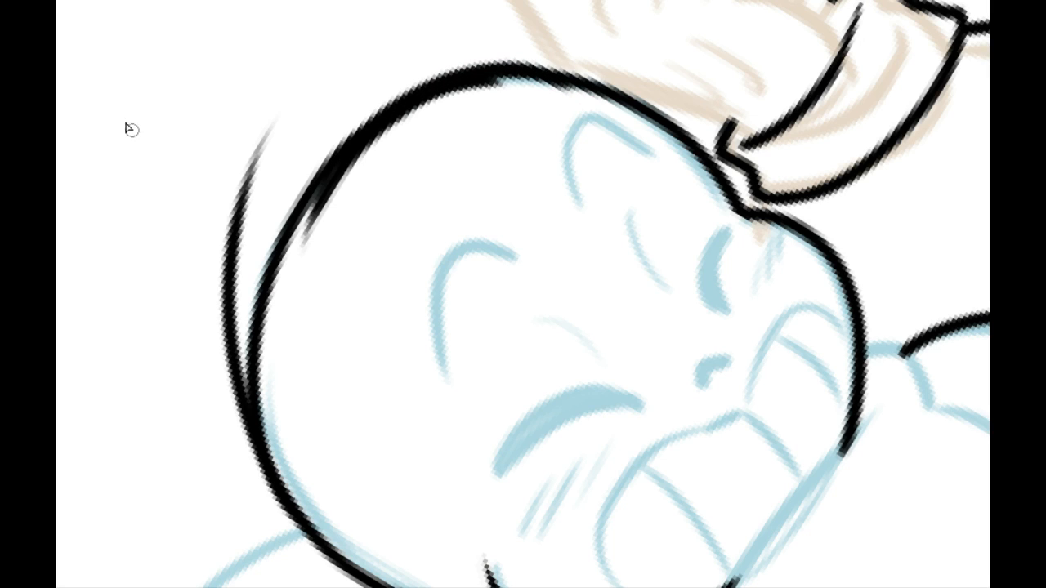
pyautogui.moveTo(307, 243)
pyautogui.mouseDown()
pyautogui.moveTo(348, 172)
pyautogui.moveTo(433, 100)
pyautogui.moveTo(326, 201)
pyautogui.moveTo(396, 133)
pyautogui.mouseUp()
pyautogui.hotkey('ctrl', 'z')
pyautogui.hotkey('ctrl', 'z')
# Step: Erase the doubled inner stroke at the crown so the skull outline keeps an even line width
pyautogui.moveTo(327, 201); pyautogui.dragTo(487, 85)
pyautogui.moveTo(344, 168)
pyautogui.mouseDown()
pyautogui.moveTo(493, 85)
pyautogui.moveTo(552, 101)
pyautogui.mouseUp()
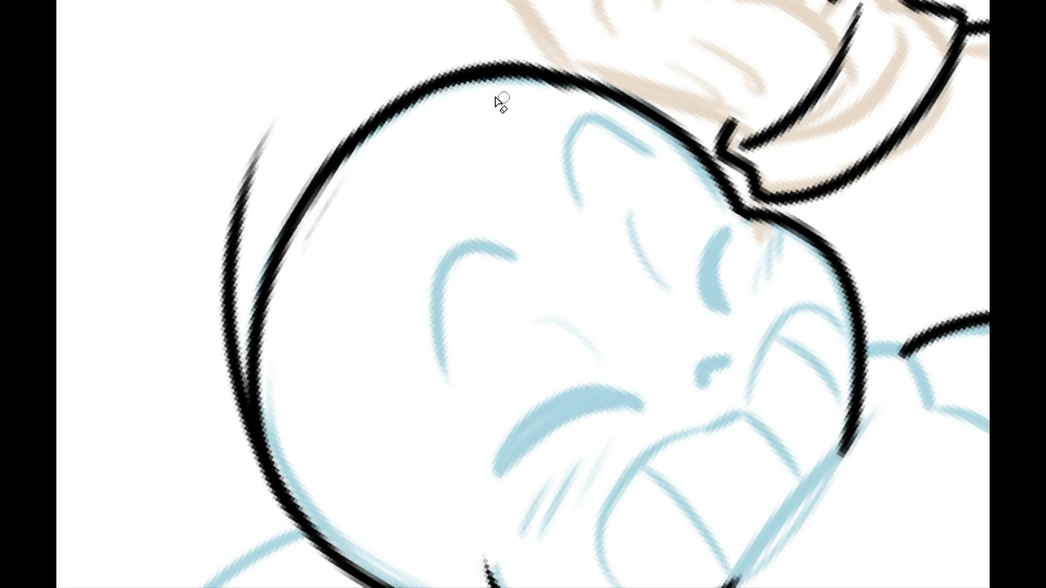
pyautogui.moveTo(429, 106); pyautogui.dragTo(558, 103)
pyautogui.hotkey('ctrl', 'z')
pyautogui.moveTo(487, 84); pyautogui.dragTo(382, 205)
# Step: Trim the inner edge of the skull outline along the curve facing the taller skeleton's hand
pyautogui.hotkey('ctrl', '+')
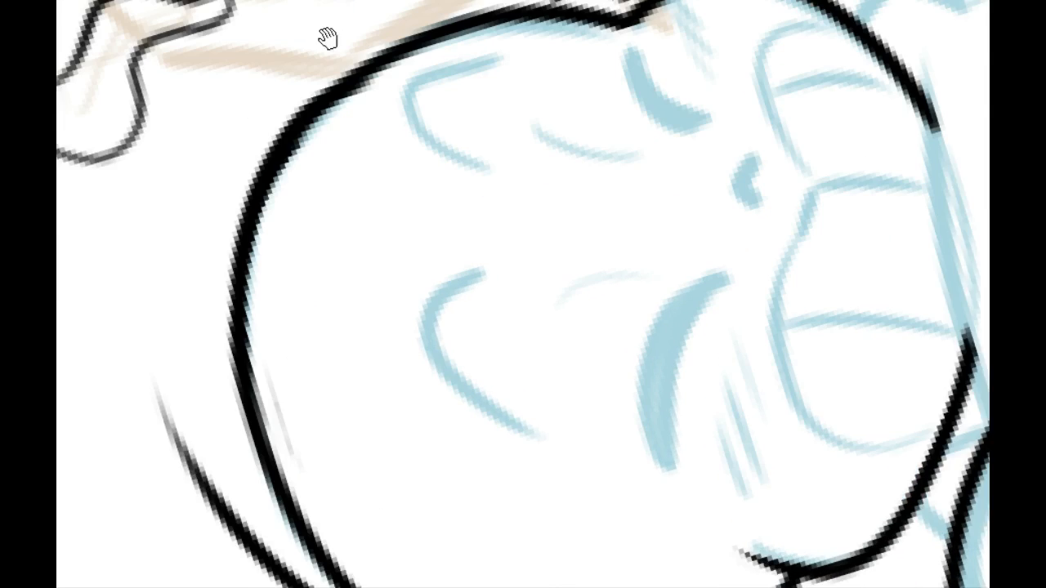
pyautogui.moveTo(329, 37); pyautogui.dragTo(369, 78)
pyautogui.moveTo(324, 222); pyautogui.dragTo(404, 125)
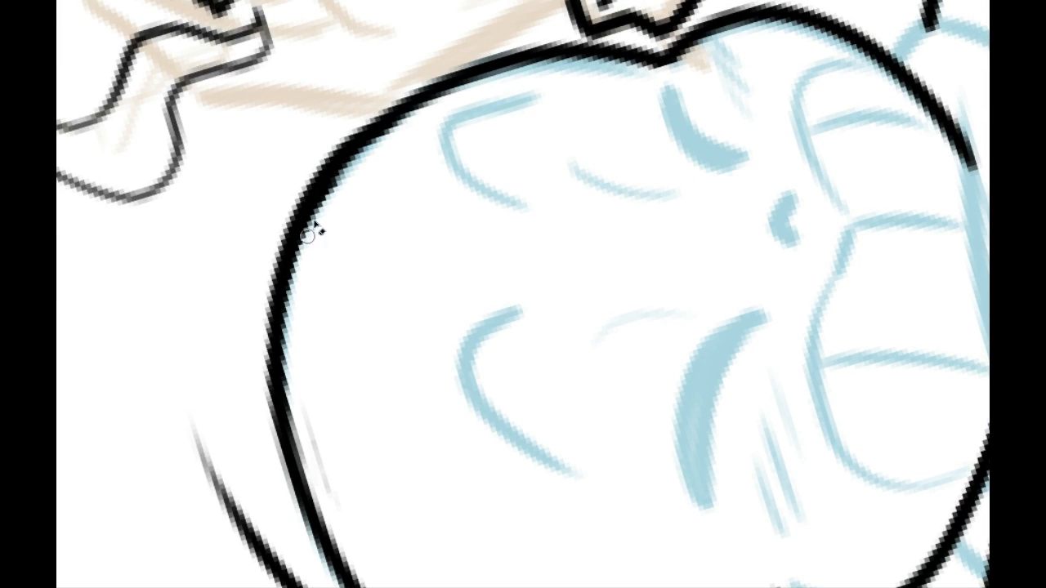
pyautogui.moveTo(321, 236); pyautogui.dragTo(455, 110)
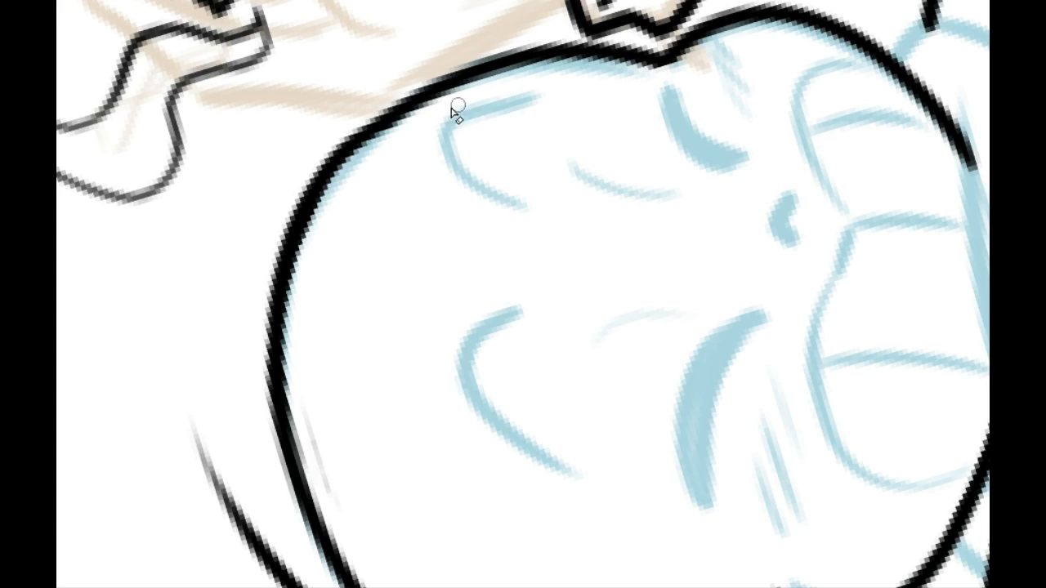
pyautogui.hotkey('ctrl', 'z')
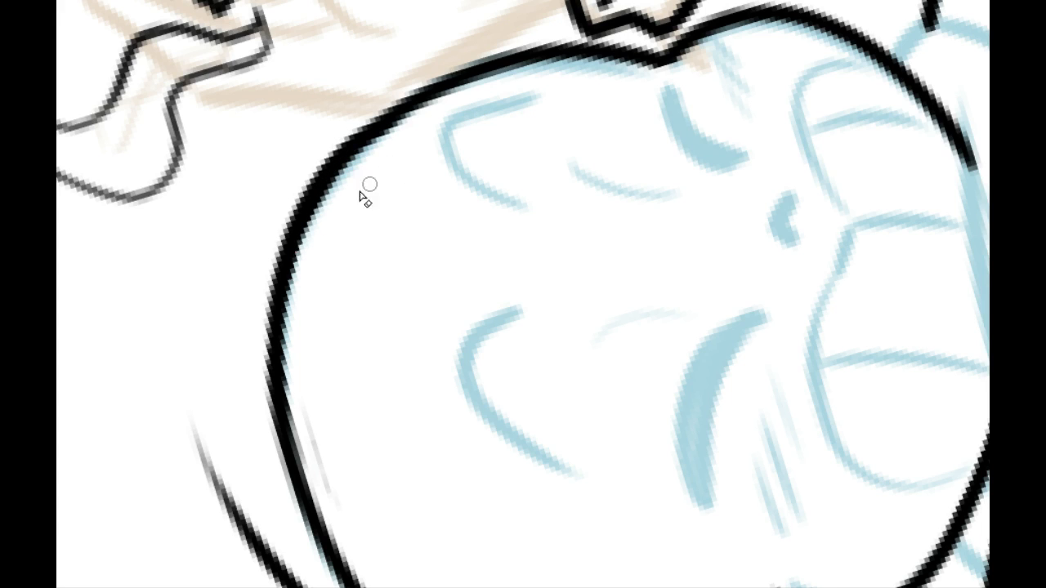
pyautogui.moveTo(311, 237); pyautogui.dragTo(414, 133)
pyautogui.hotkey('ctrl', 'z')
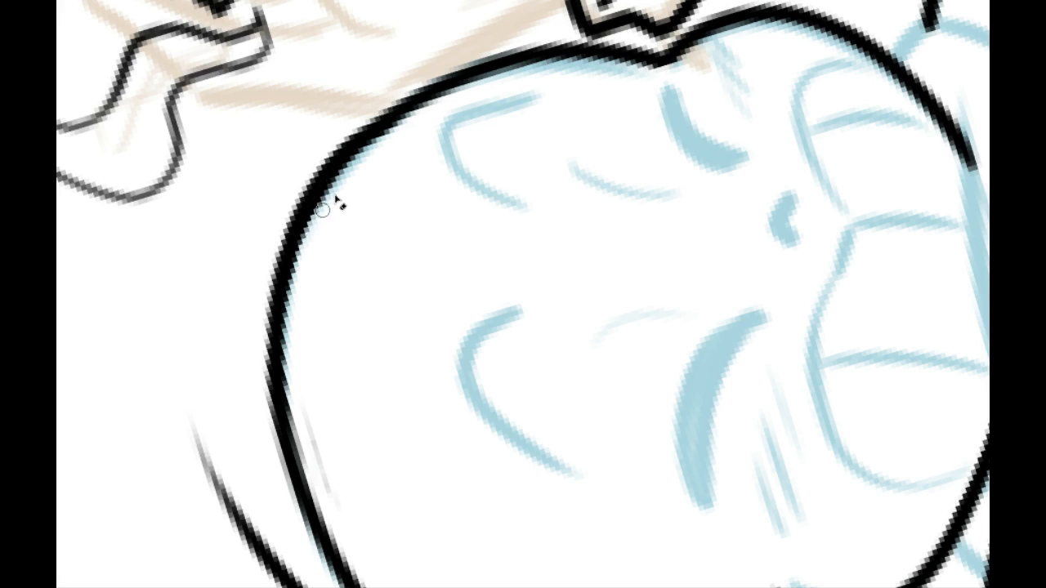
pyautogui.moveTo(323, 232); pyautogui.dragTo(474, 116)
pyautogui.moveTo(344, 175); pyautogui.dragTo(454, 109)
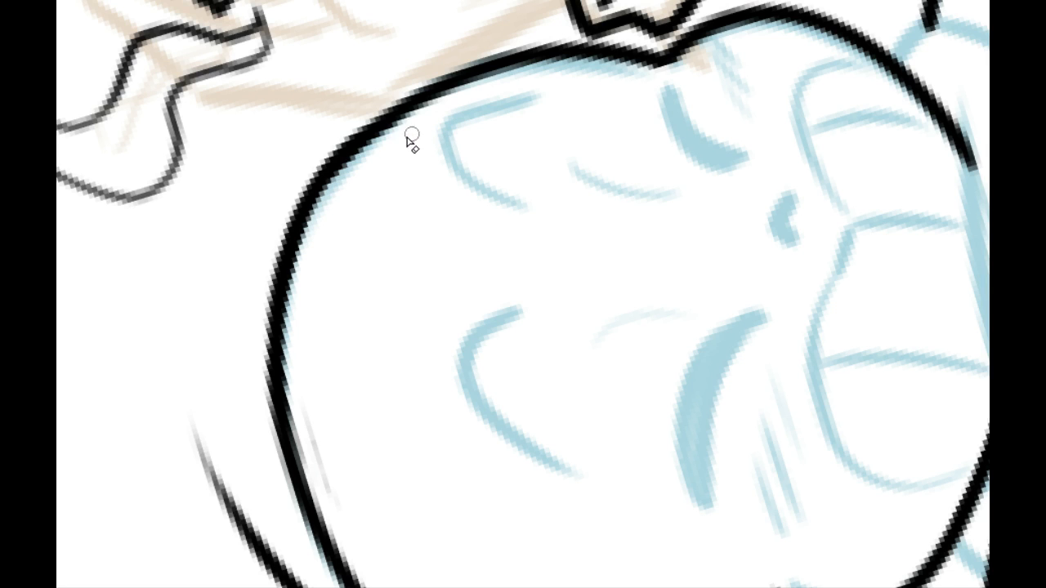
# Step: Erase the stray outer stroke that runs off the back of the skull above the crown
pyautogui.press('r')
pyautogui.moveTo(231, 197)
pyautogui.mouseDown()
pyautogui.moveTo(390, 2)
pyautogui.moveTo(590, 1)
pyautogui.mouseUp()
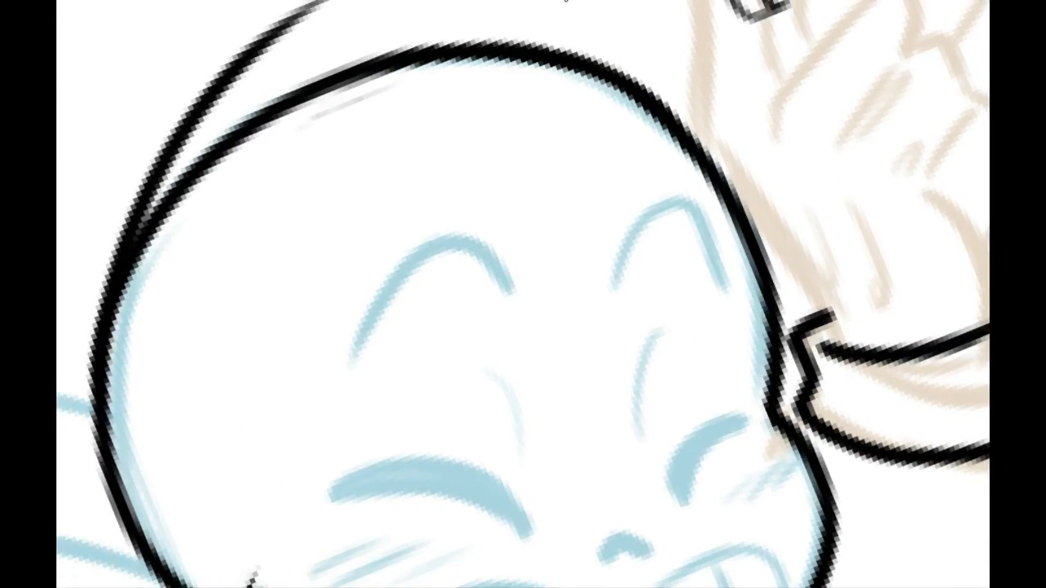
pyautogui.moveTo(298, 81); pyautogui.dragTo(414, 93)
pyautogui.moveTo(219, 310); pyautogui.dragTo(319, 159)
pyautogui.hotkey('ctrl', 'z')
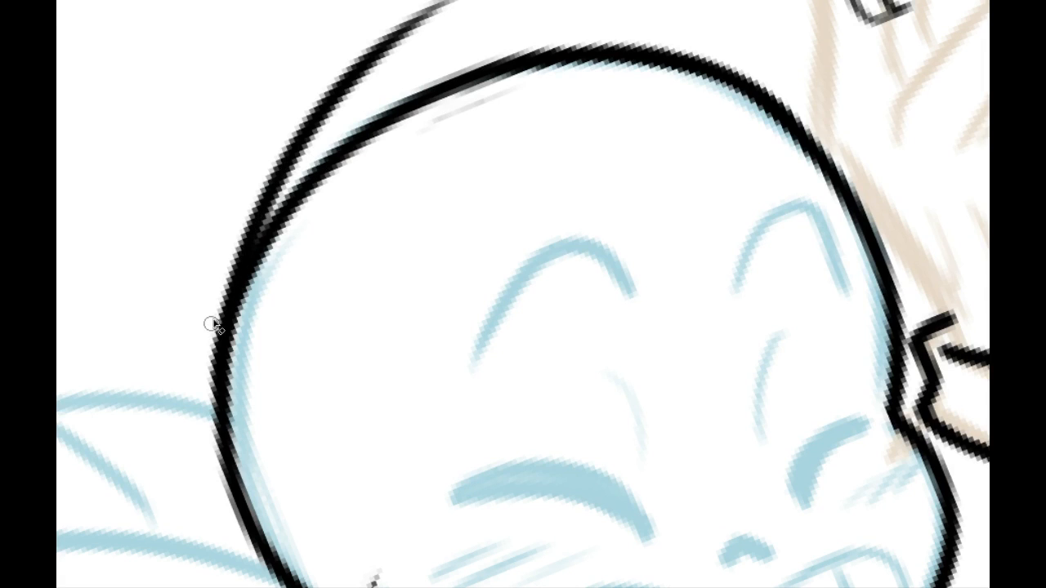
pyautogui.moveTo(212, 325)
pyautogui.mouseDown()
pyautogui.moveTo(342, 140)
pyautogui.moveTo(278, 204)
pyautogui.mouseUp()
pyautogui.hotkey('ctrl', 'z')
pyautogui.moveTo(208, 353)
pyautogui.mouseDown()
pyautogui.moveTo(292, 178)
pyautogui.moveTo(292, 154)
pyautogui.mouseUp()
pyautogui.moveTo(252, 200); pyautogui.dragTo(335, 90)
pyautogui.moveTo(249, 208)
pyautogui.mouseDown()
pyautogui.moveTo(325, 123)
pyautogui.moveTo(257, 138)
pyautogui.mouseUp()
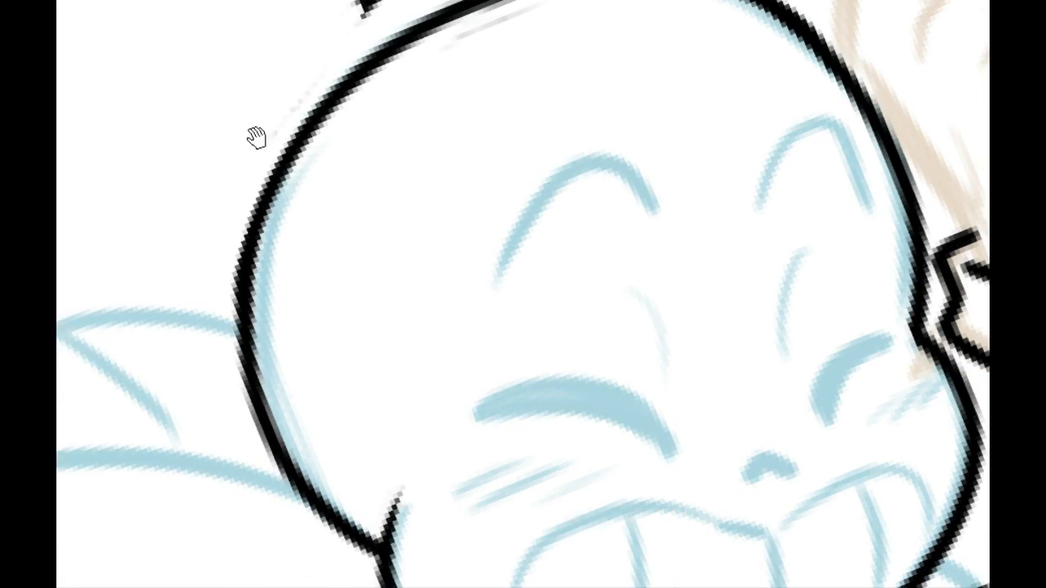
# Step: Smooth the outer edge of the back of the skull and erase the leftover specks around it
pyautogui.moveTo(199, 219); pyautogui.dragTo(263, 130)
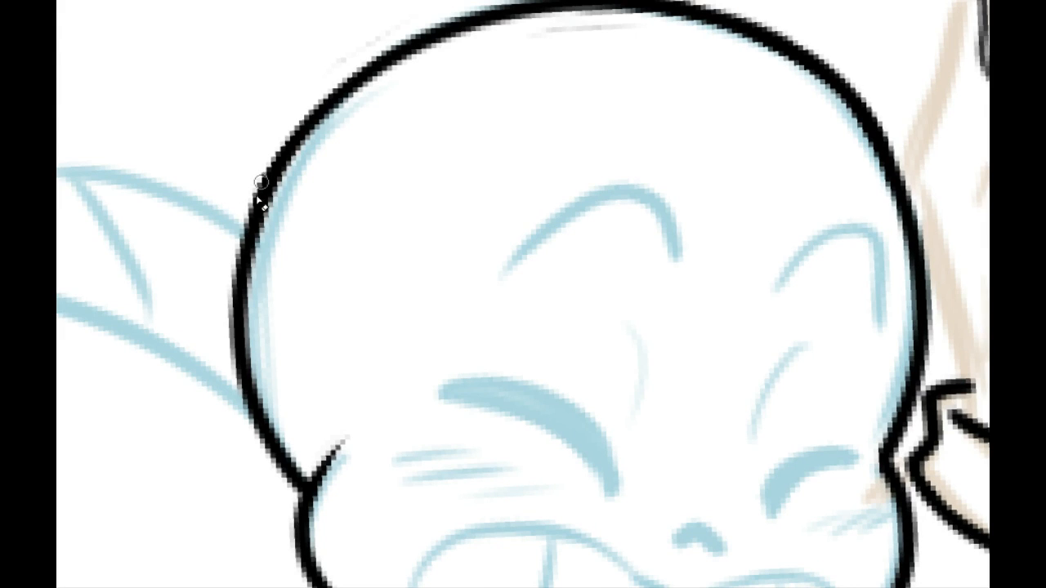
pyautogui.moveTo(244, 213); pyautogui.dragTo(319, 106)
pyautogui.moveTo(355, 65); pyautogui.dragTo(245, 178)
pyautogui.moveTo(294, 131); pyautogui.dragTo(258, 212)
pyautogui.moveTo(410, 169); pyautogui.dragTo(476, 142)
pyautogui.moveTo(333, 113)
pyautogui.mouseDown()
pyautogui.moveTo(351, 86)
pyautogui.moveTo(434, 58)
pyautogui.mouseUp()
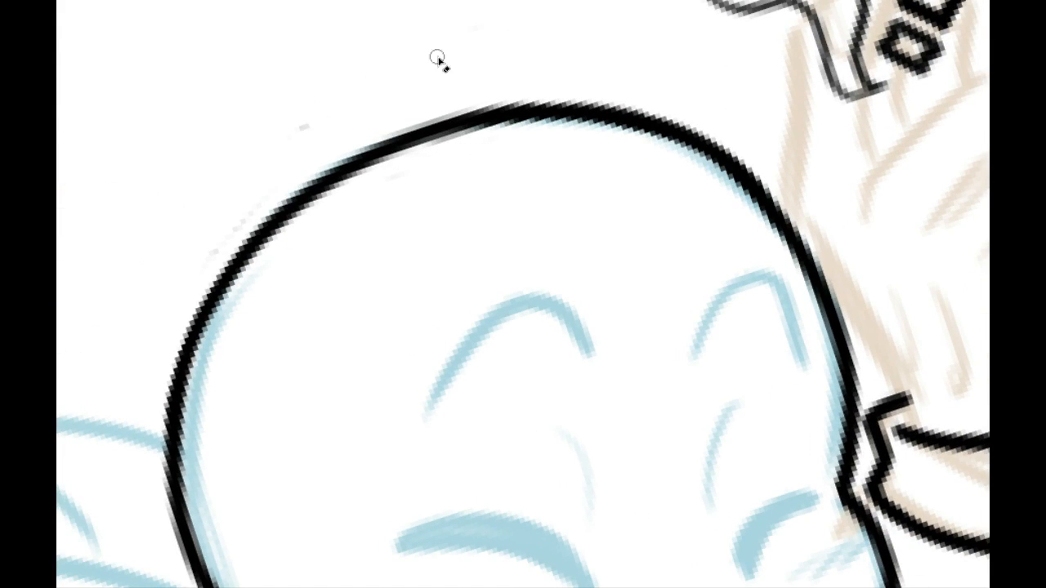
pyautogui.moveTo(310, 228); pyautogui.dragTo(187, 77)
pyautogui.moveTo(250, 125)
pyautogui.mouseDown()
pyautogui.moveTo(196, 255)
pyautogui.moveTo(214, 388)
pyautogui.mouseUp()
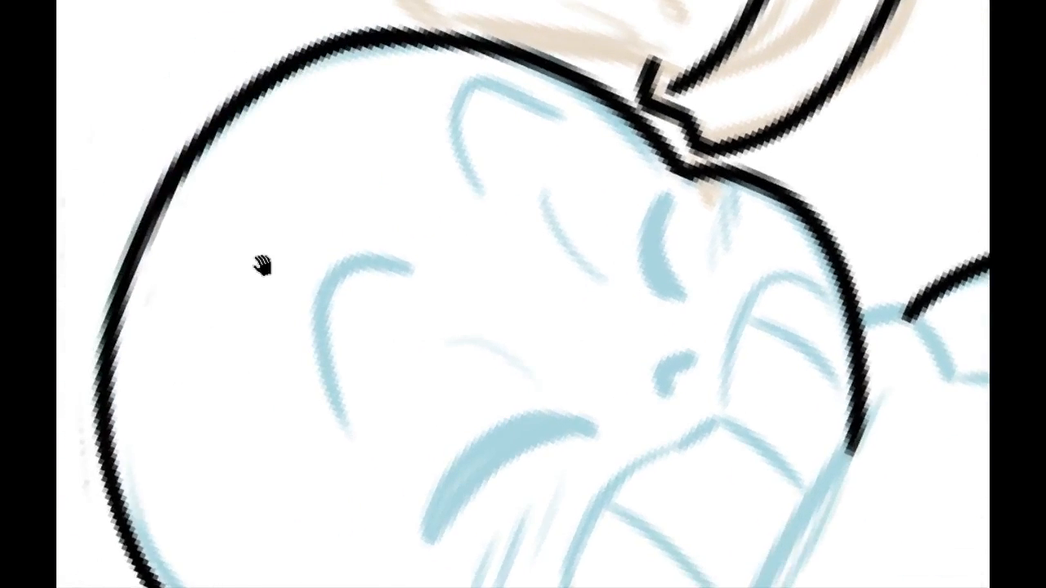
# Step: Trim the outer edge of the skull outline at the crown and check the whole head's shape
pyautogui.moveTo(261, 266); pyautogui.dragTo(303, 314)
pyautogui.moveTo(283, 122); pyautogui.dragTo(436, 69)
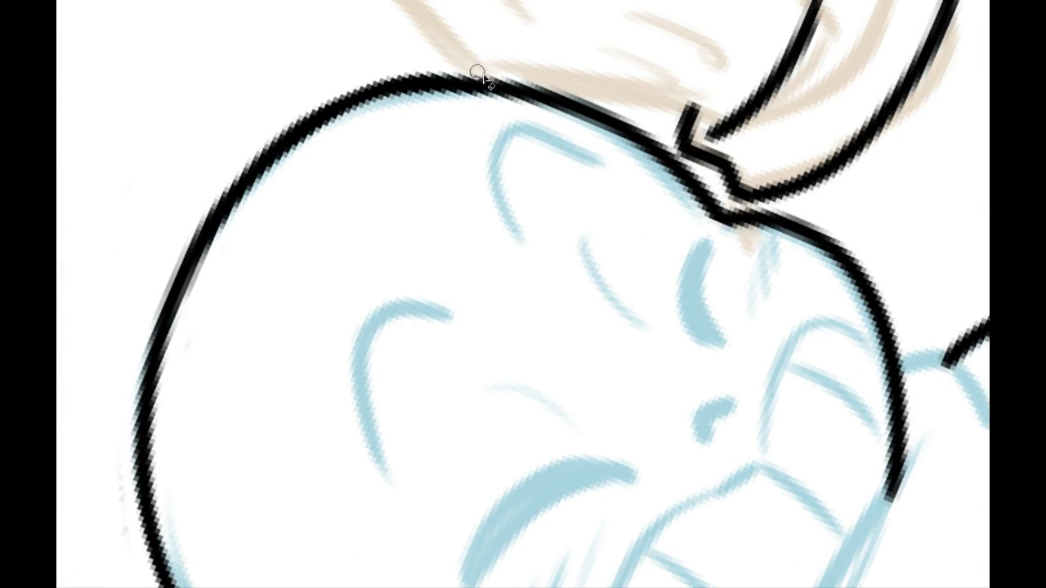
pyautogui.click(360, 1)
pyautogui.click(329, 1)
pyautogui.click(330, 0)
pyautogui.click(330, 1)
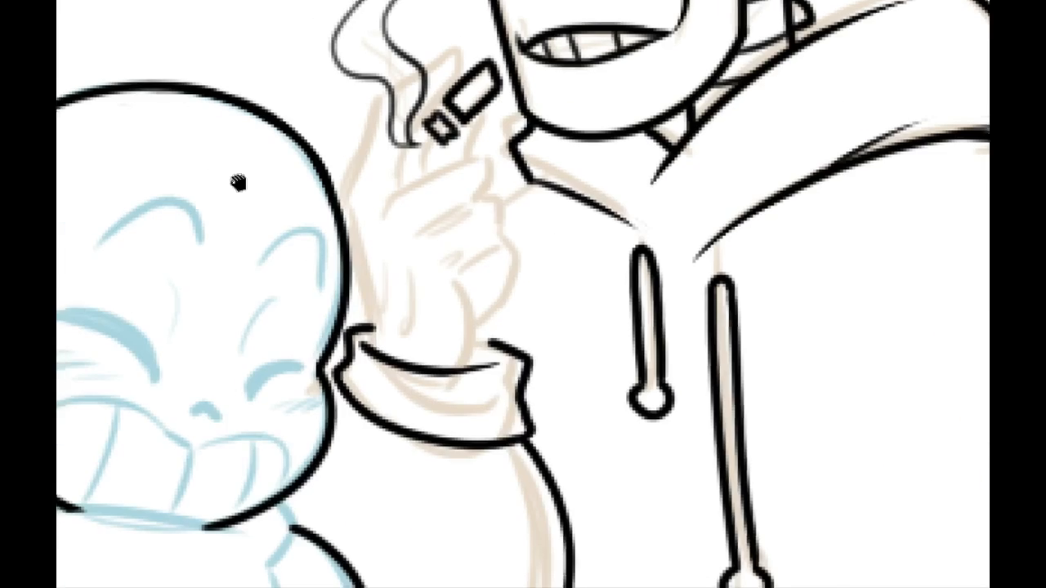
pyautogui.moveTo(85, 241); pyautogui.dragTo(372, 210)
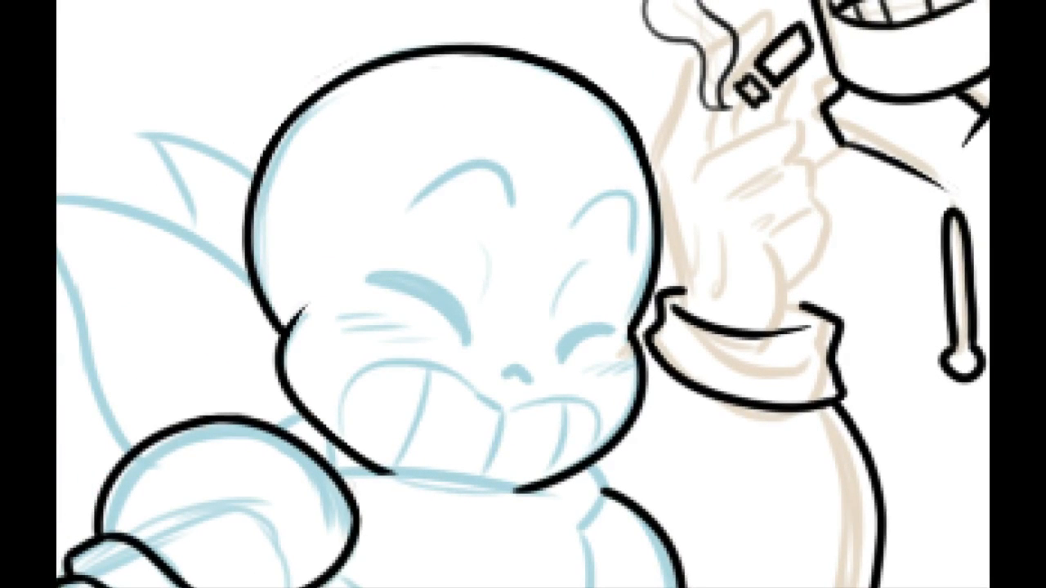
pyautogui.click(329, 2)
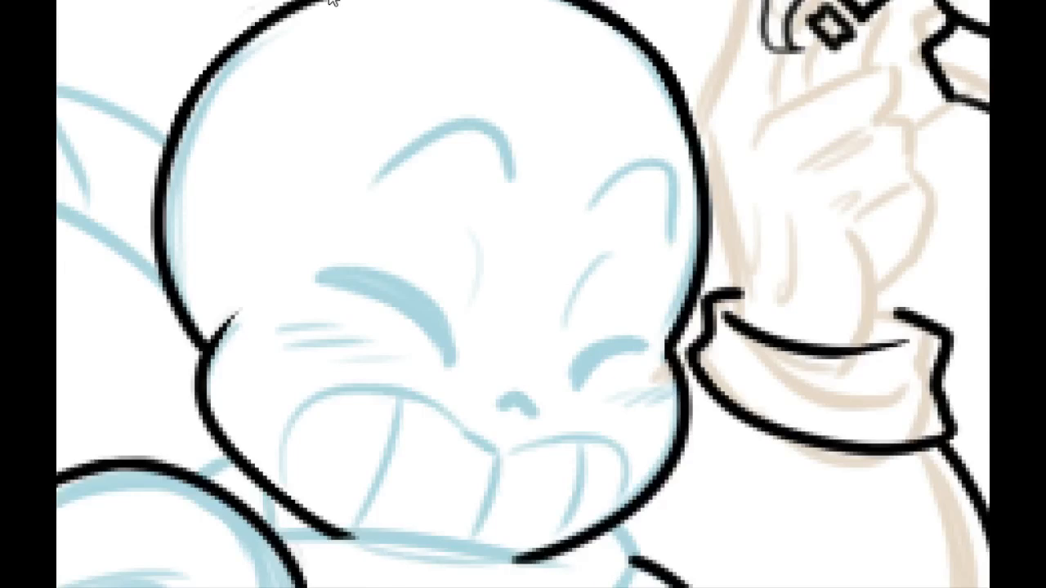
pyautogui.click(329, 3)
# Step: Ink the outline of the small skeleton's nose hole, with a notch in its lower edge
pyautogui.moveTo(416, 359); pyautogui.dragTo(409, 320)
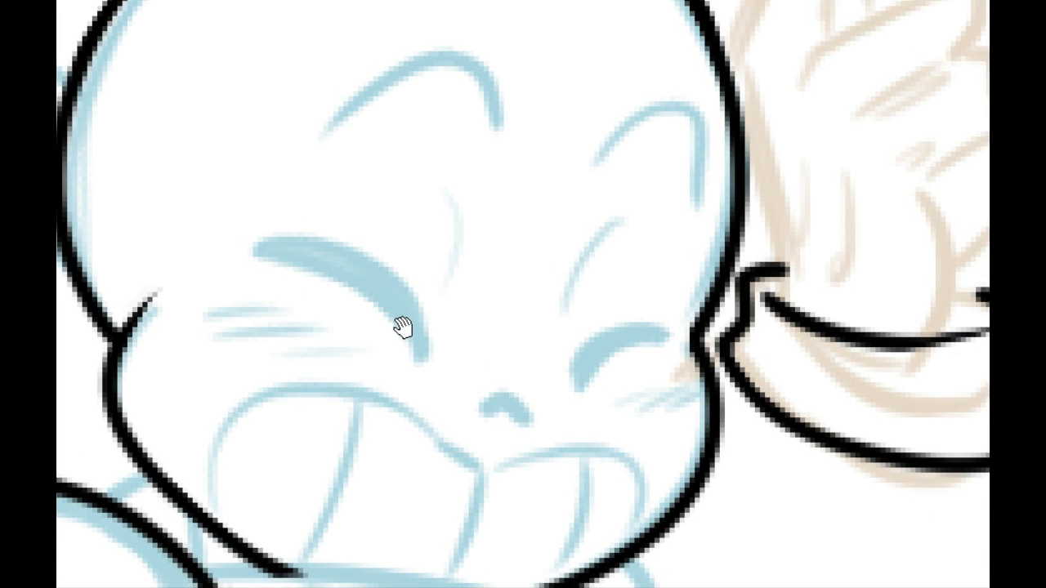
pyautogui.moveTo(407, 347); pyautogui.dragTo(403, 326)
pyautogui.moveTo(425, 363); pyautogui.dragTo(428, 332)
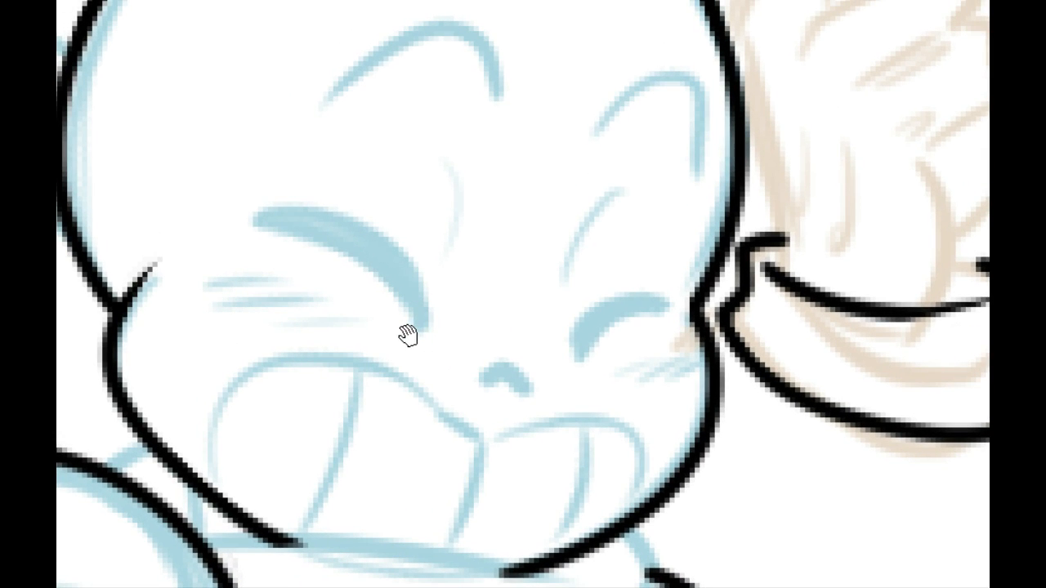
pyautogui.moveTo(315, 336)
pyautogui.mouseDown()
pyautogui.moveTo(367, 306)
pyautogui.moveTo(388, 344)
pyautogui.moveTo(397, 335)
pyautogui.mouseUp()
pyautogui.moveTo(400, 373)
pyautogui.mouseDown()
pyautogui.moveTo(432, 380)
pyautogui.moveTo(402, 372)
pyautogui.moveTo(370, 296)
pyautogui.mouseUp()
pyautogui.moveTo(362, 224); pyautogui.dragTo(336, 291)
pyautogui.moveTo(326, 334); pyautogui.dragTo(251, 324)
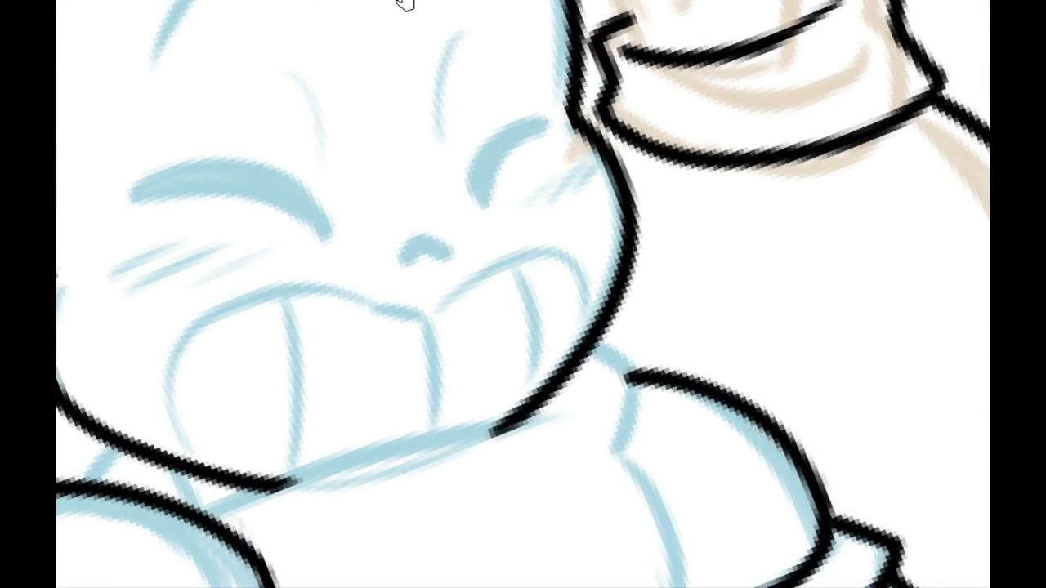
pyautogui.click(322, 0)
pyautogui.moveTo(330, 144); pyautogui.dragTo(366, 109)
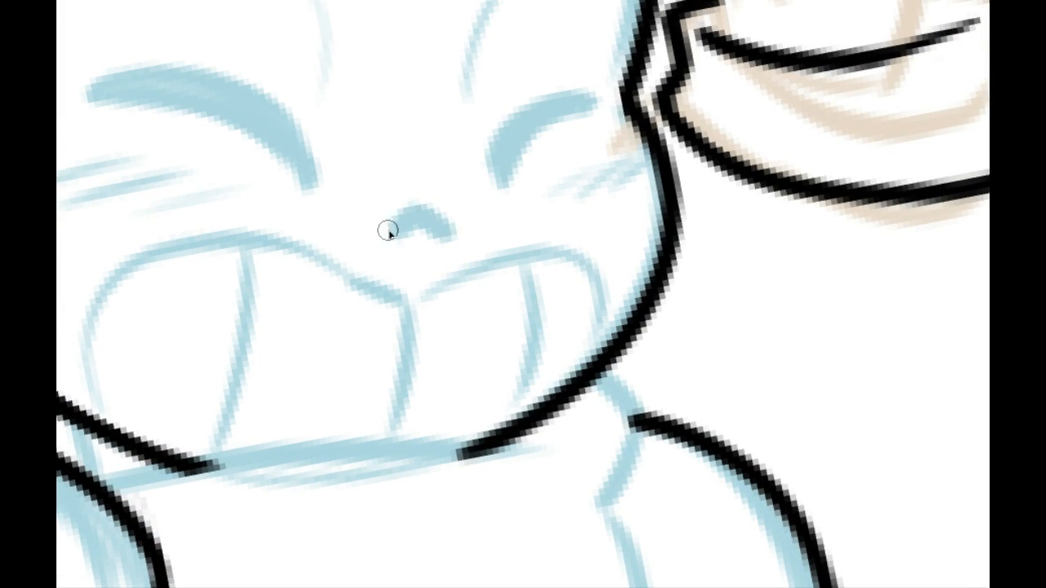
pyautogui.moveTo(389, 230)
pyautogui.mouseDown()
pyautogui.moveTo(451, 225)
pyautogui.moveTo(389, 230)
pyautogui.moveTo(450, 233)
pyautogui.moveTo(390, 225)
pyautogui.moveTo(449, 237)
pyautogui.moveTo(396, 240)
pyautogui.moveTo(432, 230)
pyautogui.moveTo(448, 242)
pyautogui.mouseUp()
pyautogui.hotkey('ctrl', 'z')
pyautogui.hotkey('ctrl', 'z')
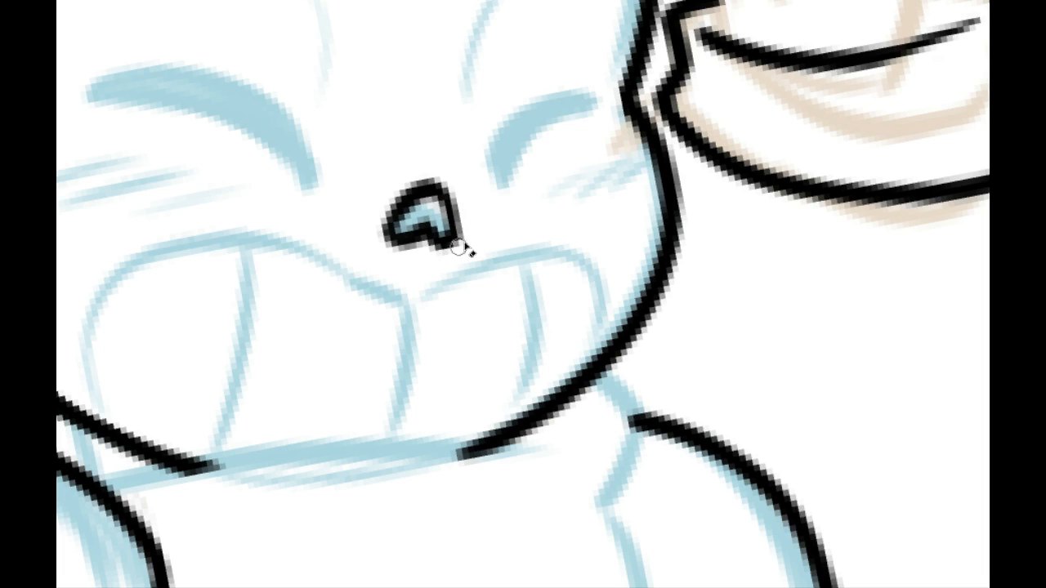
# Step: Ink a small hooked mark just above the nose, between the two closed eyes
pyautogui.click(310, 1)
pyautogui.click(310, 1)
pyautogui.click(310, 1)
pyautogui.click(311, 1)
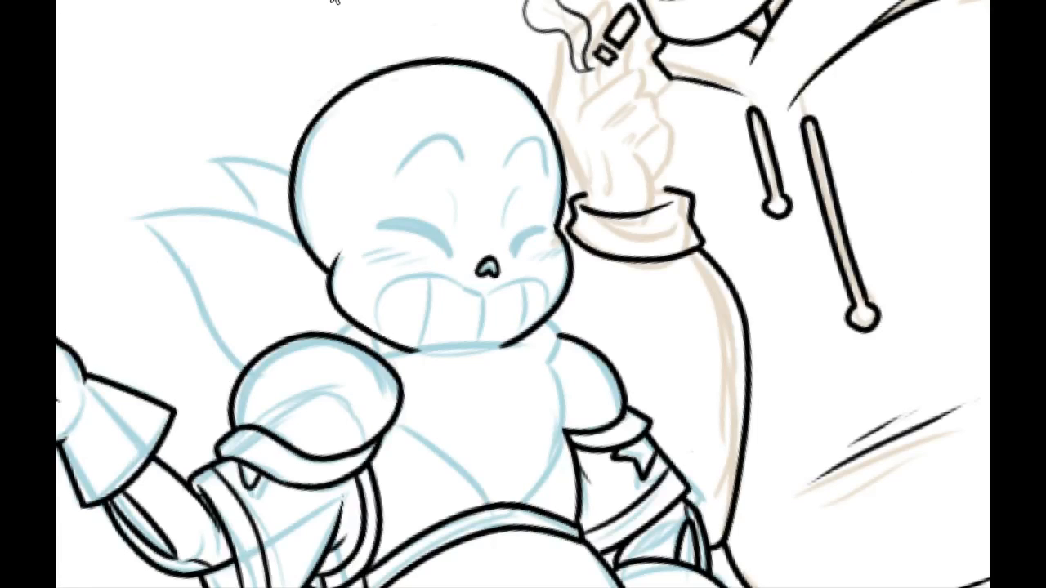
pyautogui.click(329, 1)
pyautogui.click(327, 0)
pyautogui.click(326, 1)
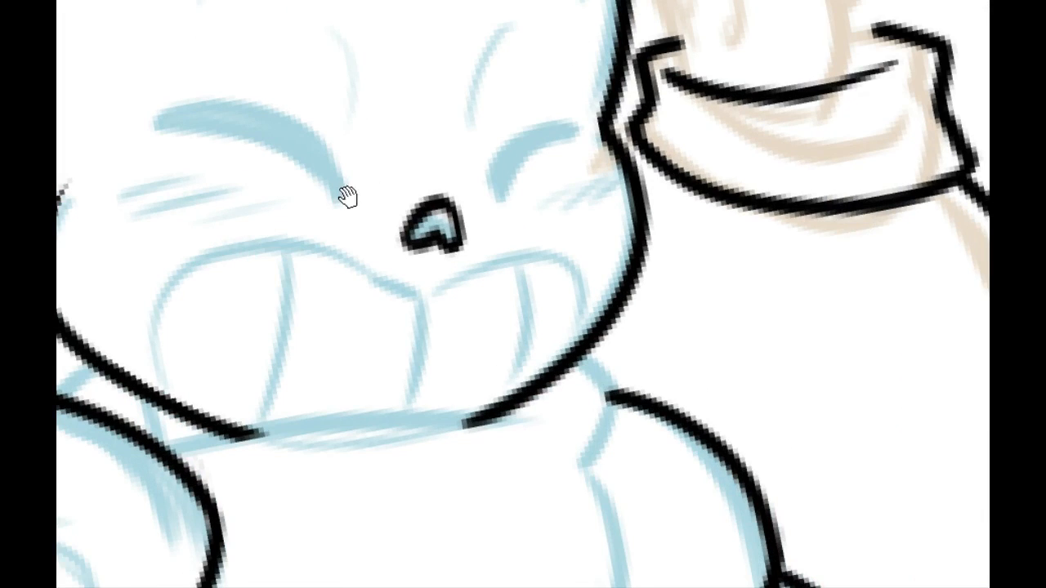
pyautogui.moveTo(346, 197); pyautogui.dragTo(351, 255)
pyautogui.moveTo(433, 240); pyautogui.dragTo(454, 227)
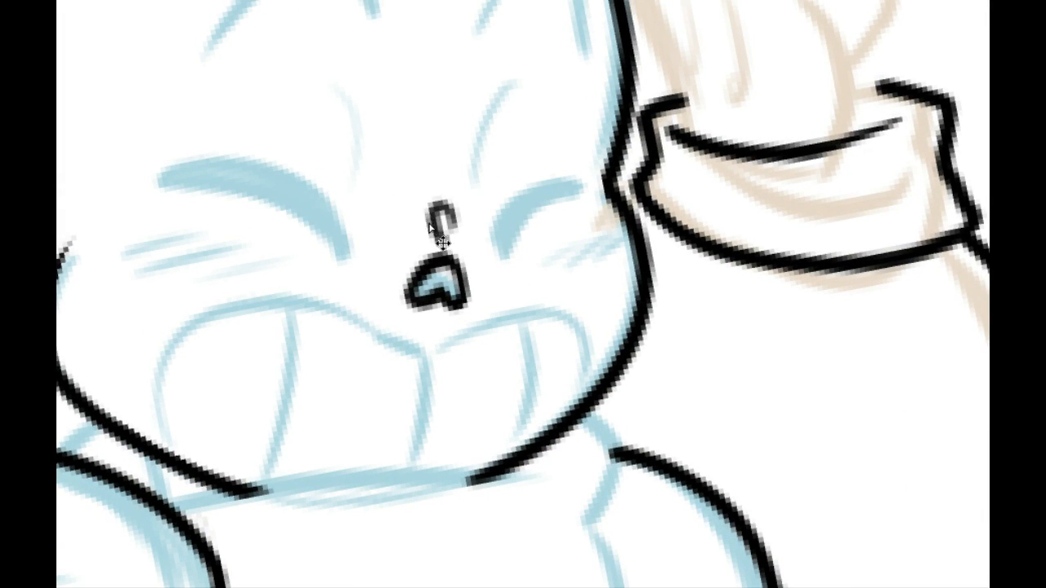
pyautogui.moveTo(449, 200)
pyautogui.mouseDown()
pyautogui.moveTo(459, 234)
pyautogui.moveTo(443, 235)
pyautogui.mouseUp()
# Step: Ink the arched brow line above the larger closed eye, following the blue sketch
pyautogui.moveTo(311, 312); pyautogui.dragTo(363, 436)
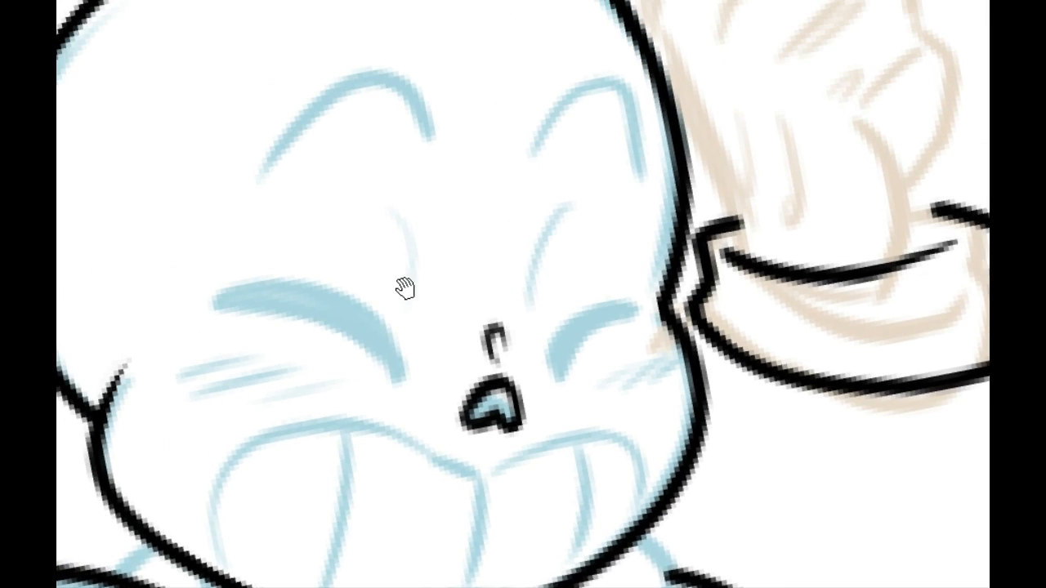
pyautogui.moveTo(382, 217); pyautogui.dragTo(389, 275)
pyautogui.moveTo(344, 243); pyautogui.dragTo(330, 357)
pyautogui.moveTo(359, 228); pyautogui.dragTo(399, 174)
pyautogui.moveTo(390, 191)
pyautogui.mouseDown()
pyautogui.moveTo(395, 165)
pyautogui.moveTo(282, 245)
pyautogui.mouseUp()
pyautogui.hotkey('ctrl', 'z')
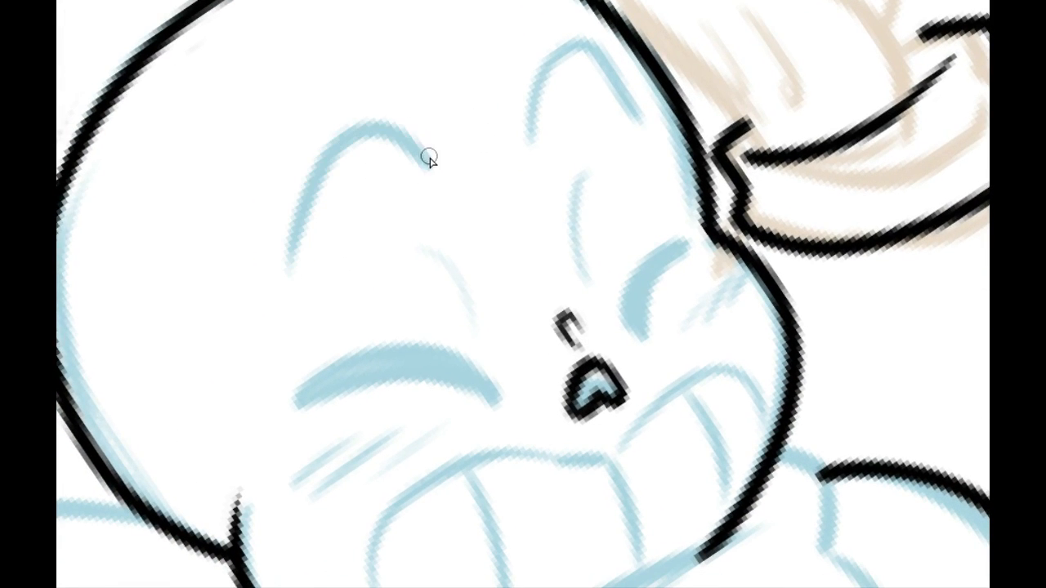
pyautogui.moveTo(433, 157); pyautogui.dragTo(282, 249)
# Step: Ink the arched brow line above the smaller closed eye, beside the taller skeleton's hand
pyautogui.moveTo(486, 180)
pyautogui.mouseDown()
pyautogui.moveTo(483, 189)
pyautogui.moveTo(574, 141)
pyautogui.moveTo(596, 181)
pyautogui.mouseUp()
pyautogui.hotkey('ctrl', 'z')
pyautogui.moveTo(497, 197)
pyautogui.mouseDown()
pyautogui.moveTo(558, 118)
pyautogui.moveTo(603, 180)
pyautogui.moveTo(521, 120)
pyautogui.moveTo(603, 181)
pyautogui.mouseUp()
pyautogui.hotkey('ctrl', 'z')
pyautogui.hotkey('ctrl', 'z')
pyautogui.moveTo(488, 200)
pyautogui.mouseDown()
pyautogui.moveTo(590, 152)
pyautogui.moveTo(603, 181)
pyautogui.moveTo(545, 108)
pyautogui.moveTo(604, 176)
pyautogui.mouseUp()
pyautogui.hotkey('ctrl', 'z')
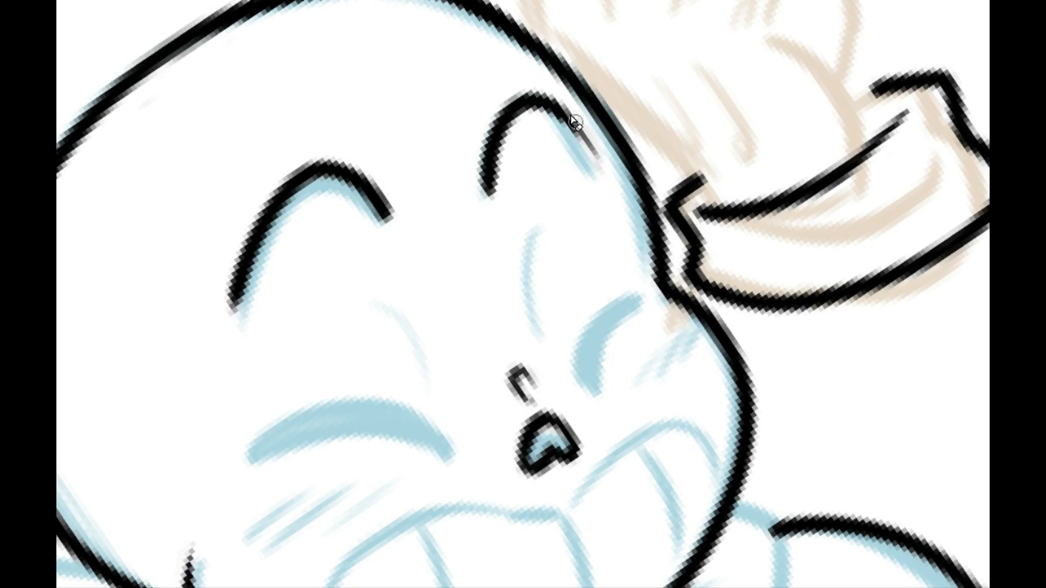
# Step: Taper the outer tips of both brow lines with the eraser
pyautogui.moveTo(576, 123)
pyautogui.mouseDown()
pyautogui.moveTo(601, 173)
pyautogui.moveTo(551, 118)
pyautogui.mouseUp()
pyautogui.hotkey('ctrl', 'z')
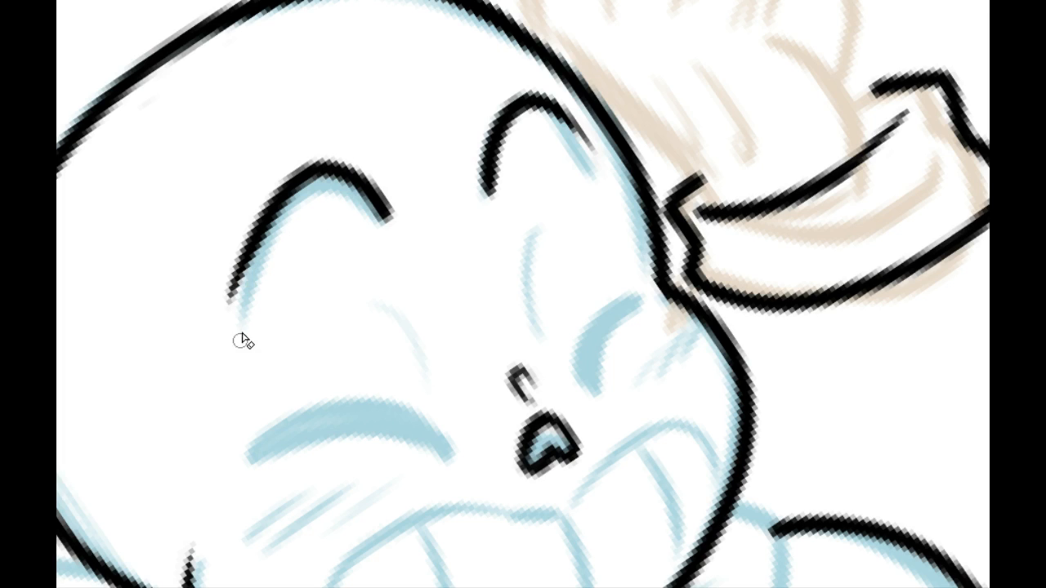
pyautogui.moveTo(221, 285); pyautogui.dragTo(319, 155)
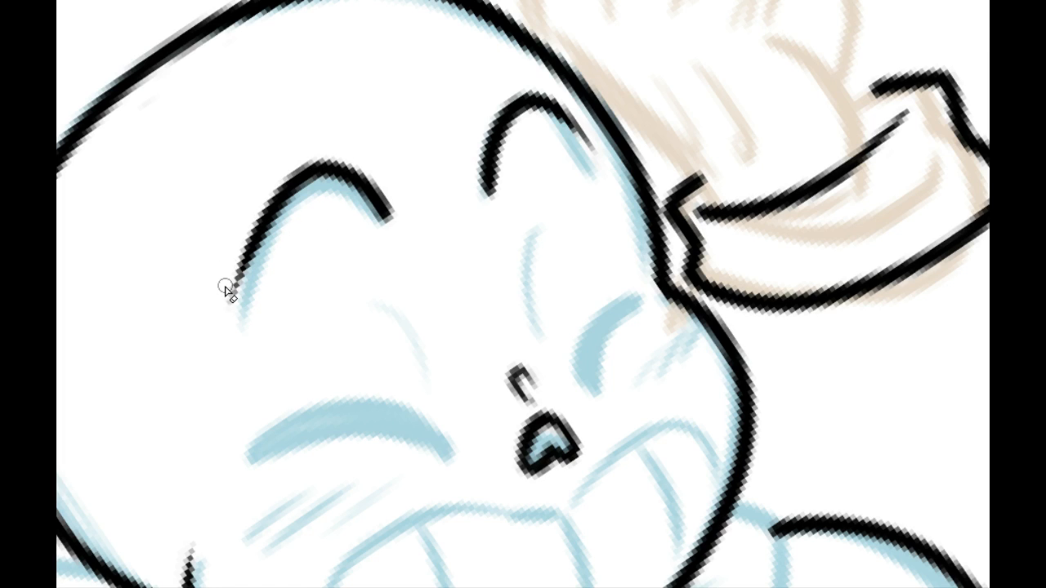